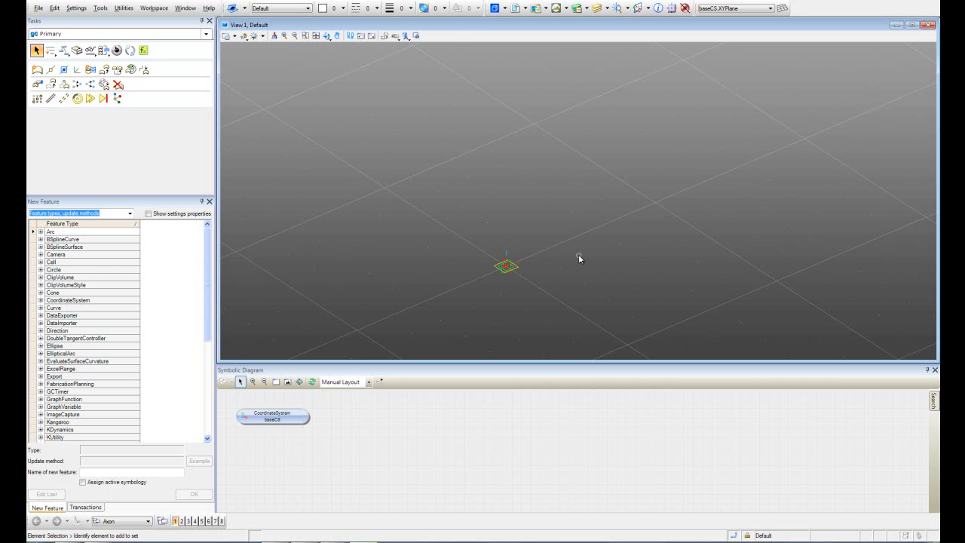
Step: In the top view, place three free points on the base XY plane: two near the X axis and one above them
{"action": "scroll", "coordinate": [548, 269], "scroll_direction": "down", "scroll_amount": 1}
{"action": "middle_click_drag", "start_coordinate": [578, 261], "coordinate": [493, 278]}
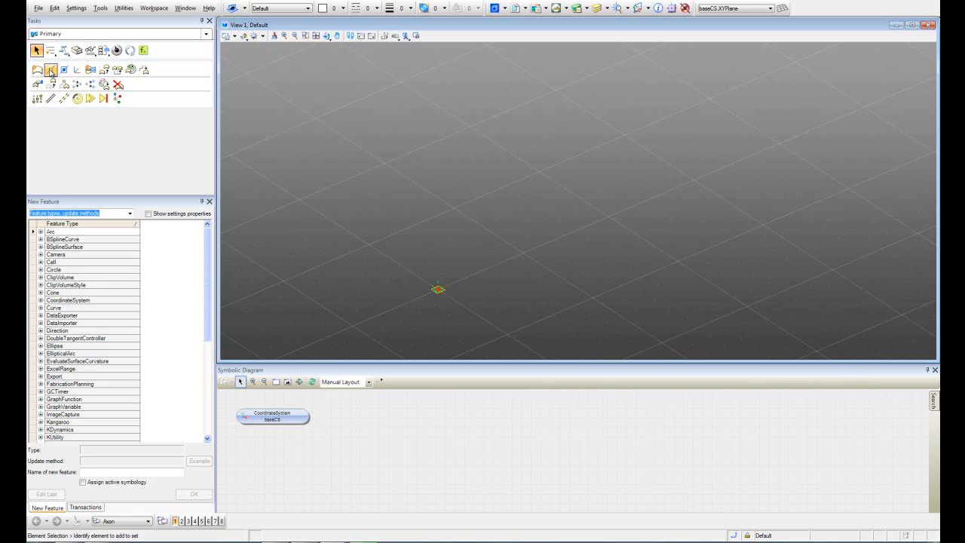
{"action": "left_click", "coordinate": [328, 37]}
{"action": "left_click", "coordinate": [358, 59]}
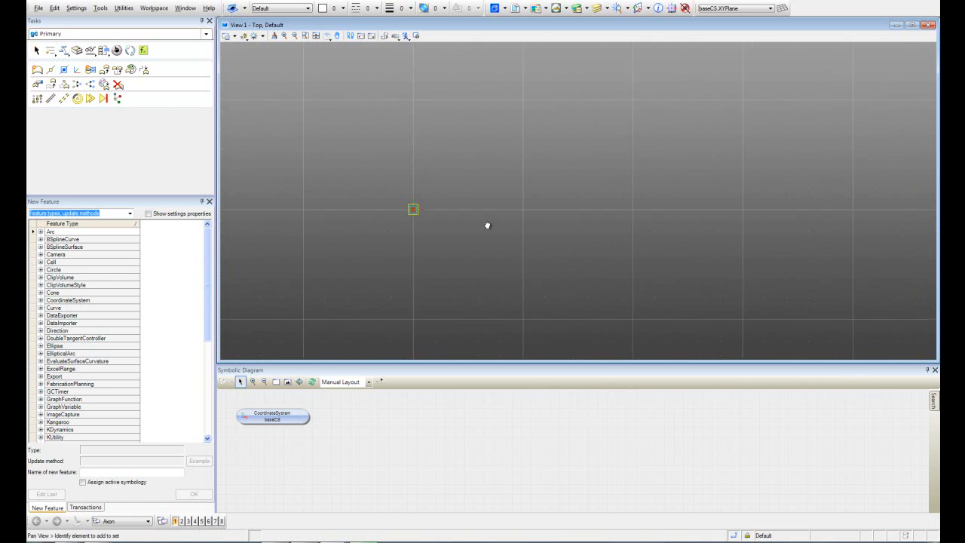
{"action": "left_click", "coordinate": [50, 69]}
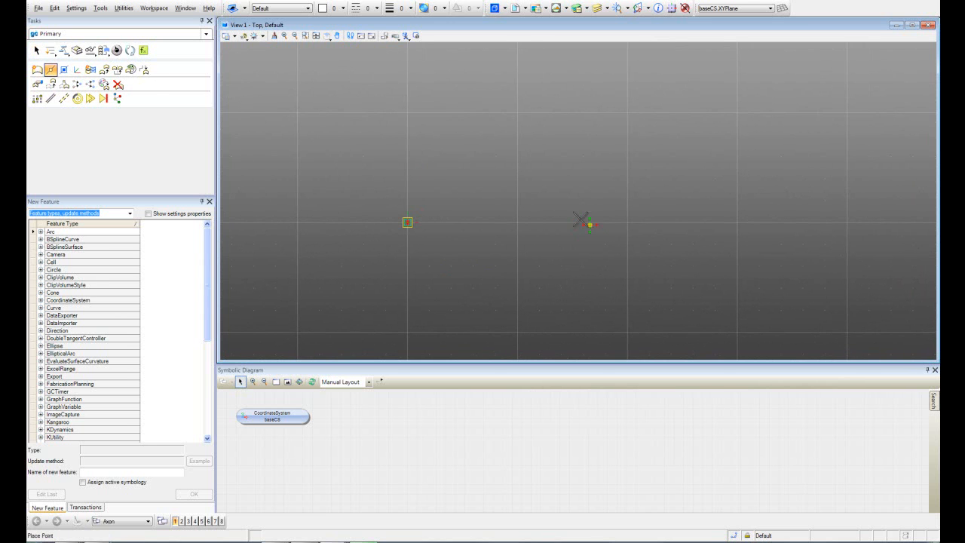
{"action": "left_click", "coordinate": [518, 223]}
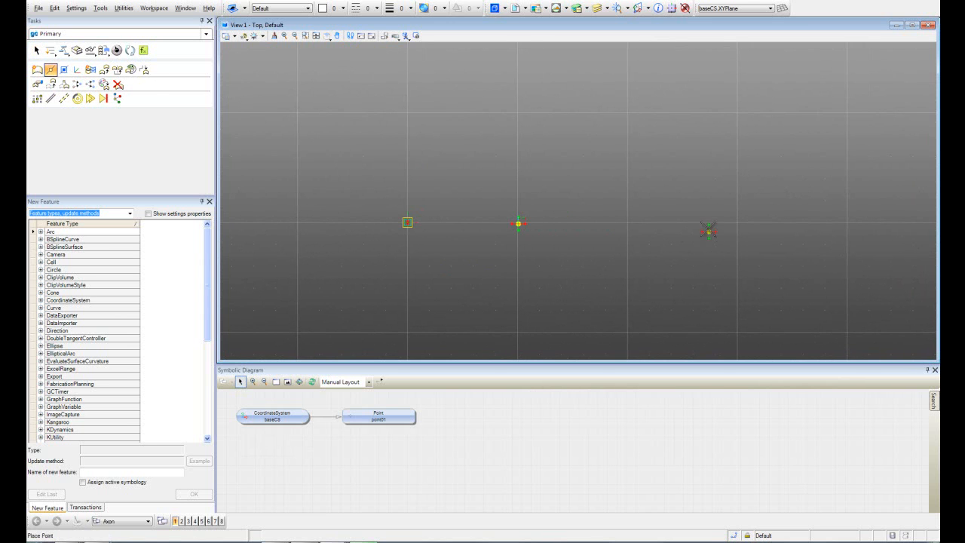
{"action": "left_click", "coordinate": [708, 226]}
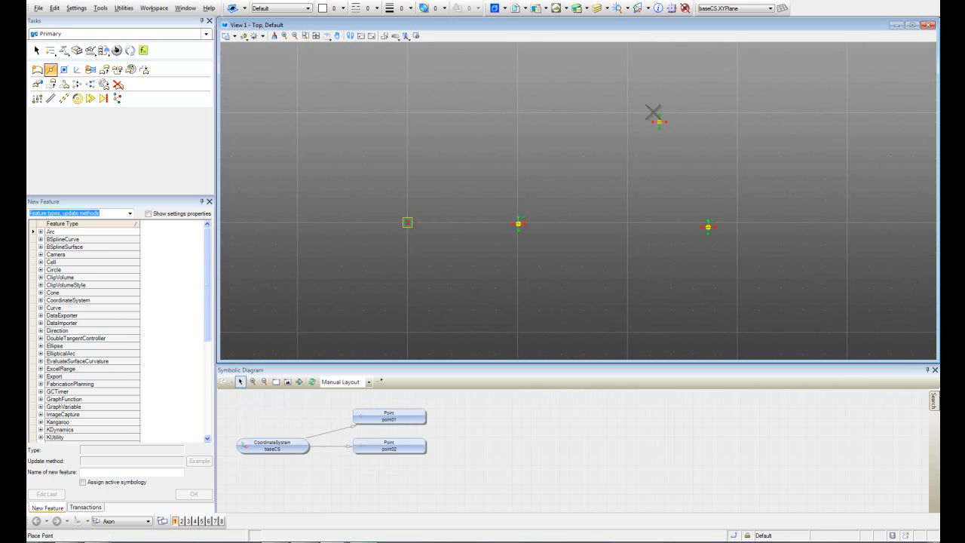
{"action": "left_click", "coordinate": [598, 72]}
{"action": "mouse_move", "coordinate": [593, 186]}
{"action": "middle_mouse_down"}
{"action": "mouse_move", "coordinate": [521, 226]}
{"action": "mouse_move", "coordinate": [506, 250]}
{"action": "mouse_move", "coordinate": [530, 263]}
{"action": "mouse_move", "coordinate": [491, 261]}
{"action": "mouse_move", "coordinate": [637, 230]}
{"action": "mouse_move", "coordinate": [670, 181]}
{"action": "mouse_move", "coordinate": [641, 183]}
{"action": "mouse_move", "coordinate": [545, 254]}
{"action": "mouse_move", "coordinate": [546, 240]}
{"action": "middle_mouse_up"}
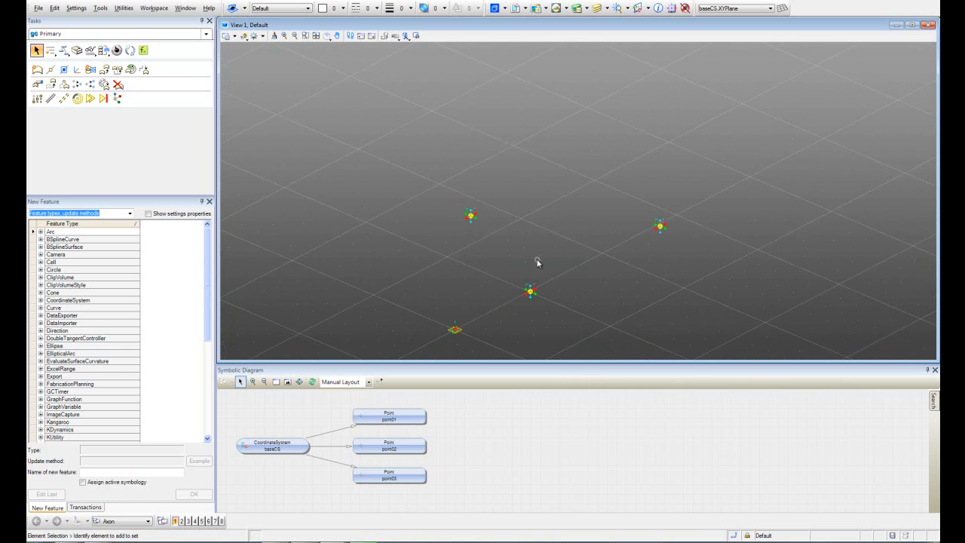
{"action": "scroll", "coordinate": [540, 264], "scroll_direction": "up", "scroll_amount": 2}
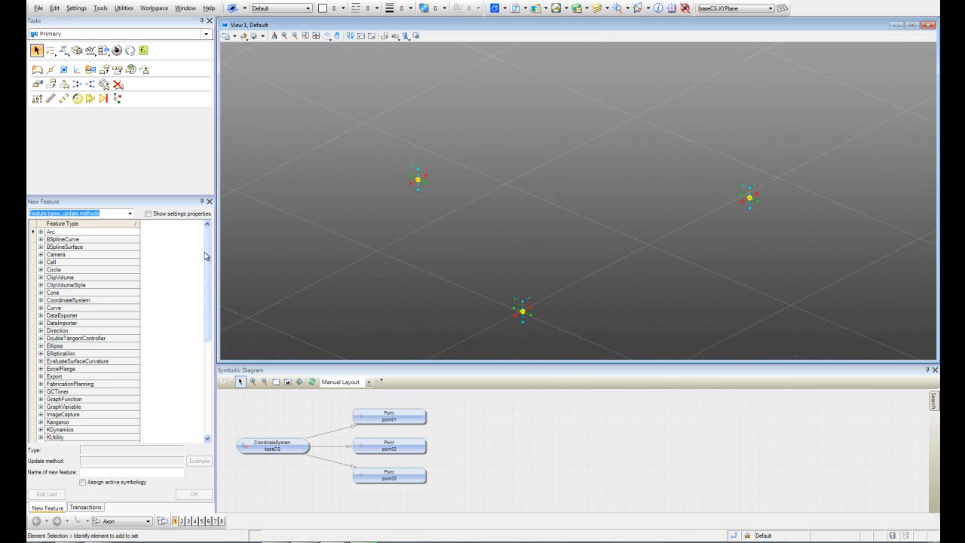
Step: Examine the update methods offered for a Line feature, including the inputs required by ByStartPointDirectionLength
{"action": "left_click_drag", "start_coordinate": [209, 255], "coordinate": [209, 327]}
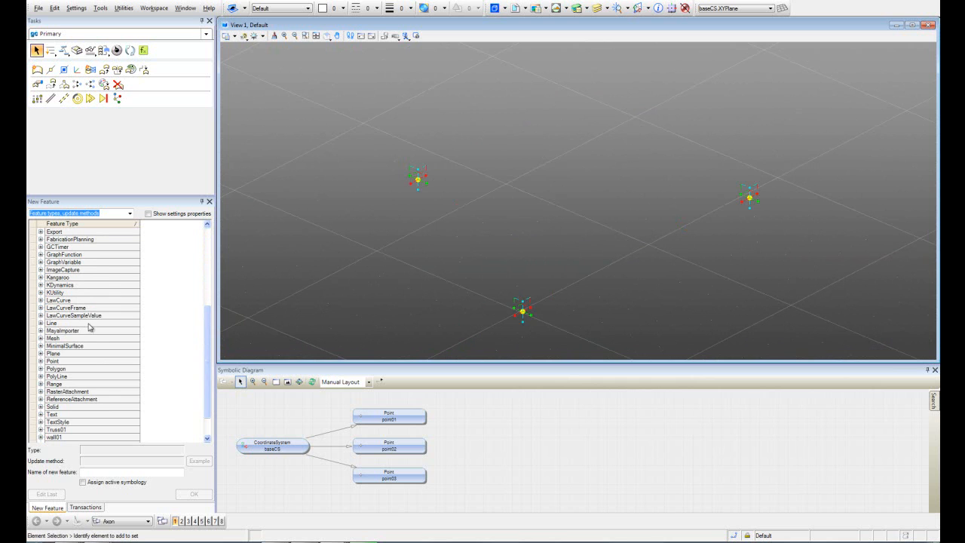
{"action": "left_click", "coordinate": [40, 322]}
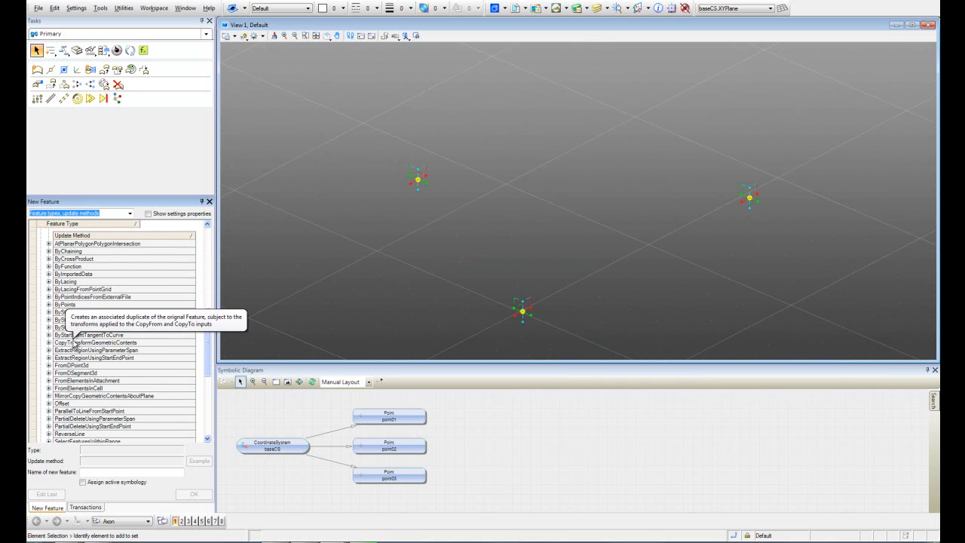
{"action": "left_click", "coordinate": [76, 340]}
{"action": "left_click", "coordinate": [59, 312]}
{"action": "left_click", "coordinate": [49, 312]}
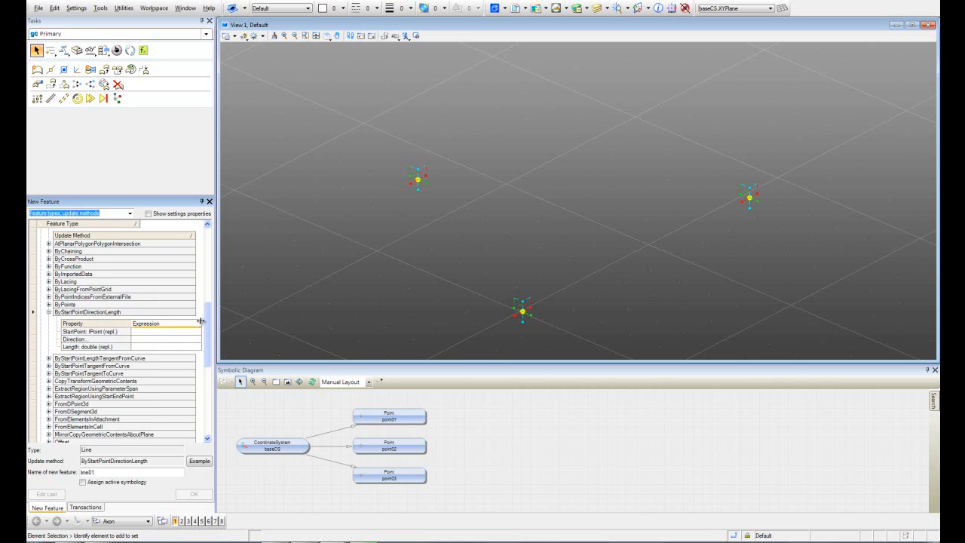
{"action": "left_click_drag", "start_coordinate": [207, 331], "coordinate": [205, 299]}
{"action": "left_click", "coordinate": [41, 338]}
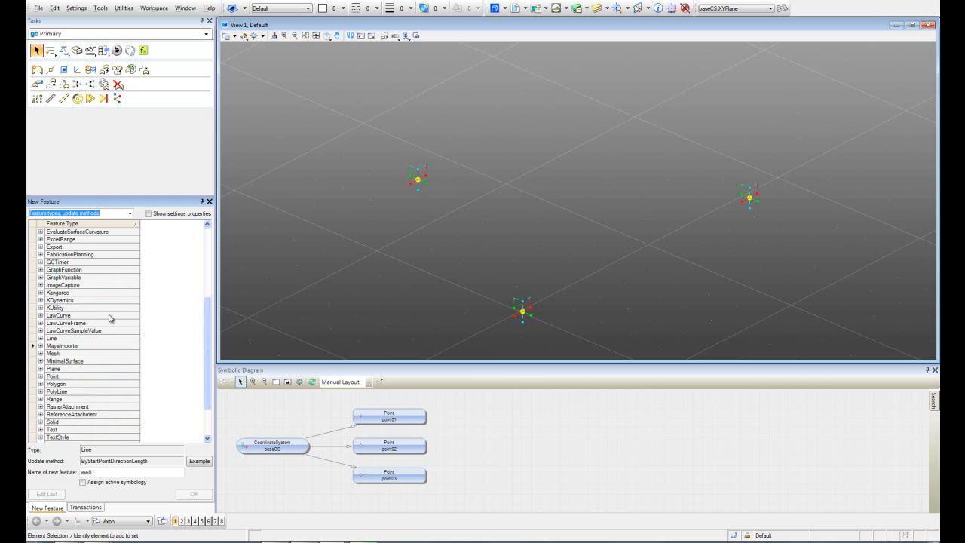
Step: Choose the CentroidOfSet update method for a new Point feature and expand its inputs
{"action": "scroll", "coordinate": [108, 317], "scroll_direction": "down", "scroll_amount": 2}
{"action": "left_click", "coordinate": [65, 333]}
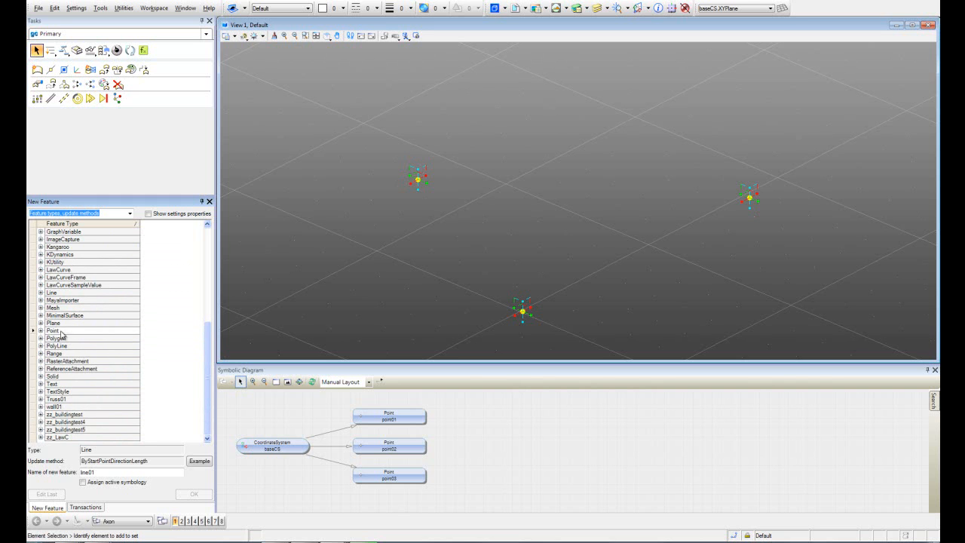
{"action": "left_click", "coordinate": [40, 330]}
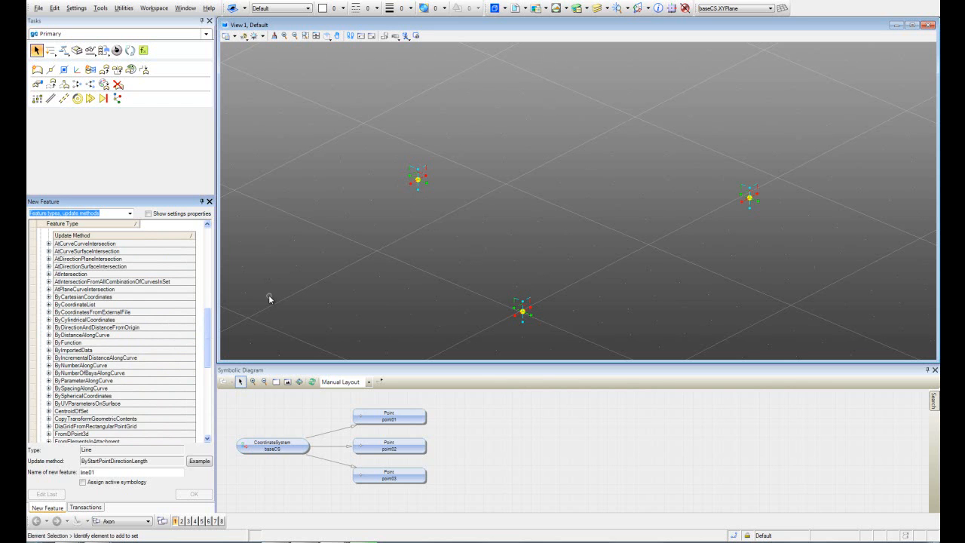
{"action": "scroll", "coordinate": [125, 385], "scroll_direction": "down", "scroll_amount": 1}
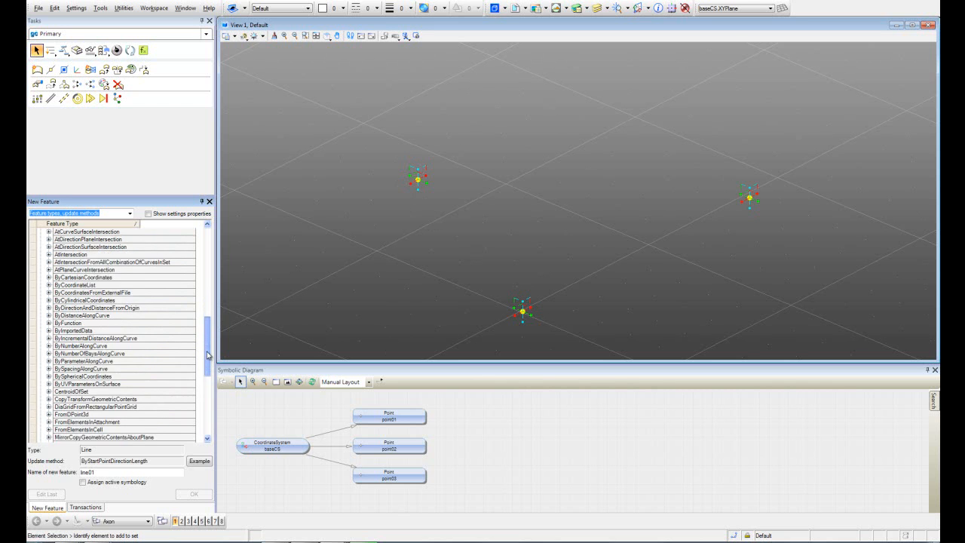
{"action": "left_click", "coordinate": [84, 385]}
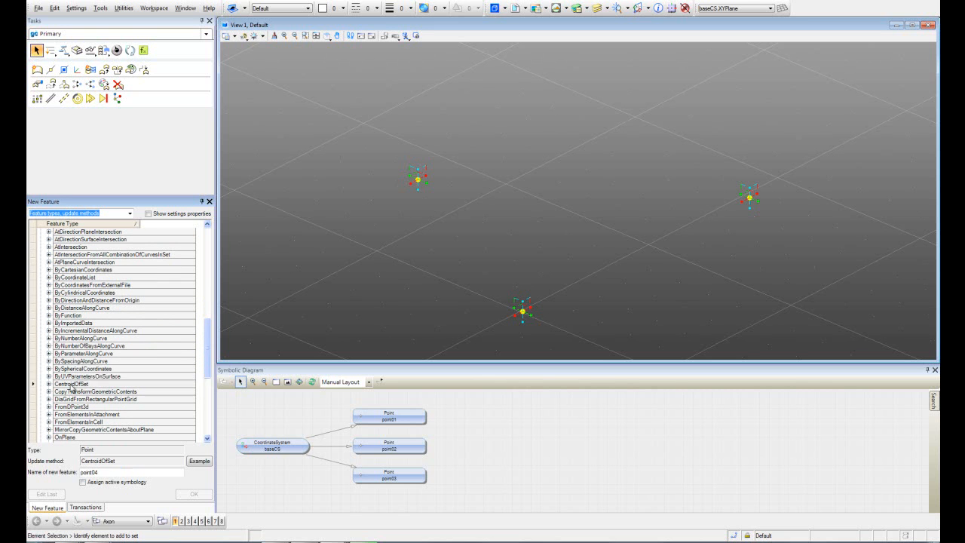
{"action": "left_click", "coordinate": [49, 383]}
Step: Open the SetToFindCentroidFrom expression in the script editor, start it with an opening brace and enlarge the editor text
{"action": "left_click", "coordinate": [149, 404]}
{"action": "left_click", "coordinate": [208, 391]}
{"action": "left_click_drag", "start_coordinate": [208, 384], "coordinate": [213, 336]}
{"action": "left_click", "coordinate": [198, 373]}
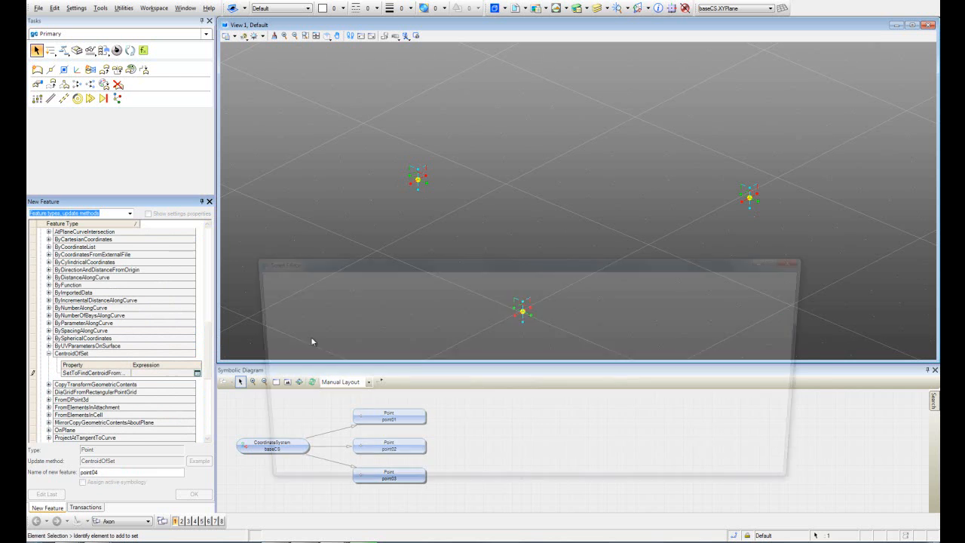
{"action": "middle_click_drag", "start_coordinate": [436, 220], "coordinate": [424, 157]}
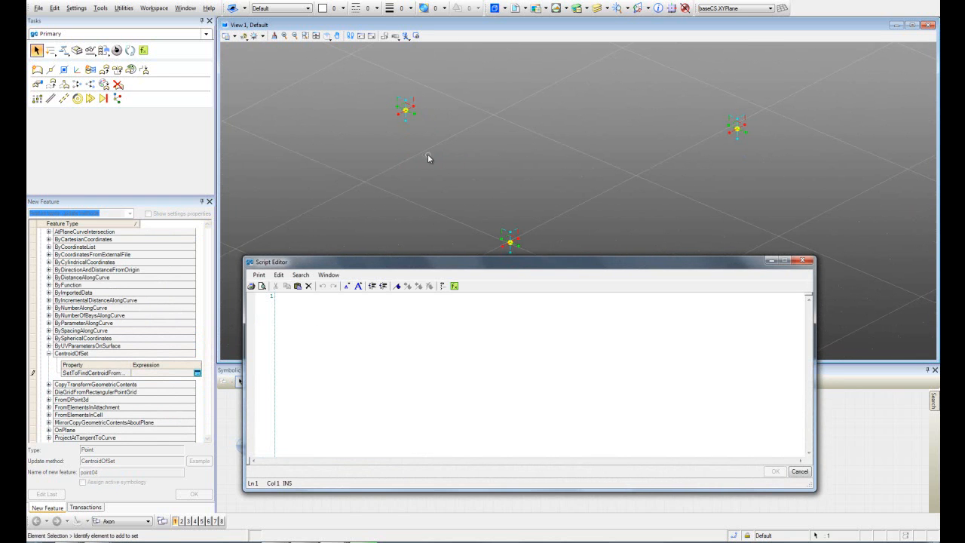
{"action": "type", "text": "{"}
{"action": "left_click", "coordinate": [358, 291]}
{"action": "left_click", "coordinate": [360, 291]}
{"action": "left_click", "coordinate": [361, 291]}
{"action": "left_click", "coordinate": [361, 292]}
{"action": "left_click", "coordinate": [362, 291]}
{"action": "left_click", "coordinate": [362, 291]}
{"action": "left_click", "coordinate": [362, 291]}
Step: Complete the centroid set expression as {point01,point02,point03} and accept it for the new point
{"action": "type", "text": "PPOINT"}
{"action": "key", "text": "BackSpace"}
{"action": "key", "text": "BackSpace"}
{"action": "key", "text": "BackSpace"}
{"action": "key", "text": "BackSpace"}
{"action": "key", "text": "BackSpace"}
{"action": "key", "text": "BackSpace"}
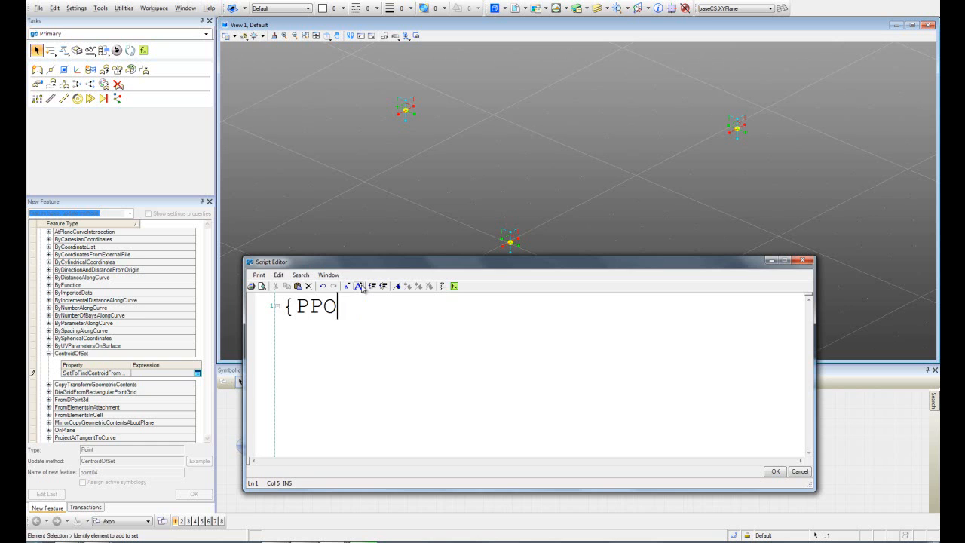
{"action": "type", "text": "point01,"}
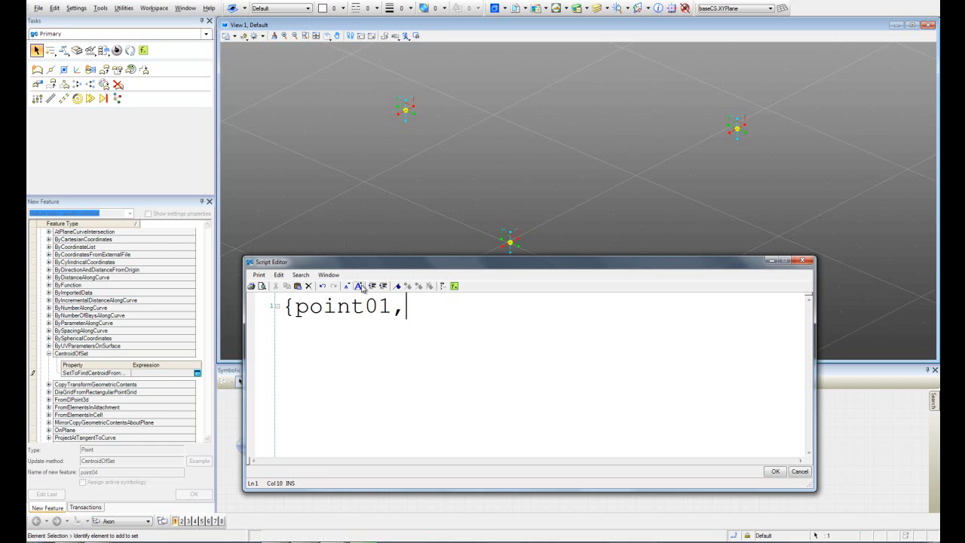
{"action": "type", "text": "point0"}
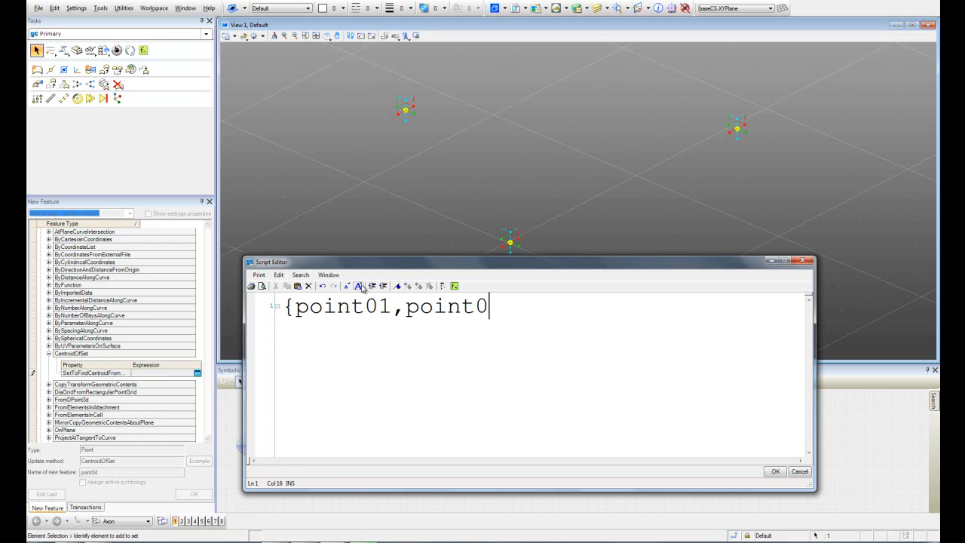
{"action": "type", "text": "2,point03"}
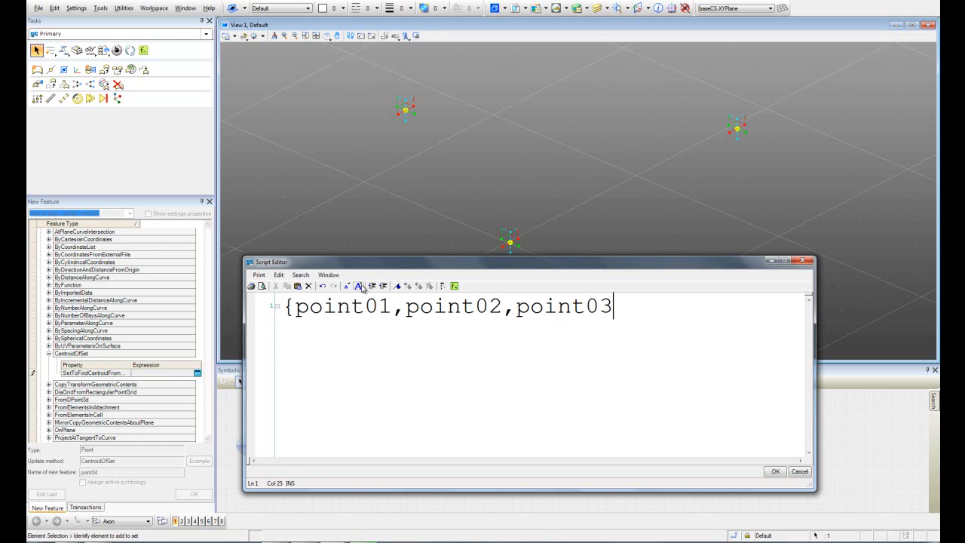
{"action": "type", "text": "}"}
{"action": "left_click", "coordinate": [774, 471]}
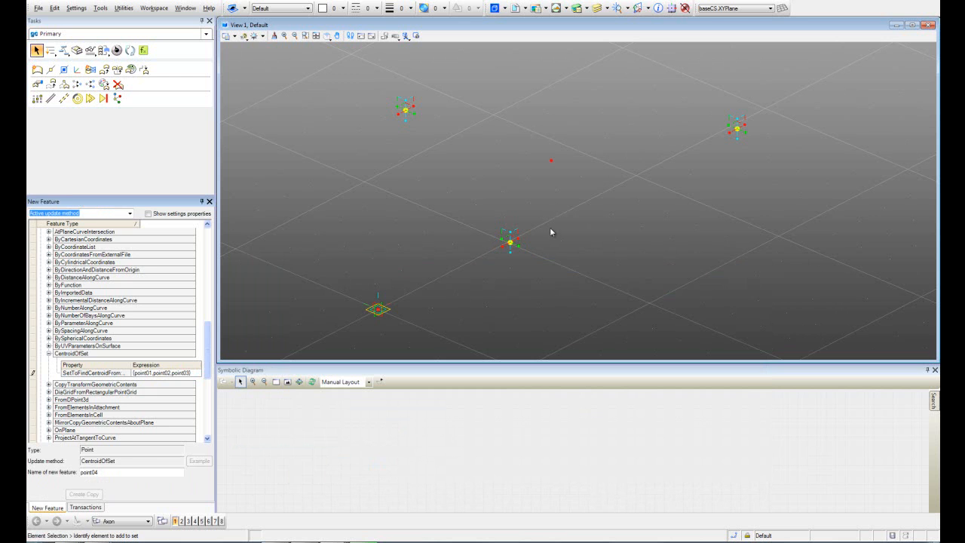
Step: Record the added points as a new transaction and return to the feature editor
{"action": "mouse_move", "coordinate": [548, 233]}
{"action": "middle_mouse_down"}
{"action": "mouse_move", "coordinate": [545, 224]}
{"action": "mouse_move", "coordinate": [561, 239]}
{"action": "middle_mouse_up"}
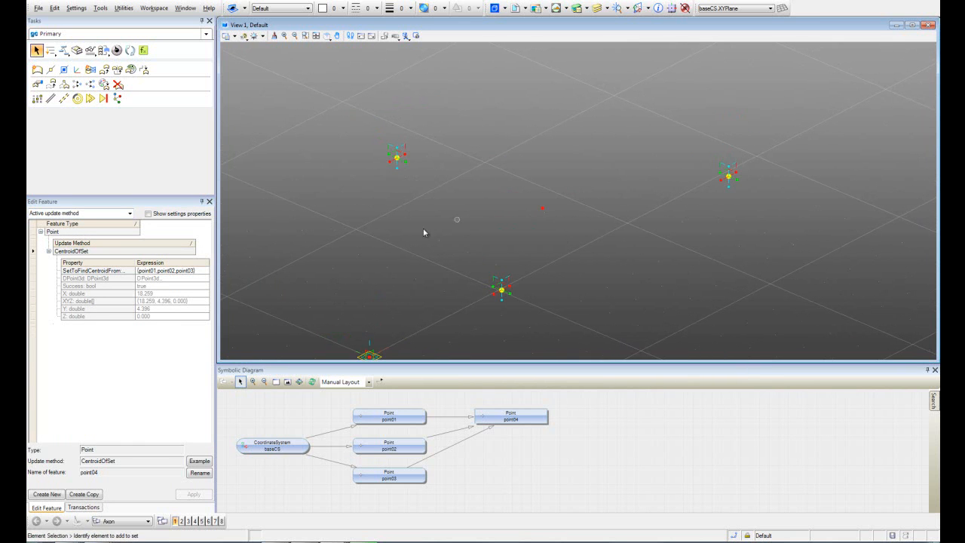
{"action": "left_click", "coordinate": [83, 506]}
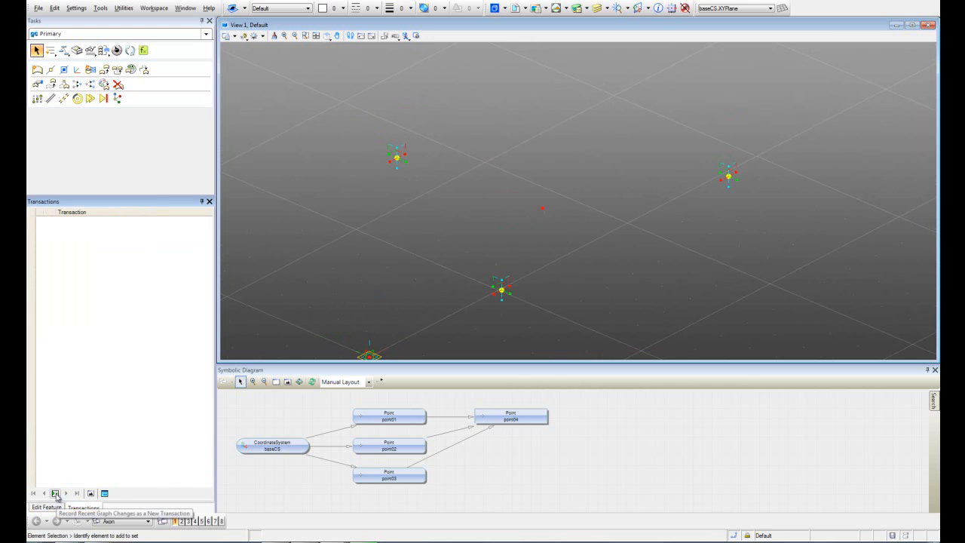
{"action": "left_click", "coordinate": [55, 494]}
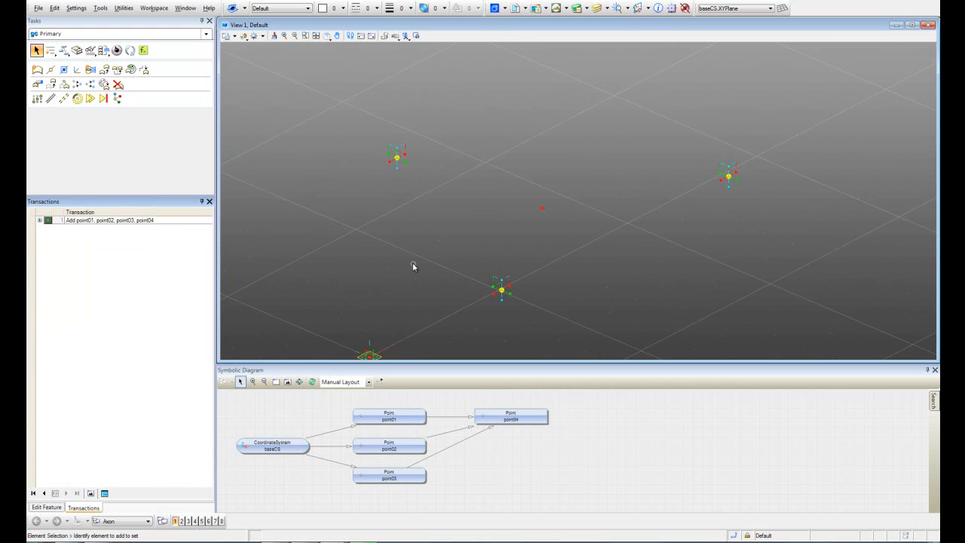
{"action": "left_click", "coordinate": [50, 507]}
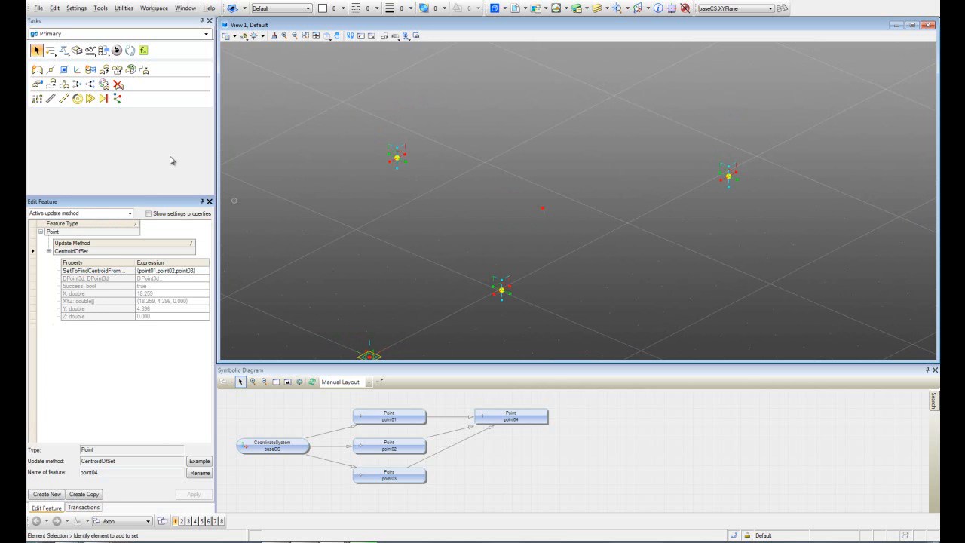
Step: Start a new CoordinateSystem feature with the ByUniversalTransform method, using baseCS as its source coordinate system
{"action": "left_click", "coordinate": [37, 71]}
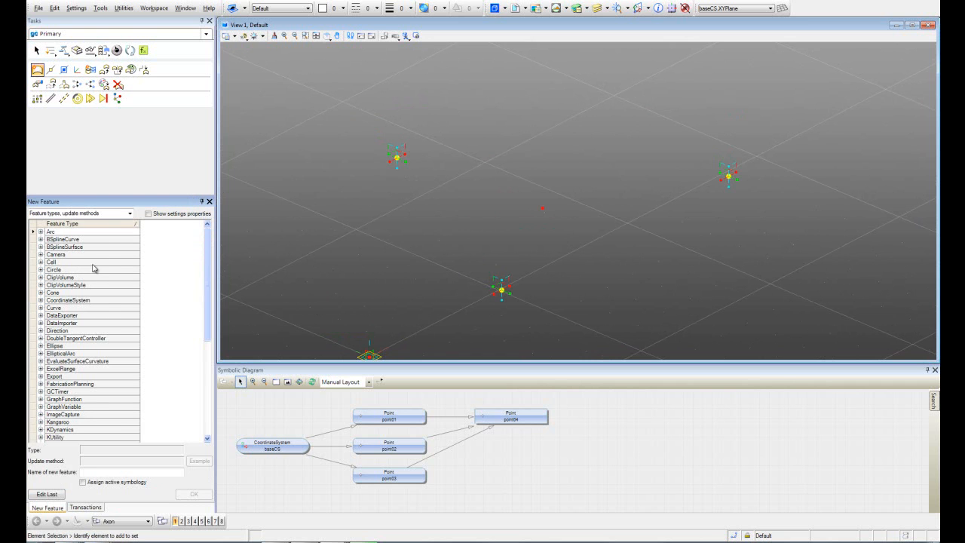
{"action": "left_click", "coordinate": [89, 315]}
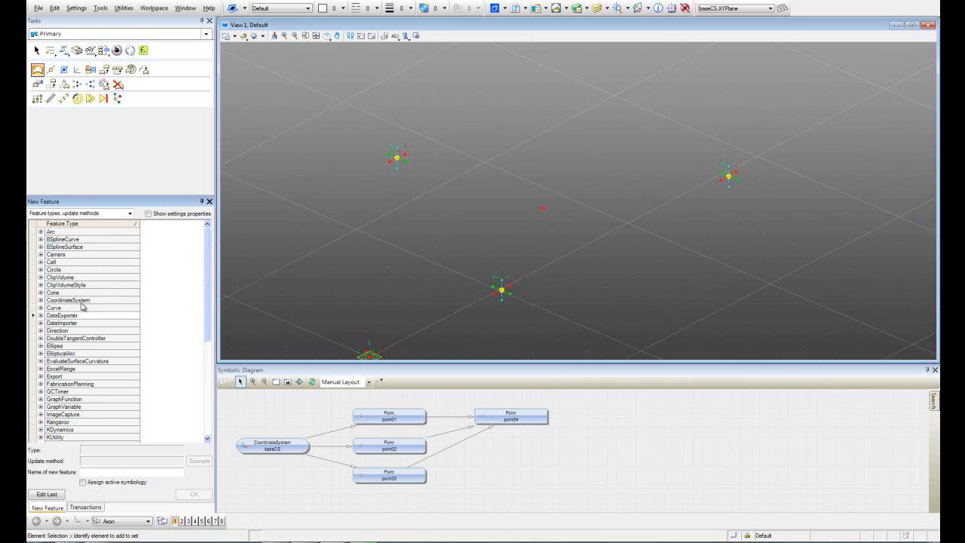
{"action": "left_click", "coordinate": [40, 300]}
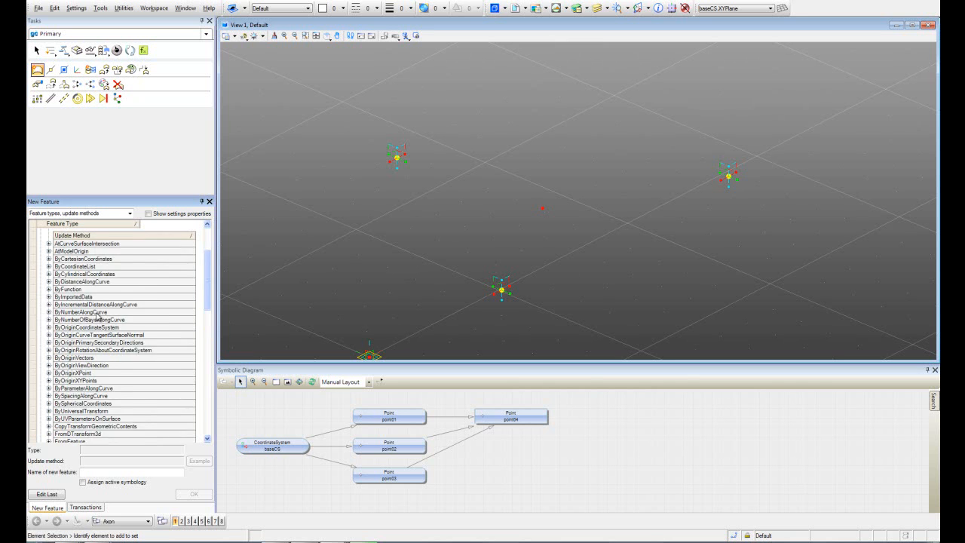
{"action": "scroll", "coordinate": [97, 319], "scroll_direction": "down", "scroll_amount": 2}
{"action": "left_click", "coordinate": [62, 370]}
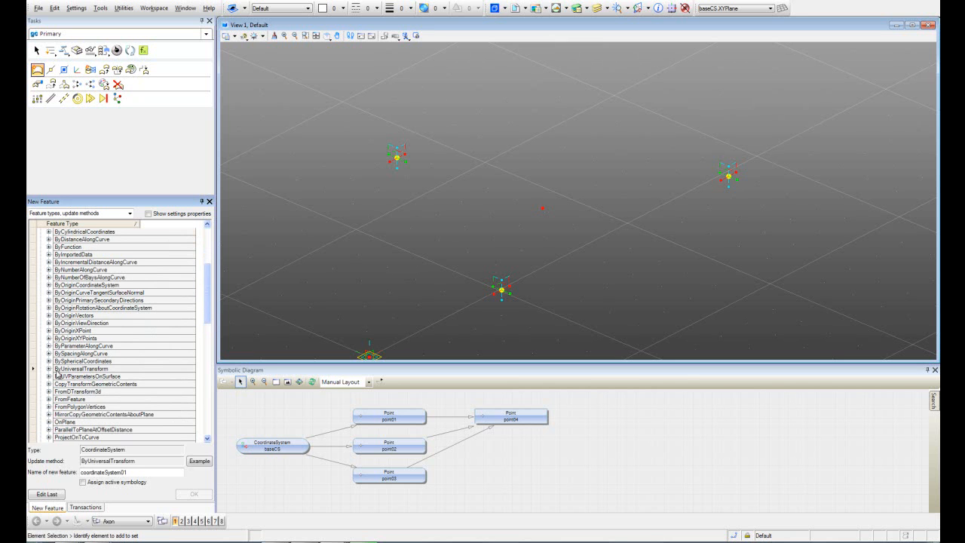
{"action": "left_click", "coordinate": [48, 369]}
{"action": "left_click", "coordinate": [161, 358]}
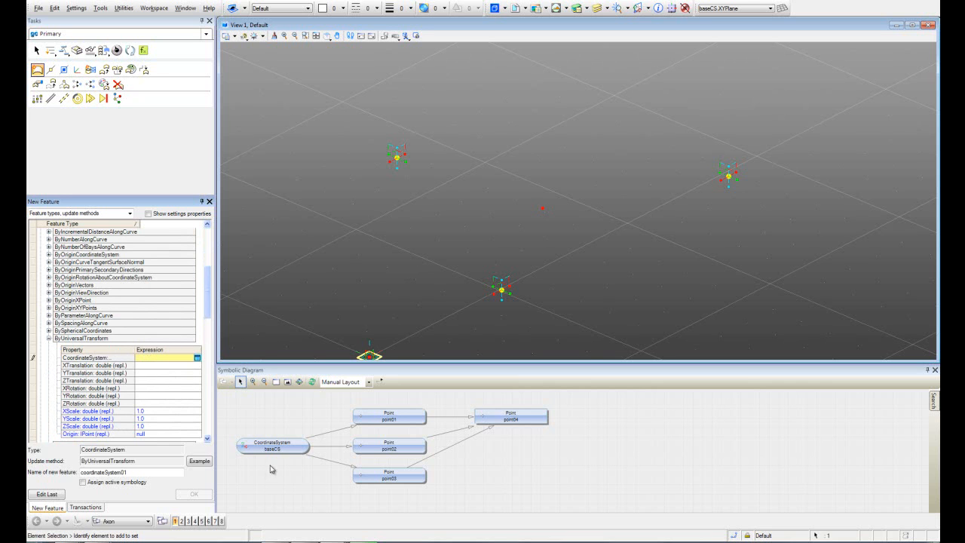
{"action": "left_click", "coordinate": [263, 449]}
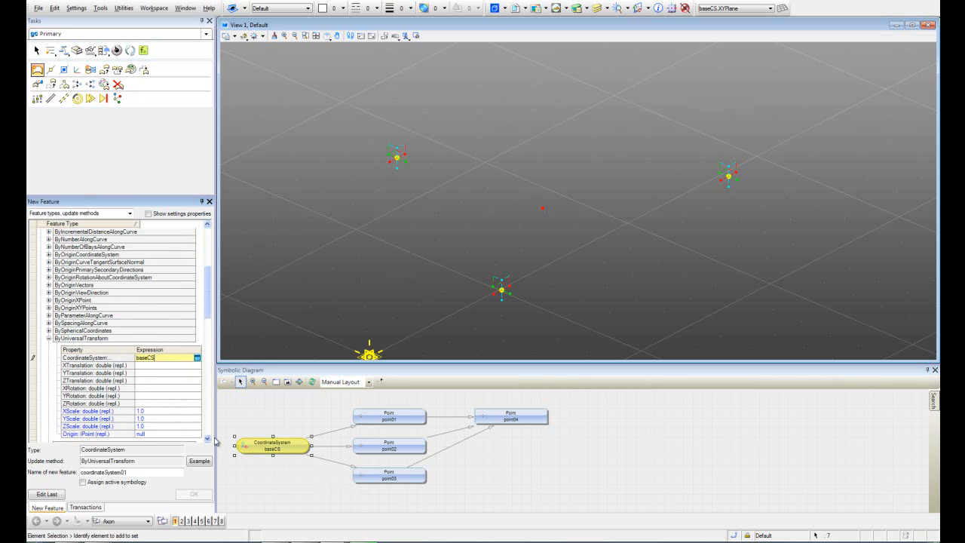
Step: Set the X, Y and Z translations and the X, Y and Z rotations of the new coordinate system to 0
{"action": "left_click", "coordinate": [148, 366]}
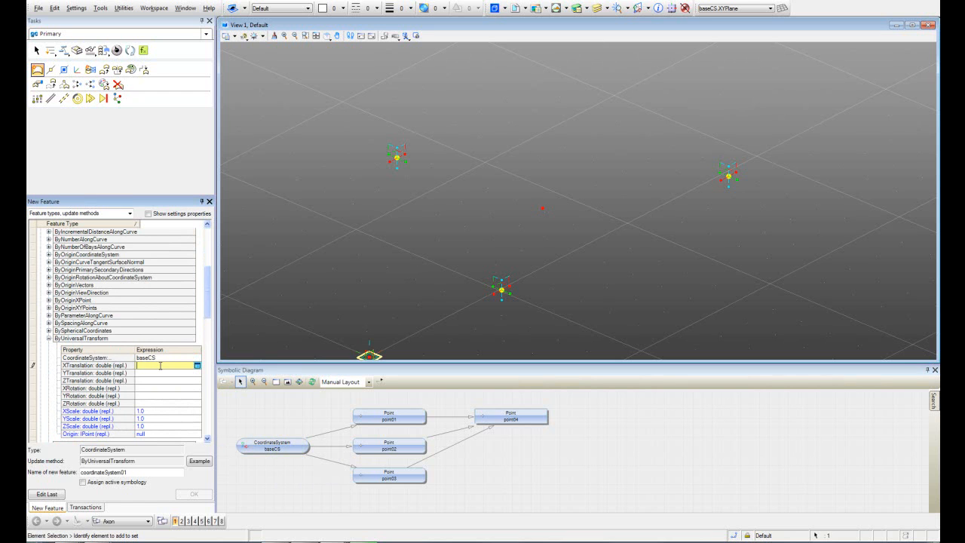
{"action": "type", "text": "0"}
{"action": "key", "text": "Return"}
{"action": "type", "text": "0"}
{"action": "key", "text": "Return"}
{"action": "type", "text": "0"}
{"action": "key", "text": "Return"}
{"action": "type", "text": "0"}
{"action": "key", "text": "Return"}
{"action": "key", "text": "Return"}
{"action": "type", "text": "0"}
{"action": "scroll", "coordinate": [174, 377], "scroll_direction": "down", "scroll_amount": 2}
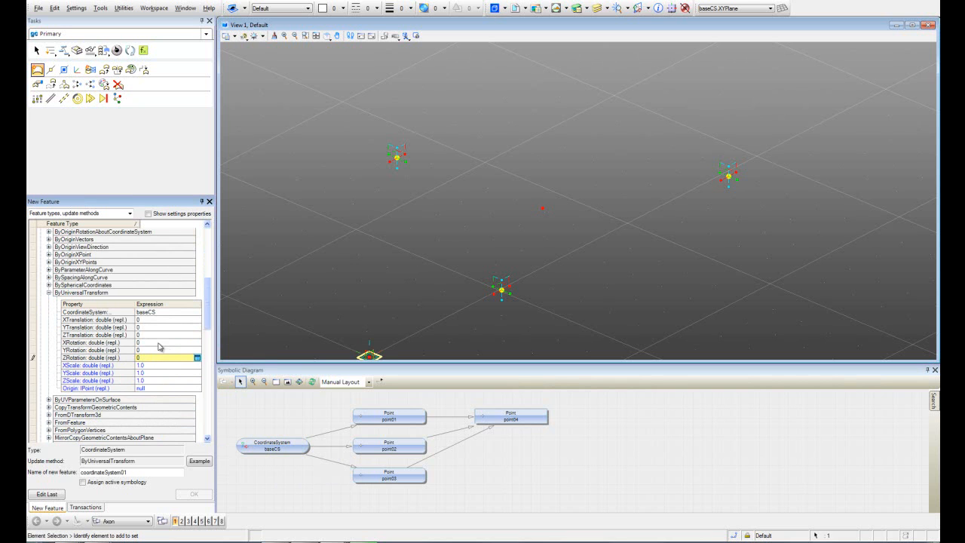
{"action": "left_click_drag", "start_coordinate": [209, 317], "coordinate": [209, 322]}
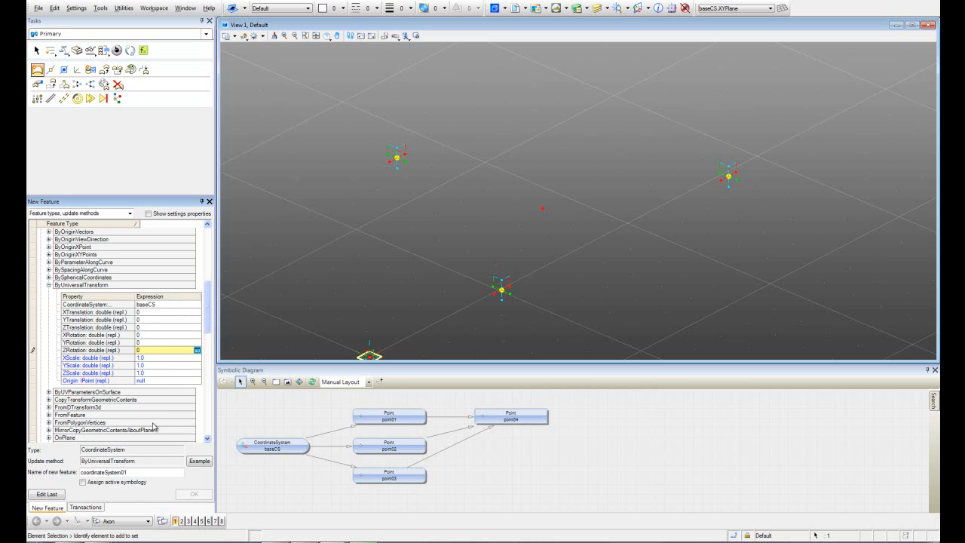
Step: Set the new coordinate system's origin to the centroid point point04 and create the feature
{"action": "left_click", "coordinate": [158, 380]}
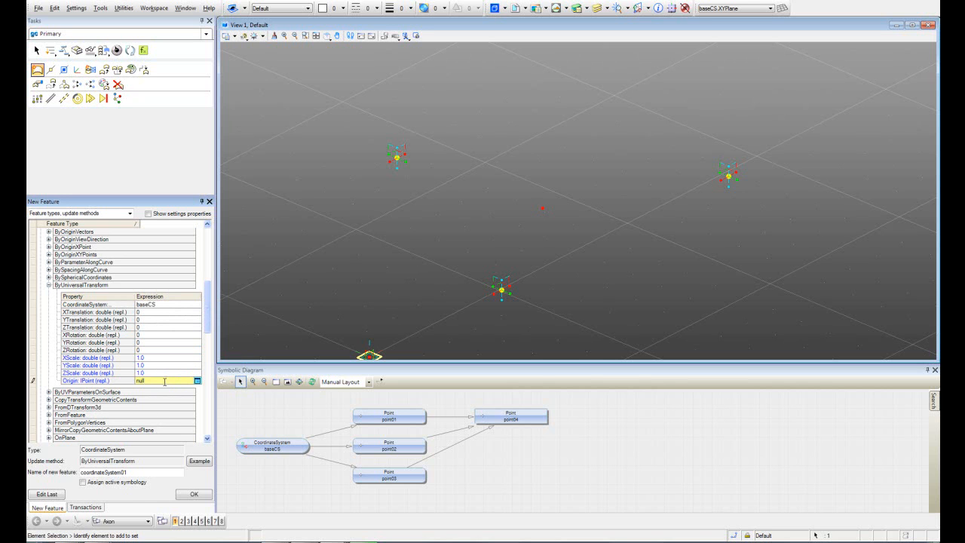
{"action": "left_click", "coordinate": [542, 210]}
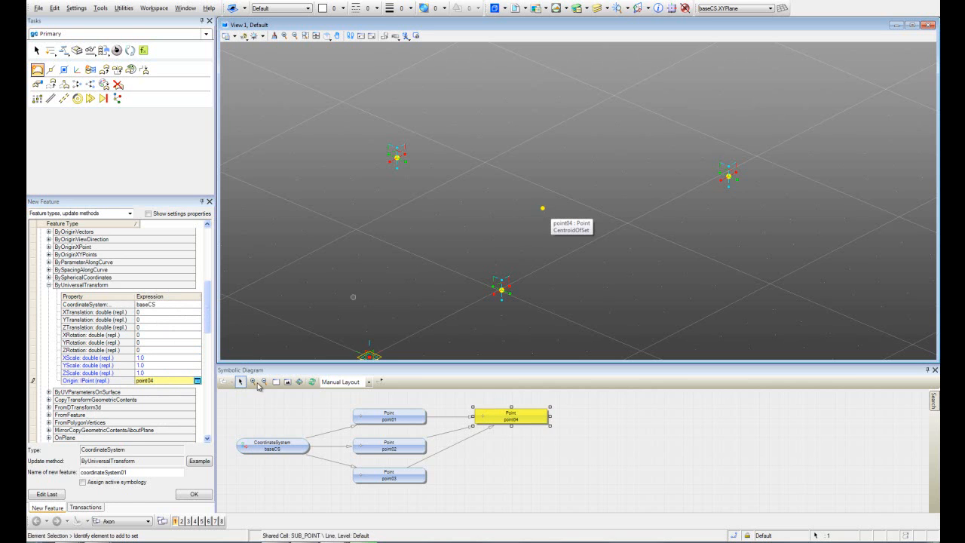
{"action": "left_click", "coordinate": [194, 496]}
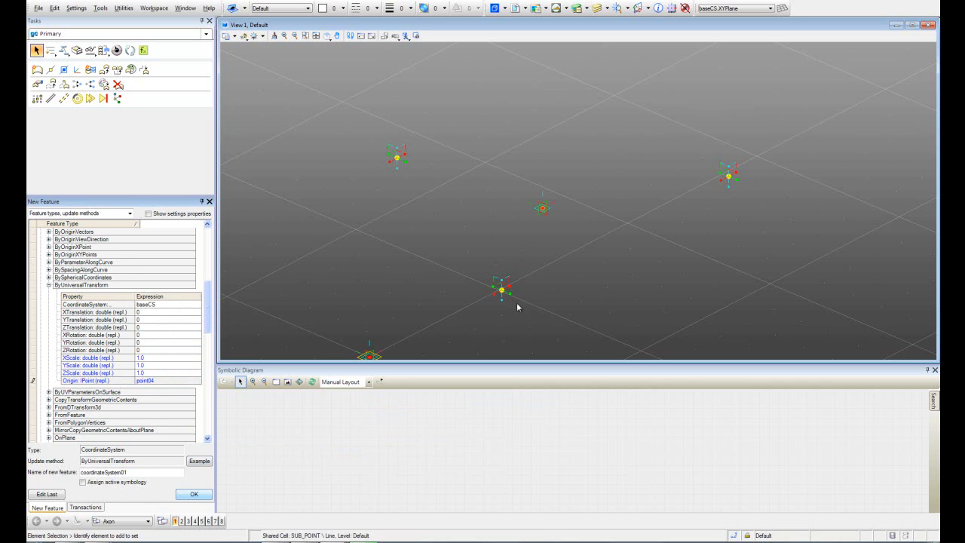
{"action": "middle_click_drag", "start_coordinate": [539, 231], "coordinate": [517, 251], "text": "shift"}
{"action": "key", "text": "Escape"}
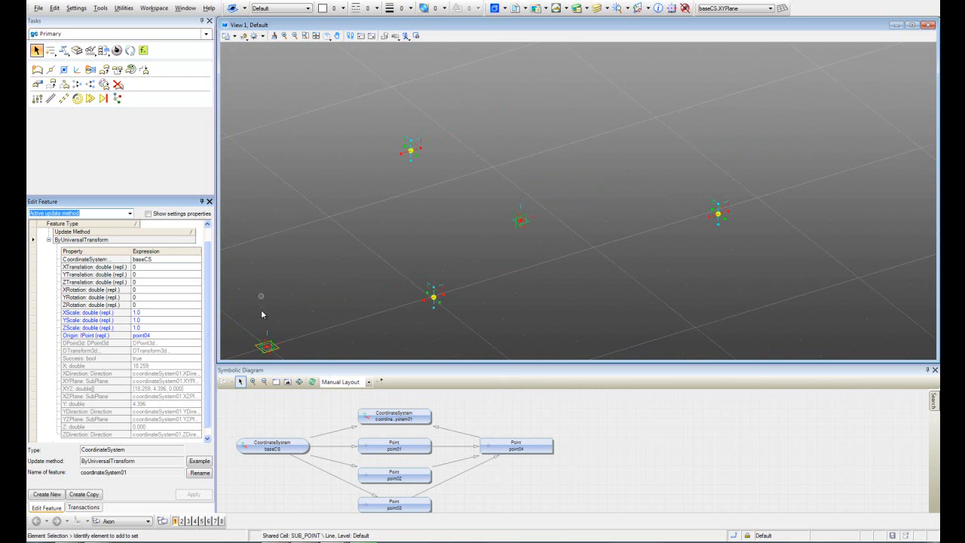
Step: Start a new Line feature with the ByStartPointDirectionLength update method
{"action": "left_click", "coordinate": [38, 73]}
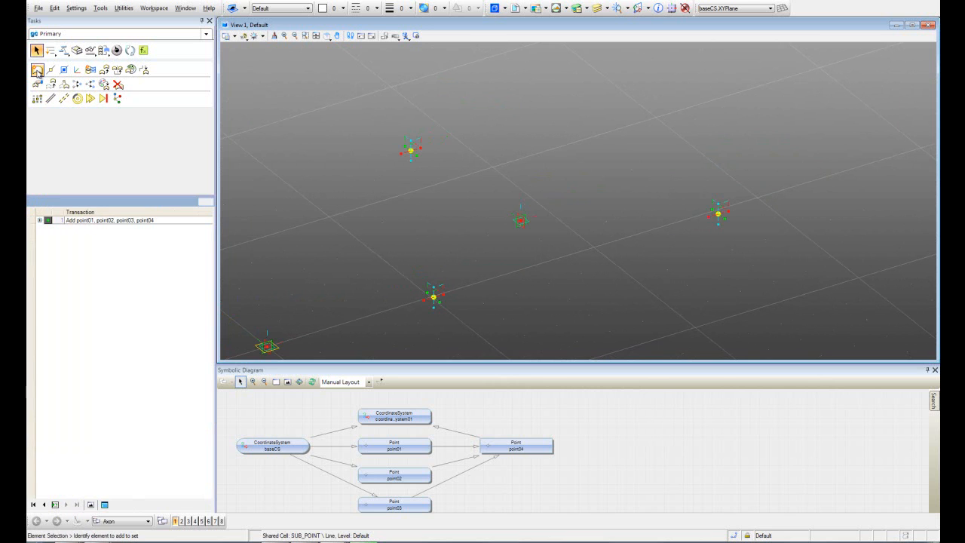
{"action": "left_click", "coordinate": [38, 72]}
{"action": "scroll", "coordinate": [210, 279], "scroll_direction": "down", "scroll_amount": 3}
{"action": "scroll", "coordinate": [210, 279], "scroll_direction": "down", "scroll_amount": 2}
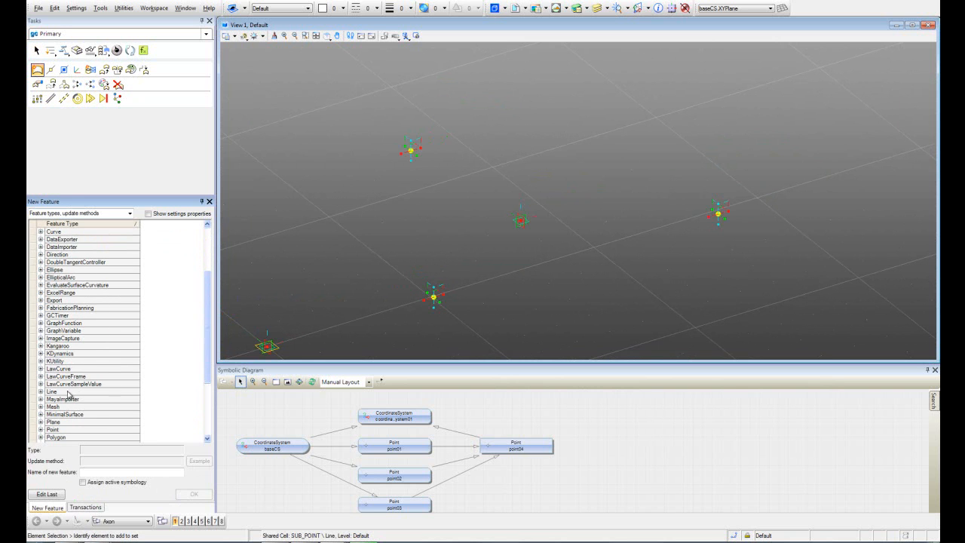
{"action": "left_click", "coordinate": [40, 392]}
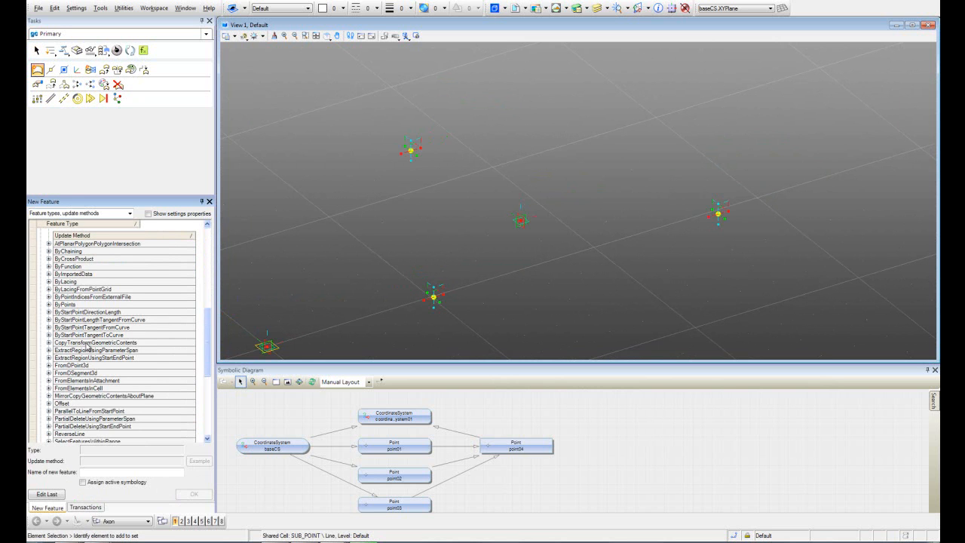
{"action": "left_click", "coordinate": [73, 312]}
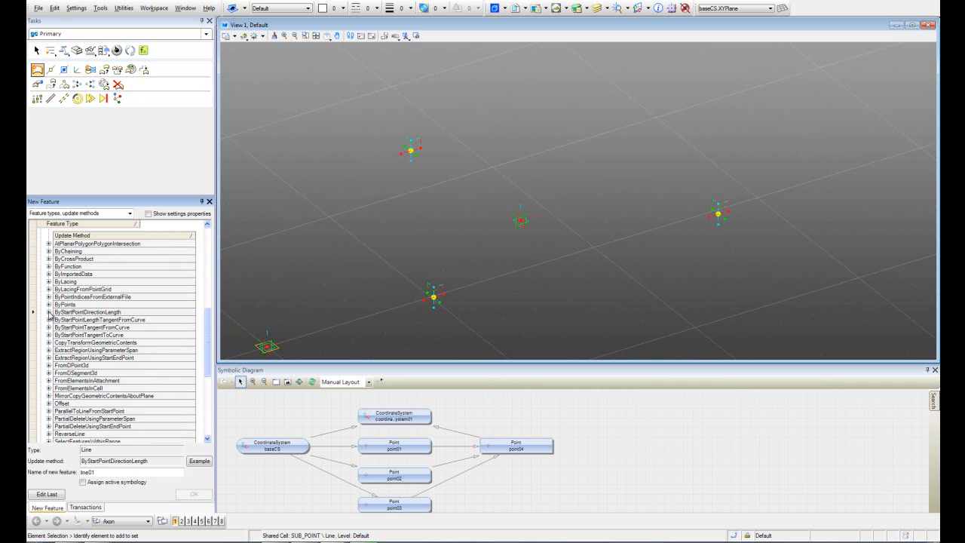
{"action": "left_click", "coordinate": [48, 313]}
Step: Set the line's start point to point04 and its direction to the Z direction of coordinateSystem01
{"action": "left_click", "coordinate": [153, 332]}
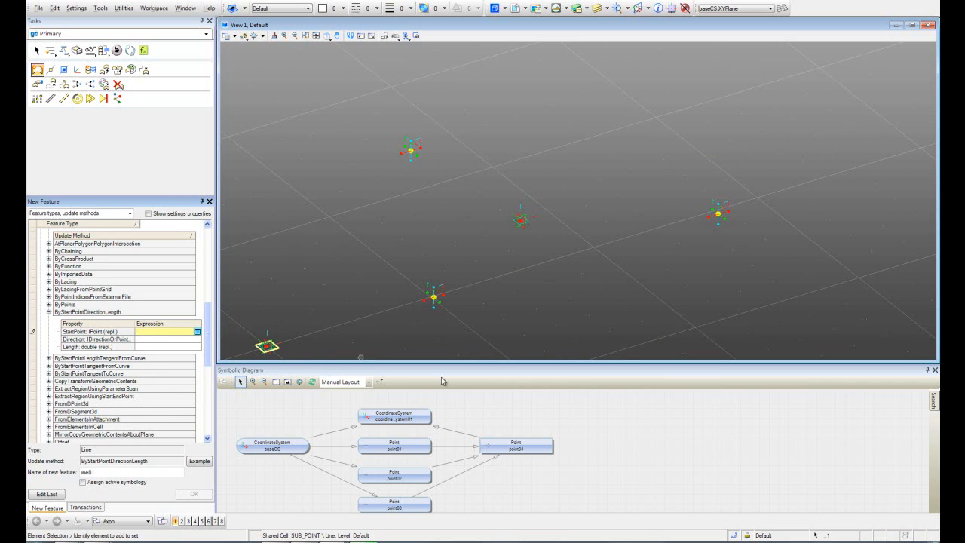
{"action": "left_click", "coordinate": [528, 450]}
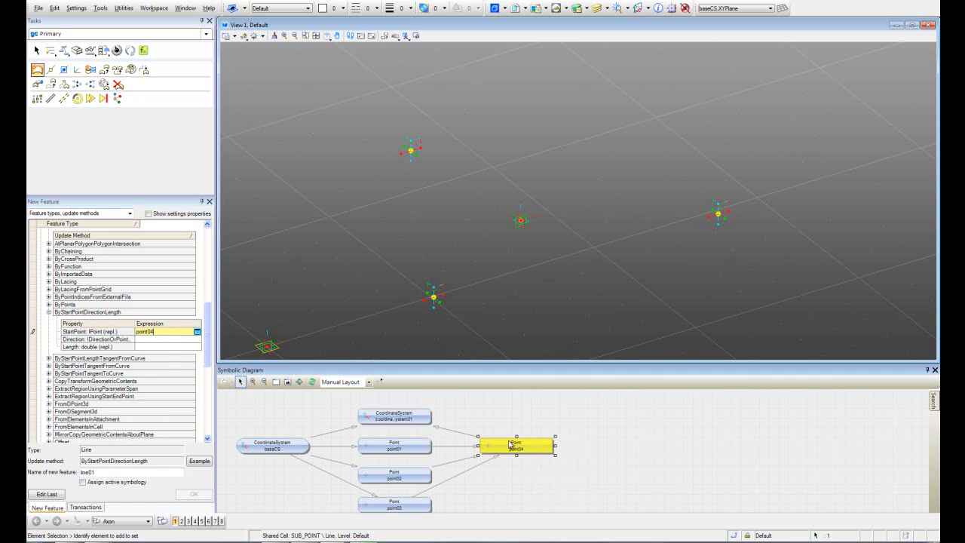
{"action": "left_click", "coordinate": [157, 340]}
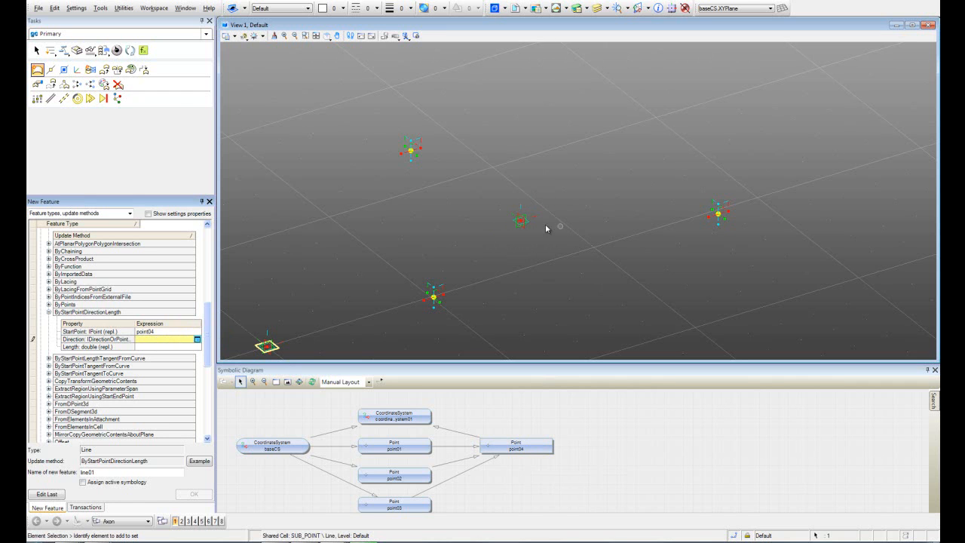
{"action": "scroll", "coordinate": [536, 215], "scroll_direction": "up", "scroll_amount": 5}
{"action": "scroll", "coordinate": [436, 205], "scroll_direction": "up", "scroll_amount": 2}
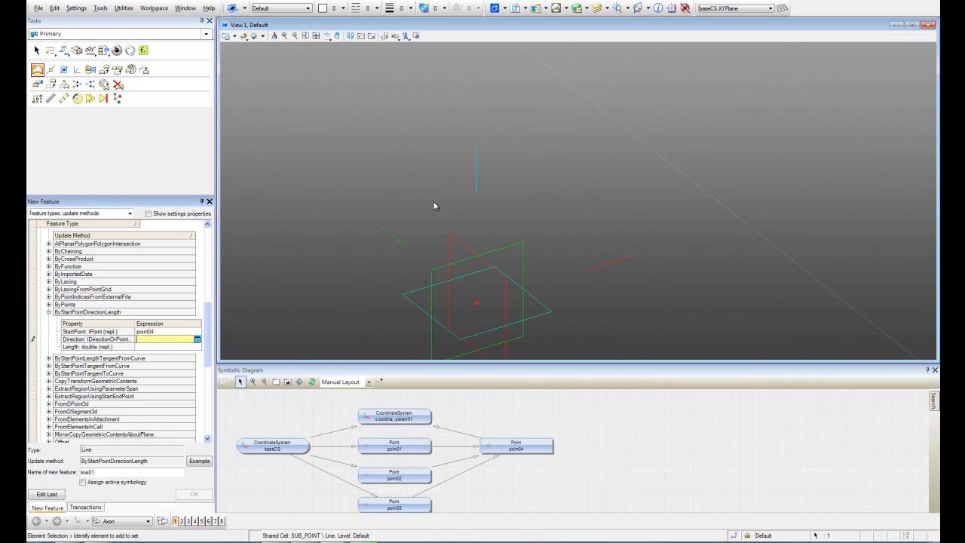
{"action": "left_click", "coordinate": [476, 179]}
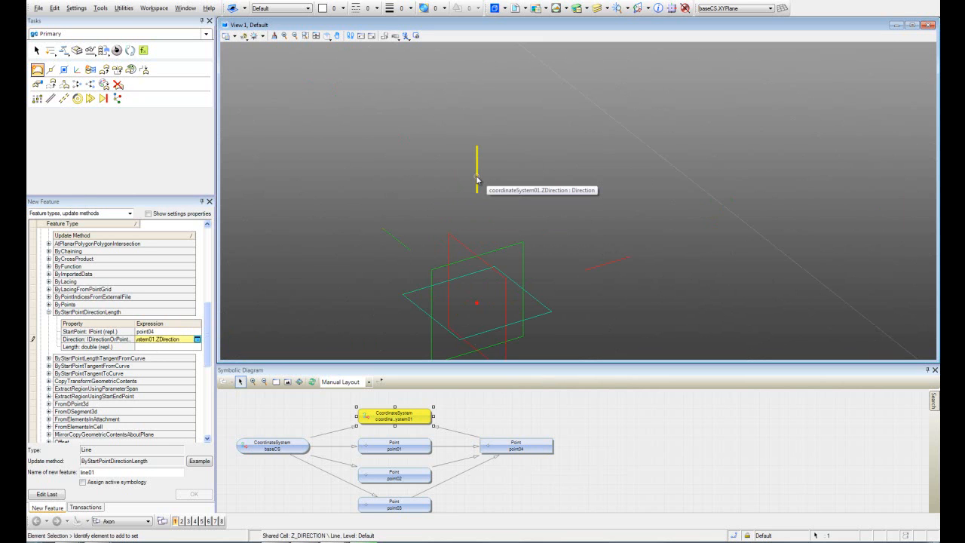
Step: Insert the Distance function from the Expression Builder into the line's Length expression
{"action": "left_click", "coordinate": [155, 347]}
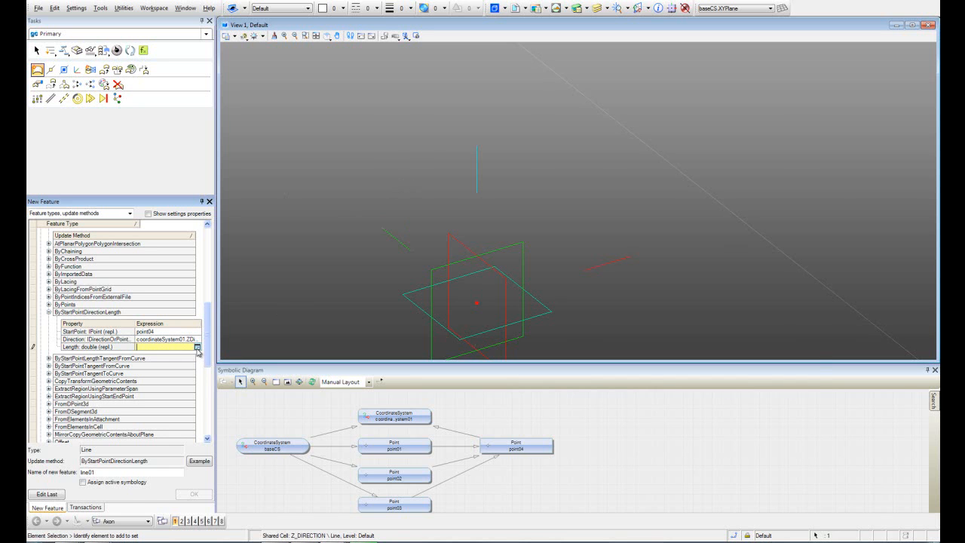
{"action": "left_click", "coordinate": [197, 347]}
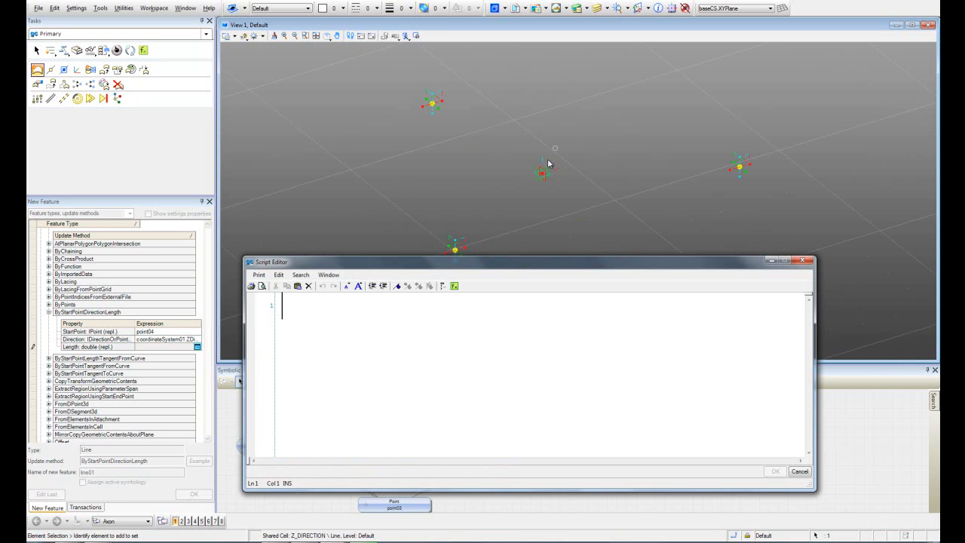
{"action": "middle_click_drag", "start_coordinate": [461, 199], "coordinate": [518, 191], "text": "shift"}
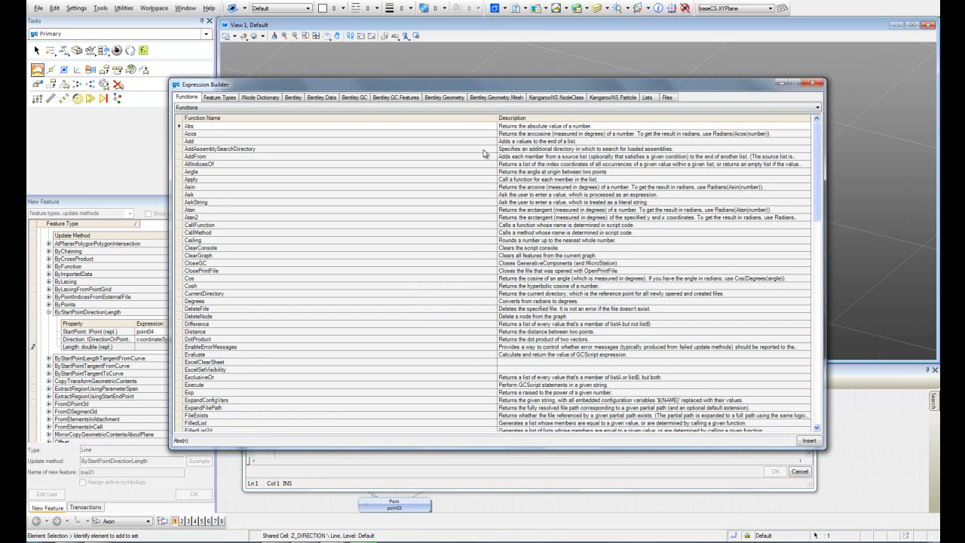
{"action": "left_click_drag", "start_coordinate": [483, 88], "coordinate": [501, 112]}
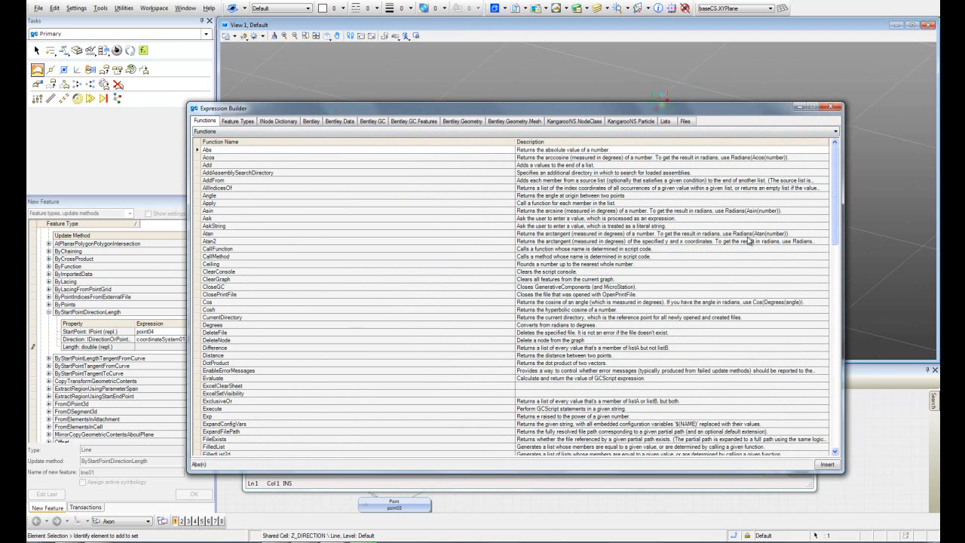
{"action": "scroll", "coordinate": [382, 347], "scroll_direction": "down", "scroll_amount": 1}
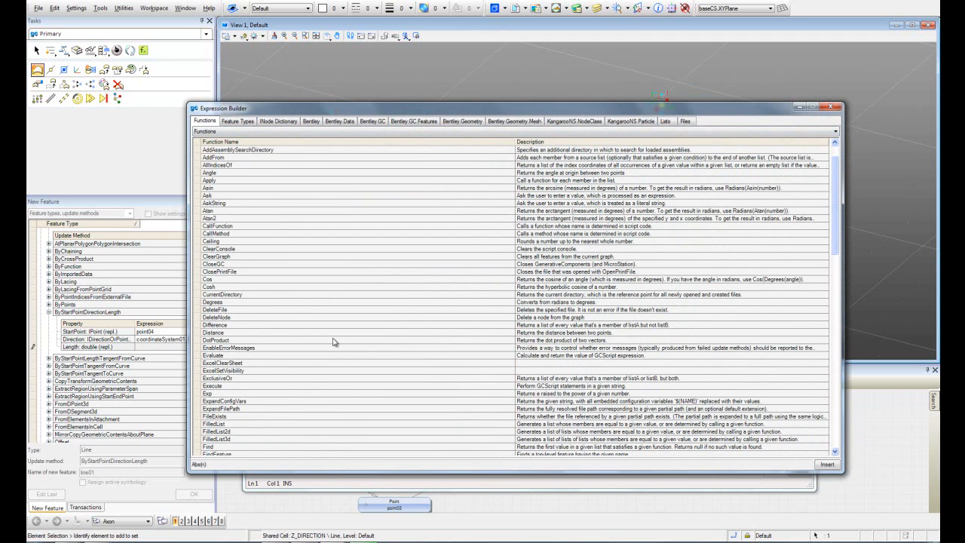
{"action": "left_click", "coordinate": [249, 333]}
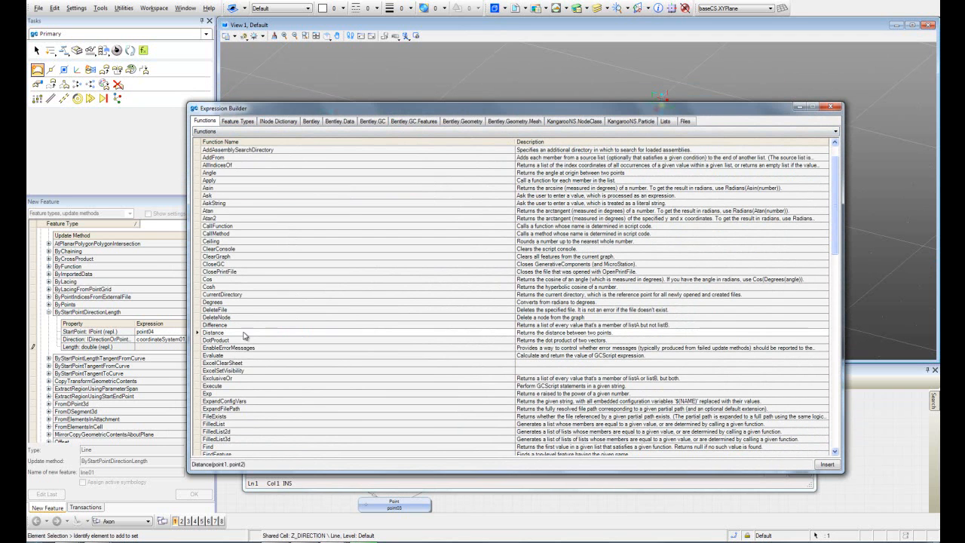
{"action": "left_click", "coordinate": [827, 465]}
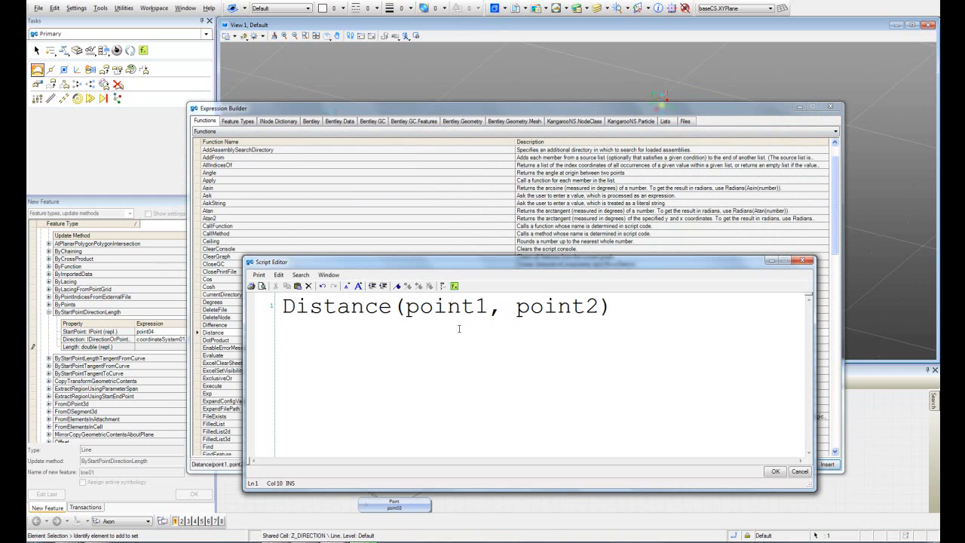
{"action": "left_click", "coordinate": [830, 107]}
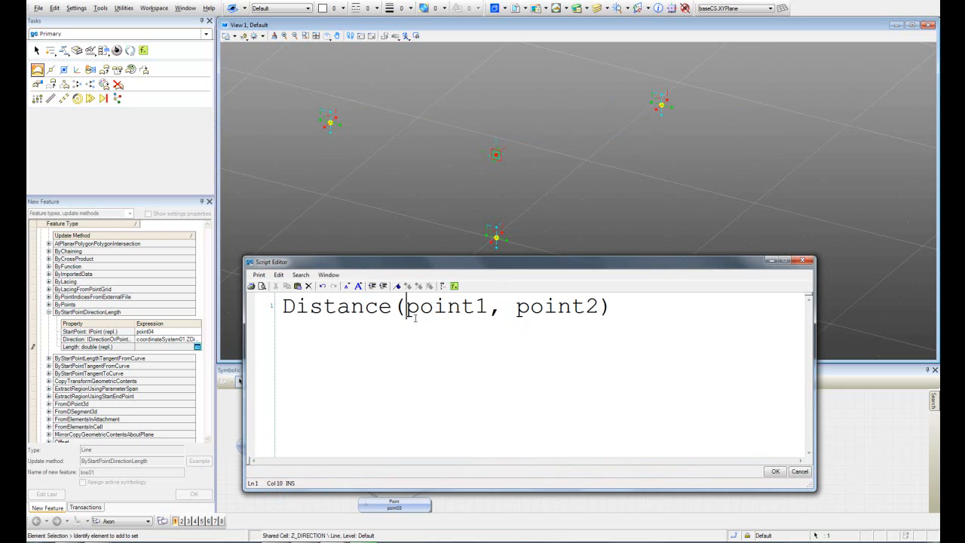
Step: Complete the length expression as Distance(point01, point04), accept it and create the line
{"action": "middle_click_drag", "start_coordinate": [455, 234], "coordinate": [481, 218]}
{"action": "type", "text": "0"}
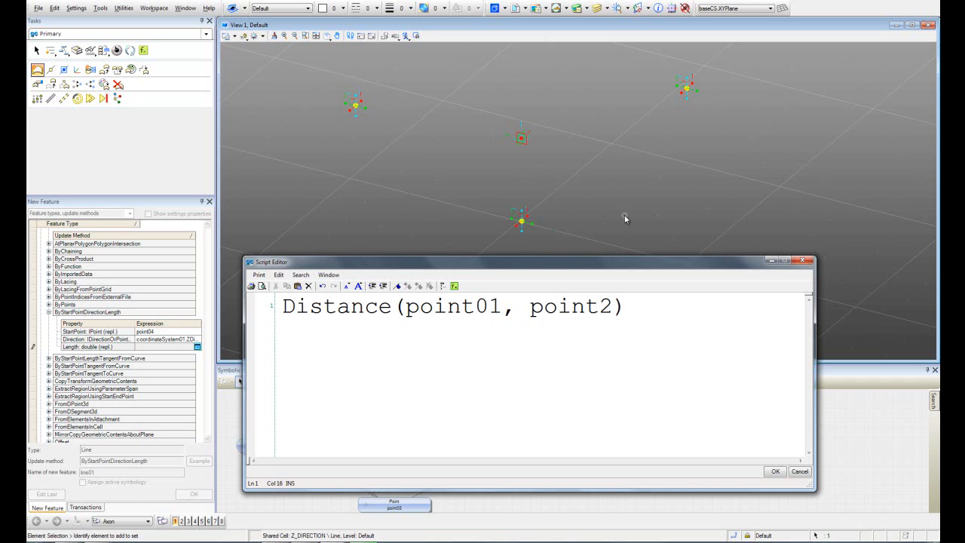
{"action": "left_click_drag", "start_coordinate": [614, 306], "coordinate": [599, 306]}
{"action": "type", "text": "04"}
{"action": "left_click", "coordinate": [775, 472]}
{"action": "left_click", "coordinate": [203, 496]}
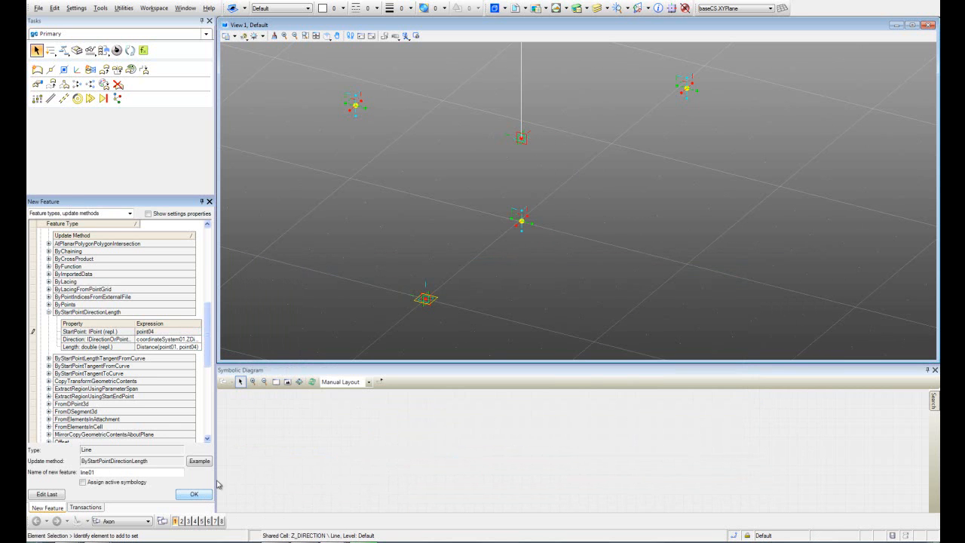
Step: Record the added coordinateSystem01 and line01 as a new transaction
{"action": "scroll", "coordinate": [597, 273], "scroll_direction": "down", "scroll_amount": 2}
{"action": "middle_click_drag", "start_coordinate": [623, 242], "coordinate": [555, 255], "text": "shift"}
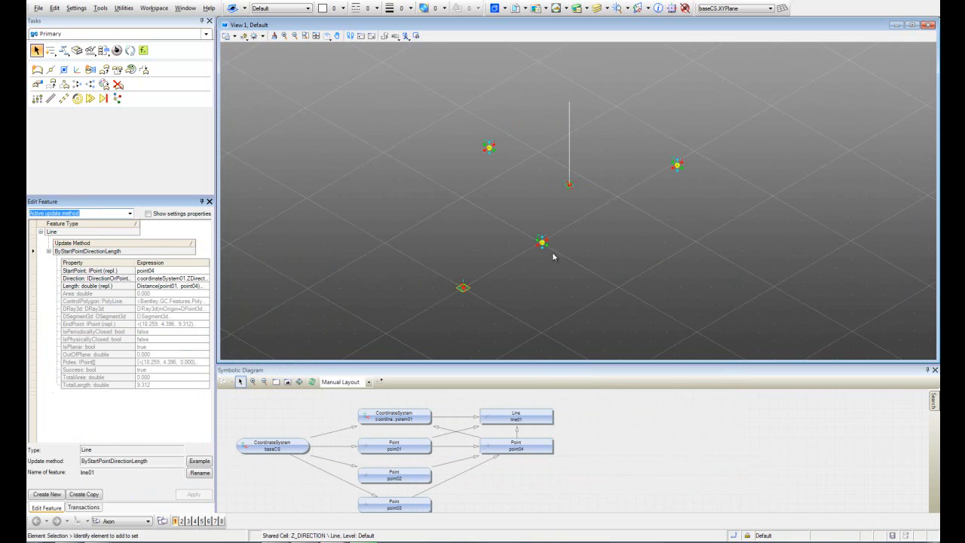
{"action": "left_click", "coordinate": [83, 508]}
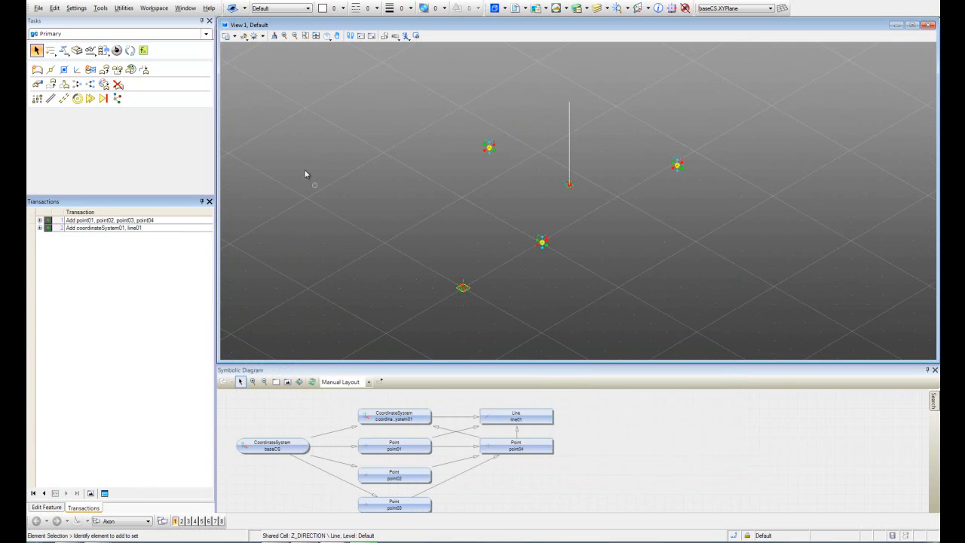
Step: Move point01 to about X 10.1, Y -0.1, Z 0 and close its coordinates dialog
{"action": "left_click", "coordinate": [51, 84]}
{"action": "scroll", "coordinate": [557, 242], "scroll_direction": "up", "scroll_amount": 2}
{"action": "middle_click_drag", "start_coordinate": [618, 242], "coordinate": [518, 282]}
{"action": "scroll", "coordinate": [601, 284], "scroll_direction": "down", "scroll_amount": 1}
{"action": "scroll", "coordinate": [518, 281], "scroll_direction": "up", "scroll_amount": 1}
{"action": "middle_click_drag", "start_coordinate": [581, 255], "coordinate": [569, 288]}
{"action": "left_click", "coordinate": [504, 294]}
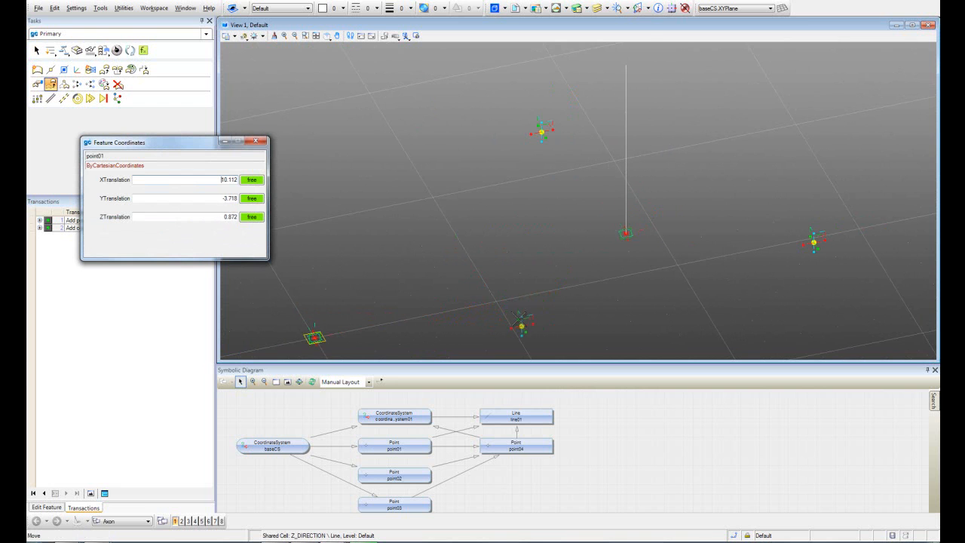
{"action": "left_click", "coordinate": [500, 300]}
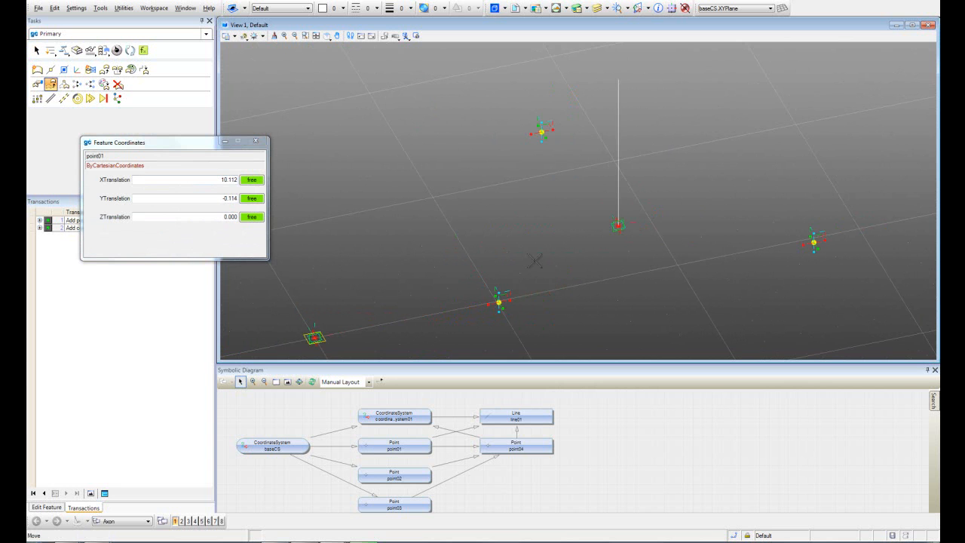
{"action": "left_click", "coordinate": [256, 141]}
Step: Change line01 to construction display and record the change as a new transaction
{"action": "scroll", "coordinate": [429, 220], "scroll_direction": "down", "scroll_amount": 2}
{"action": "middle_click_drag", "start_coordinate": [422, 254], "coordinate": [520, 280], "text": "shift"}
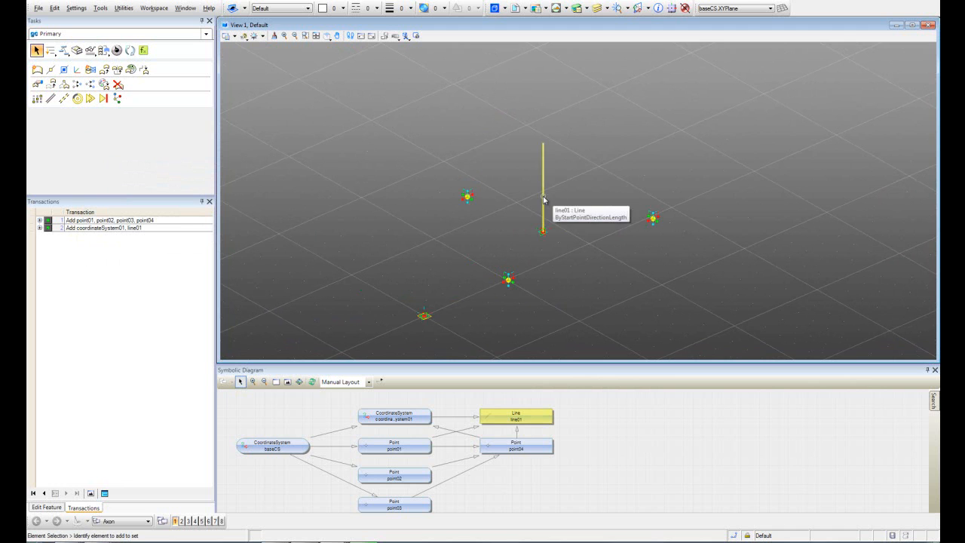
{"action": "left_click", "coordinate": [64, 99]}
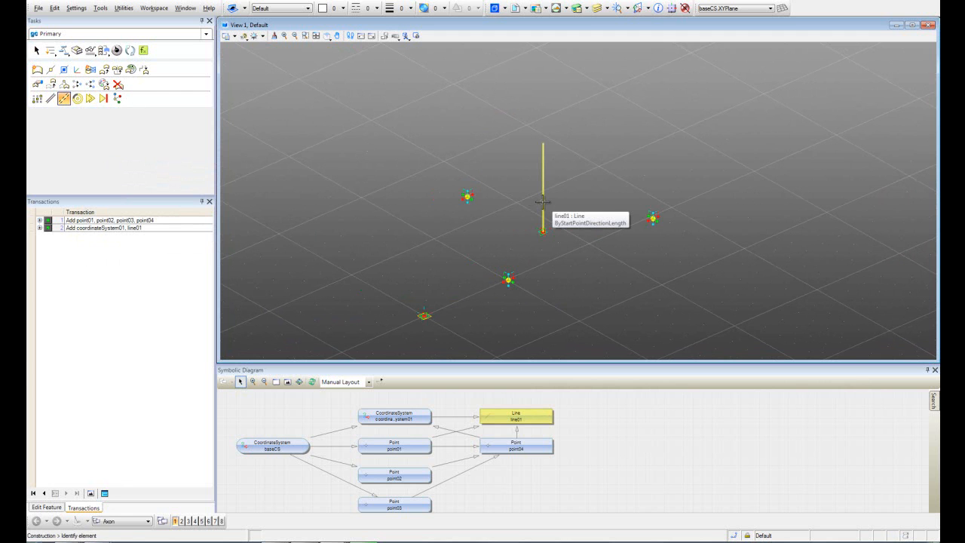
{"action": "left_click", "coordinate": [542, 202]}
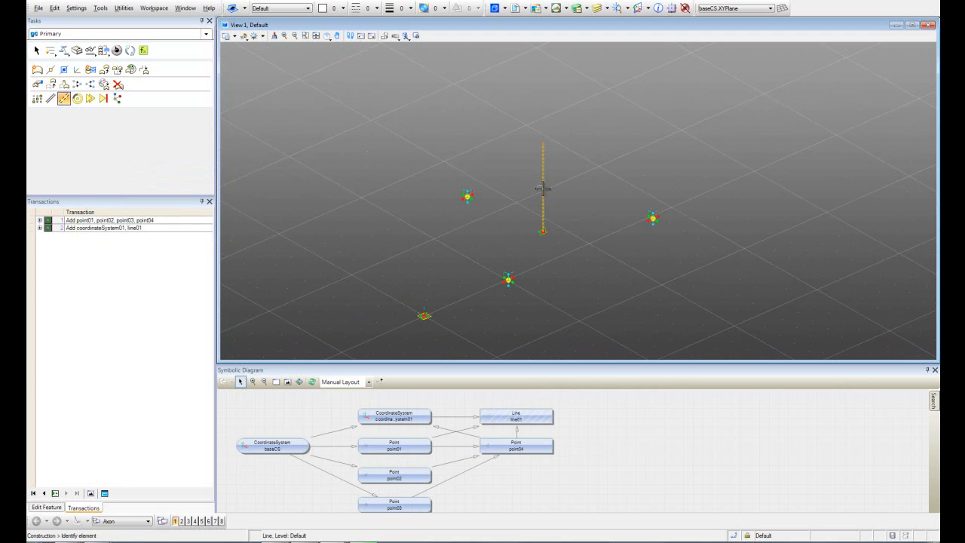
{"action": "mouse_move", "coordinate": [525, 205]}
{"action": "middle_mouse_down", "text": "shift"}
{"action": "mouse_move", "coordinate": [543, 196]}
{"action": "mouse_move", "coordinate": [533, 203]}
{"action": "middle_mouse_up", "text": "shift"}
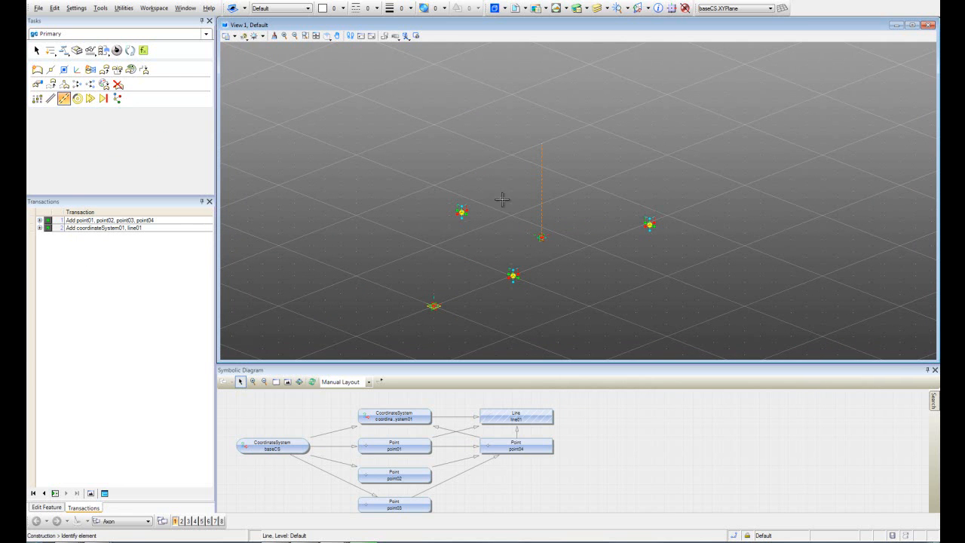
{"action": "right_click", "coordinate": [500, 225]}
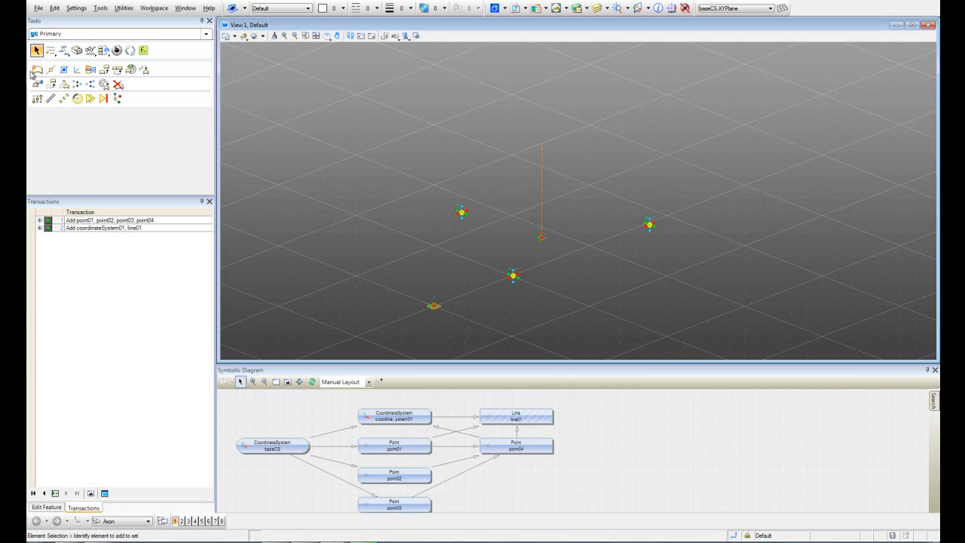
{"action": "left_click", "coordinate": [55, 493]}
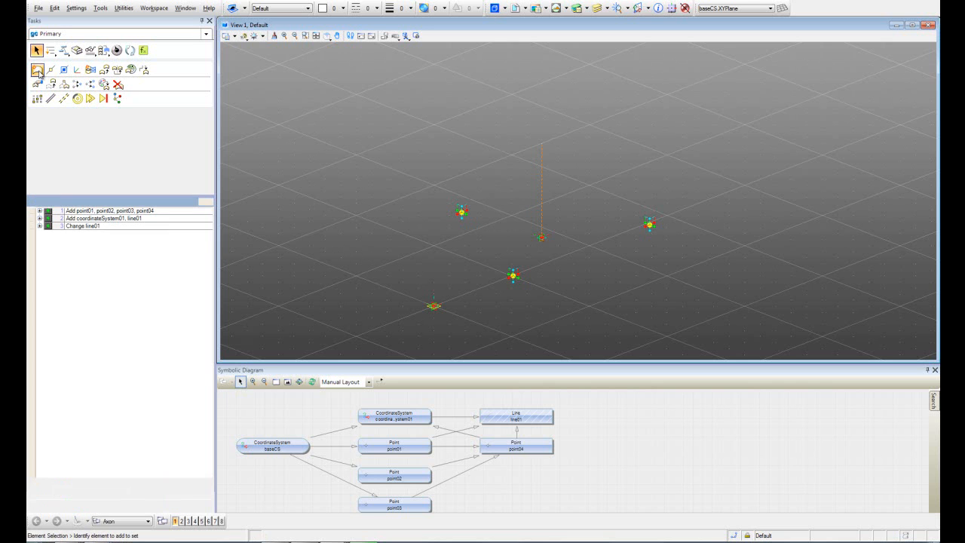
Step: Start a new BSplineCurve feature using the ByPoles method, with point01 and line01 as its poles
{"action": "left_click", "coordinate": [38, 69]}
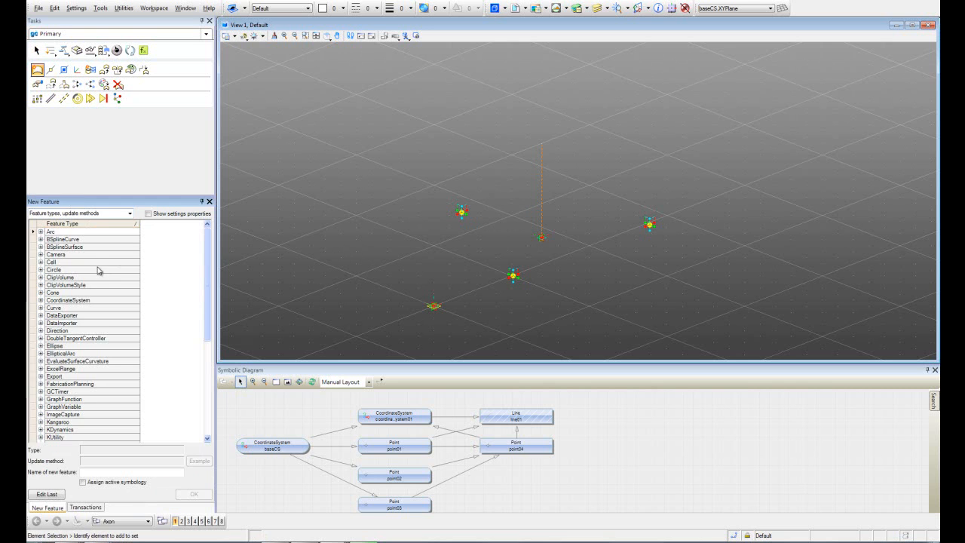
{"action": "left_click", "coordinate": [78, 241]}
{"action": "left_click", "coordinate": [41, 240]}
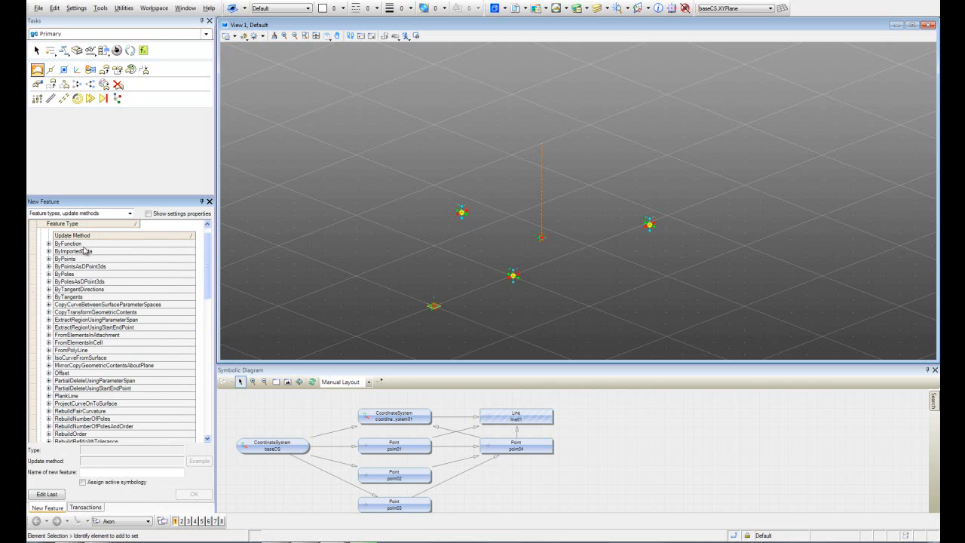
{"action": "left_click", "coordinate": [64, 274]}
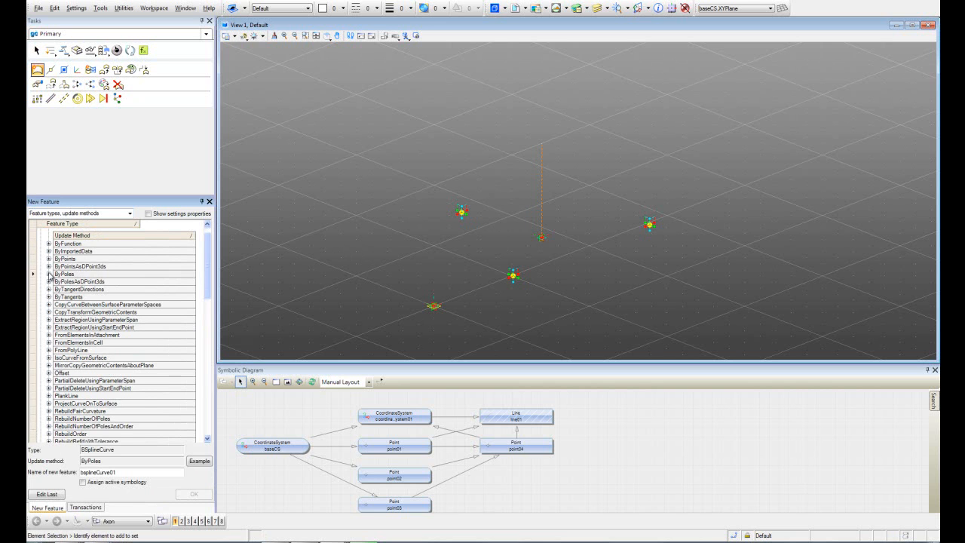
{"action": "left_click", "coordinate": [49, 274]}
{"action": "left_click", "coordinate": [150, 294]}
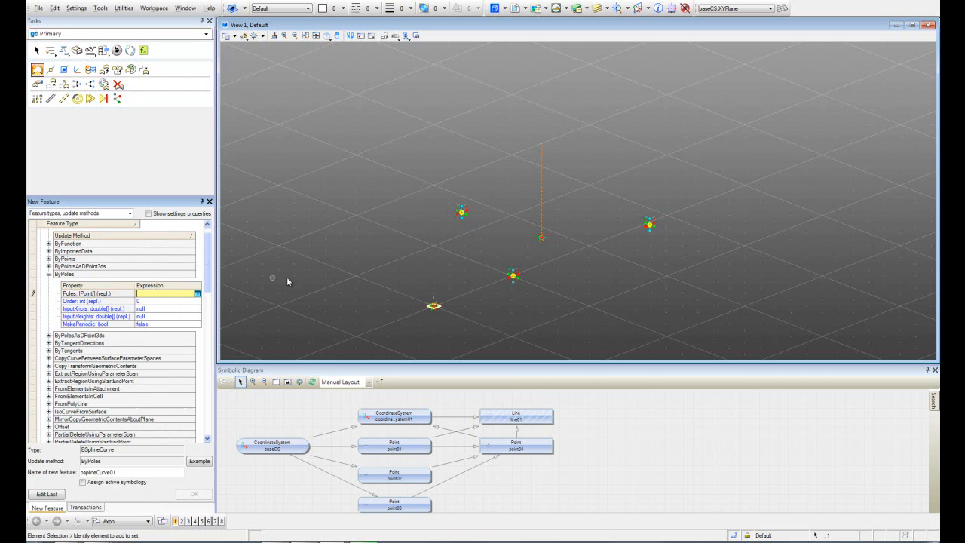
{"action": "left_click", "coordinate": [513, 276]}
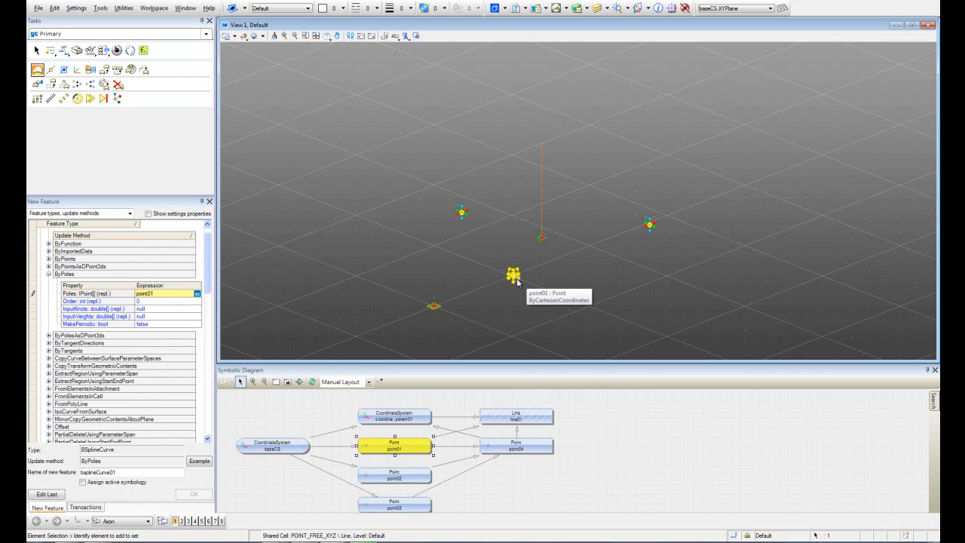
{"action": "left_click", "coordinate": [542, 198], "text": "ctrl"}
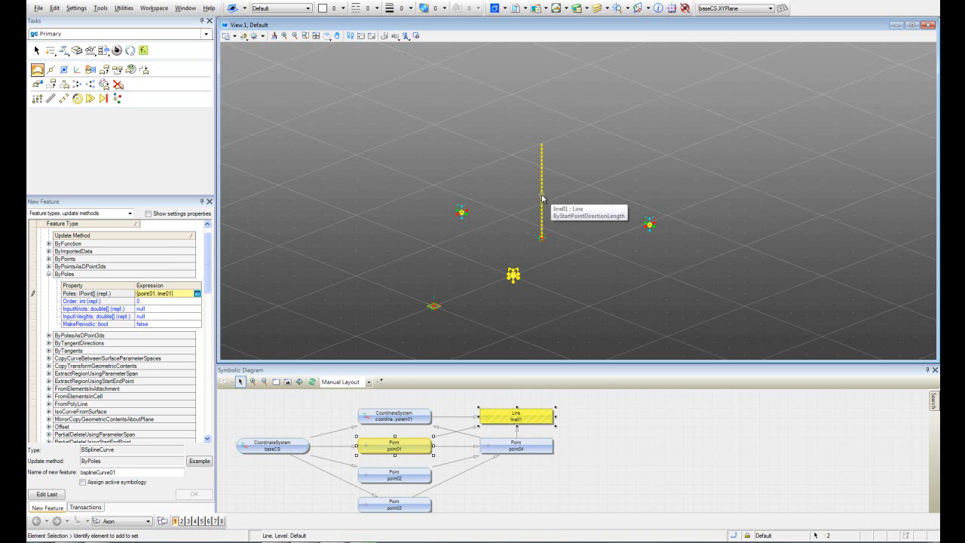
Step: Complete the poles expression as {point01, line01.EndPoint, point02}, set the order to 2 and create the curve
{"action": "left_click", "coordinate": [197, 295]}
{"action": "left_click", "coordinate": [507, 309]}
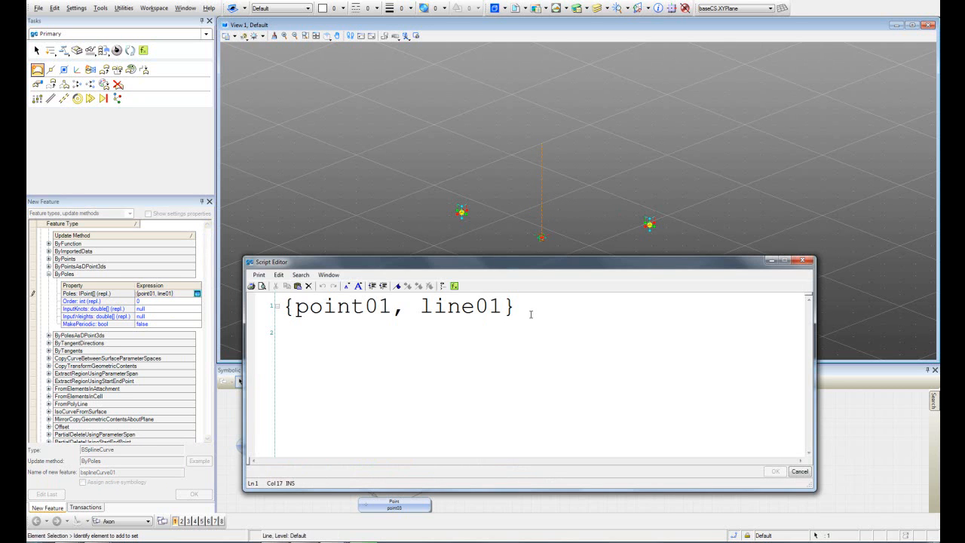
{"action": "type", "text": ".e"}
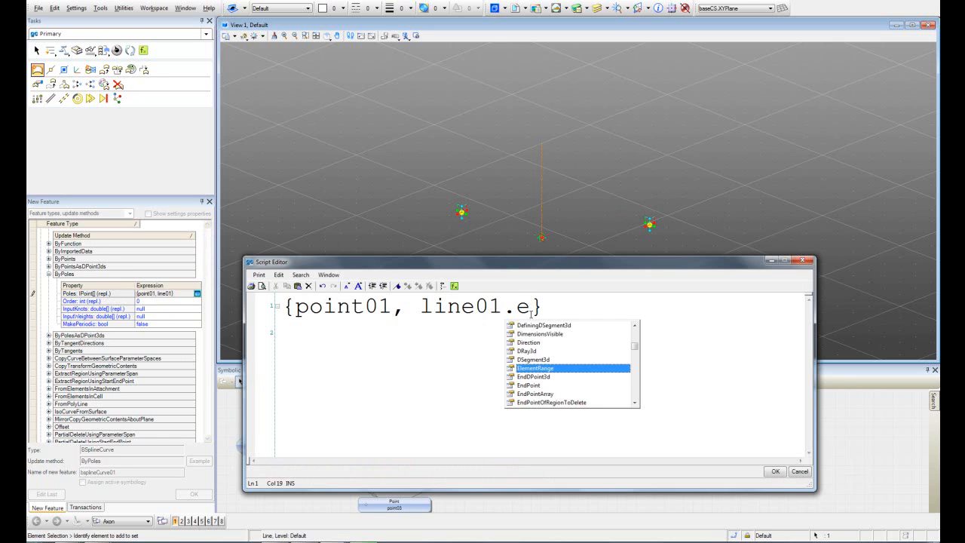
{"action": "left_click", "coordinate": [527, 388]}
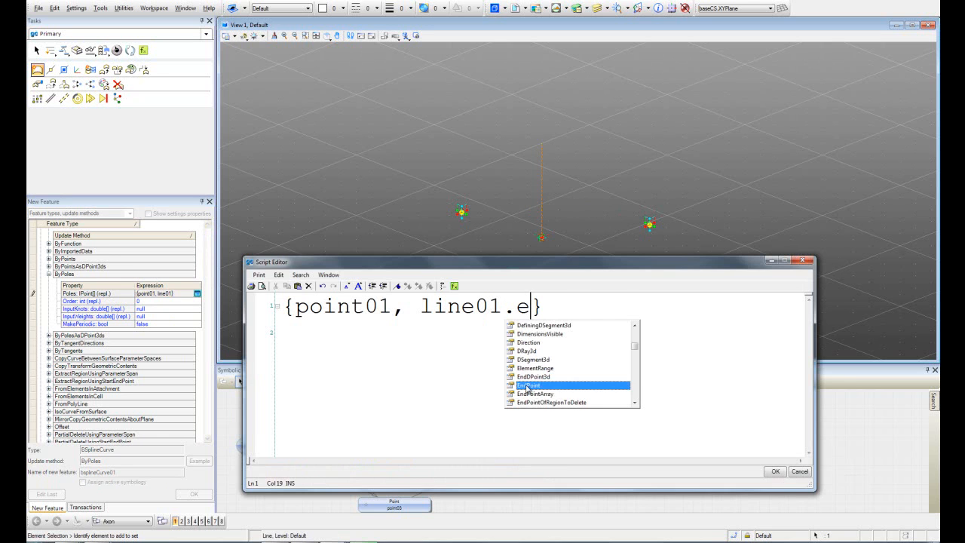
{"action": "double_click", "coordinate": [527, 386]}
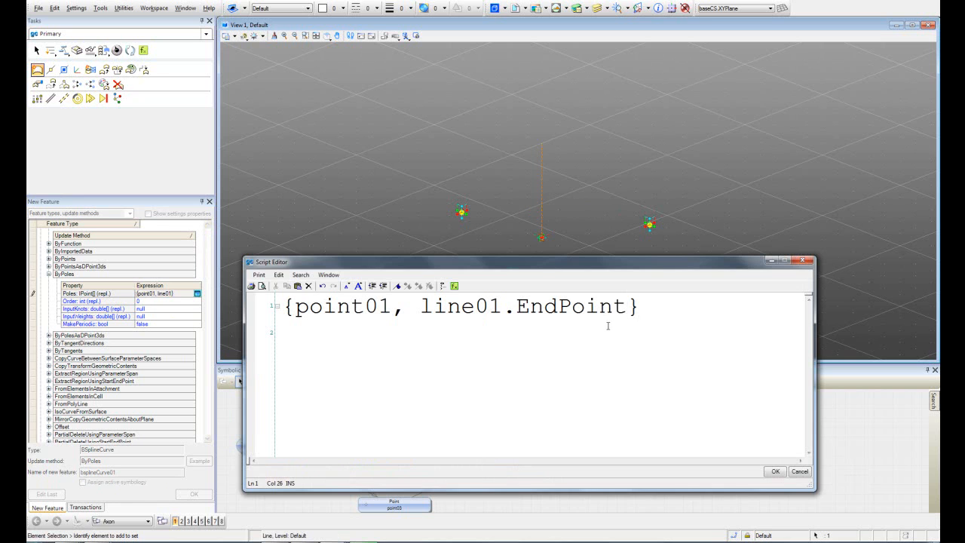
{"action": "type", "text": ","}
{"action": "left_click", "coordinate": [653, 227]}
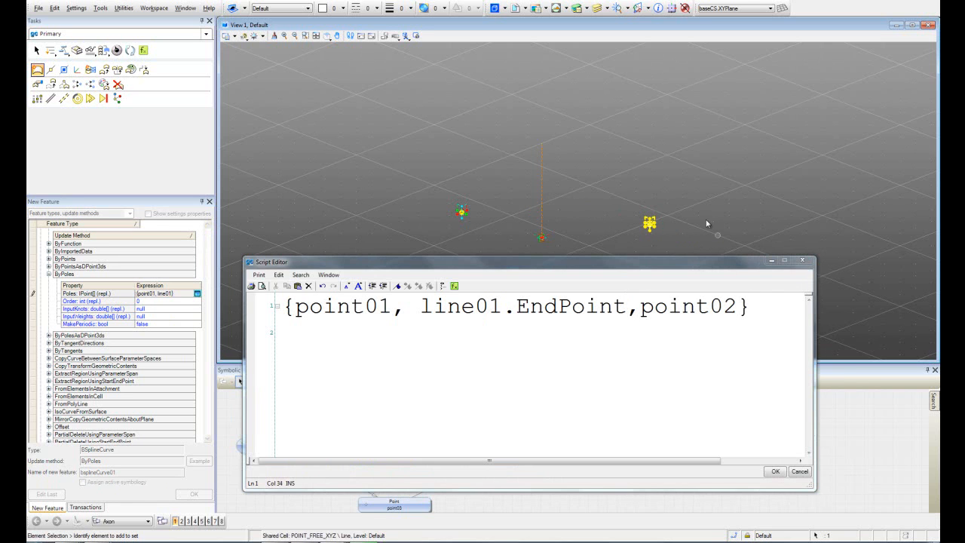
{"action": "left_click", "coordinate": [774, 473]}
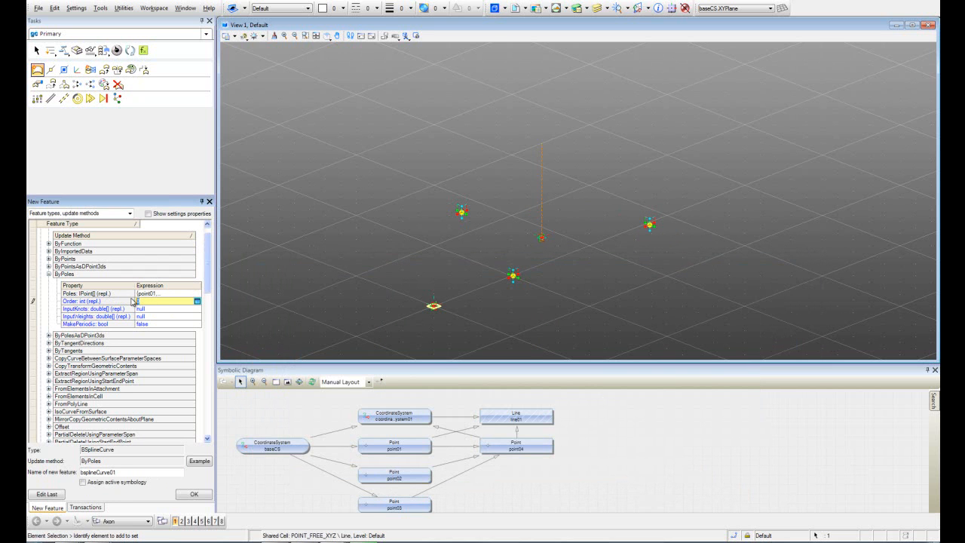
{"action": "left_click", "coordinate": [195, 494]}
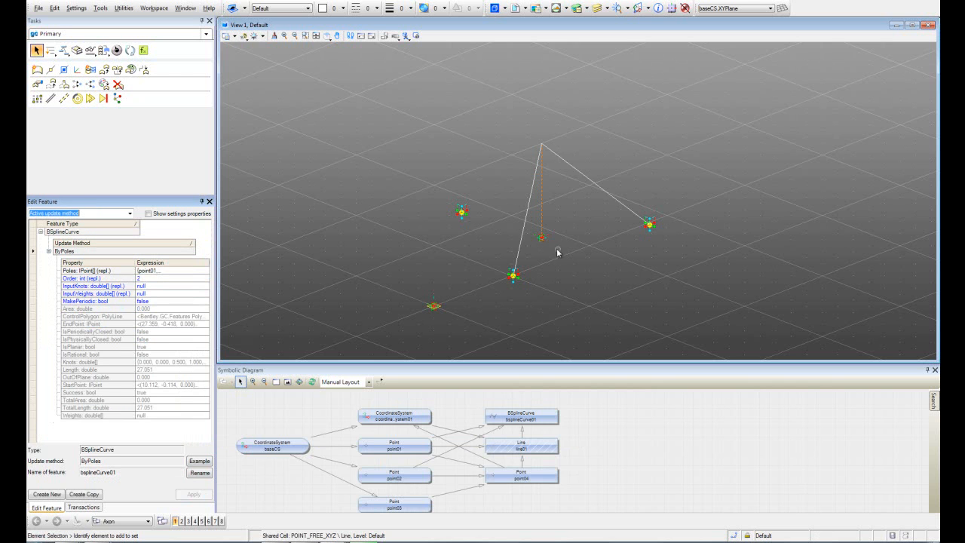
{"action": "middle_click_drag", "start_coordinate": [583, 240], "coordinate": [445, 258], "text": "shift"}
{"action": "middle_click_drag", "start_coordinate": [595, 259], "coordinate": [419, 240], "text": "shift"}
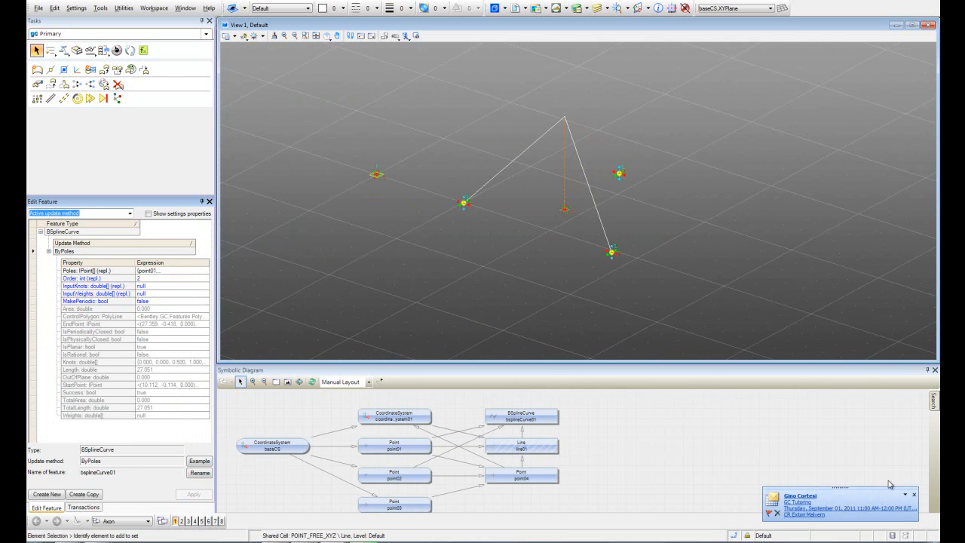
{"action": "left_click", "coordinate": [914, 496]}
{"action": "middle_click_drag", "start_coordinate": [723, 276], "coordinate": [551, 280], "text": "shift"}
{"action": "middle_click_drag", "start_coordinate": [597, 242], "coordinate": [585, 269]}
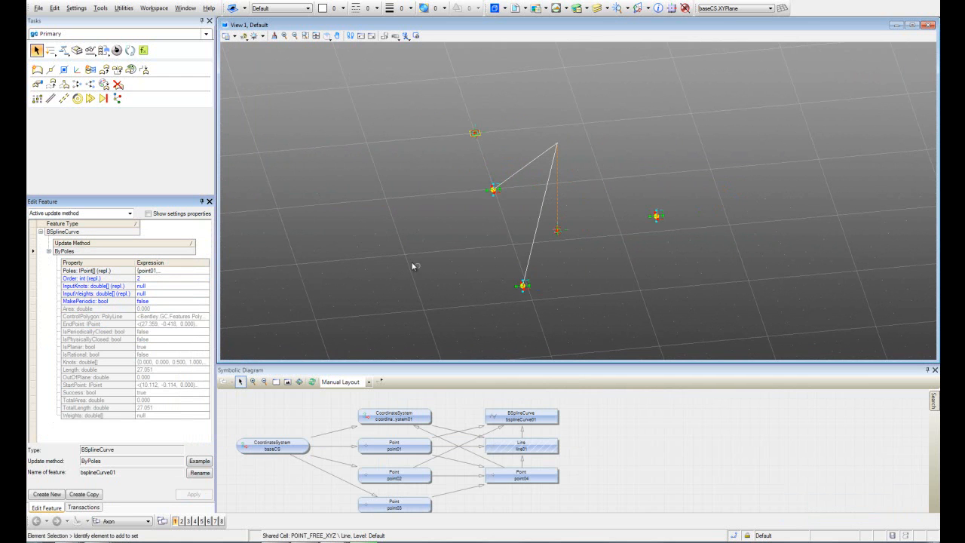
{"action": "middle_click_drag", "start_coordinate": [587, 265], "coordinate": [569, 239], "text": "shift"}
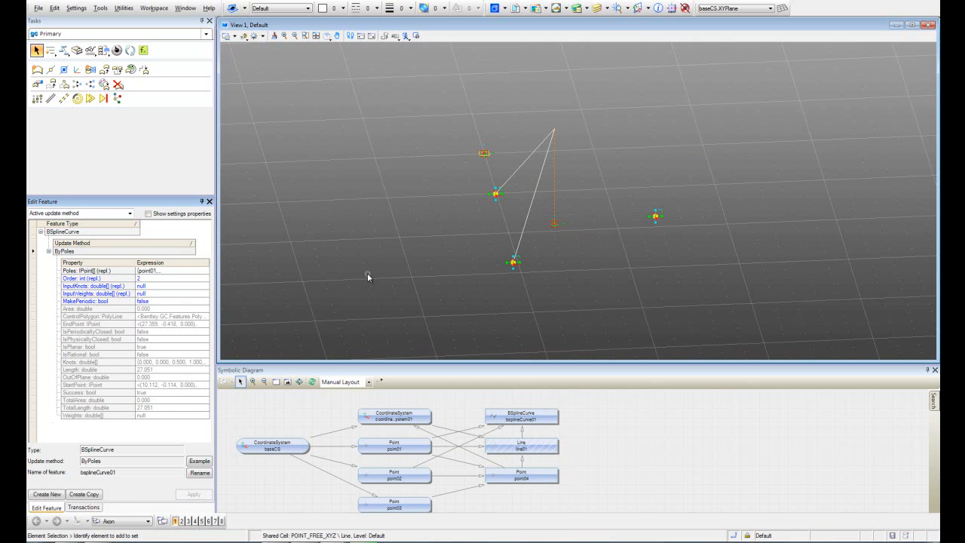
Step: Create a copy of the B-spline curve with its poles changed to {point02, line01.EndPoint, point03}
{"action": "left_click", "coordinate": [85, 495]}
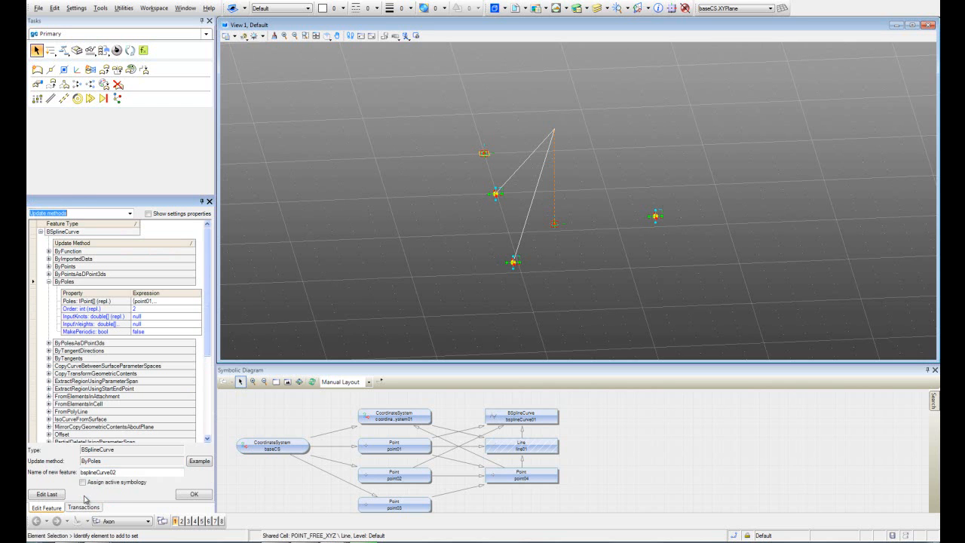
{"action": "left_click", "coordinate": [181, 302]}
{"action": "left_click", "coordinate": [198, 301]}
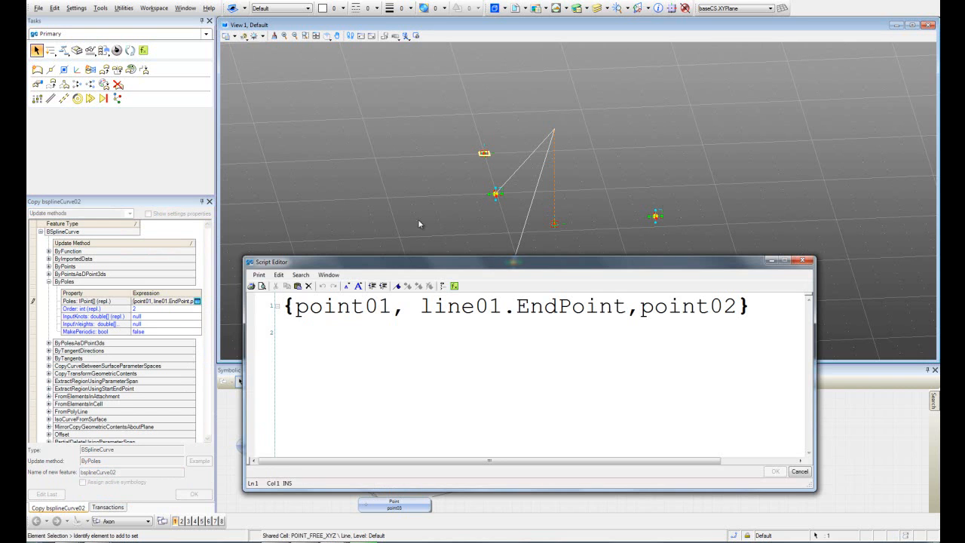
{"action": "mouse_move", "coordinate": [420, 179]}
{"action": "middle_mouse_down", "text": "shift"}
{"action": "mouse_move", "coordinate": [450, 226]}
{"action": "mouse_move", "coordinate": [420, 214]}
{"action": "mouse_move", "coordinate": [465, 211]}
{"action": "middle_mouse_up", "text": "shift"}
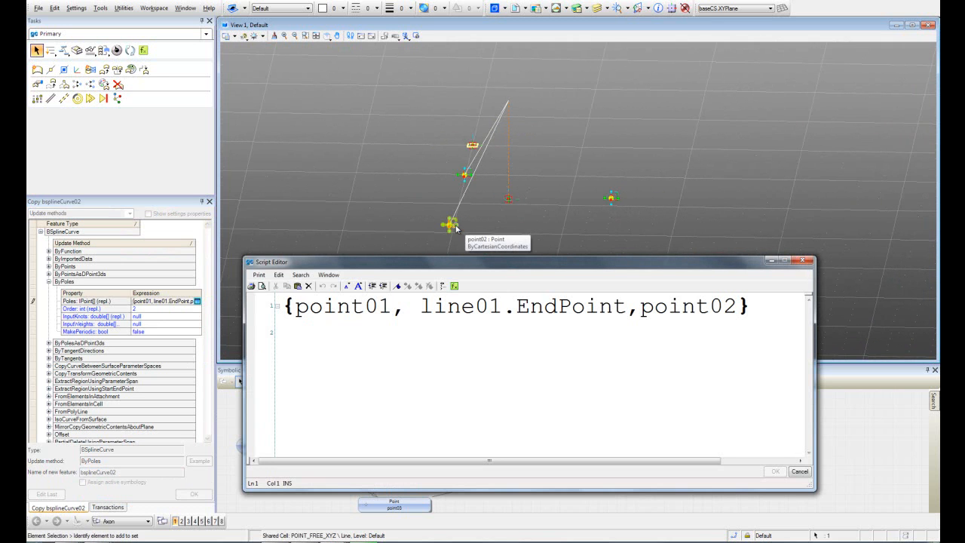
{"action": "left_click_drag", "start_coordinate": [393, 306], "coordinate": [384, 307]}
{"action": "type", "text": "2"}
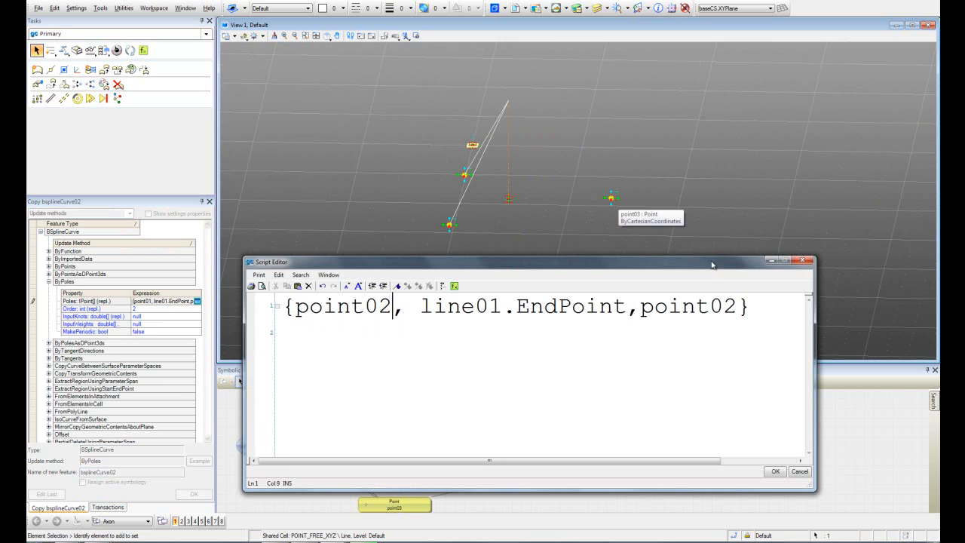
{"action": "left_click_drag", "start_coordinate": [736, 307], "coordinate": [724, 307]}
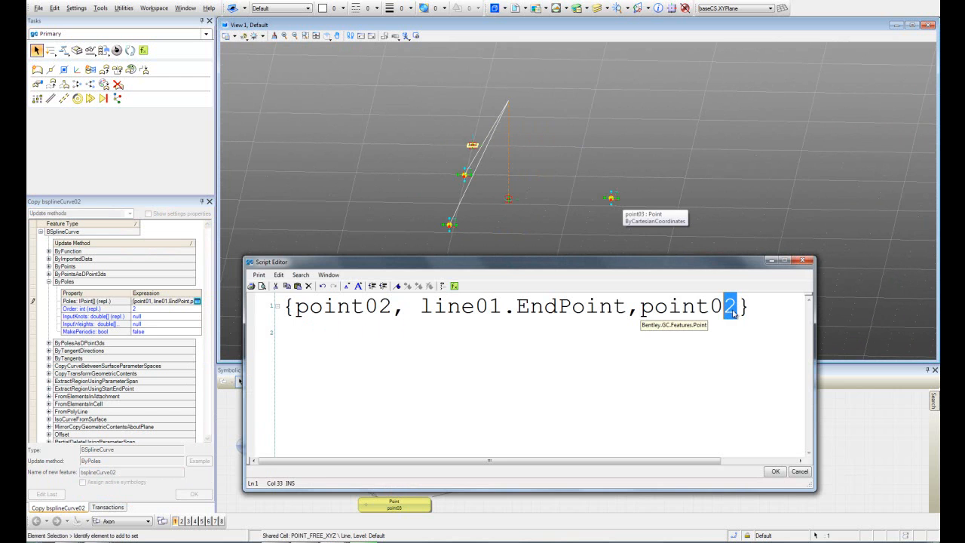
{"action": "type", "text": "3"}
{"action": "left_click", "coordinate": [774, 471]}
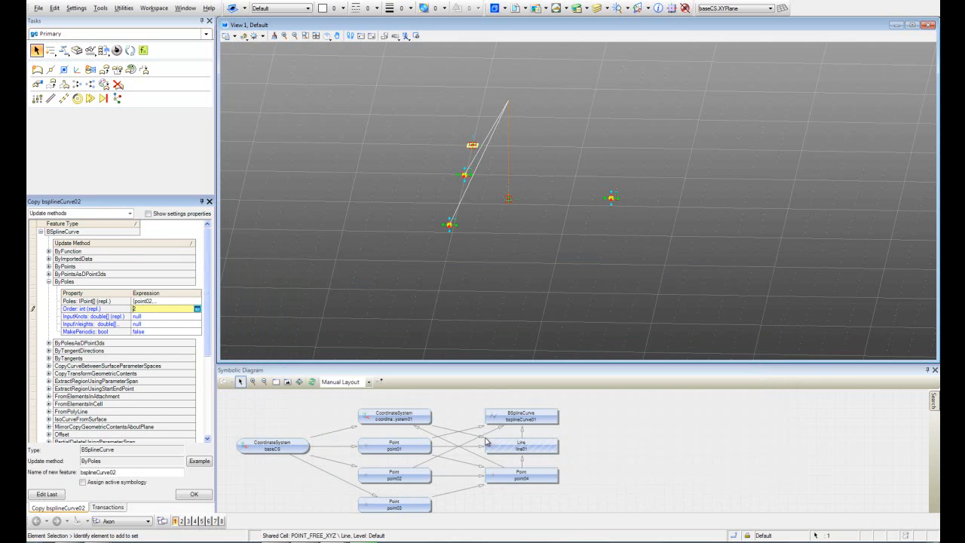
{"action": "left_click", "coordinate": [194, 494]}
Step: Copy the second B-spline curve and create a third one with the poles {point03, line01.EndPoint, point01}
{"action": "middle_click_drag", "start_coordinate": [627, 173], "coordinate": [498, 214], "text": "shift"}
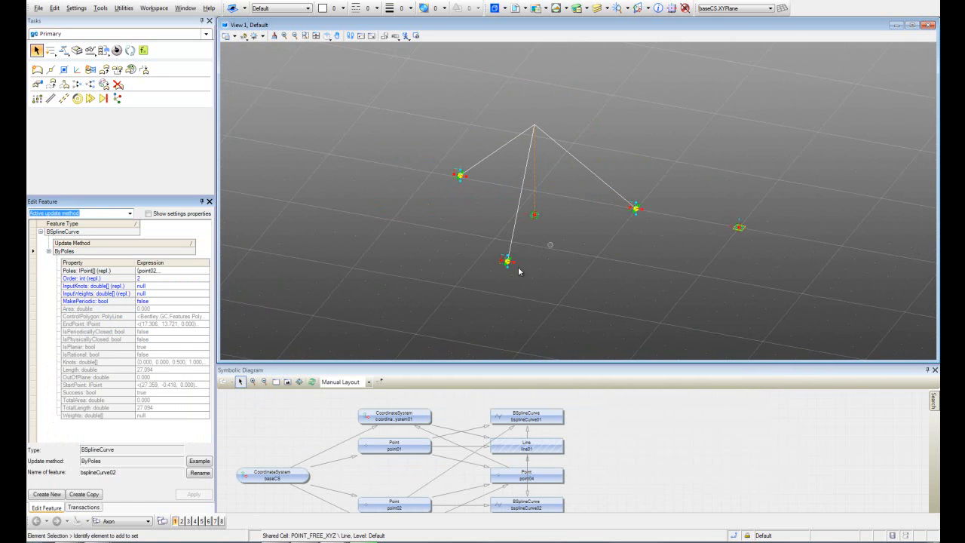
{"action": "left_click", "coordinate": [85, 495]}
{"action": "left_click", "coordinate": [170, 302]}
{"action": "left_click", "coordinate": [196, 300]}
{"action": "middle_click_drag", "start_coordinate": [524, 235], "coordinate": [512, 233], "text": "shift"}
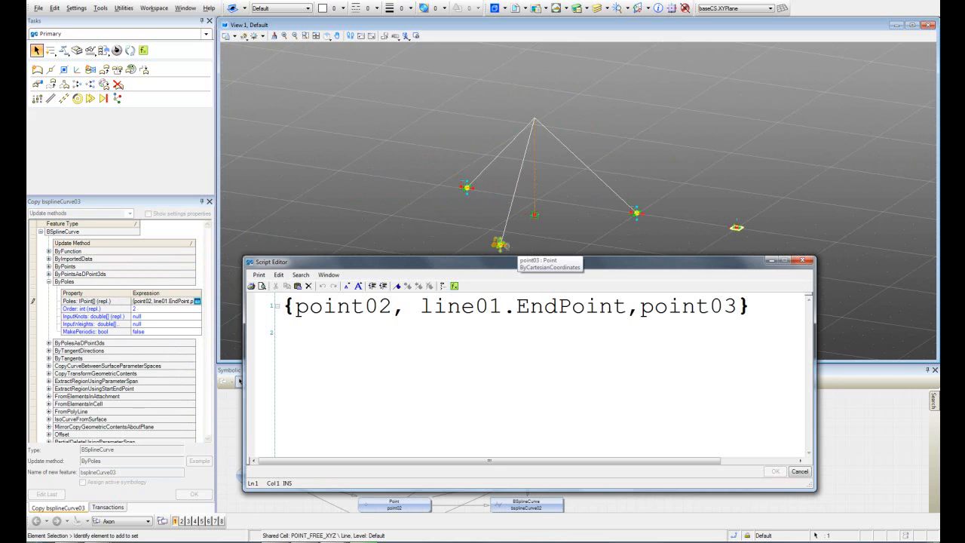
{"action": "left_click_drag", "start_coordinate": [391, 305], "coordinate": [378, 306]}
{"action": "type", "text": "3"}
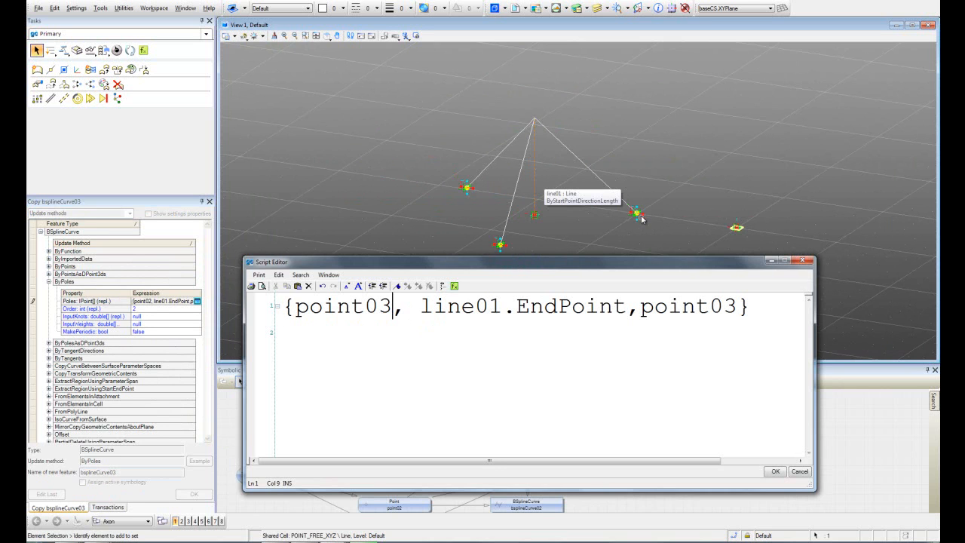
{"action": "left_click_drag", "start_coordinate": [737, 306], "coordinate": [727, 306]}
{"action": "type", "text": "1"}
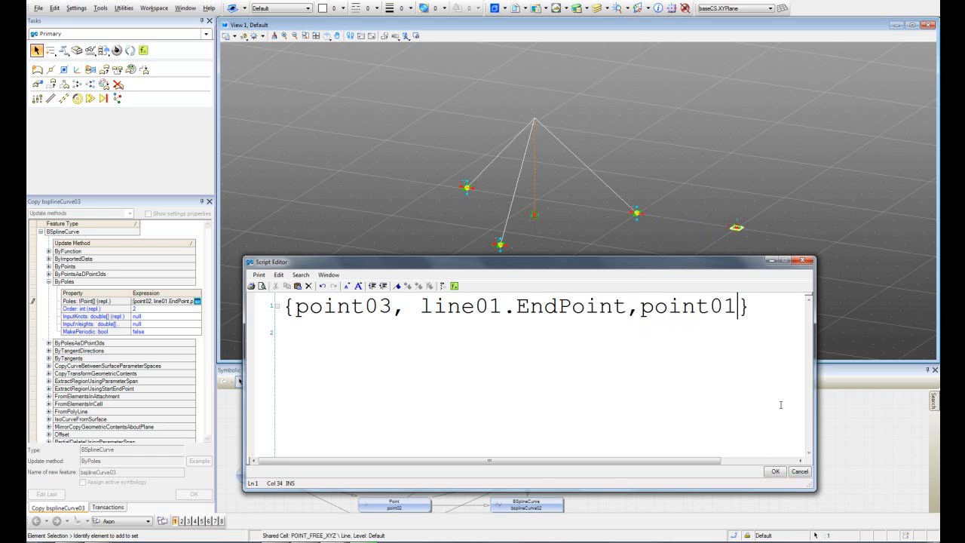
{"action": "left_click", "coordinate": [775, 471]}
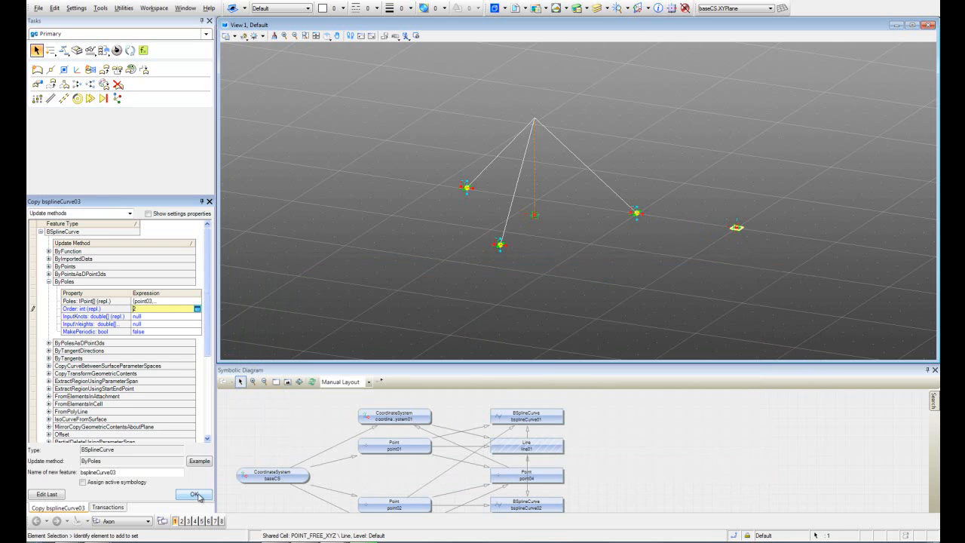
{"action": "left_click", "coordinate": [195, 494]}
Step: Record the three added B-spline curves as a new transaction
{"action": "middle_click_drag", "start_coordinate": [563, 235], "coordinate": [465, 211], "text": "shift"}
{"action": "middle_click_drag", "start_coordinate": [655, 228], "coordinate": [594, 243]}
{"action": "scroll", "coordinate": [591, 242], "scroll_direction": "up", "scroll_amount": 2}
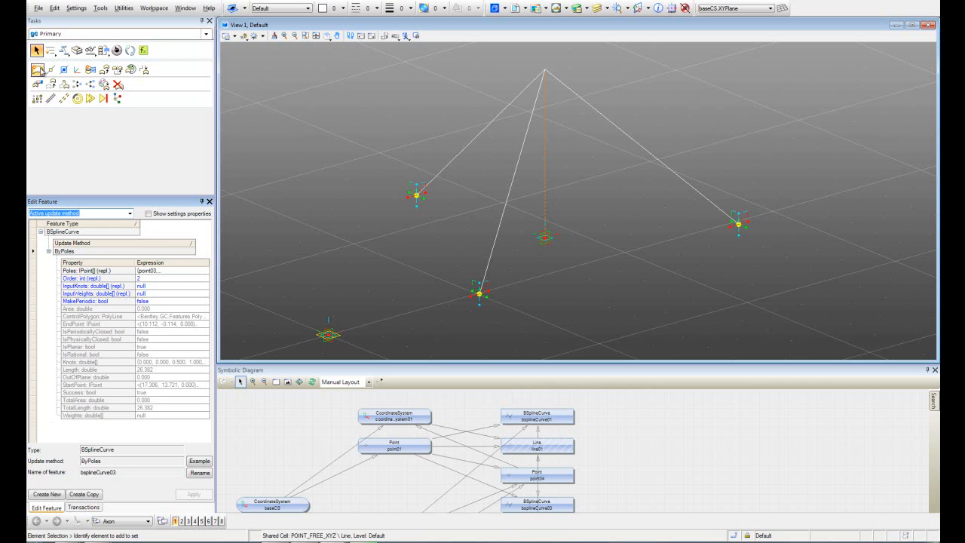
{"action": "left_click", "coordinate": [88, 510]}
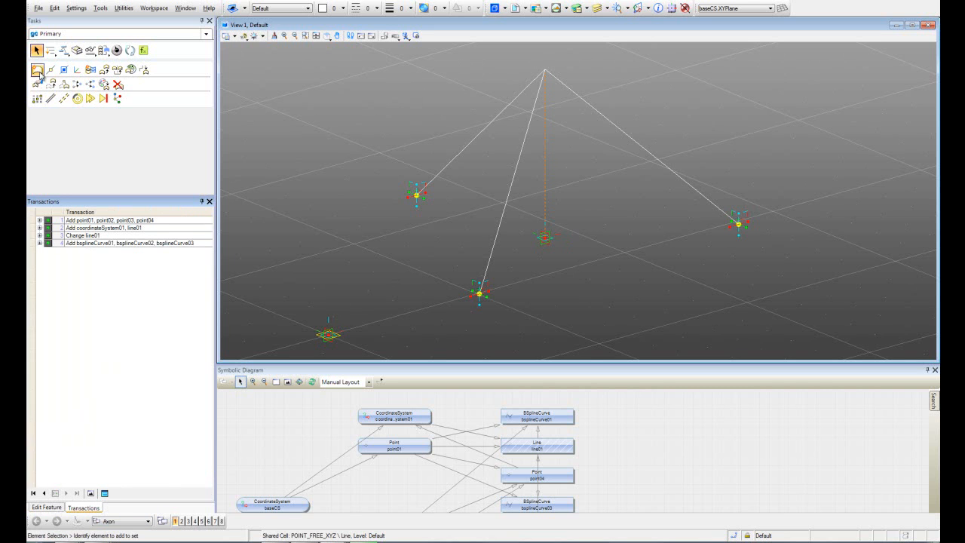
Step: Begin a new Point feature using the CentroidOfSet method and put point01 and line01 in its set
{"action": "left_click", "coordinate": [39, 72]}
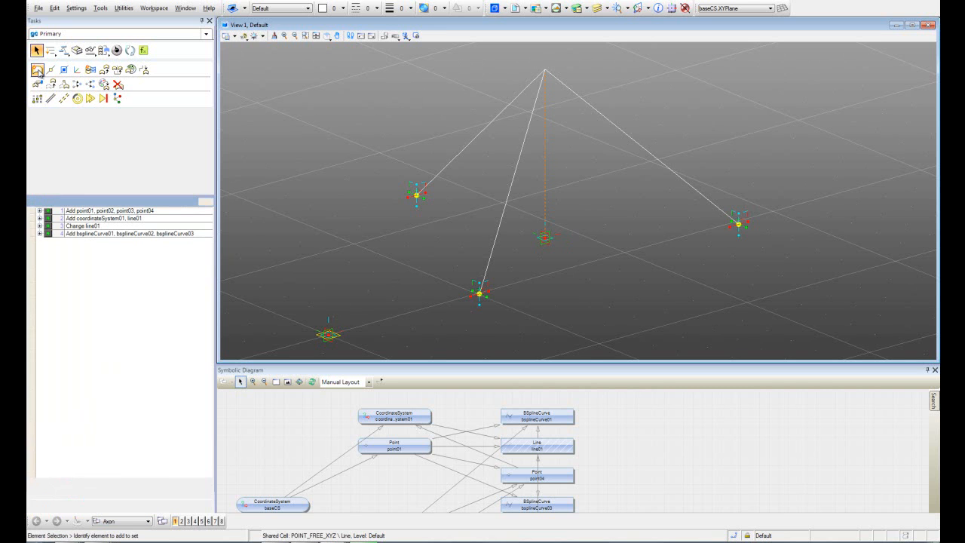
{"action": "left_click_drag", "start_coordinate": [209, 265], "coordinate": [203, 336]}
{"action": "left_click", "coordinate": [66, 385]}
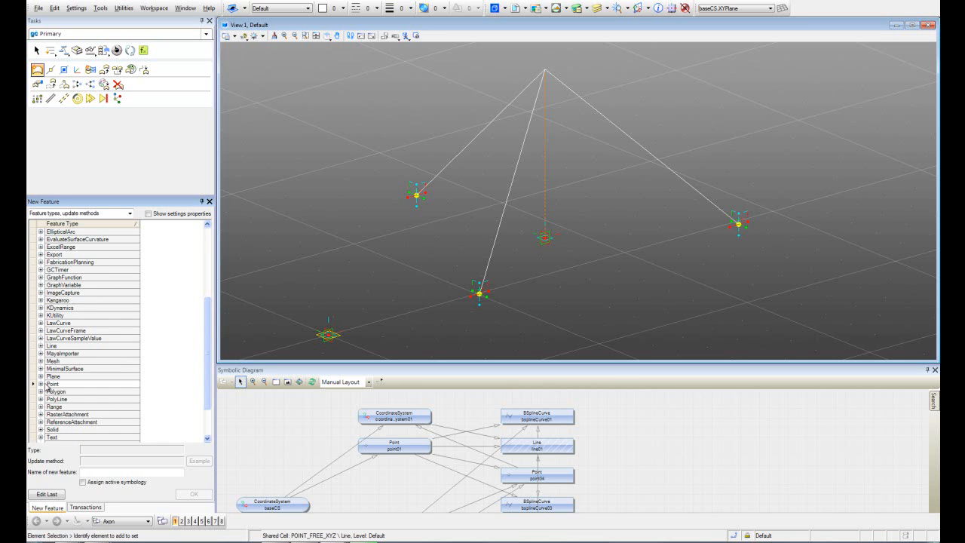
{"action": "left_click", "coordinate": [41, 385]}
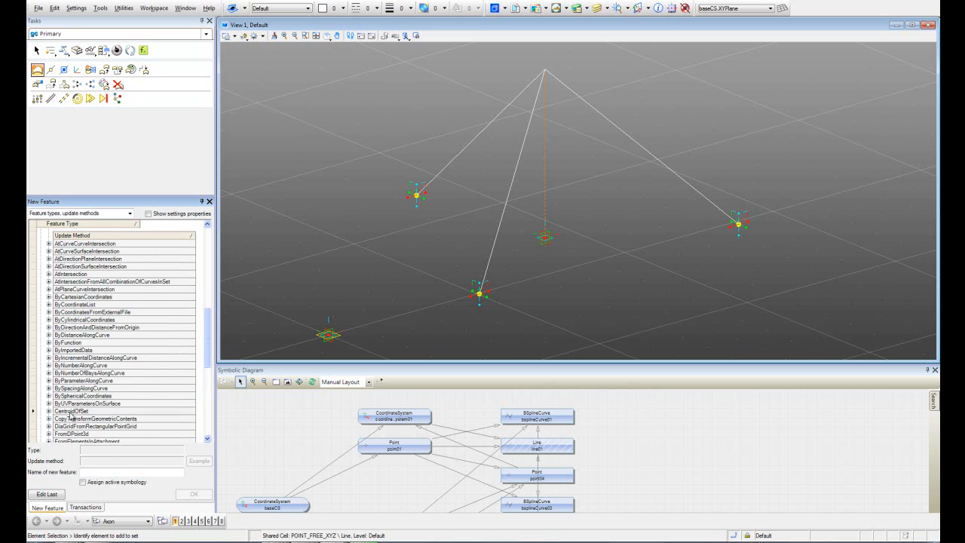
{"action": "left_click", "coordinate": [49, 410]}
{"action": "scroll", "coordinate": [121, 370], "scroll_direction": "down", "scroll_amount": 1}
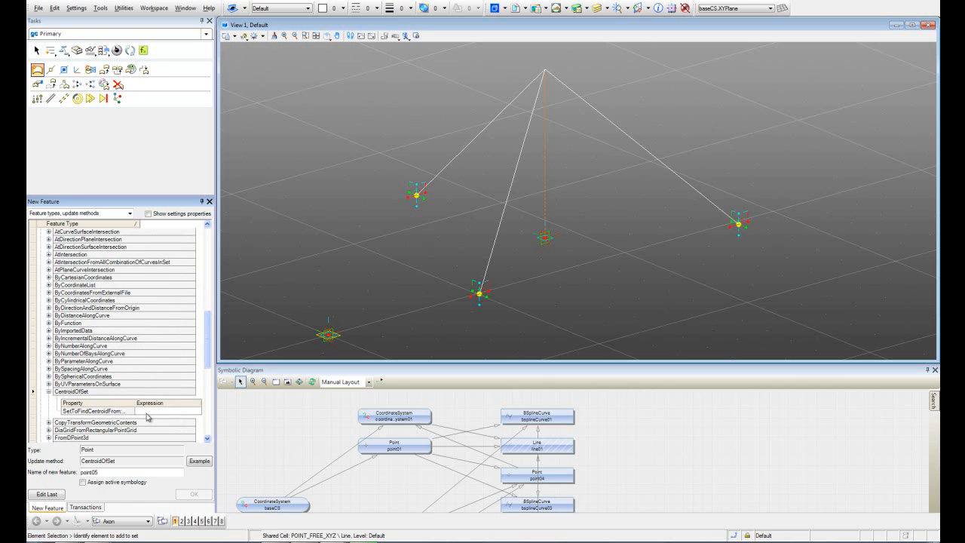
{"action": "left_click", "coordinate": [148, 411]}
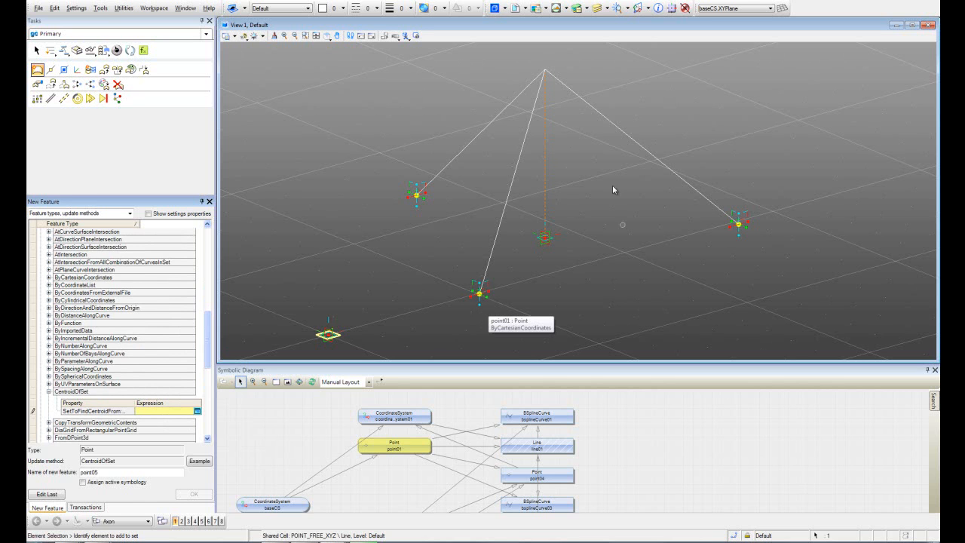
{"action": "left_click", "coordinate": [479, 301]}
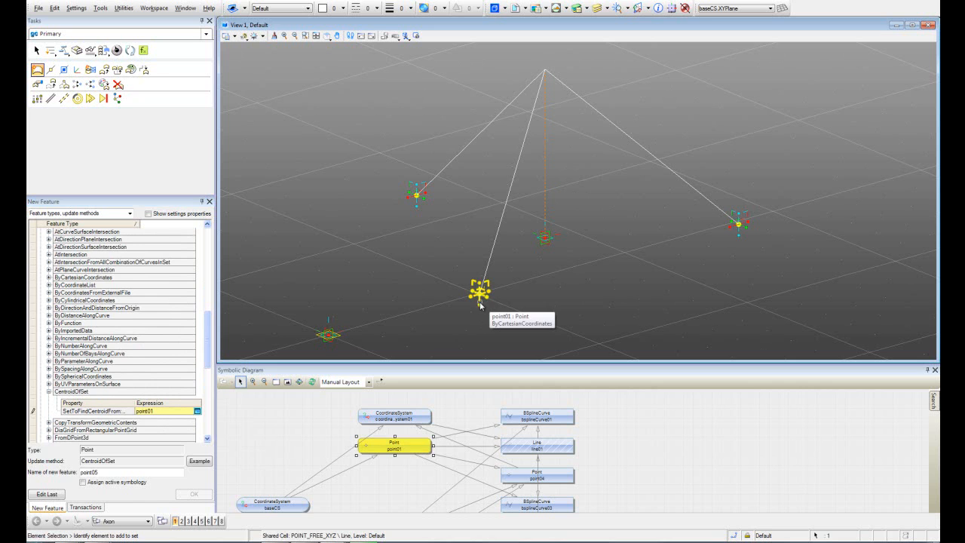
{"action": "left_click", "coordinate": [546, 151]}
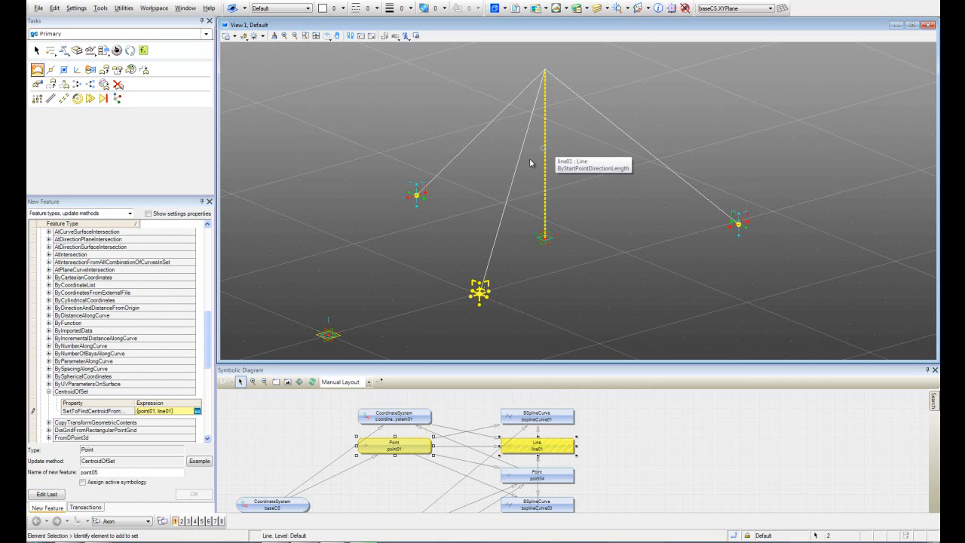
Step: Complete the set expression as {point01, line01.EndPoint, point02} and create the centroid point
{"action": "left_click", "coordinate": [196, 411]}
{"action": "left_click", "coordinate": [504, 305]}
{"action": "type", "text": ".e"}
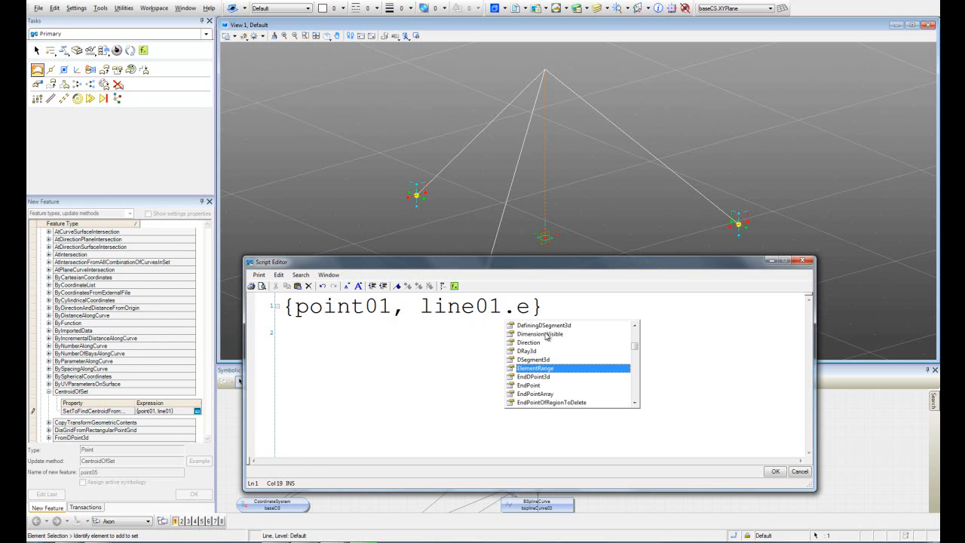
{"action": "double_click", "coordinate": [535, 386]}
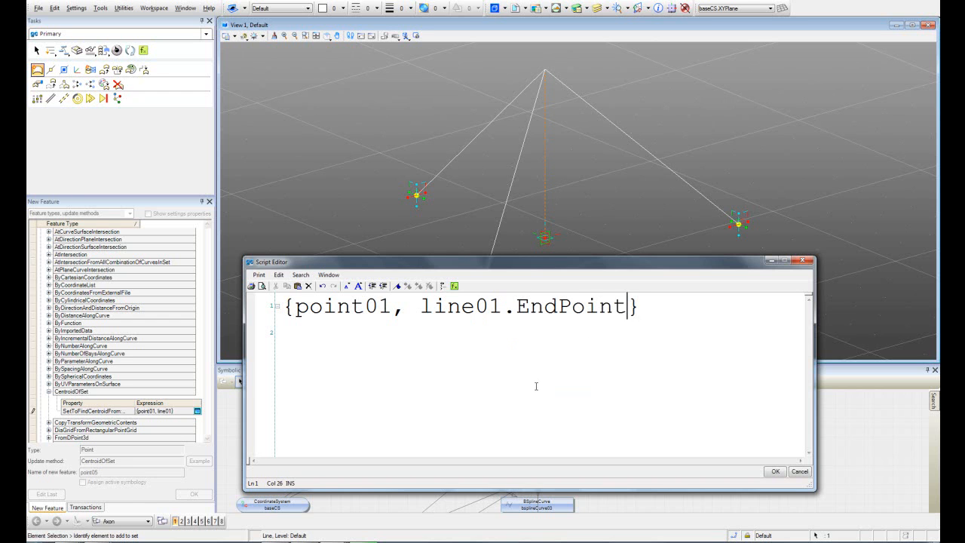
{"action": "type", "text": ","}
{"action": "left_click", "coordinate": [746, 231]}
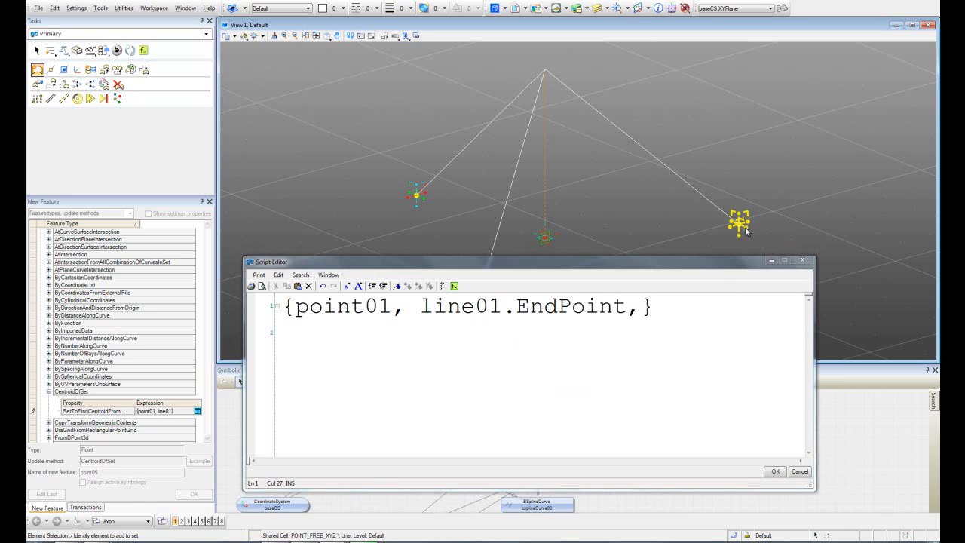
{"action": "left_click", "coordinate": [649, 309]}
{"action": "type", "text": "point02"}
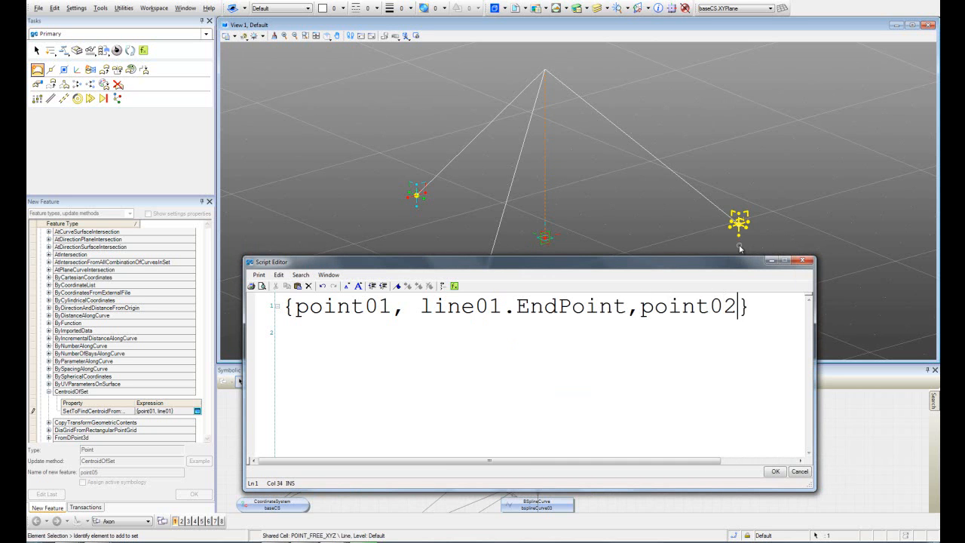
{"action": "left_click", "coordinate": [774, 476]}
{"action": "left_click", "coordinate": [200, 496]}
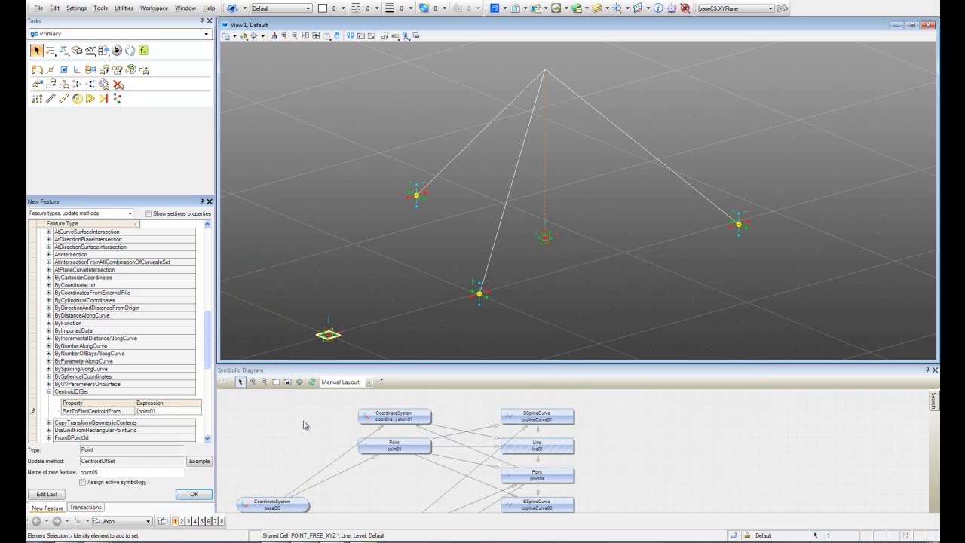
Step: Create a copy of the centroid point with its set changed to {point02, line01.EndPoint, point03}
{"action": "middle_click_drag", "start_coordinate": [550, 267], "coordinate": [722, 254], "text": "shift"}
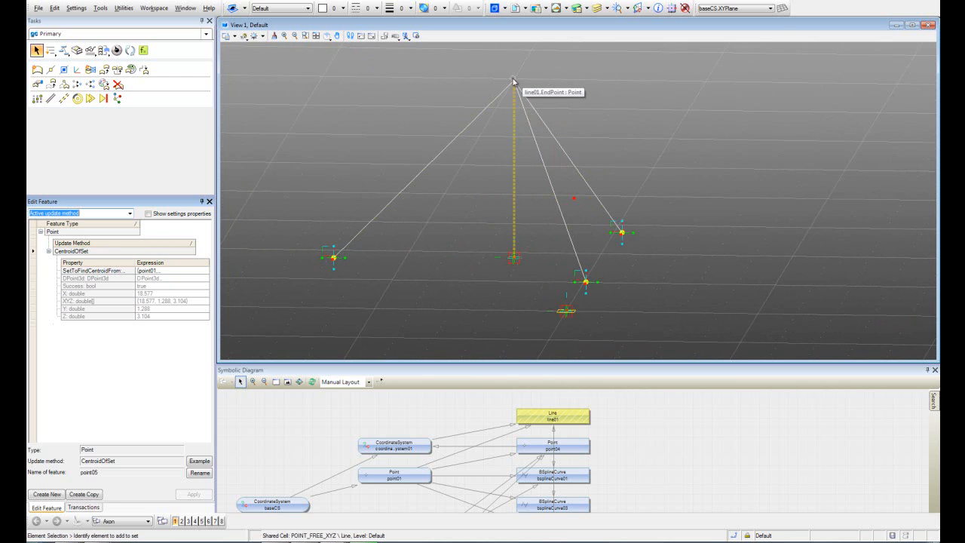
{"action": "middle_click_drag", "start_coordinate": [681, 219], "coordinate": [415, 225], "text": "shift"}
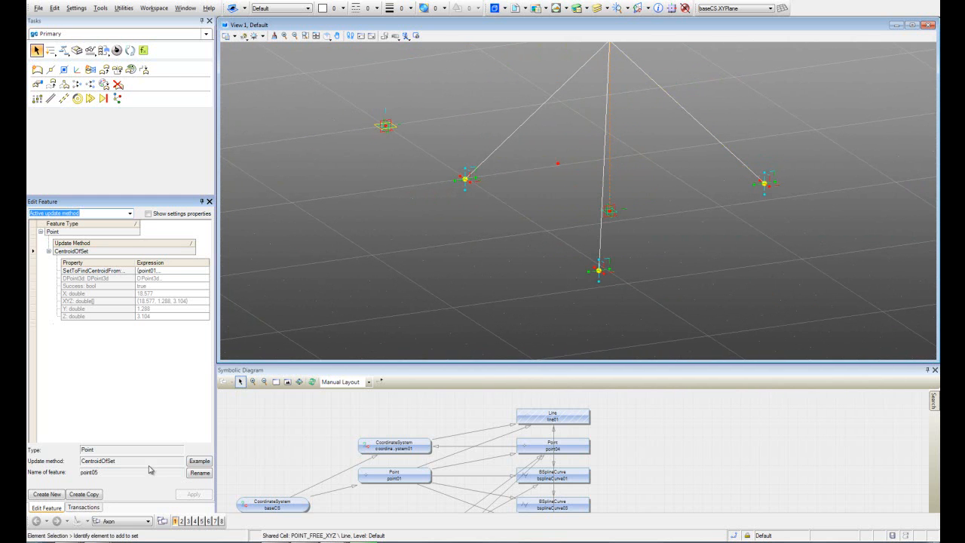
{"action": "left_click", "coordinate": [84, 494]}
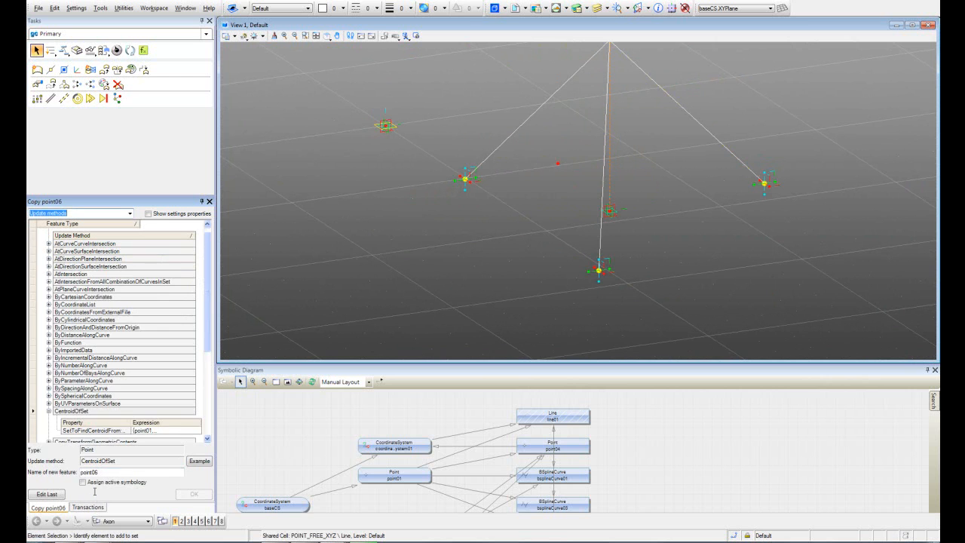
{"action": "left_click", "coordinate": [166, 431]}
{"action": "left_click_drag", "start_coordinate": [166, 432], "coordinate": [202, 431]}
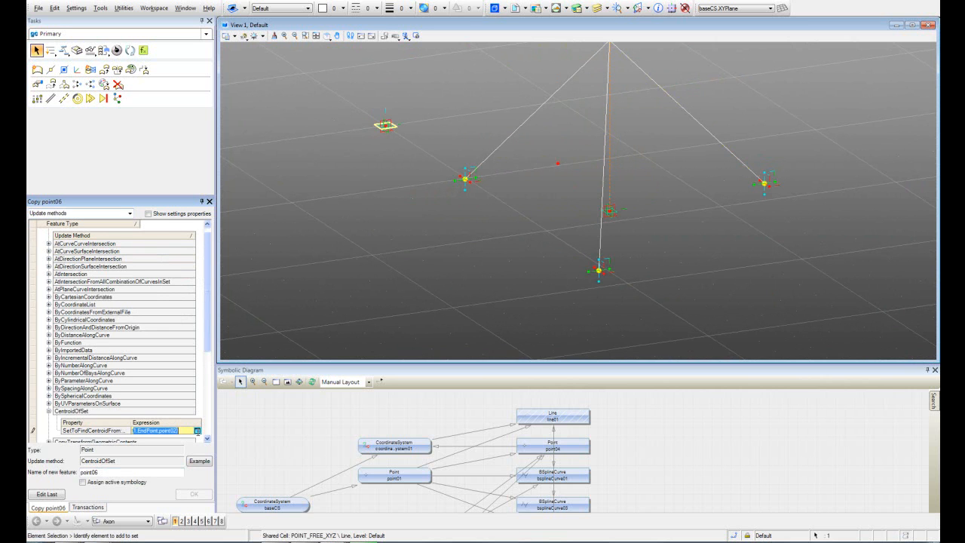
{"action": "left_click", "coordinate": [197, 430]}
{"action": "middle_click_drag", "start_coordinate": [429, 225], "coordinate": [446, 208], "text": "shift"}
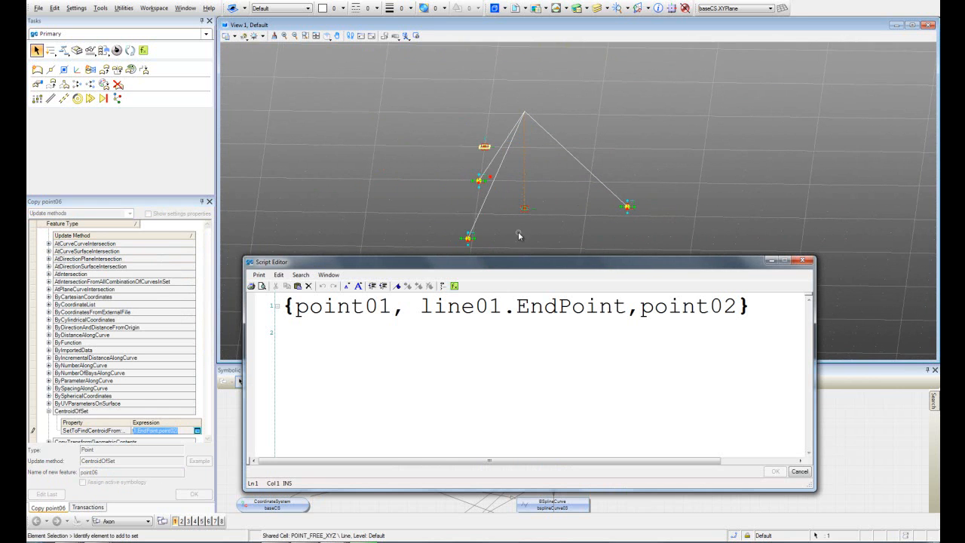
{"action": "middle_click_drag", "start_coordinate": [551, 218], "coordinate": [548, 220], "text": "shift"}
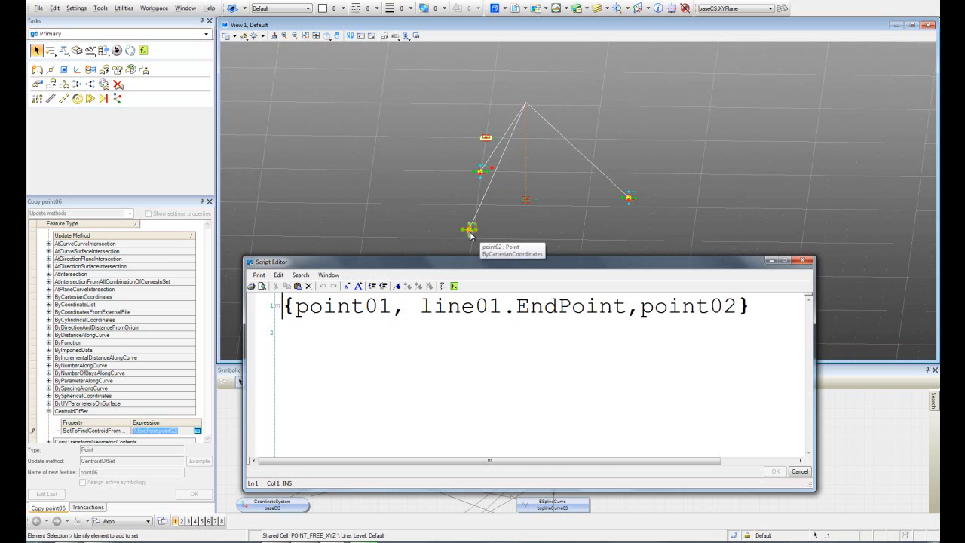
{"action": "left_click_drag", "start_coordinate": [390, 308], "coordinate": [385, 307]}
{"action": "type", "text": "2"}
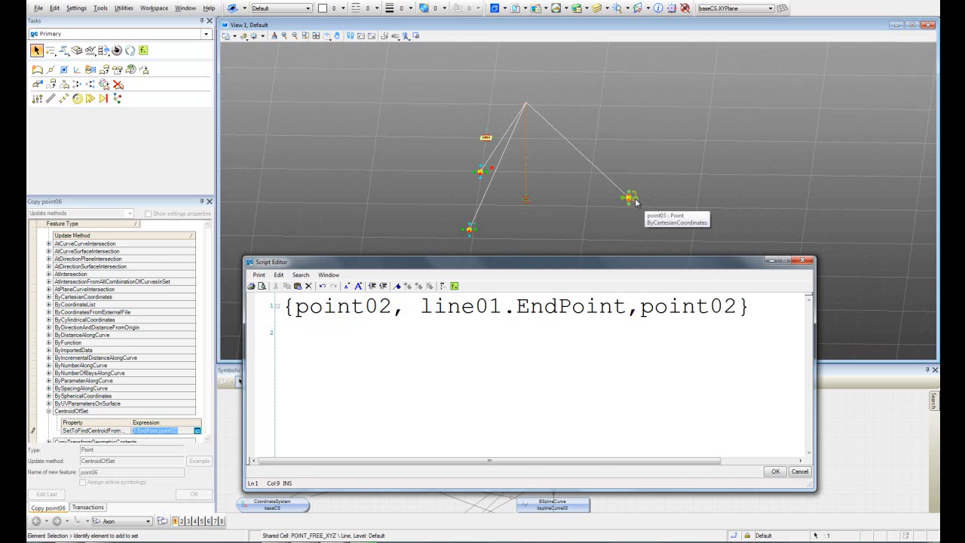
{"action": "left_click_drag", "start_coordinate": [738, 307], "coordinate": [725, 309]}
{"action": "type", "text": "3"}
{"action": "left_click", "coordinate": [775, 471]}
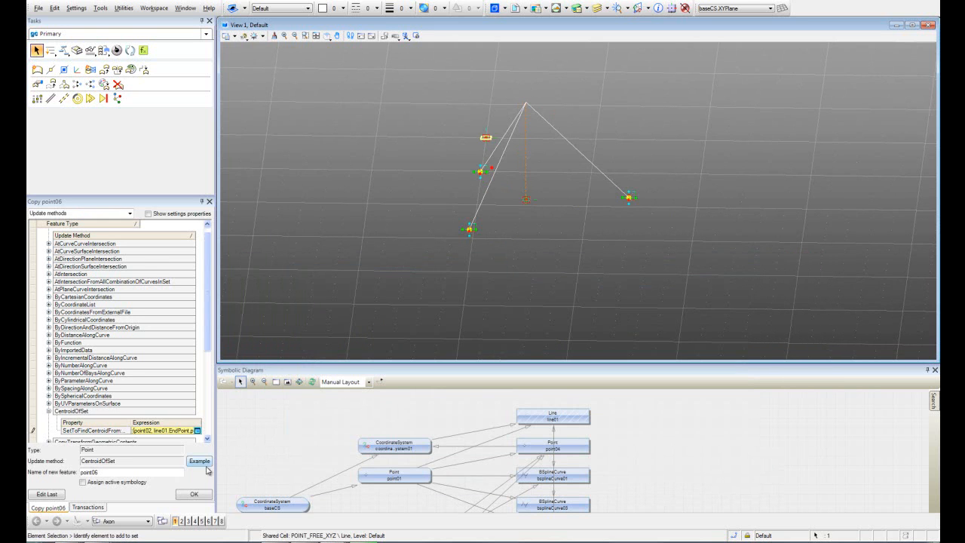
{"action": "left_click", "coordinate": [206, 497]}
Step: Copy the second curve-face centroid point and create a third one from the set {point03, line01.EndPoint, point01}
{"action": "middle_click_drag", "start_coordinate": [558, 180], "coordinate": [404, 263], "text": "shift"}
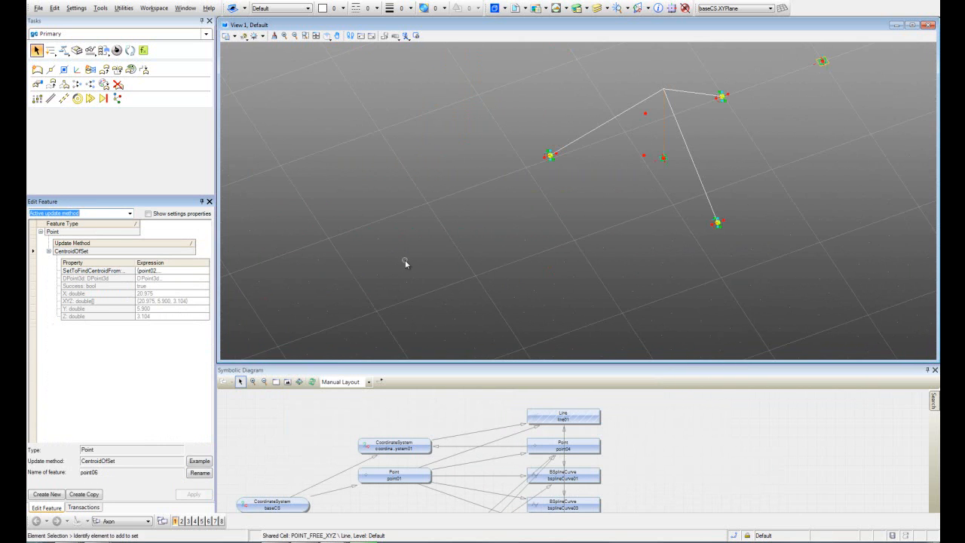
{"action": "middle_click_drag", "start_coordinate": [667, 216], "coordinate": [584, 201], "text": "shift"}
{"action": "middle_click_drag", "start_coordinate": [702, 192], "coordinate": [548, 216]}
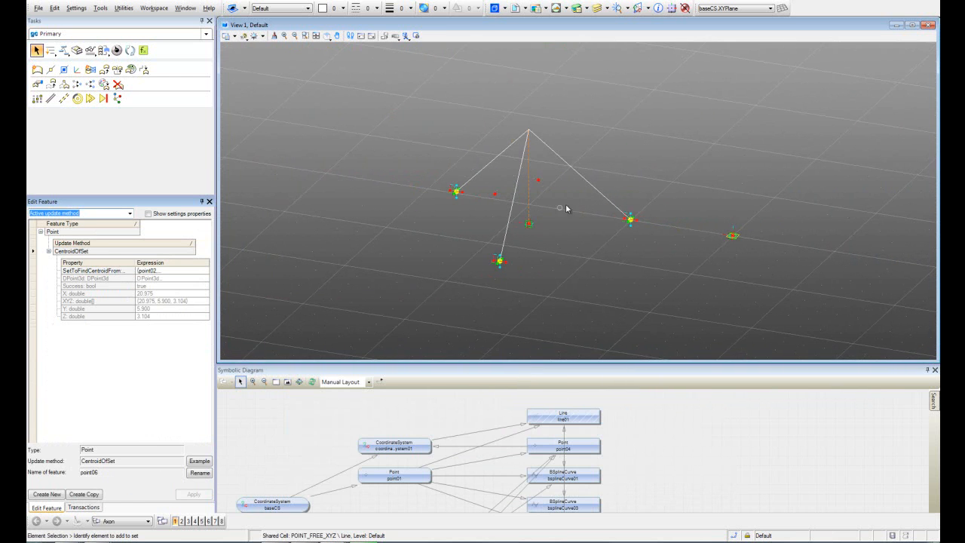
{"action": "left_click", "coordinate": [91, 496]}
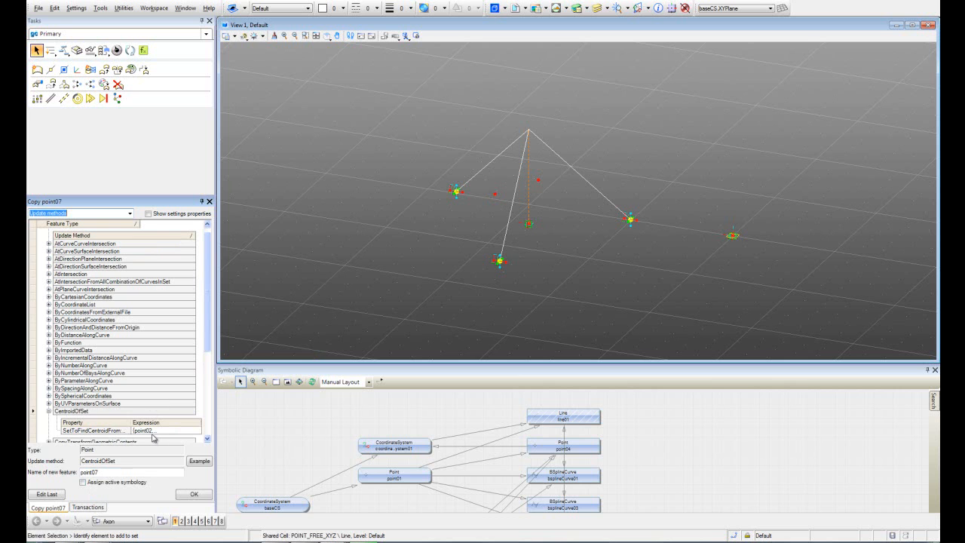
{"action": "left_click", "coordinate": [181, 431]}
{"action": "left_click", "coordinate": [197, 430]}
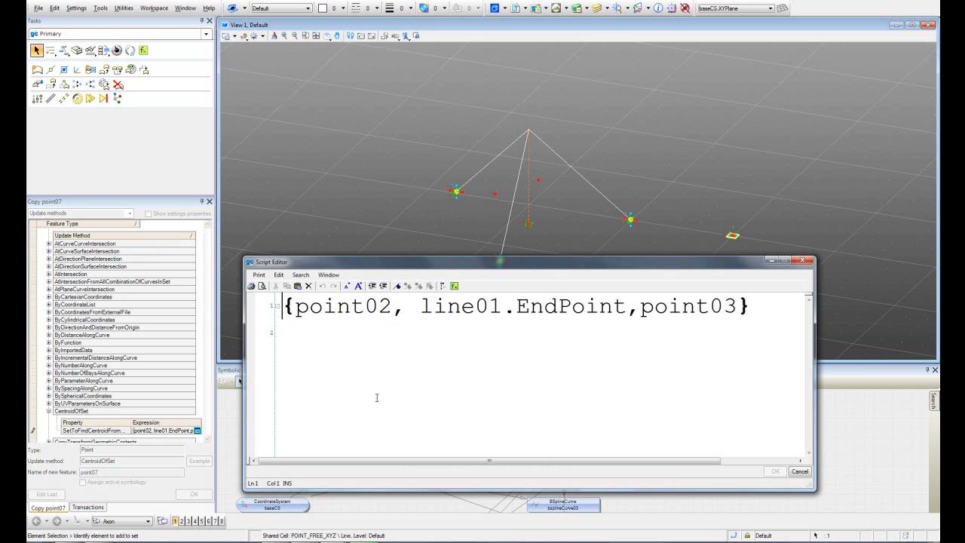
{"action": "left_click_drag", "start_coordinate": [392, 311], "coordinate": [379, 309]}
{"action": "middle_click_drag", "start_coordinate": [474, 224], "coordinate": [469, 194]}
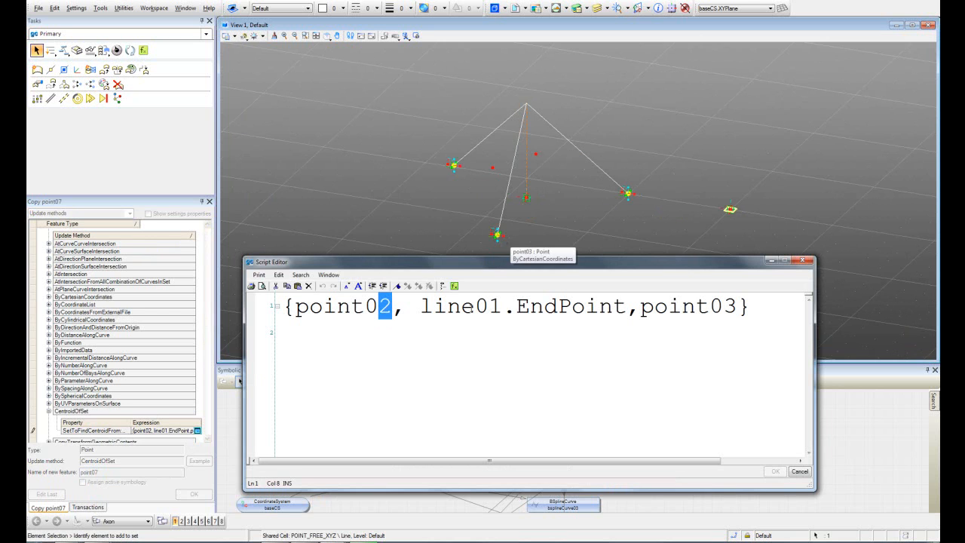
{"action": "type", "text": "3"}
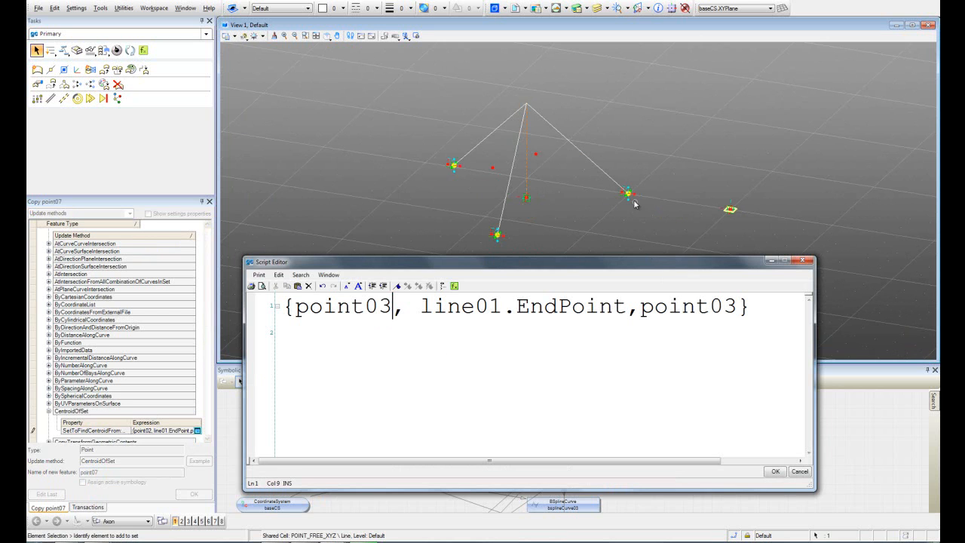
{"action": "left_click_drag", "start_coordinate": [737, 315], "coordinate": [727, 314]}
{"action": "type", "text": "1"}
{"action": "left_click", "coordinate": [772, 471]}
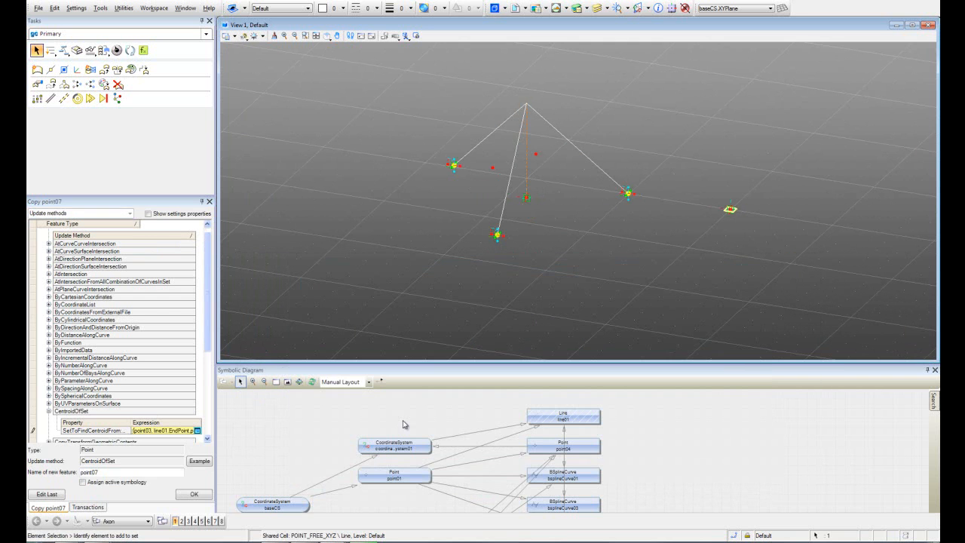
{"action": "left_click", "coordinate": [194, 496]}
Step: Record the three added centroid points as a new transaction
{"action": "middle_click_drag", "start_coordinate": [566, 224], "coordinate": [517, 213], "text": "shift"}
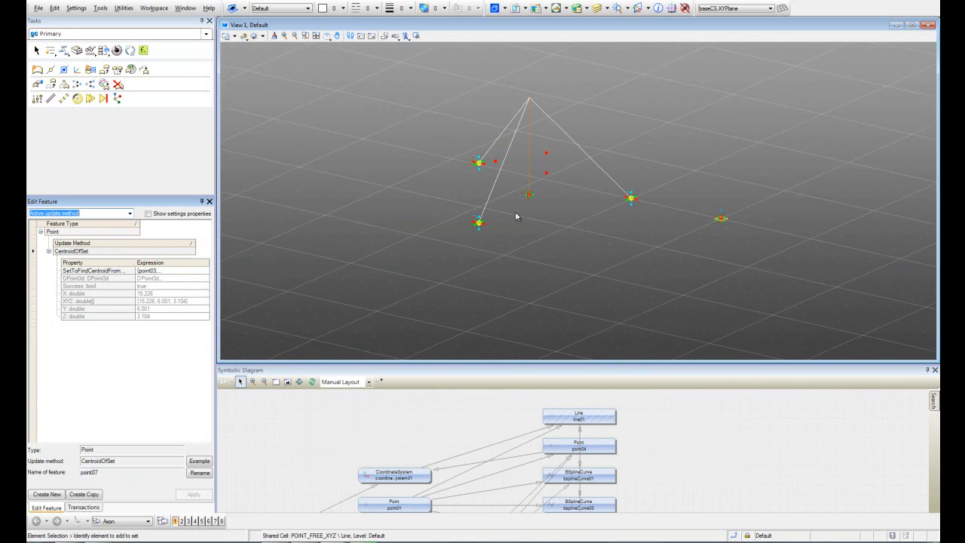
{"action": "middle_click_drag", "start_coordinate": [706, 181], "coordinate": [352, 213], "text": "shift"}
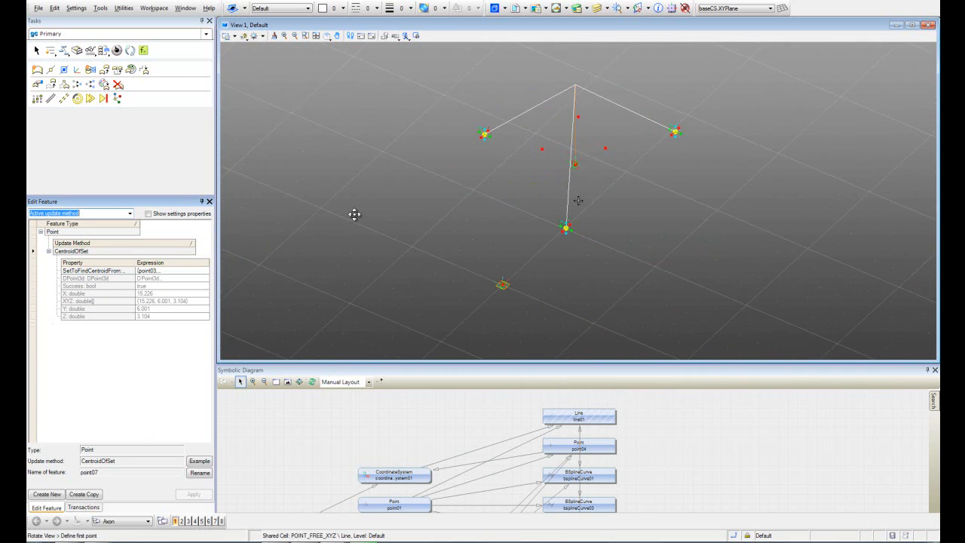
{"action": "middle_click_drag", "start_coordinate": [603, 203], "coordinate": [545, 248]}
{"action": "scroll", "coordinate": [551, 236], "scroll_direction": "up", "scroll_amount": 2}
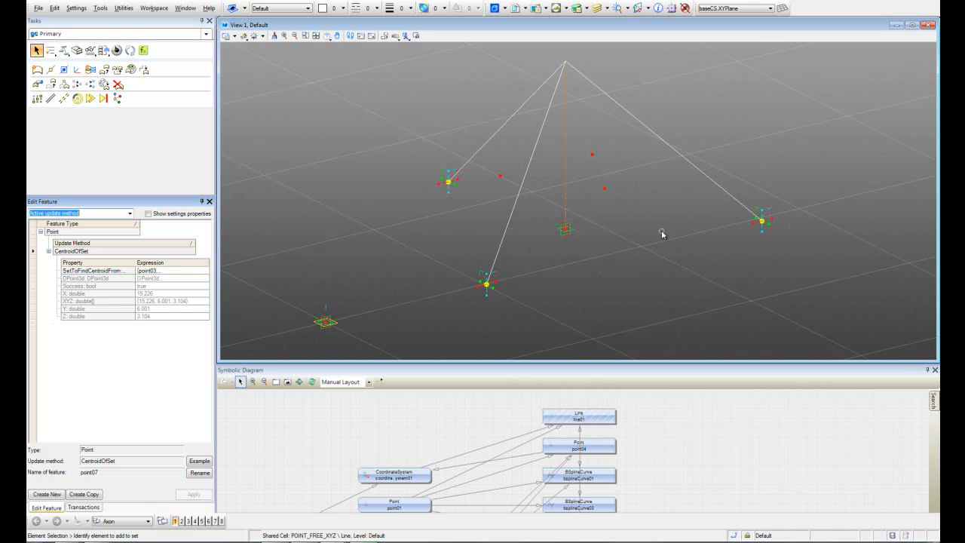
{"action": "left_click", "coordinate": [81, 508]}
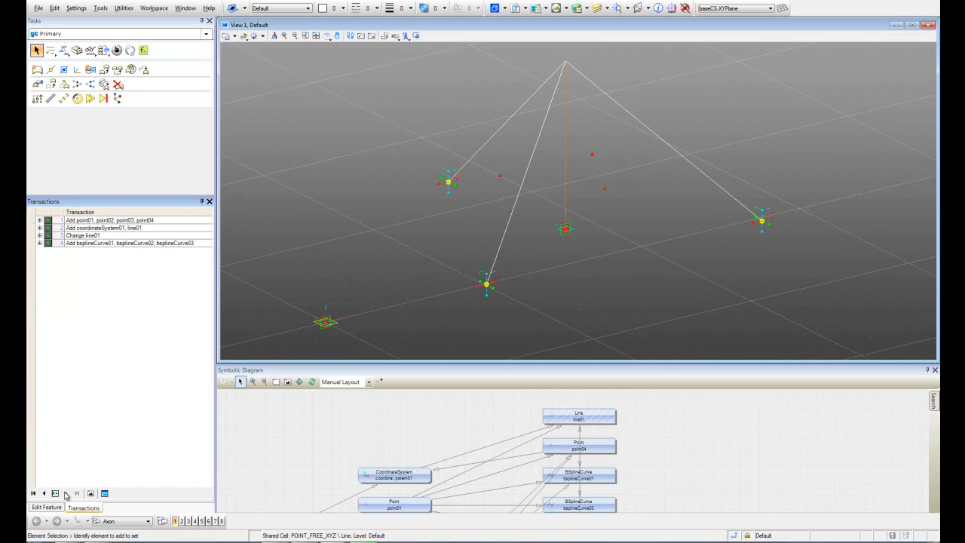
{"action": "left_click", "coordinate": [55, 493]}
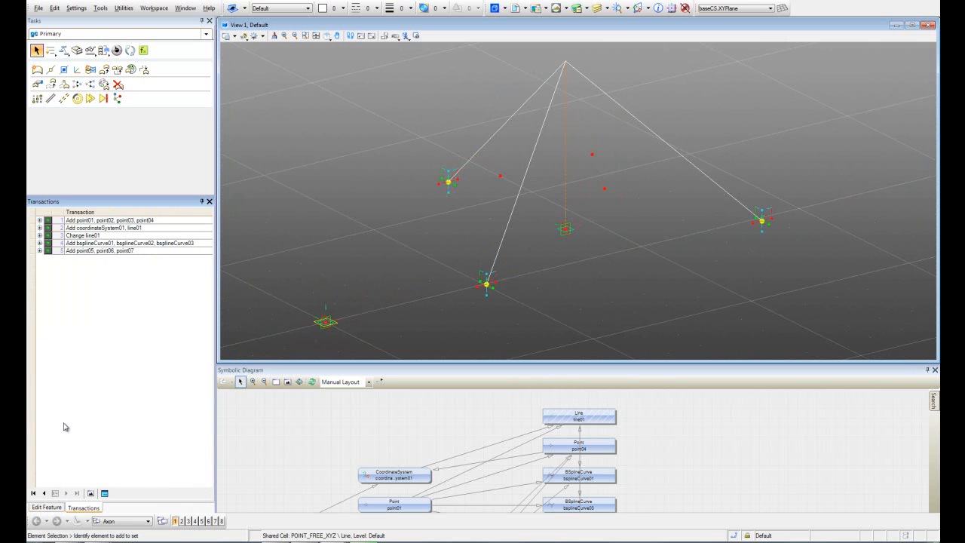
Step: Start a new Plane feature using the ByOriginXYPoints method, with point05 as origin and point01 as X point
{"action": "left_click", "coordinate": [37, 69]}
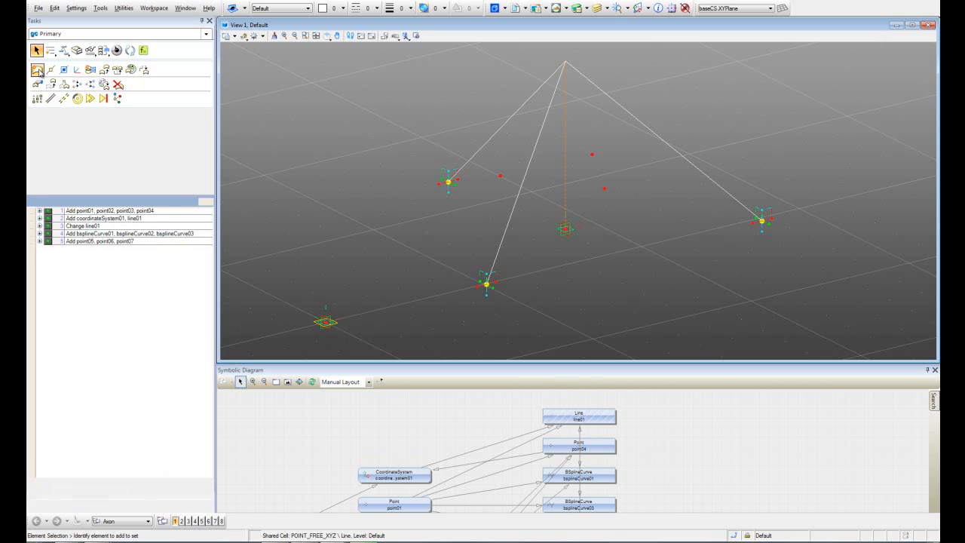
{"action": "left_click_drag", "start_coordinate": [208, 273], "coordinate": [208, 362]}
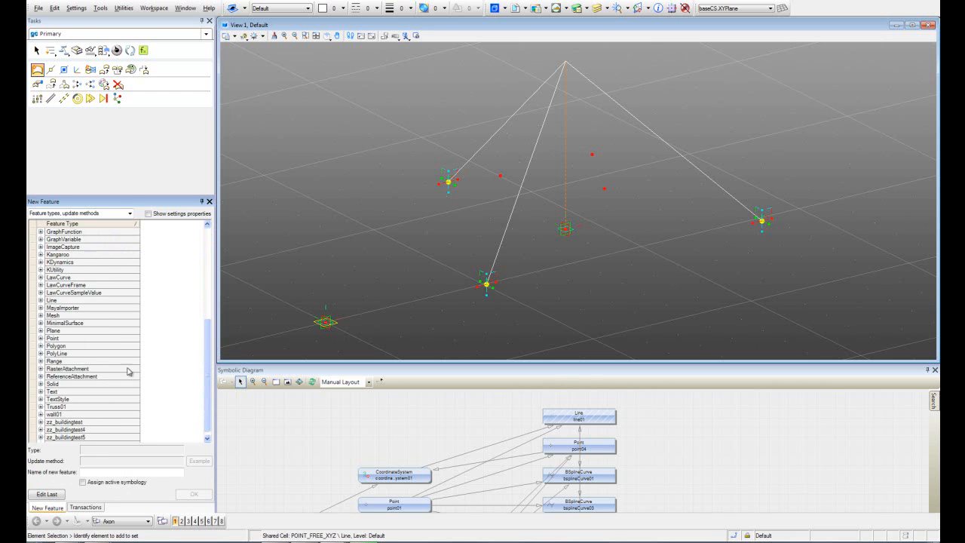
{"action": "left_click", "coordinate": [40, 338]}
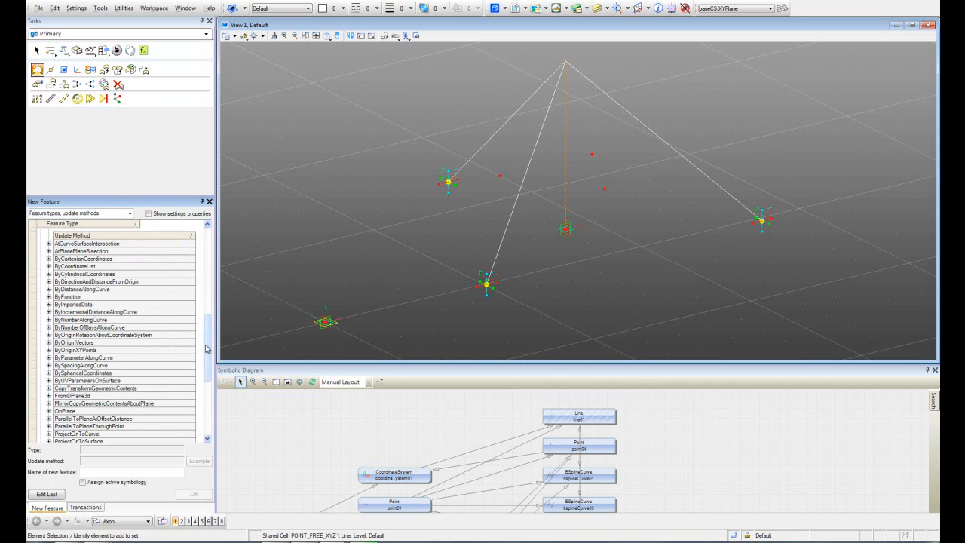
{"action": "left_click", "coordinate": [60, 351]}
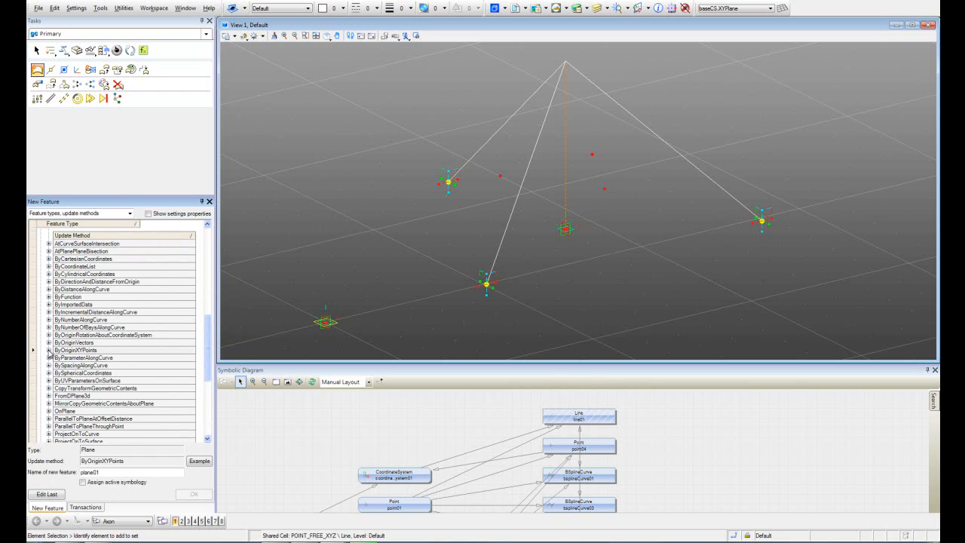
{"action": "left_click", "coordinate": [48, 350]}
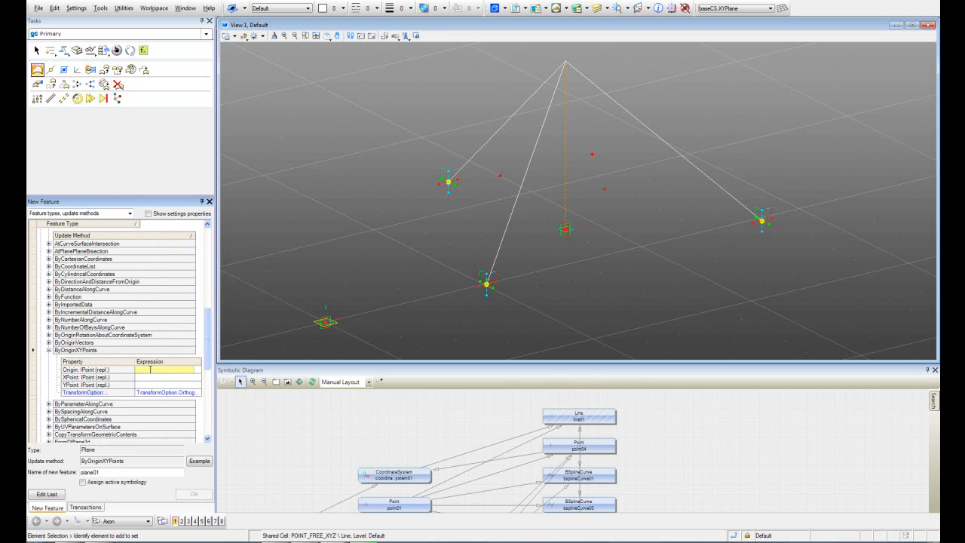
{"action": "left_click", "coordinate": [605, 189]}
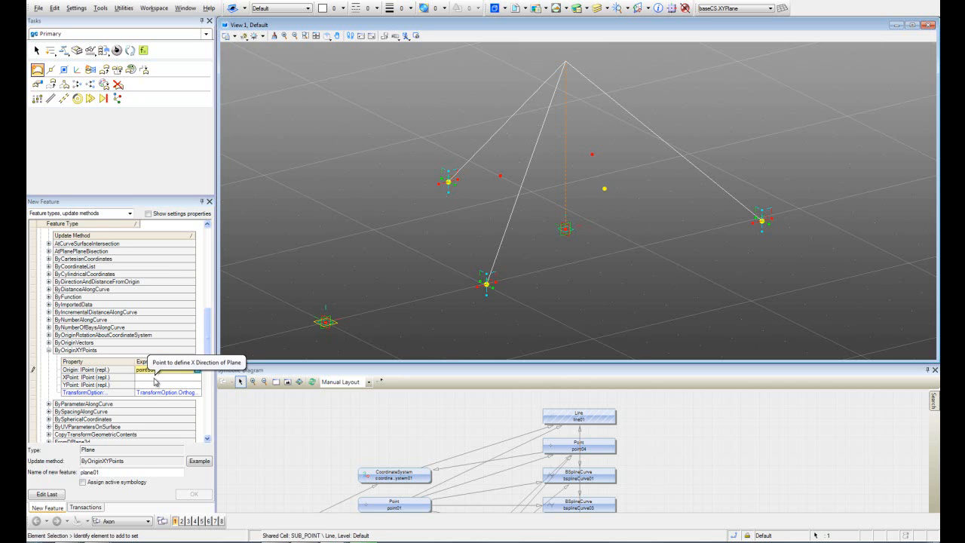
{"action": "left_click", "coordinate": [155, 379]}
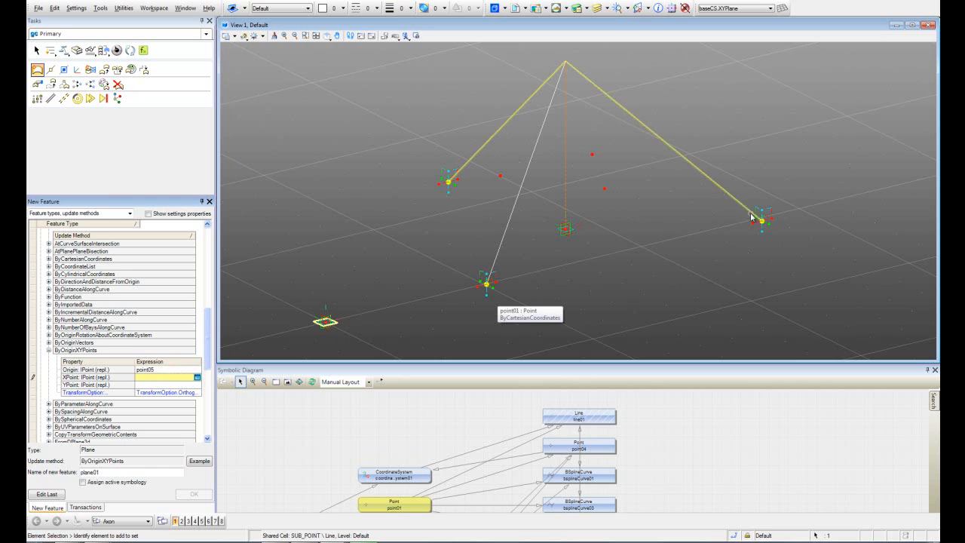
{"action": "left_click", "coordinate": [486, 283]}
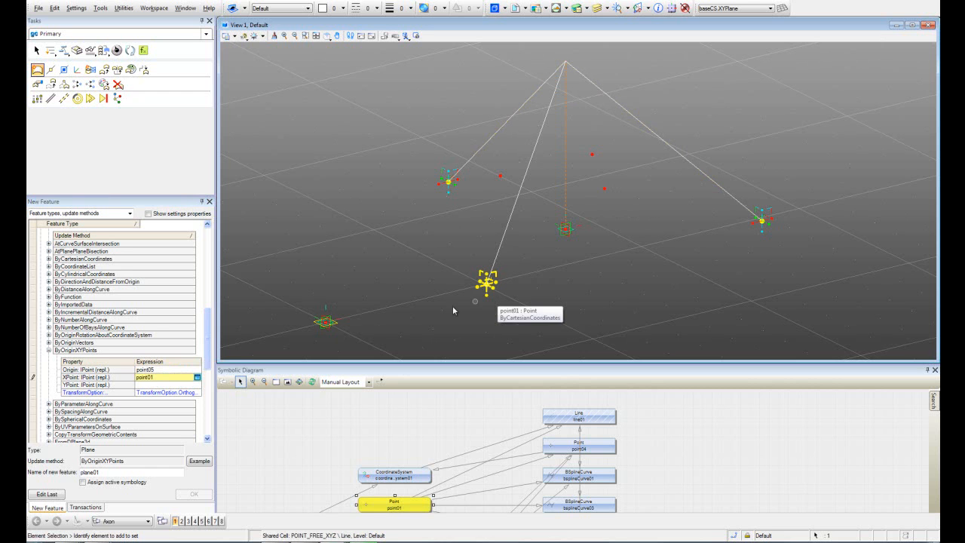
Step: Set the plane's Y point to line01.EndPoint and its transform option to Sheared, and create the plane
{"action": "left_click", "coordinate": [156, 385]}
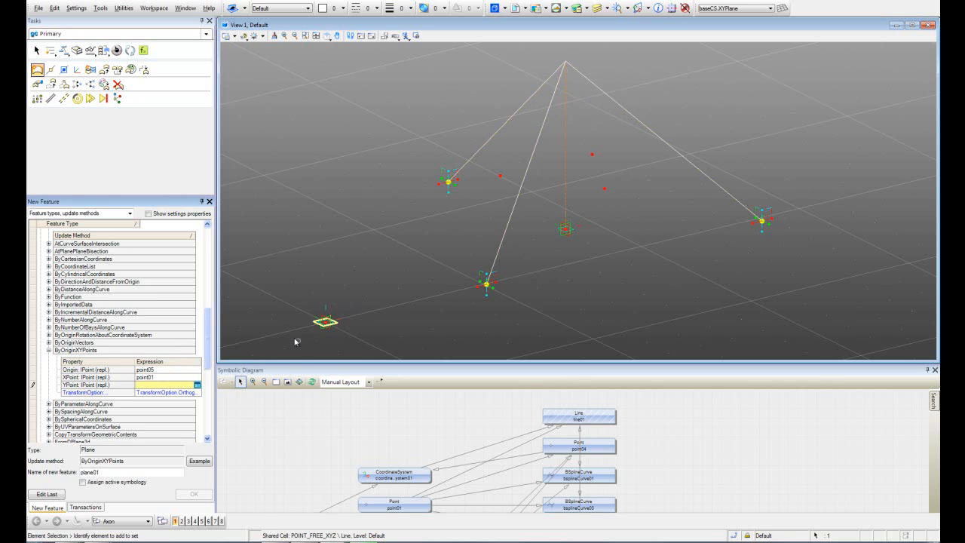
{"action": "left_click", "coordinate": [197, 385]}
{"action": "type", "text": "line01"}
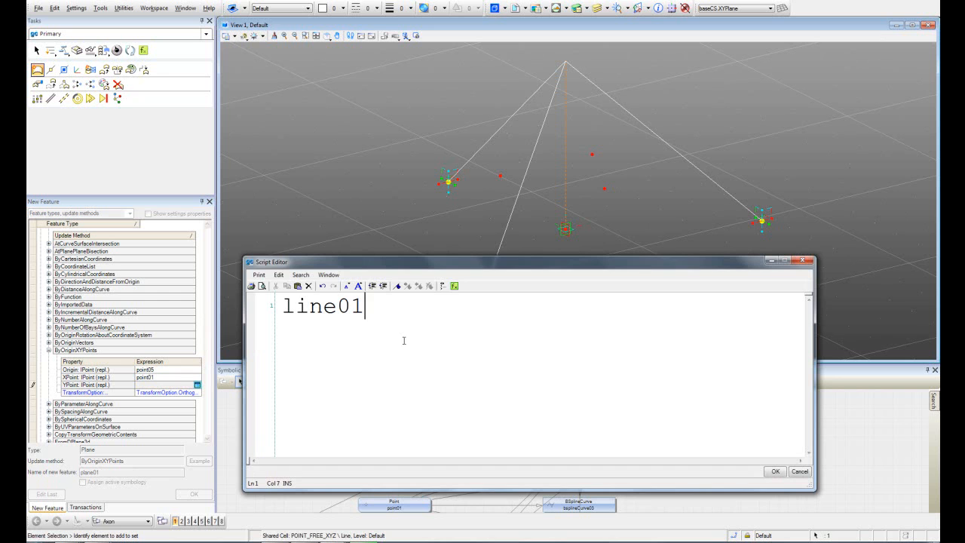
{"action": "type", "text": ".en"}
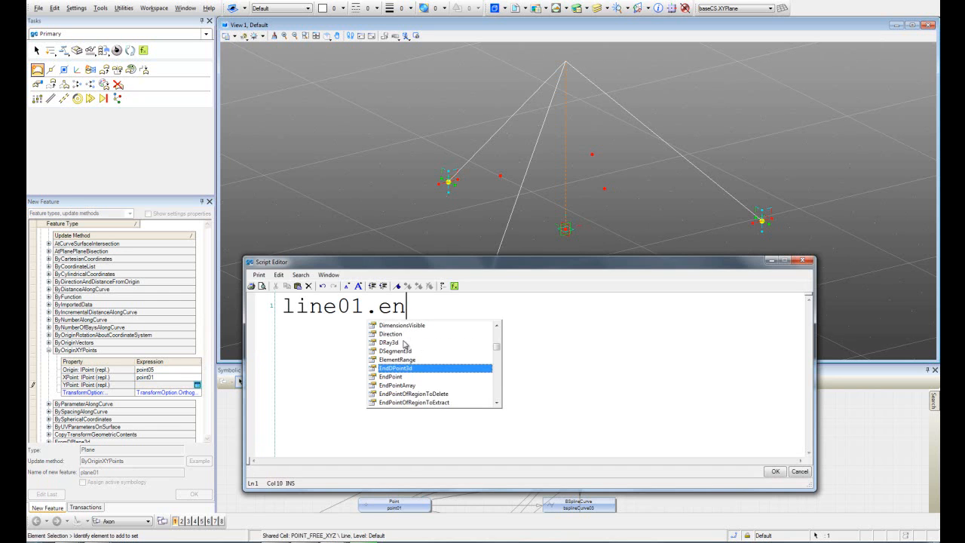
{"action": "double_click", "coordinate": [402, 377]}
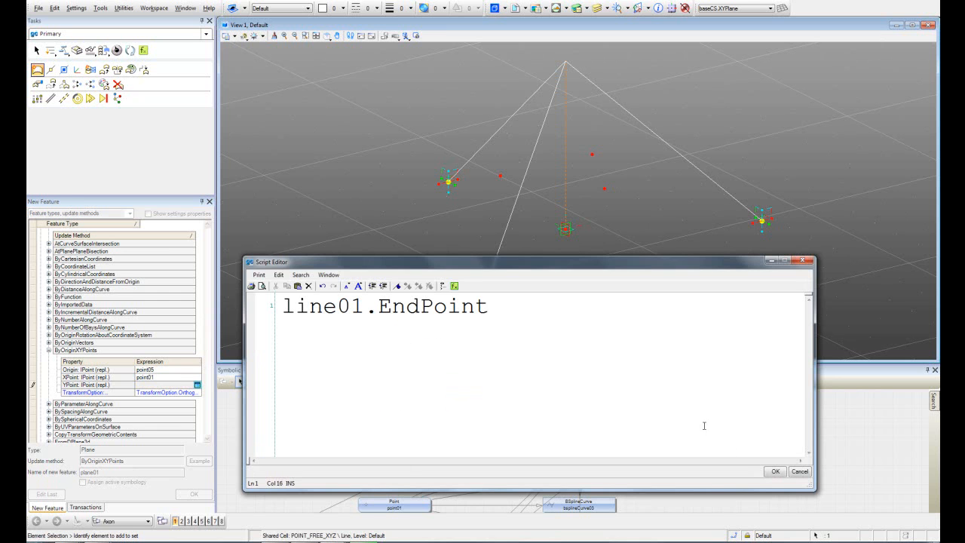
{"action": "left_click", "coordinate": [775, 471]}
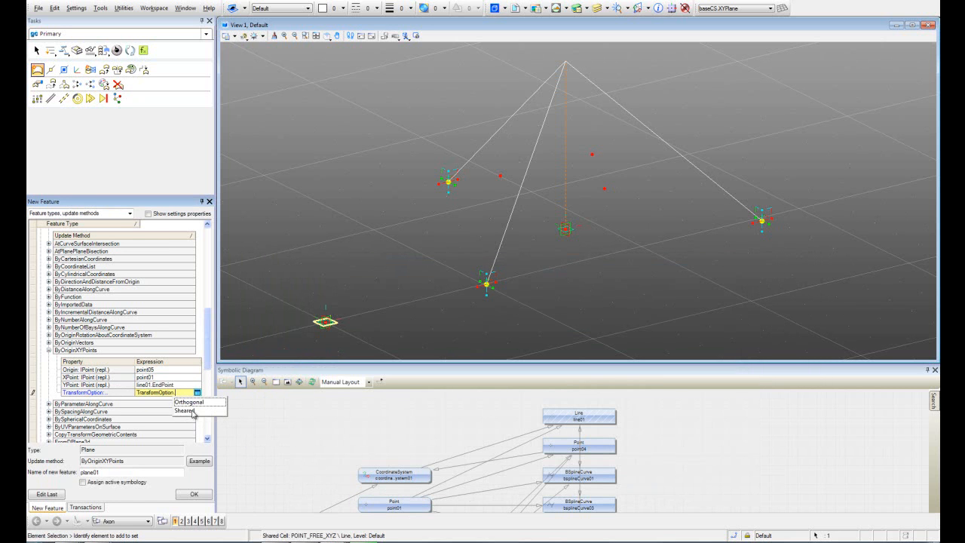
{"action": "left_click", "coordinate": [190, 411]}
{"action": "left_click", "coordinate": [198, 494]}
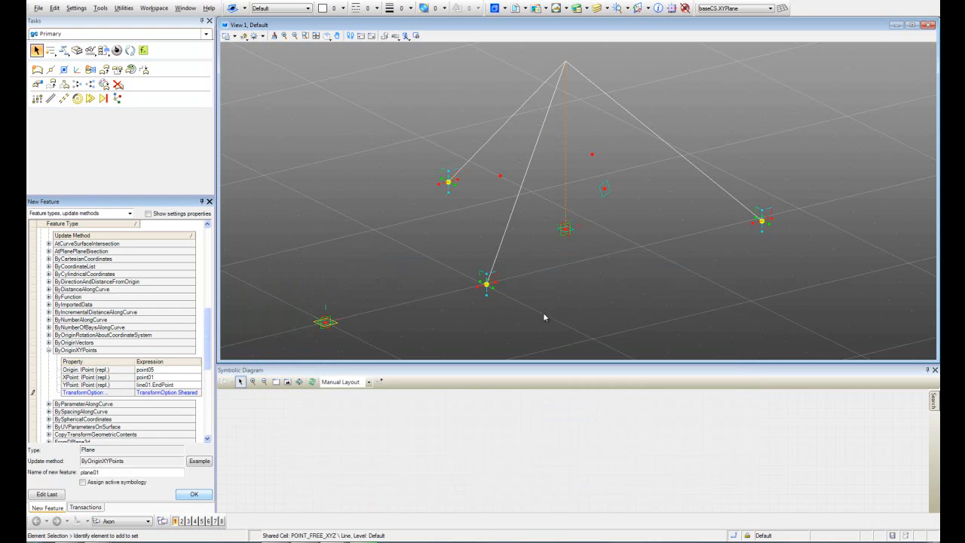
Step: Create a copy of the plane with origin point06, X point point02 and the Sheared transform option
{"action": "middle_click_drag", "start_coordinate": [666, 233], "coordinate": [690, 235], "text": "shift"}
{"action": "middle_click_drag", "start_coordinate": [688, 198], "coordinate": [424, 224], "text": "shift"}
{"action": "middle_click_drag", "start_coordinate": [769, 258], "coordinate": [666, 234], "text": "shift"}
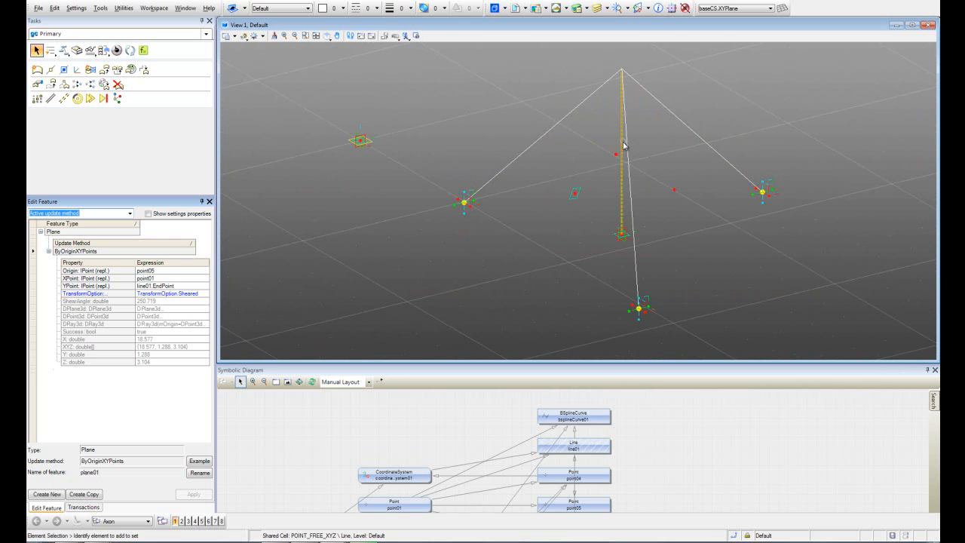
{"action": "left_click", "coordinate": [84, 493]}
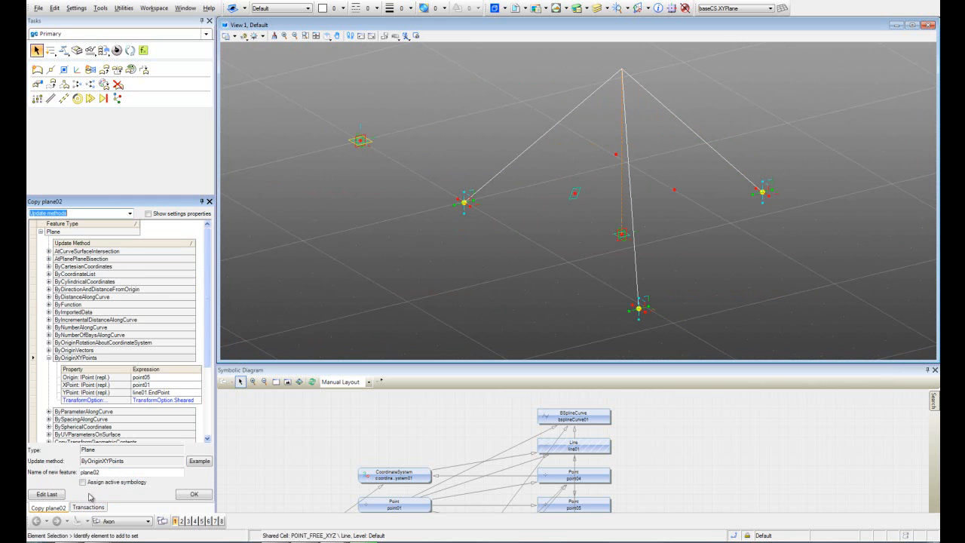
{"action": "middle_click_drag", "start_coordinate": [638, 299], "coordinate": [553, 307], "text": "shift"}
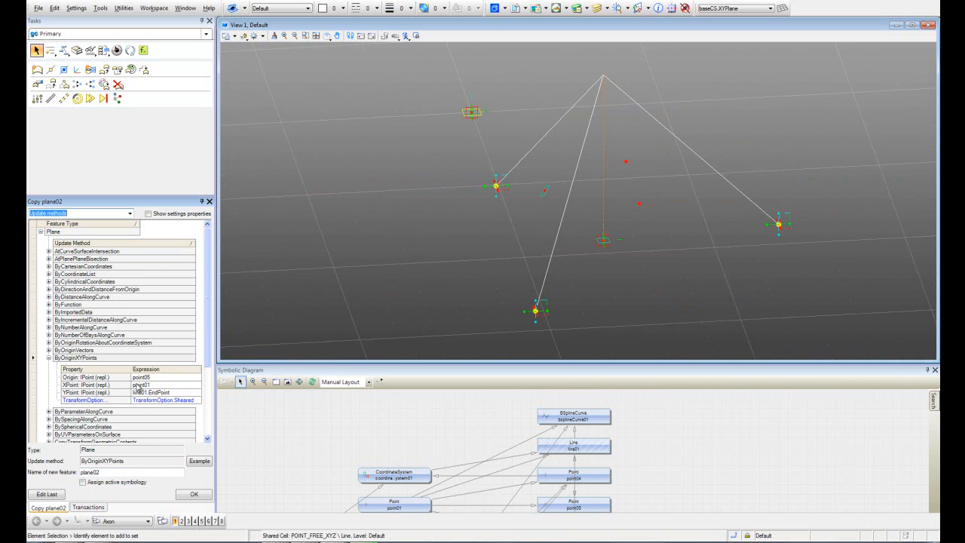
{"action": "left_click", "coordinate": [161, 377]}
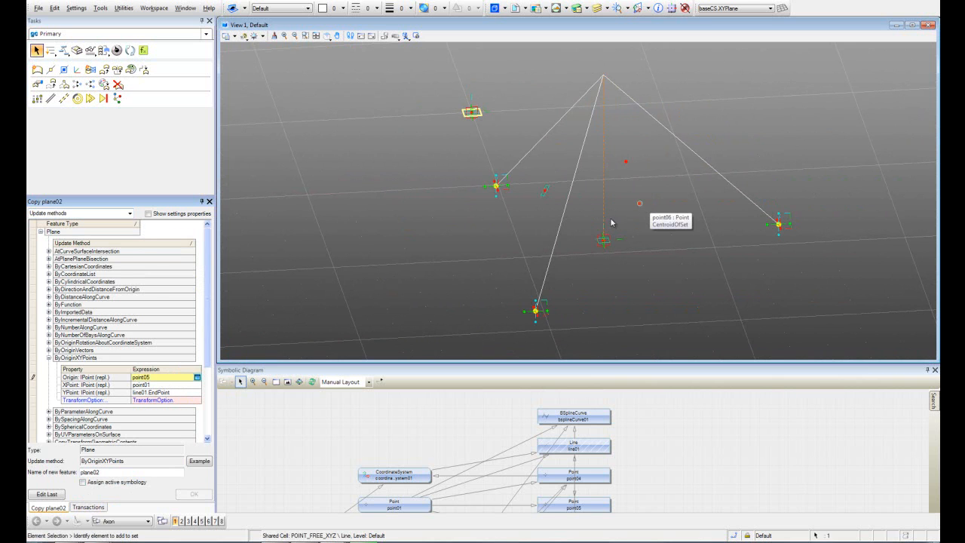
{"action": "left_click", "coordinate": [165, 385]}
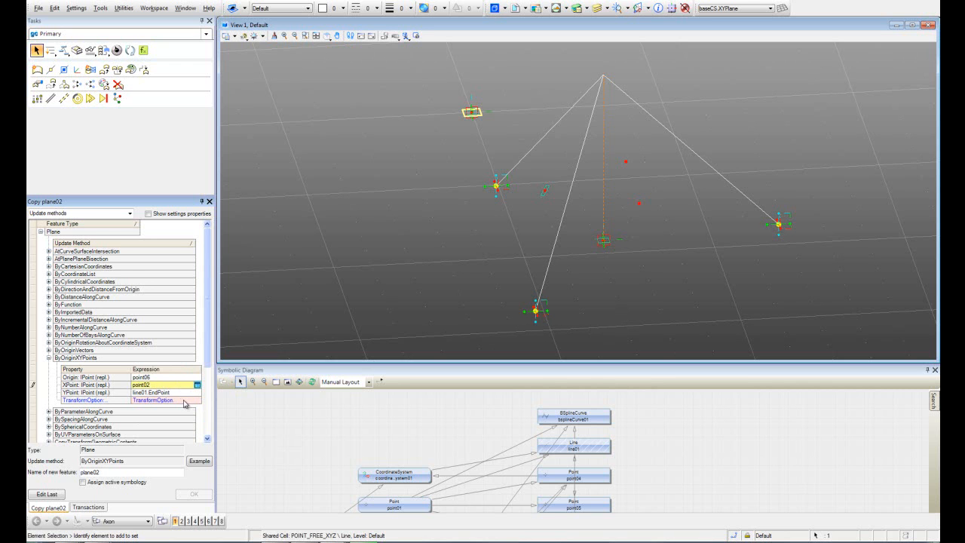
{"action": "left_click", "coordinate": [187, 402]}
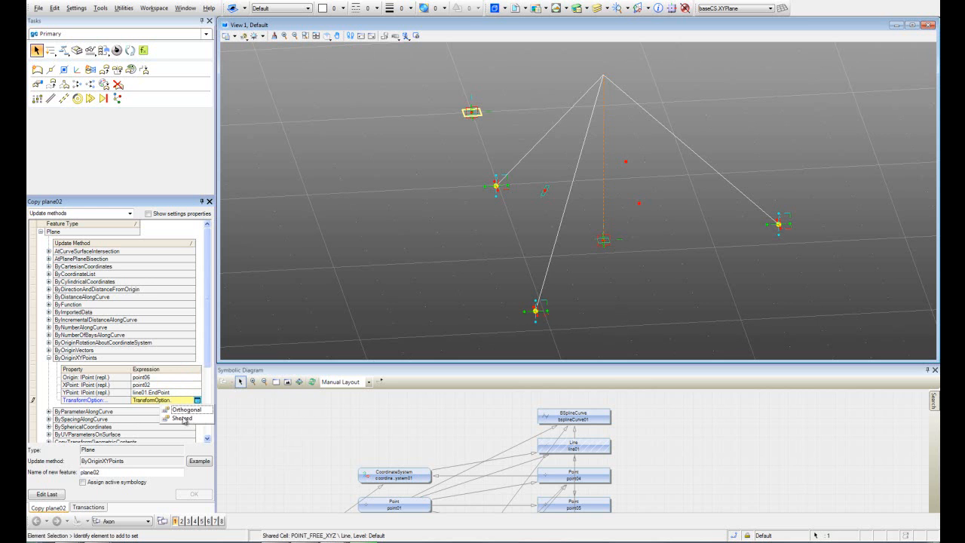
{"action": "left_click", "coordinate": [183, 419]}
{"action": "left_click", "coordinate": [186, 386]}
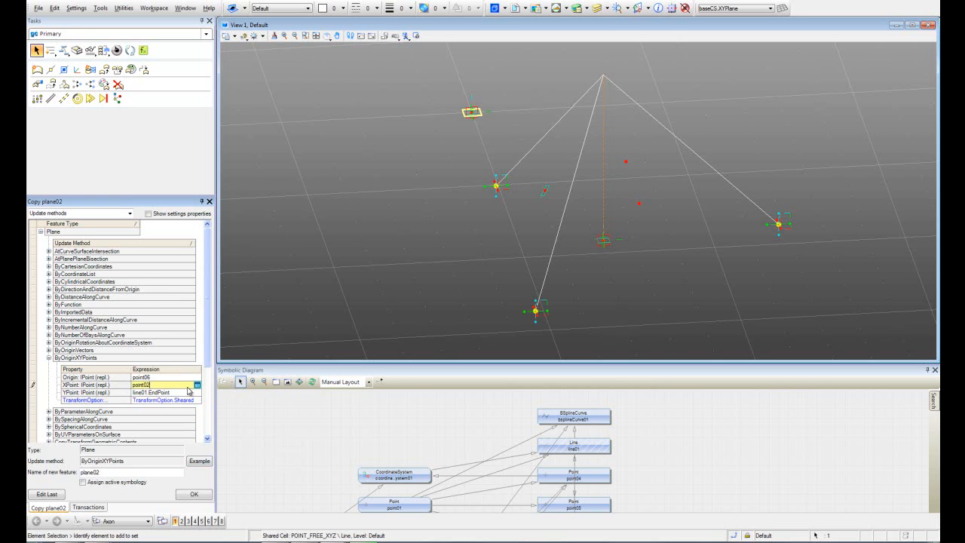
{"action": "left_click", "coordinate": [194, 495]}
Step: Copy the second plane and create a third one with origin point07, X point point03 and the Sheared transform option
{"action": "middle_click_drag", "start_coordinate": [646, 216], "coordinate": [360, 246], "text": "shift"}
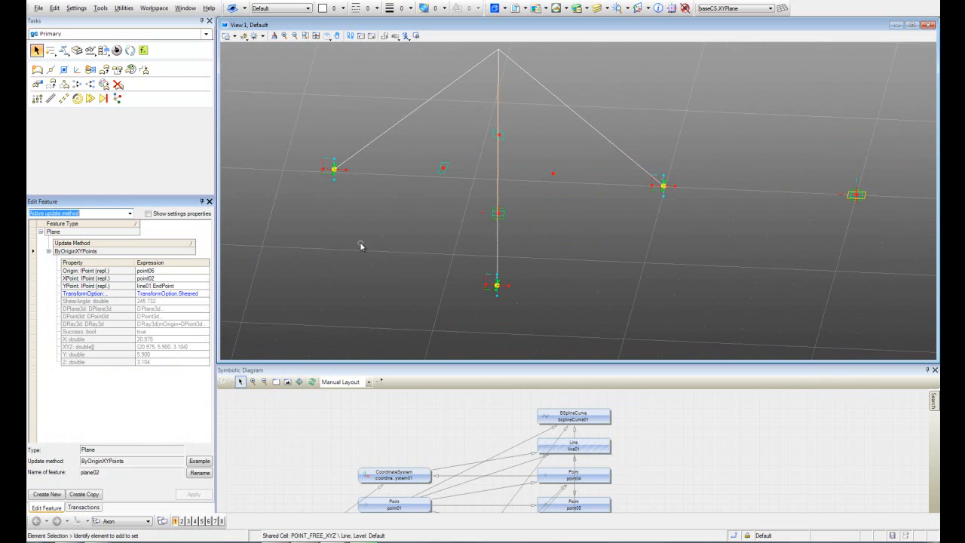
{"action": "left_click", "coordinate": [93, 497]}
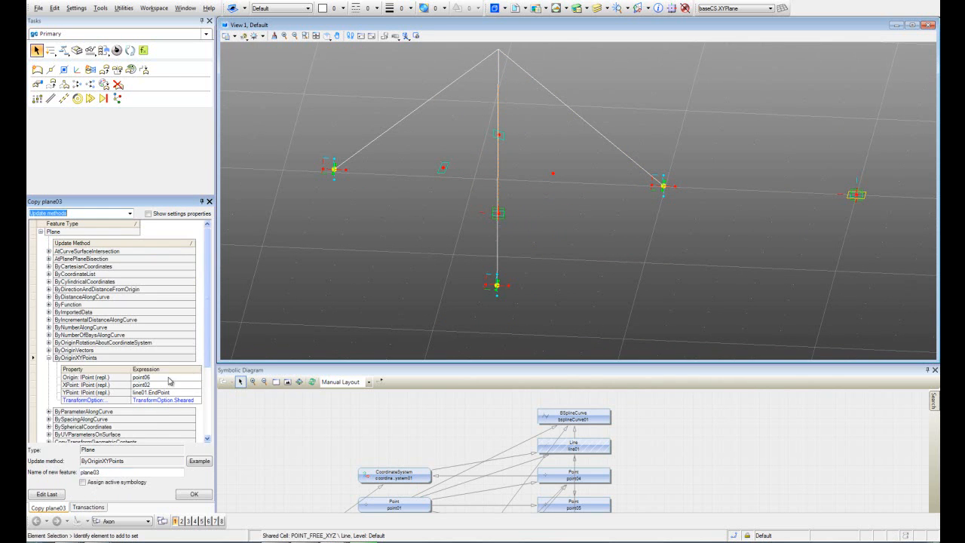
{"action": "left_click", "coordinate": [188, 377]}
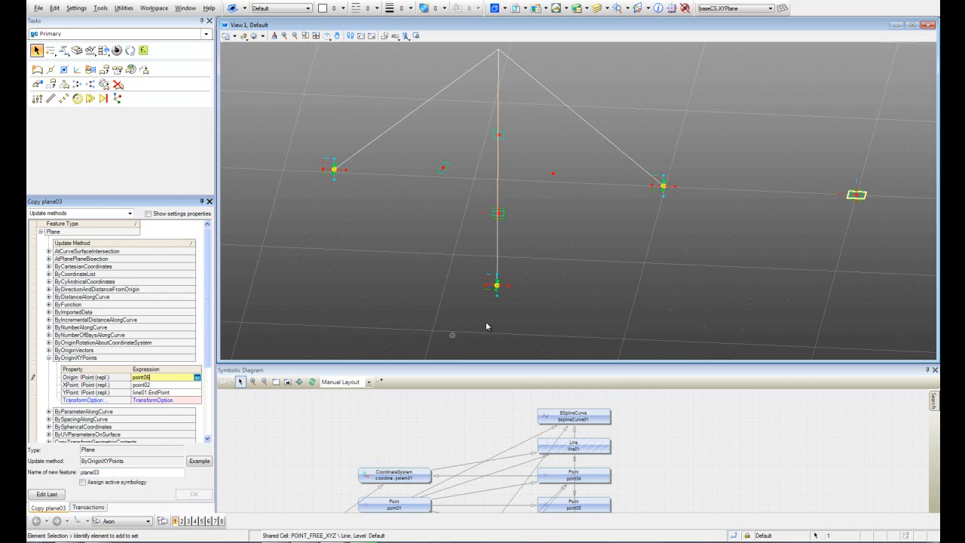
{"action": "middle_click_drag", "start_coordinate": [575, 266], "coordinate": [506, 258], "text": "shift"}
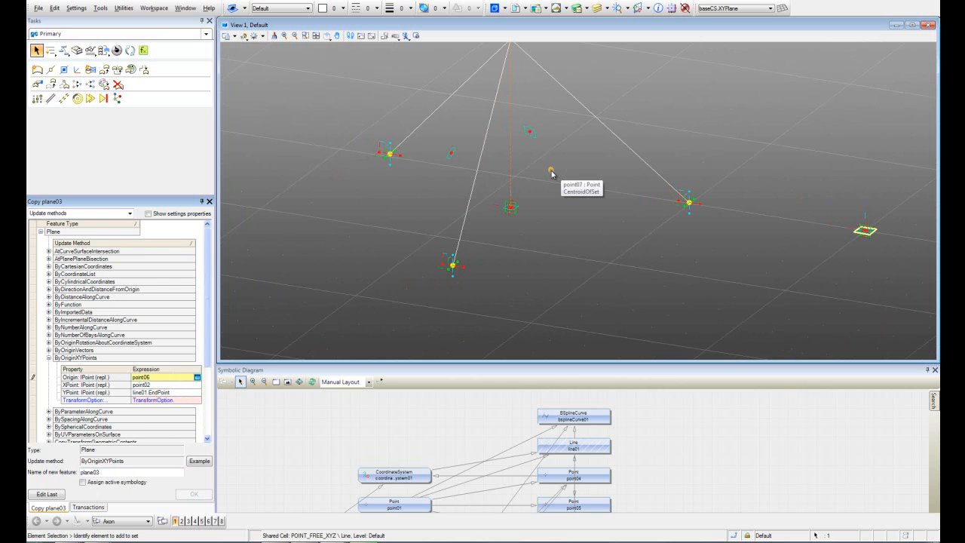
{"action": "left_click", "coordinate": [158, 386]}
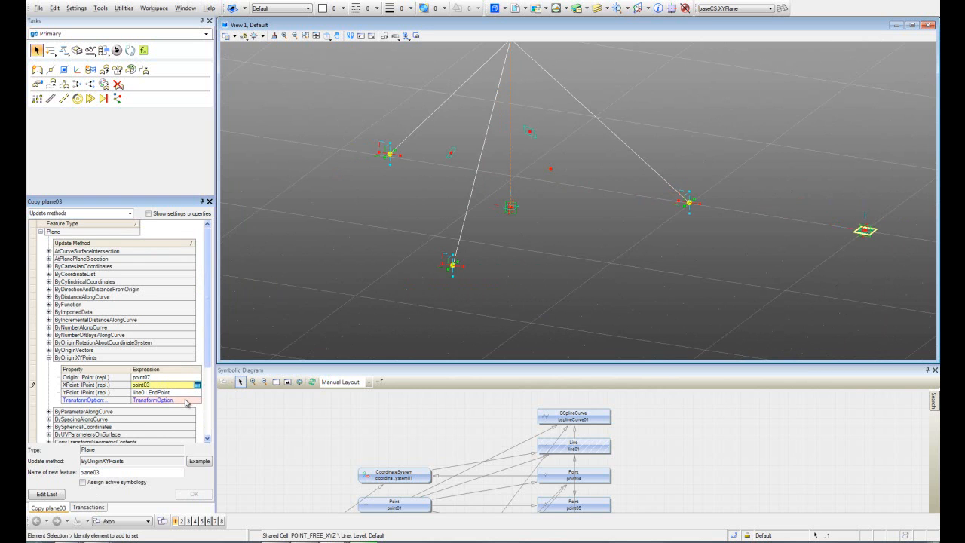
{"action": "left_click", "coordinate": [188, 400]}
{"action": "left_click", "coordinate": [187, 419]}
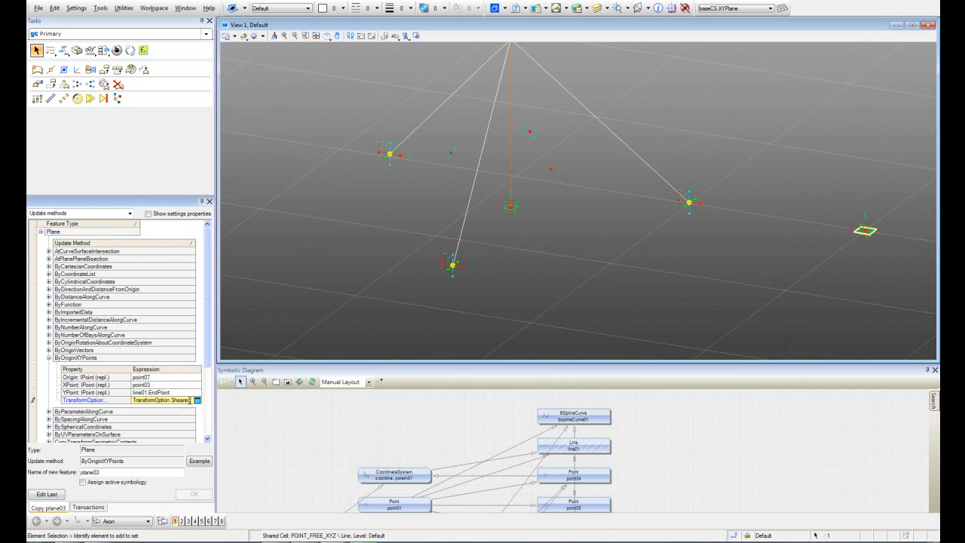
{"action": "left_click", "coordinate": [193, 496]}
Step: Record the three added planes as a new transaction
{"action": "mouse_move", "coordinate": [544, 240]}
{"action": "middle_mouse_down"}
{"action": "mouse_move", "coordinate": [562, 272]}
{"action": "mouse_move", "coordinate": [512, 265]}
{"action": "mouse_move", "coordinate": [544, 239]}
{"action": "middle_mouse_up"}
{"action": "middle_click_drag", "start_coordinate": [623, 253], "coordinate": [597, 262], "text": "shift"}
{"action": "middle_click_drag", "start_coordinate": [623, 255], "coordinate": [613, 221], "text": "shift"}
{"action": "middle_click_drag", "start_coordinate": [614, 221], "coordinate": [601, 252]}
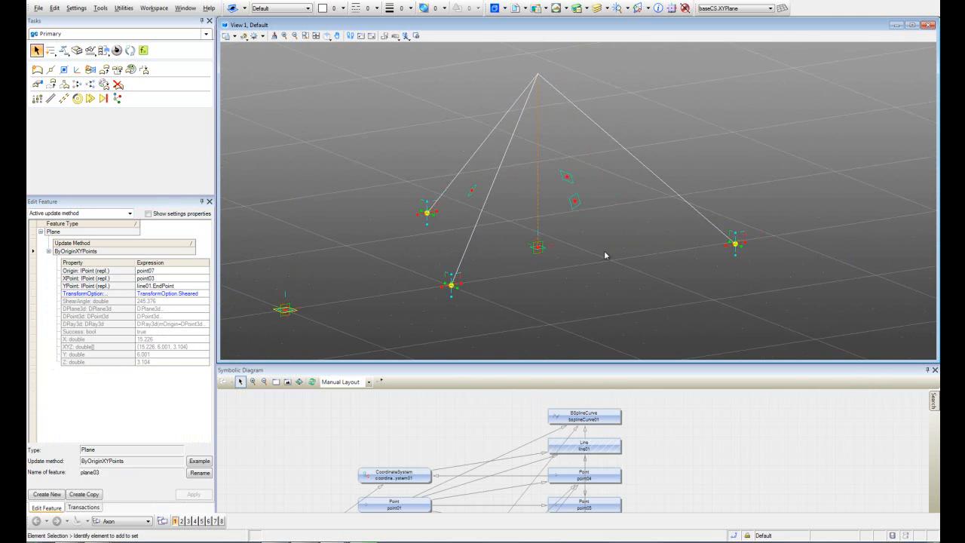
{"action": "left_click", "coordinate": [83, 506]}
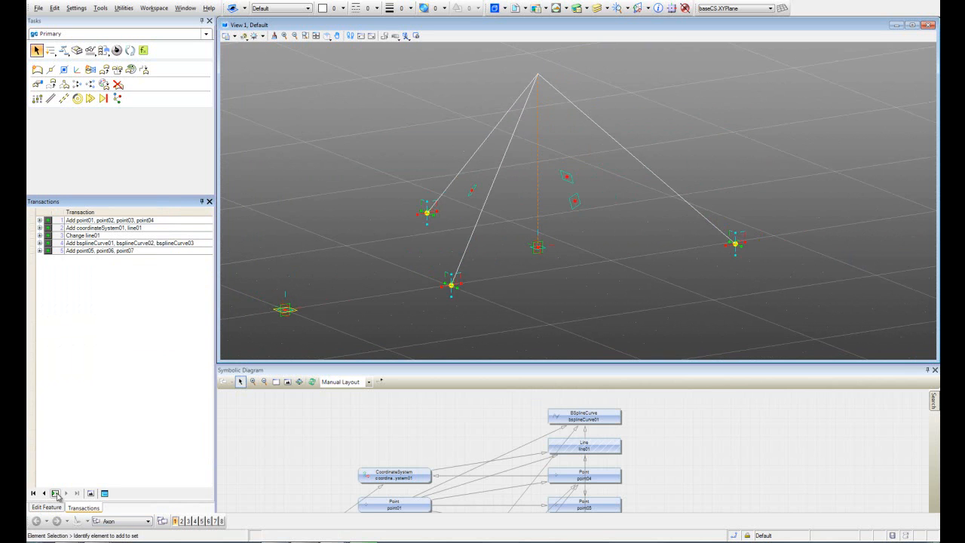
Step: Place a new free point on the first face plane, just above its origin at point05
{"action": "middle_click_drag", "start_coordinate": [508, 267], "coordinate": [518, 279], "text": "shift"}
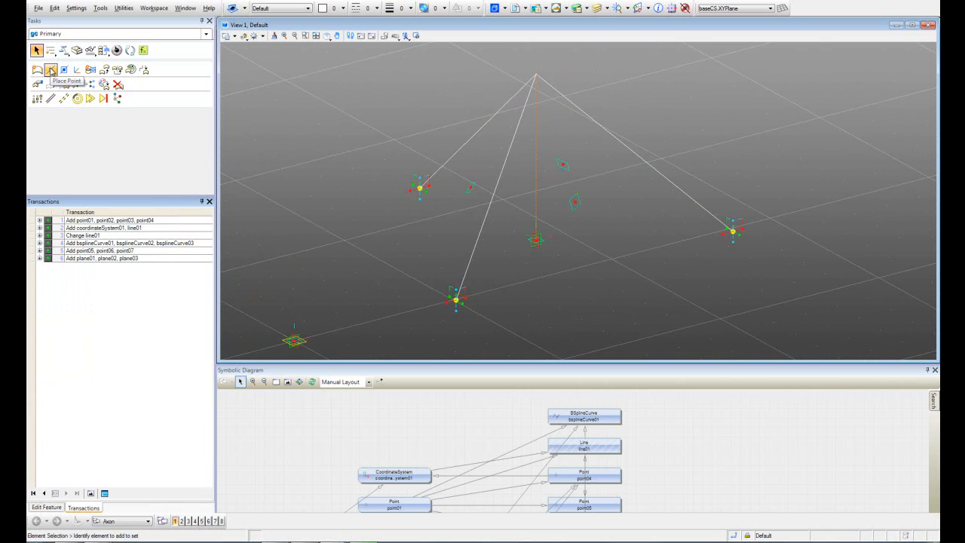
{"action": "left_click", "coordinate": [51, 70]}
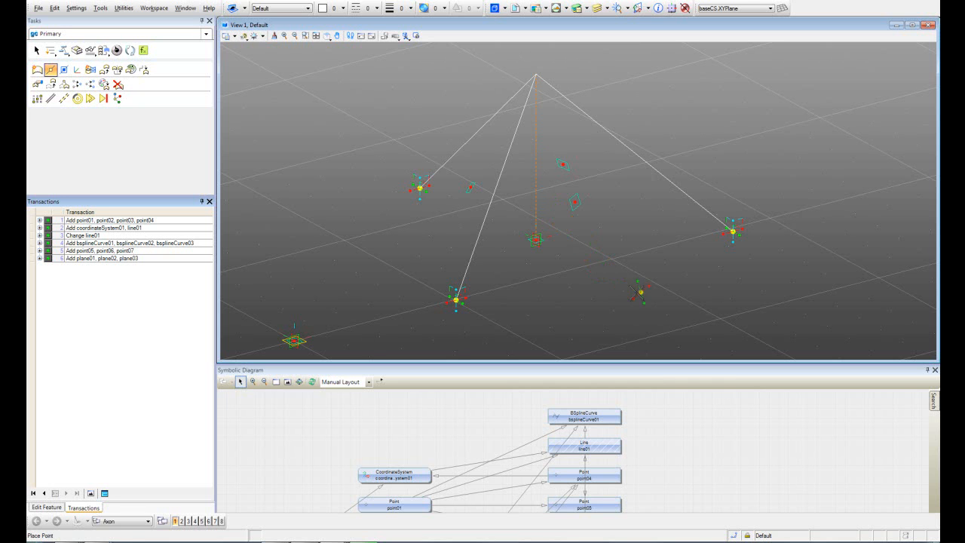
{"action": "key", "text": "Escape"}
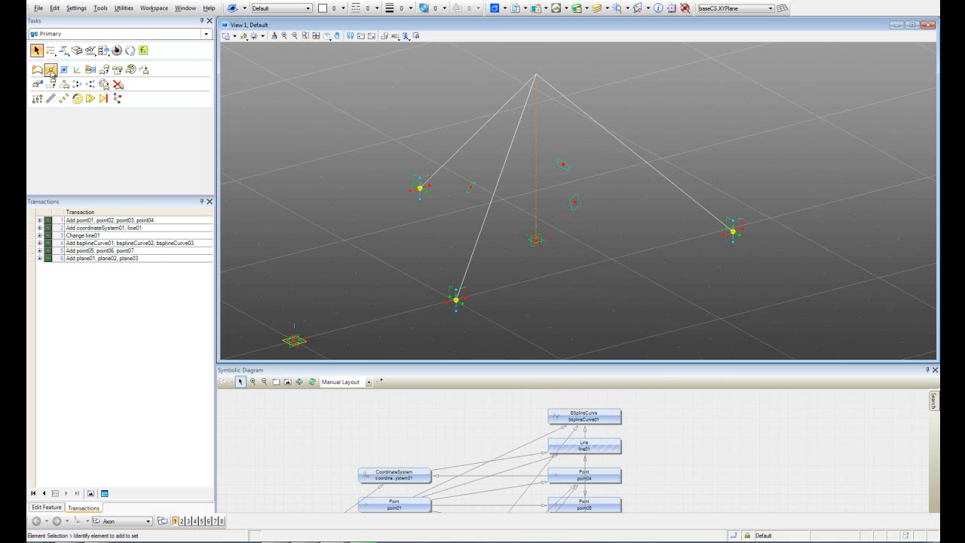
{"action": "left_click", "coordinate": [51, 70]}
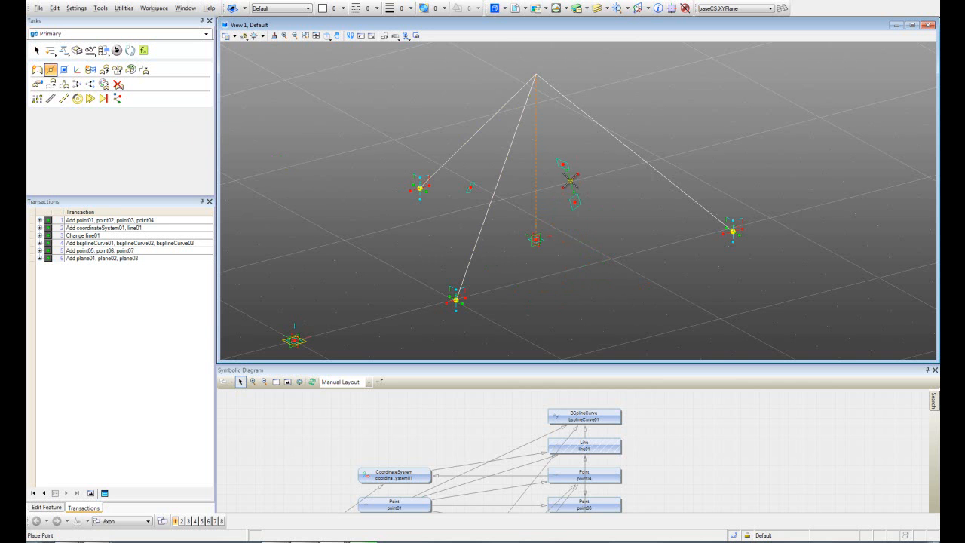
{"action": "left_click", "coordinate": [571, 181]}
{"action": "key", "text": "Escape"}
{"action": "middle_click_drag", "start_coordinate": [640, 214], "coordinate": [325, 206], "text": "shift"}
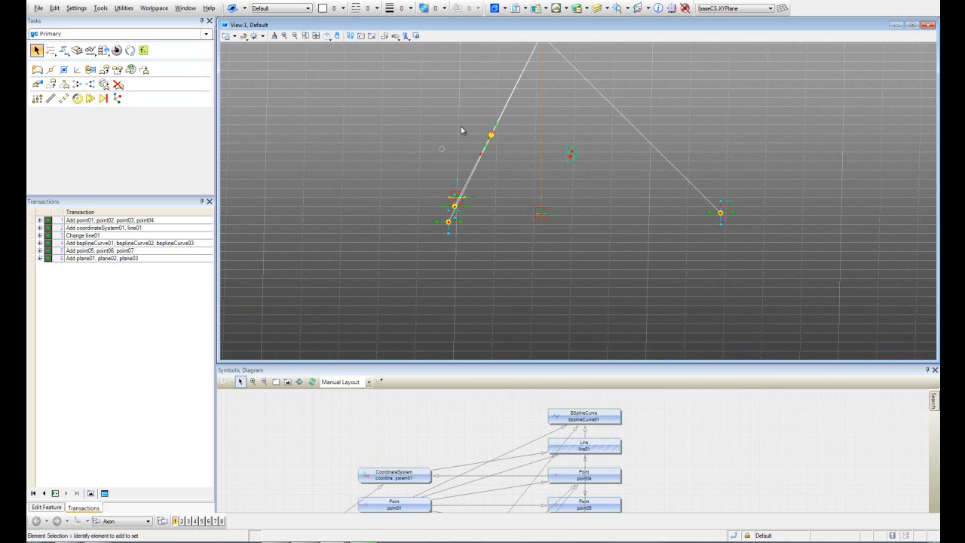
{"action": "middle_click_drag", "start_coordinate": [422, 235], "coordinate": [482, 239], "text": "shift"}
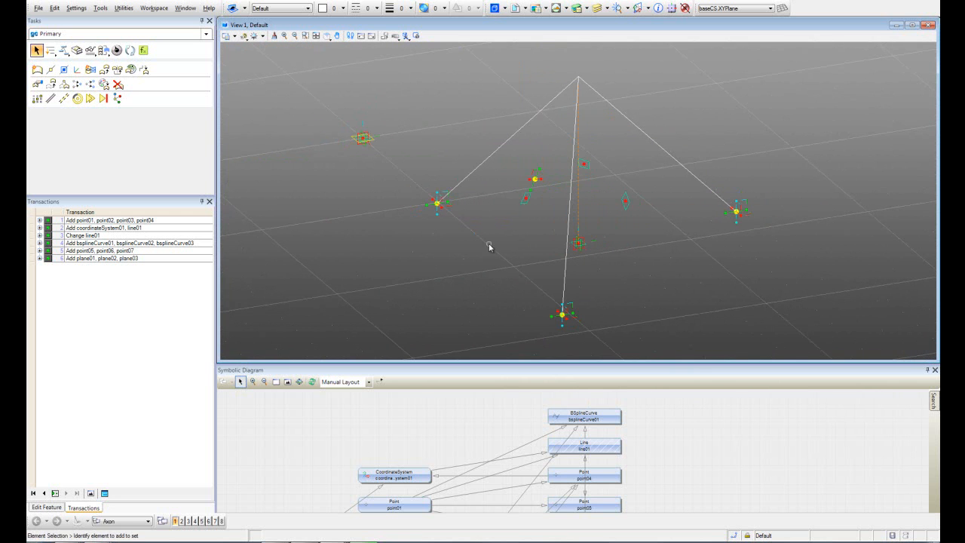
Step: Place a new free point on the second face plane, just above its origin at point06
{"action": "middle_click_drag", "start_coordinate": [646, 287], "coordinate": [594, 280], "text": "shift"}
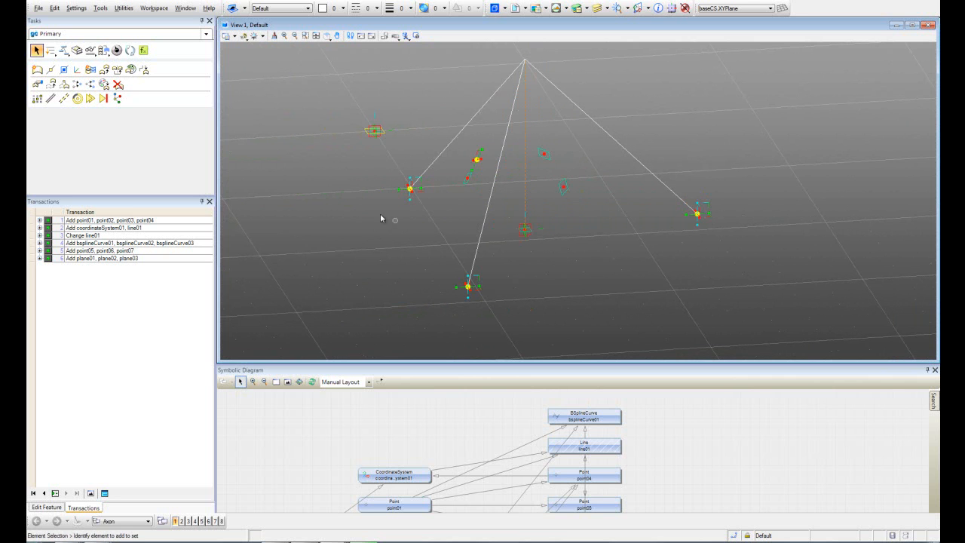
{"action": "left_click", "coordinate": [50, 71]}
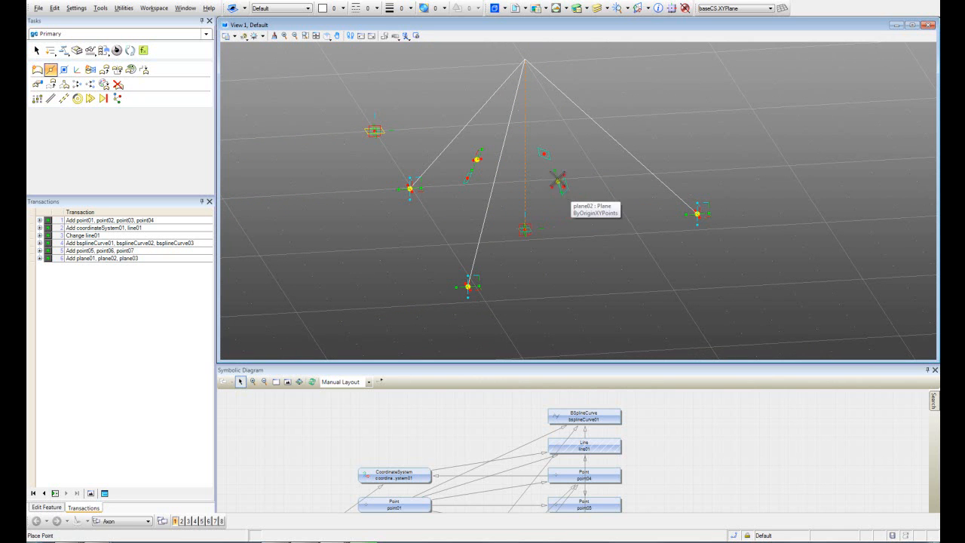
{"action": "left_click", "coordinate": [558, 160]}
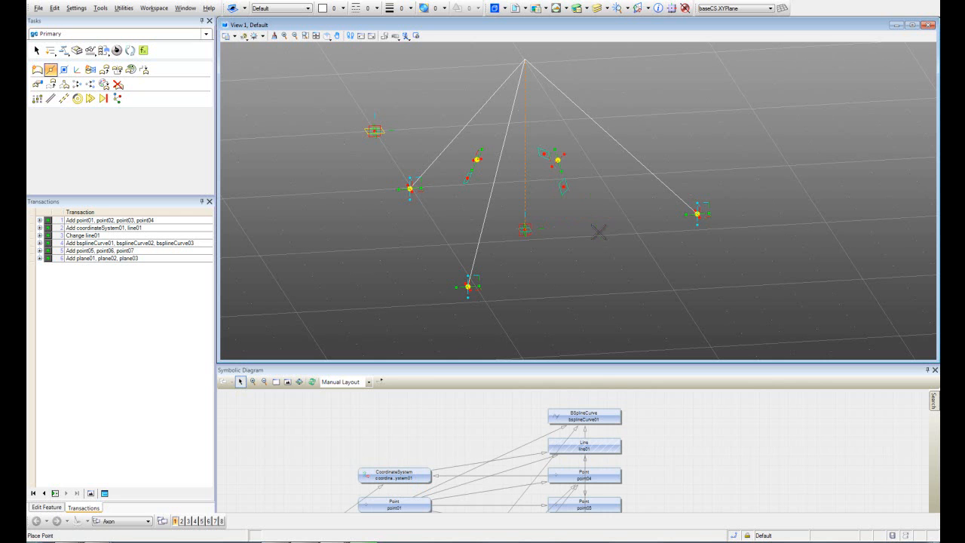
{"action": "key", "text": "Escape"}
Step: Place a new free point on the third face plane, just above its origin at point07
{"action": "middle_click_drag", "start_coordinate": [704, 166], "coordinate": [317, 179], "text": "shift"}
{"action": "middle_click_drag", "start_coordinate": [671, 211], "coordinate": [602, 242], "text": "shift"}
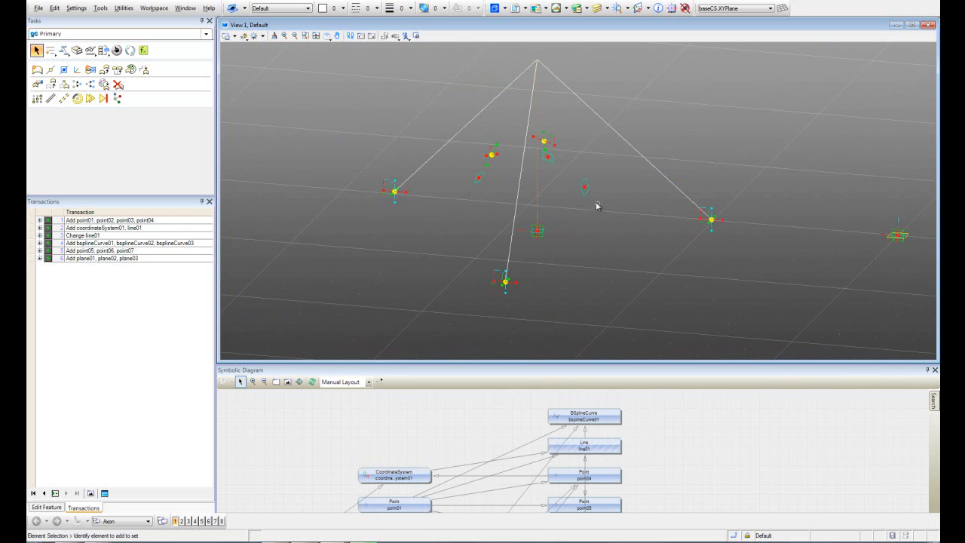
{"action": "left_click", "coordinate": [51, 70]}
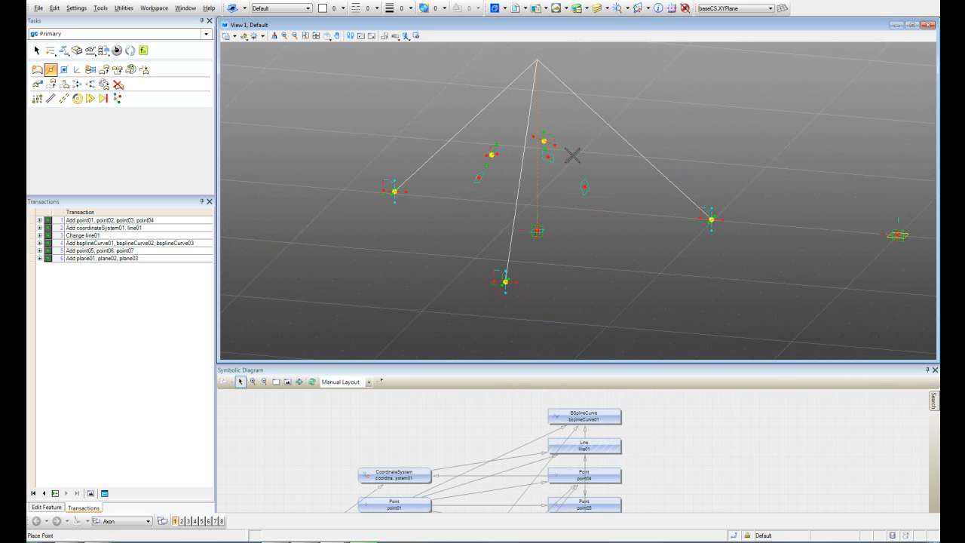
{"action": "key", "text": "Escape"}
Step: Record the three added points on the face planes as a new transaction
{"action": "middle_click_drag", "start_coordinate": [654, 239], "coordinate": [477, 266], "text": "shift"}
{"action": "middle_click_drag", "start_coordinate": [739, 214], "coordinate": [447, 193], "text": "shift"}
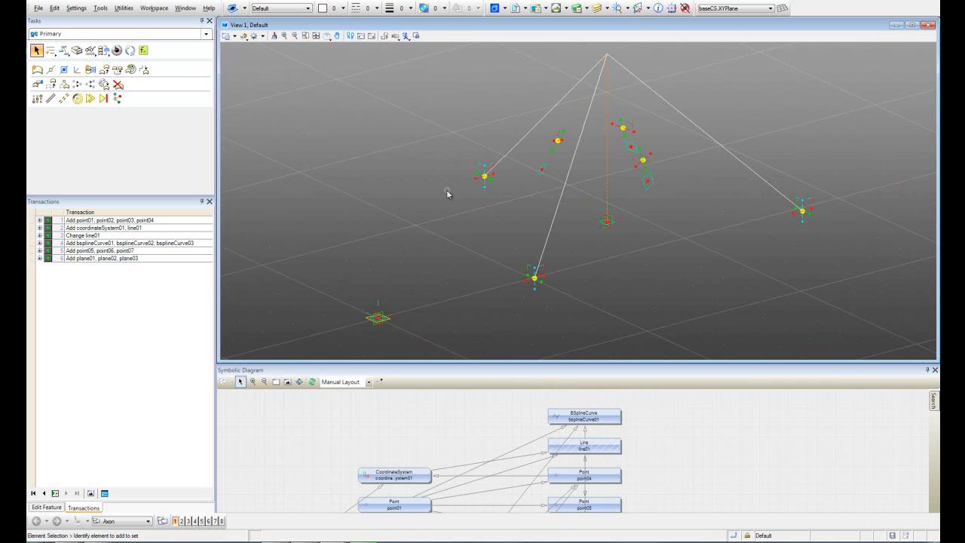
{"action": "left_click", "coordinate": [55, 493]}
{"action": "middle_click_drag", "start_coordinate": [614, 266], "coordinate": [578, 293]}
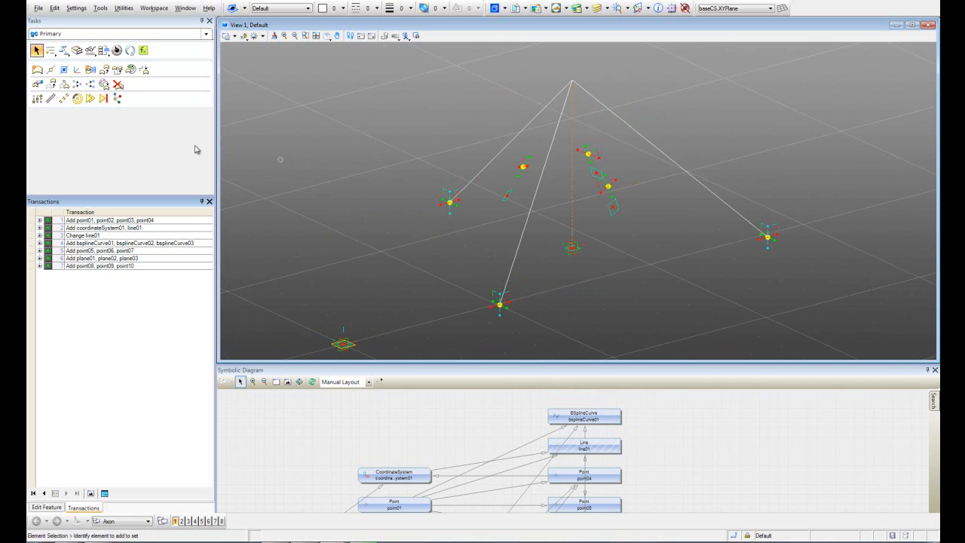
Step: Move point08 along the first face plane to a Y translation of about 1.080
{"action": "left_click", "coordinate": [50, 84]}
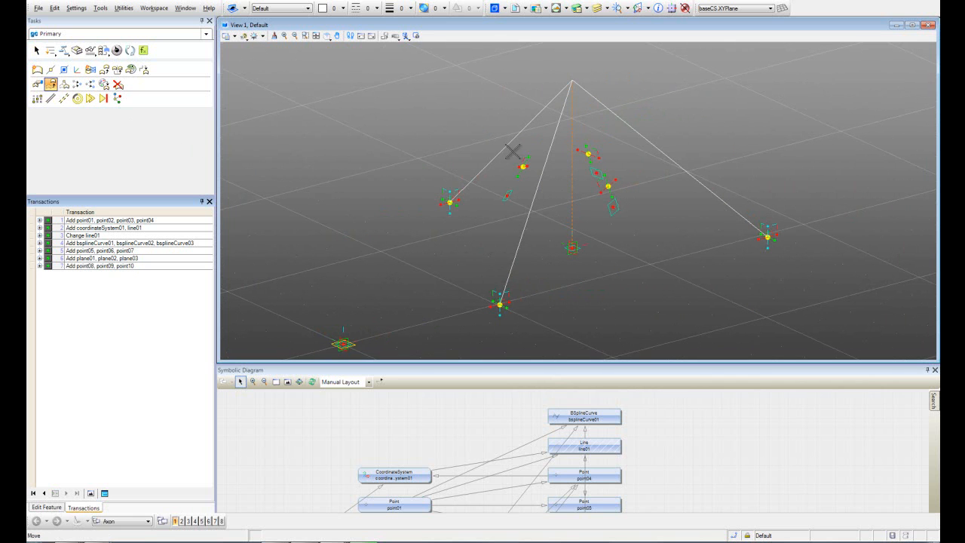
{"action": "scroll", "coordinate": [626, 192], "scroll_direction": "up", "scroll_amount": 3}
{"action": "left_click", "coordinate": [607, 197]}
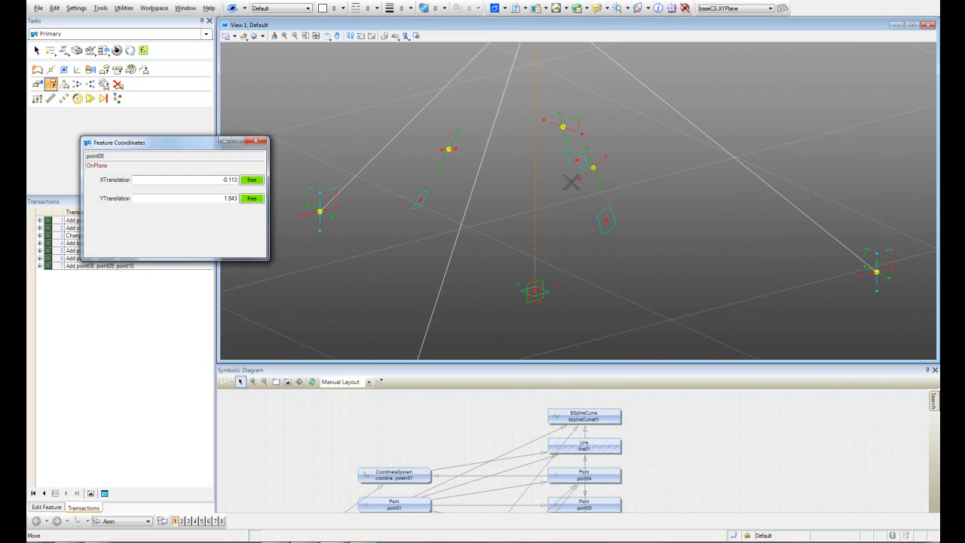
{"action": "scroll", "coordinate": [562, 185], "scroll_direction": "down", "scroll_amount": 3}
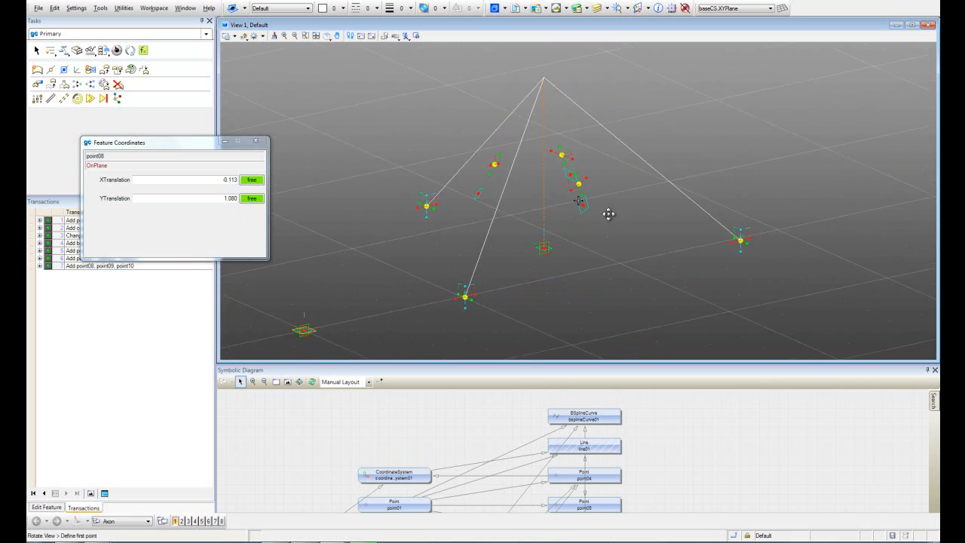
{"action": "left_click", "coordinate": [258, 142]}
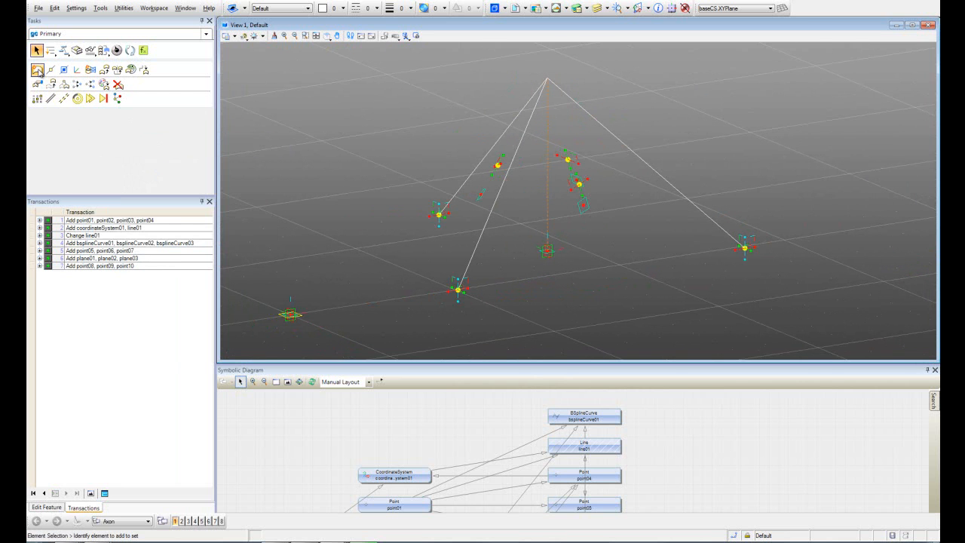
Step: Create a B-spline curve by poles through point01, point08 and point02 with order 2
{"action": "left_click", "coordinate": [39, 72]}
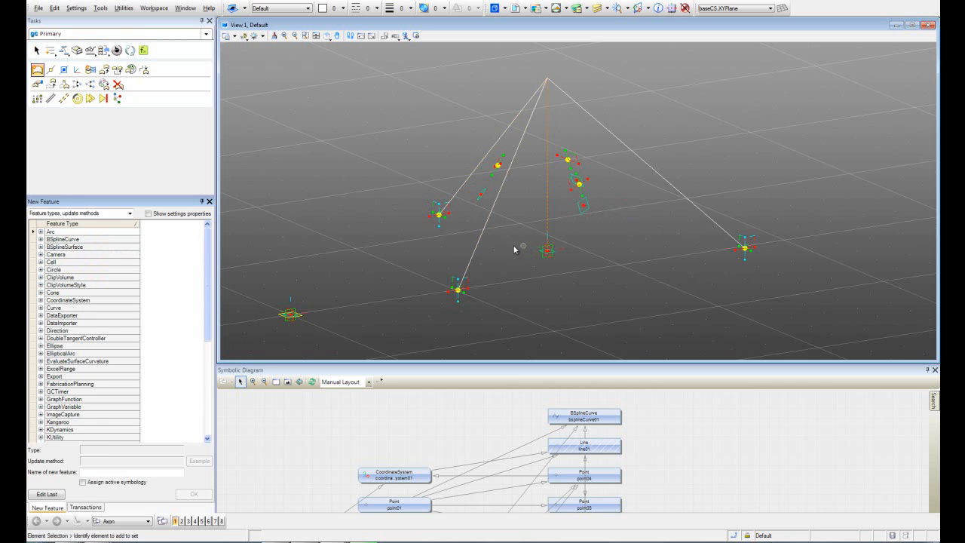
{"action": "left_click", "coordinate": [49, 242]}
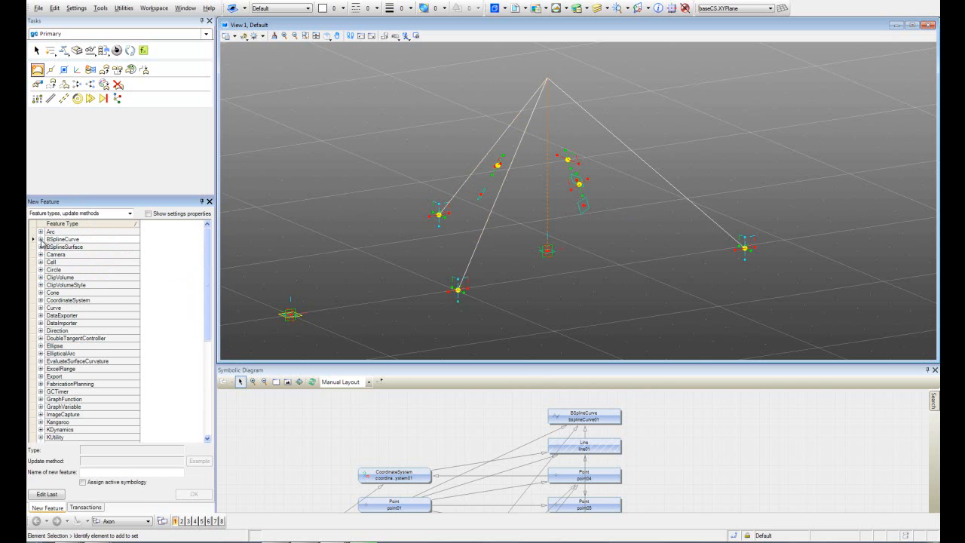
{"action": "left_click", "coordinate": [41, 239]}
{"action": "left_click", "coordinate": [73, 260]}
{"action": "left_click", "coordinate": [144, 293]}
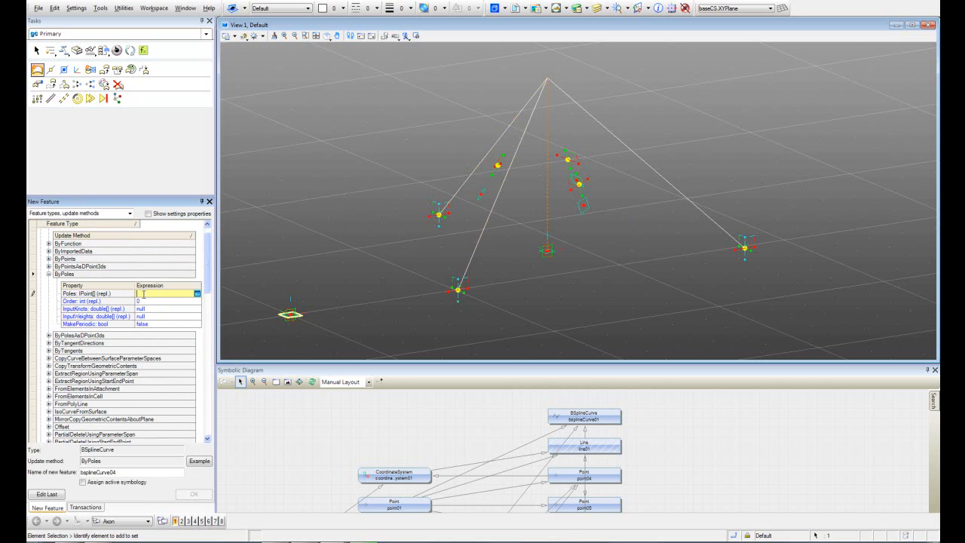
{"action": "left_click", "coordinate": [458, 304]}
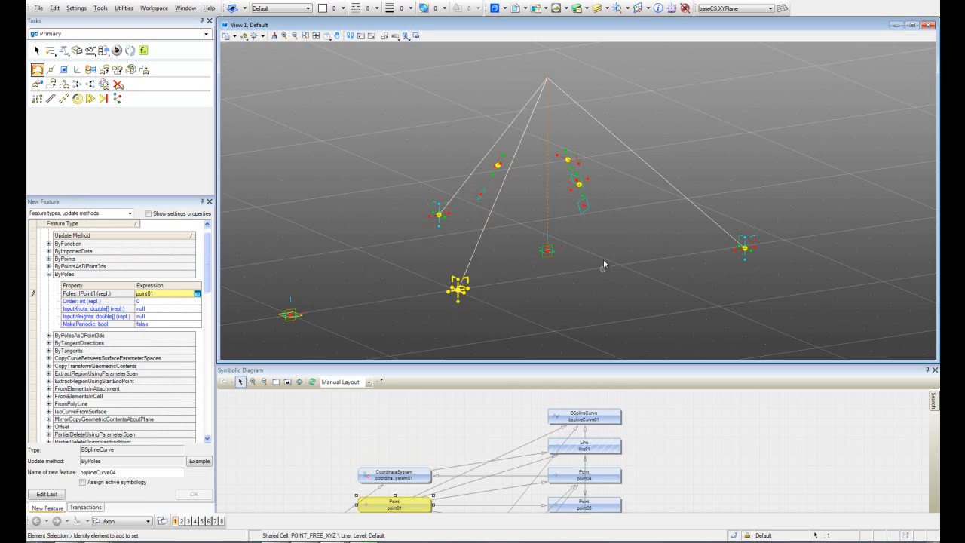
{"action": "left_click", "coordinate": [582, 195]}
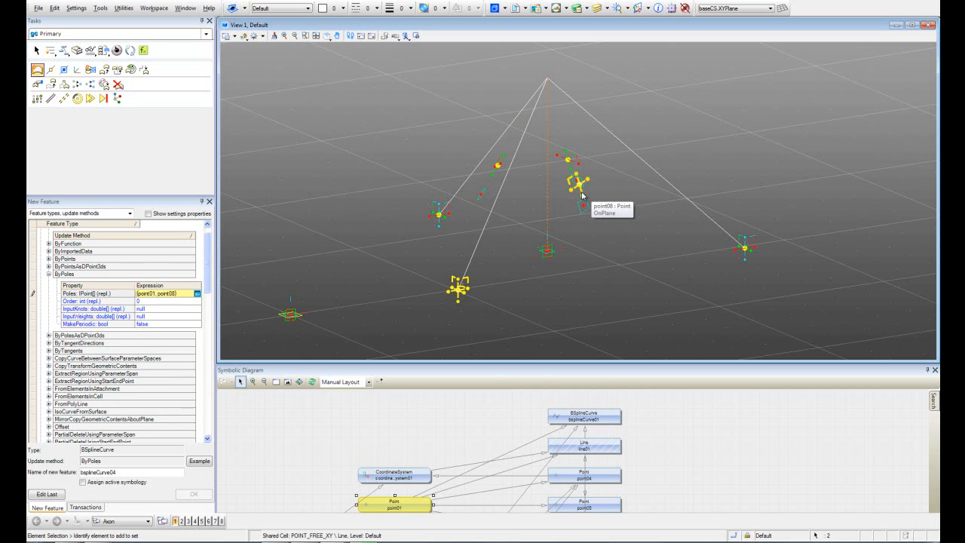
{"action": "left_click", "coordinate": [744, 257]}
{"action": "left_click", "coordinate": [145, 301]}
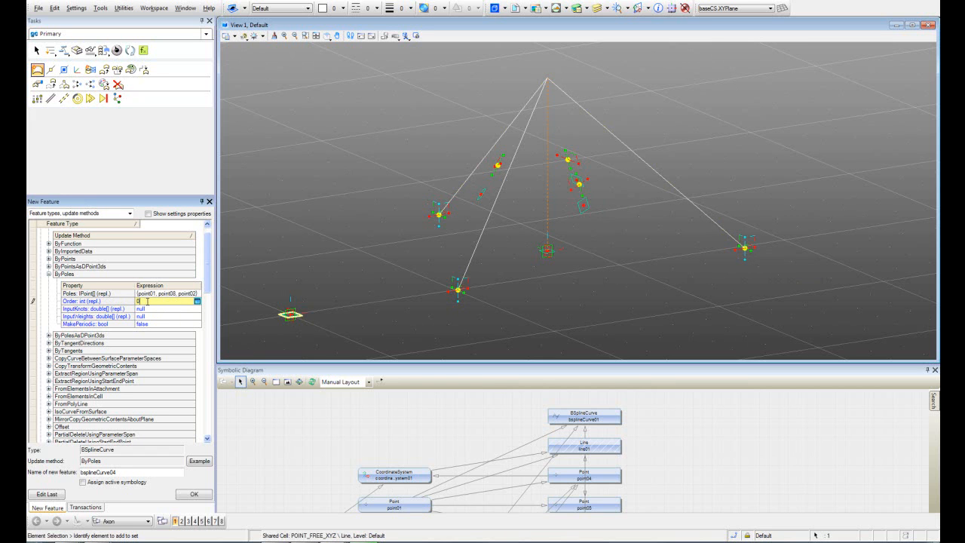
{"action": "type", "text": "2"}
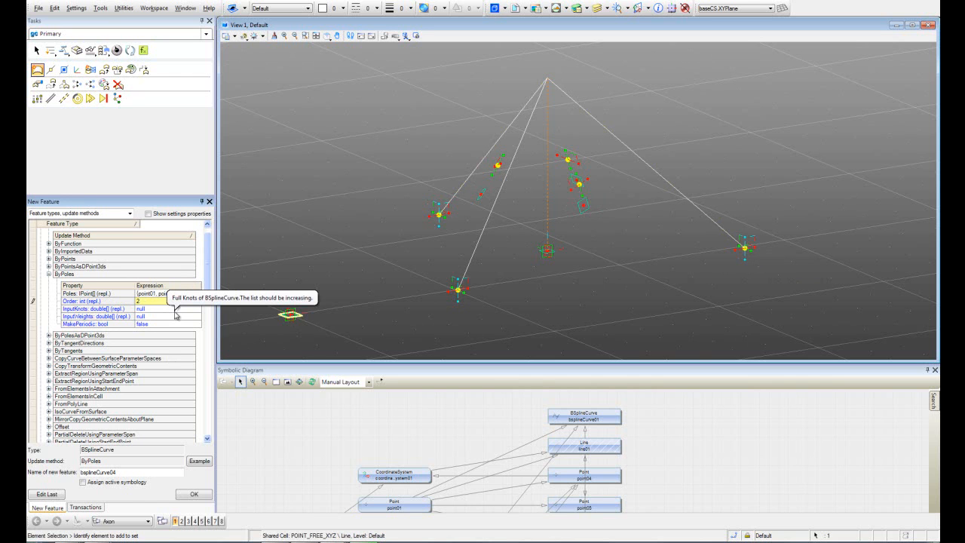
{"action": "left_click", "coordinate": [195, 495]}
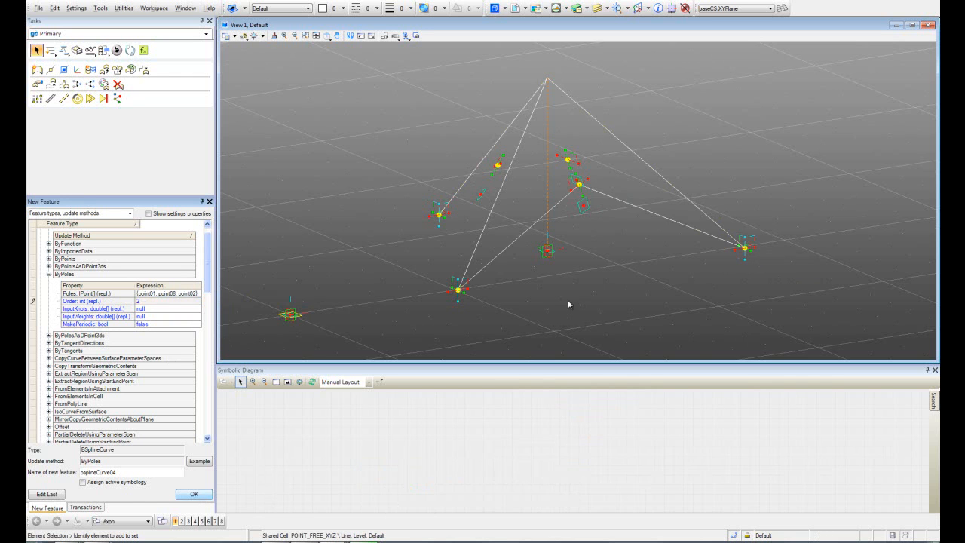
Step: Start a copy of the B-spline curve that runs from point01 through point08 to point02
{"action": "middle_click_drag", "start_coordinate": [631, 226], "coordinate": [446, 274], "text": "shift"}
{"action": "middle_click_drag", "start_coordinate": [773, 261], "coordinate": [546, 242], "text": "shift"}
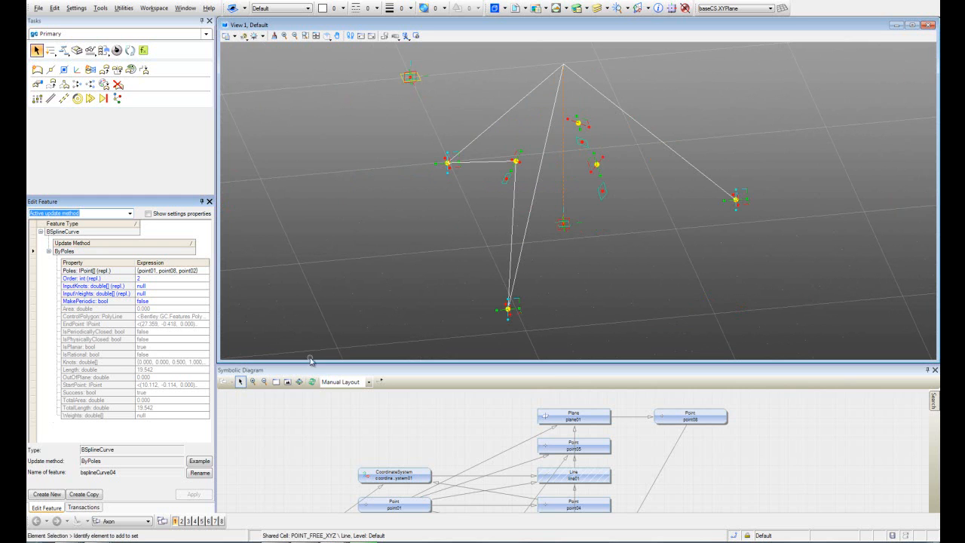
{"action": "left_click", "coordinate": [85, 495]}
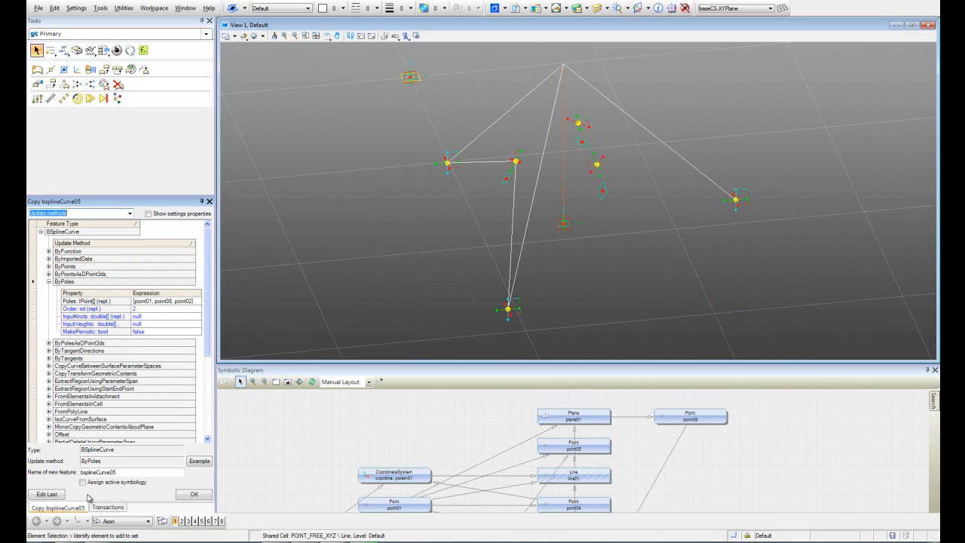
Step: Set the copied curve's poles to {point02, point09, point03} and create the second base curve
{"action": "left_click", "coordinate": [179, 302]}
{"action": "left_click", "coordinate": [197, 301]}
{"action": "scroll", "coordinate": [391, 207], "scroll_direction": "down", "scroll_amount": 2}
{"action": "middle_click_drag", "start_coordinate": [496, 230], "coordinate": [433, 220], "text": "shift"}
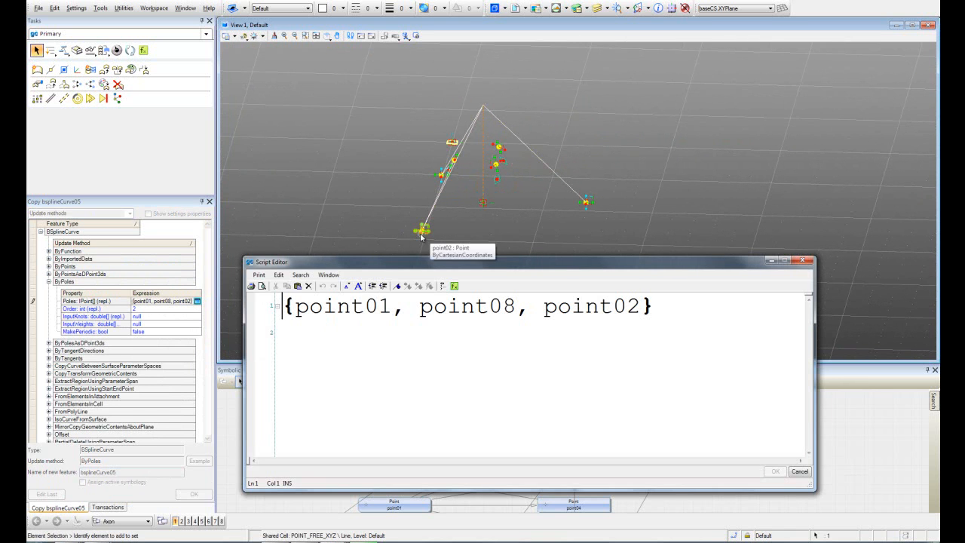
{"action": "left_click_drag", "start_coordinate": [383, 305], "coordinate": [392, 305]}
{"action": "type", "text": "2"}
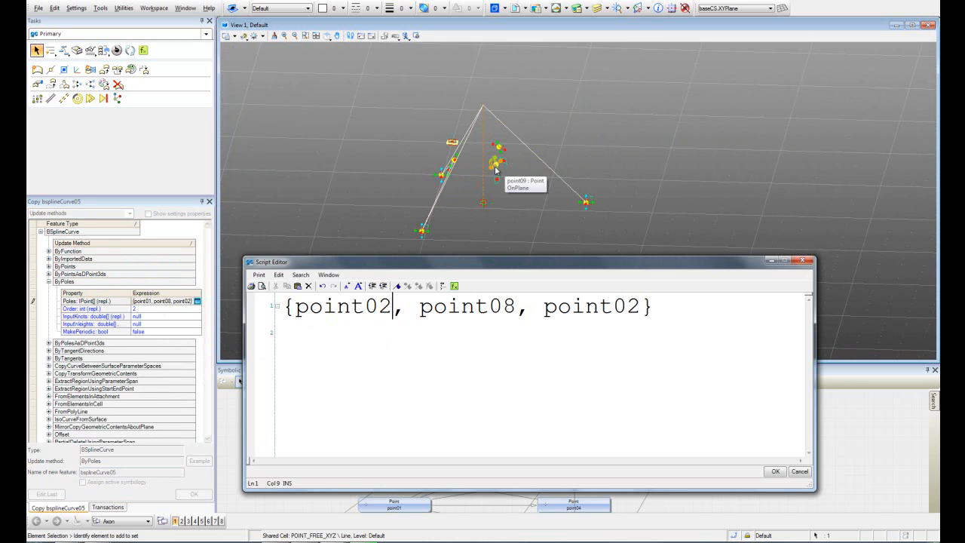
{"action": "left_click_drag", "start_coordinate": [517, 305], "coordinate": [503, 305]}
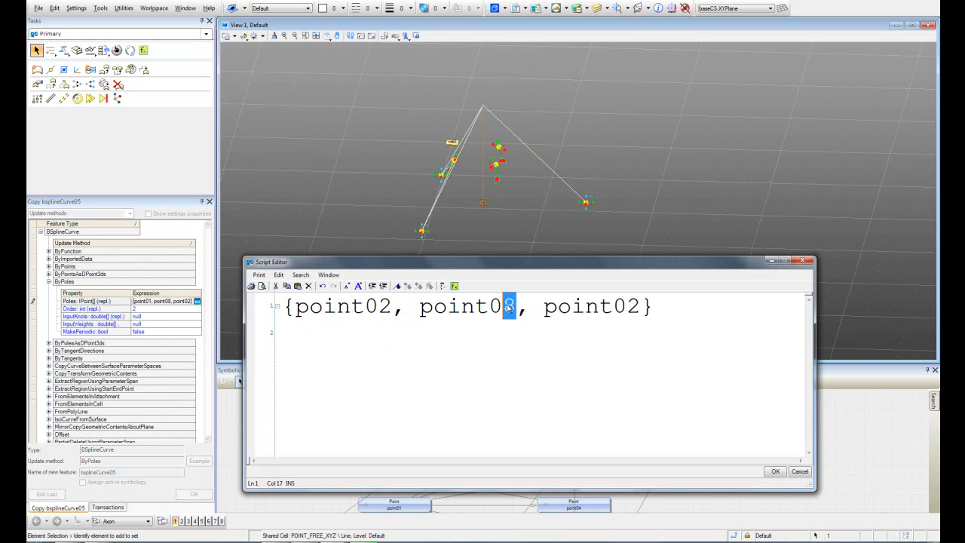
{"action": "type", "text": "9"}
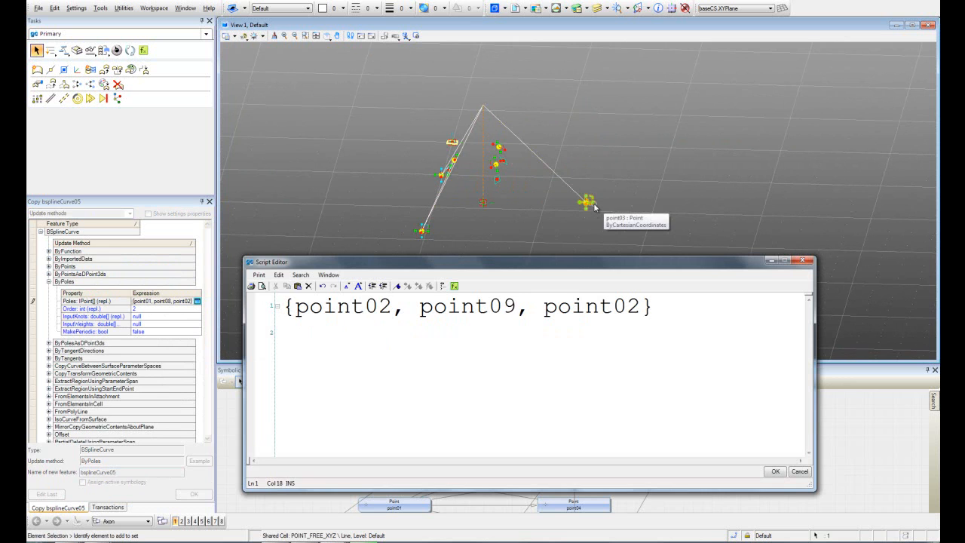
{"action": "left_click_drag", "start_coordinate": [642, 306], "coordinate": [629, 306]}
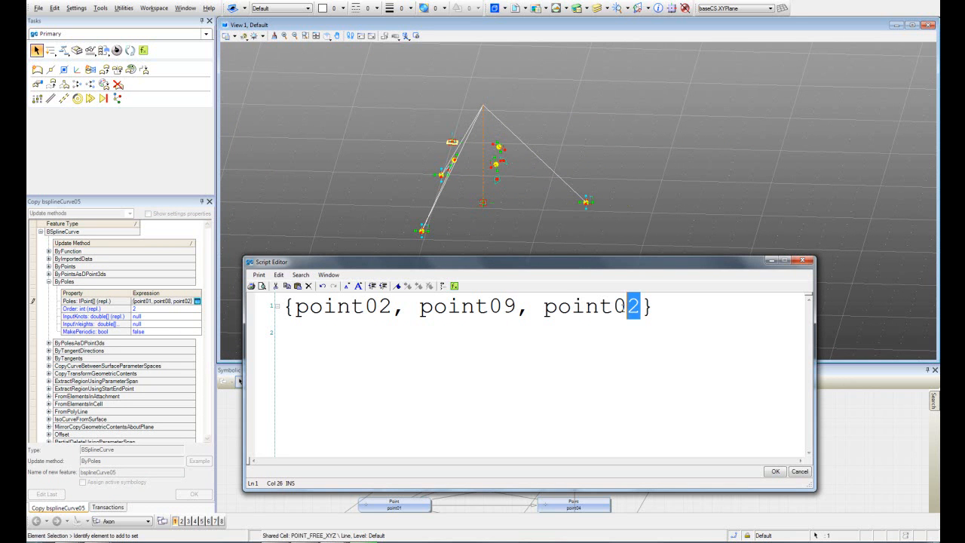
{"action": "type", "text": "3"}
{"action": "left_click", "coordinate": [774, 473]}
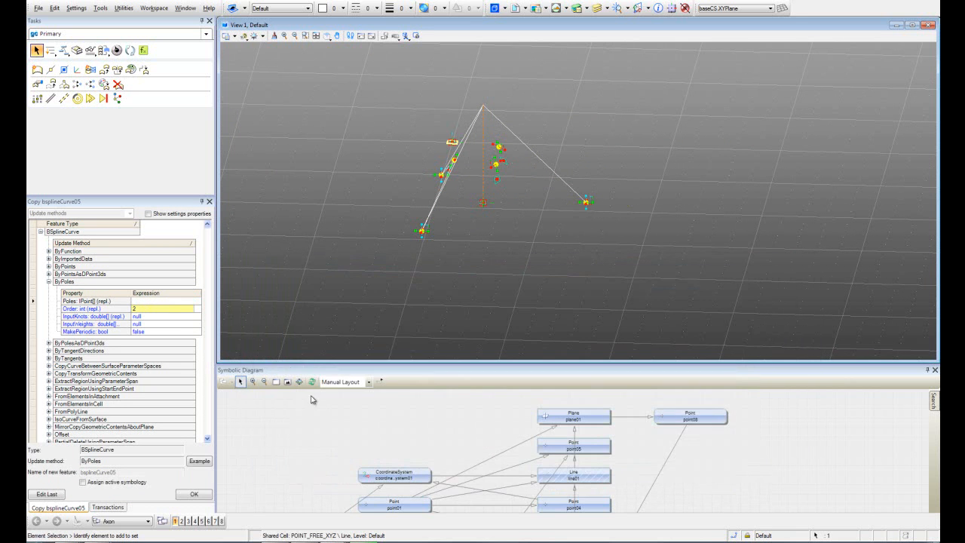
{"action": "left_click", "coordinate": [159, 309]}
{"action": "left_click", "coordinate": [195, 493]}
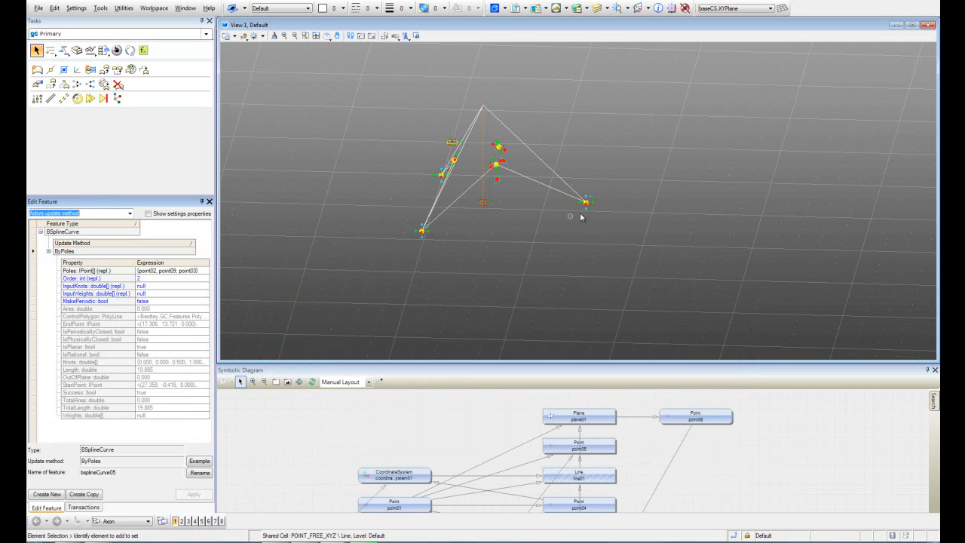
Step: Start a copy of the B-spline curve that runs from point02 through point09 to point03
{"action": "middle_click_drag", "start_coordinate": [601, 178], "coordinate": [568, 272], "text": "shift"}
{"action": "scroll", "coordinate": [526, 216], "scroll_direction": "up", "scroll_amount": 2}
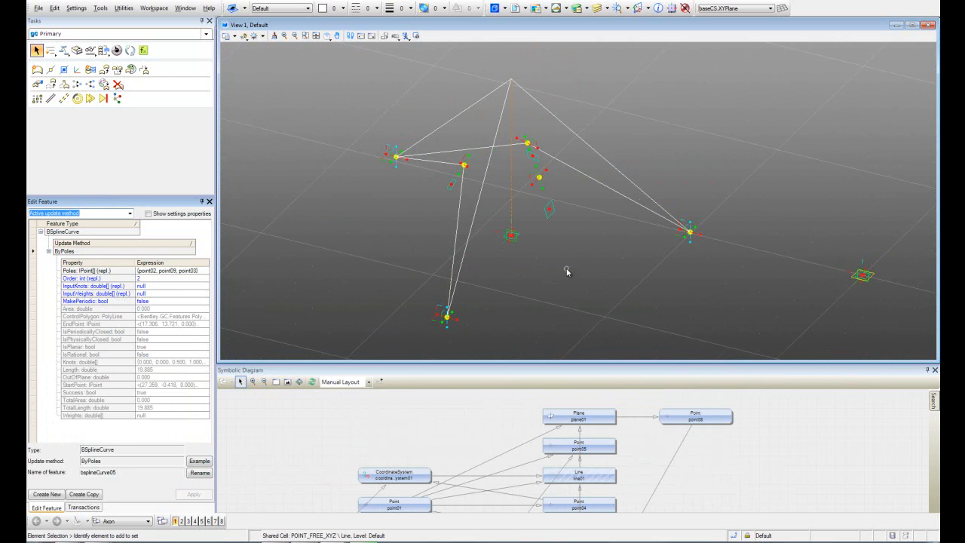
{"action": "left_click", "coordinate": [84, 495]}
Step: Set the new copy's poles expression to {point03, point10, point01}
{"action": "left_click", "coordinate": [169, 301]}
{"action": "left_click", "coordinate": [196, 301]}
{"action": "scroll", "coordinate": [397, 210], "scroll_direction": "down", "scroll_amount": 2}
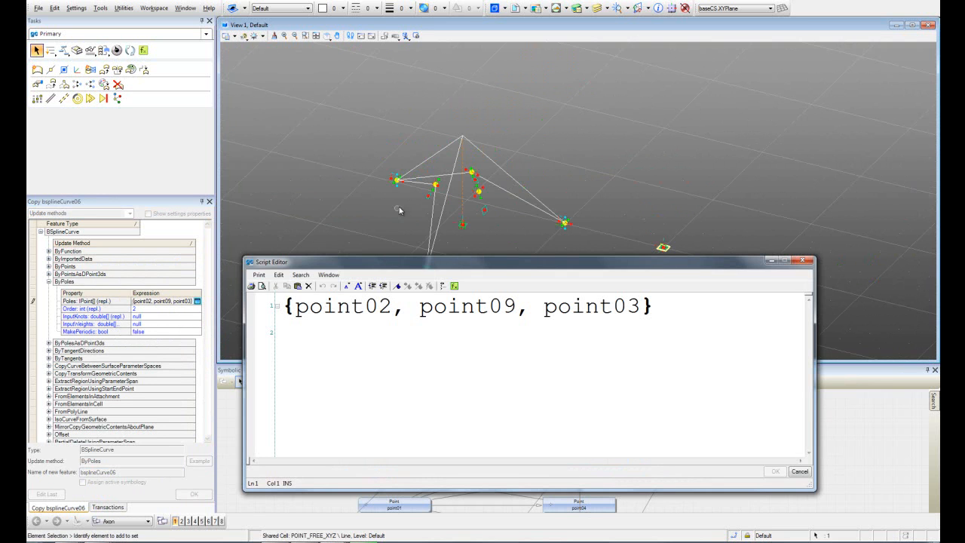
{"action": "middle_click_drag", "start_coordinate": [473, 243], "coordinate": [483, 210], "text": "shift"}
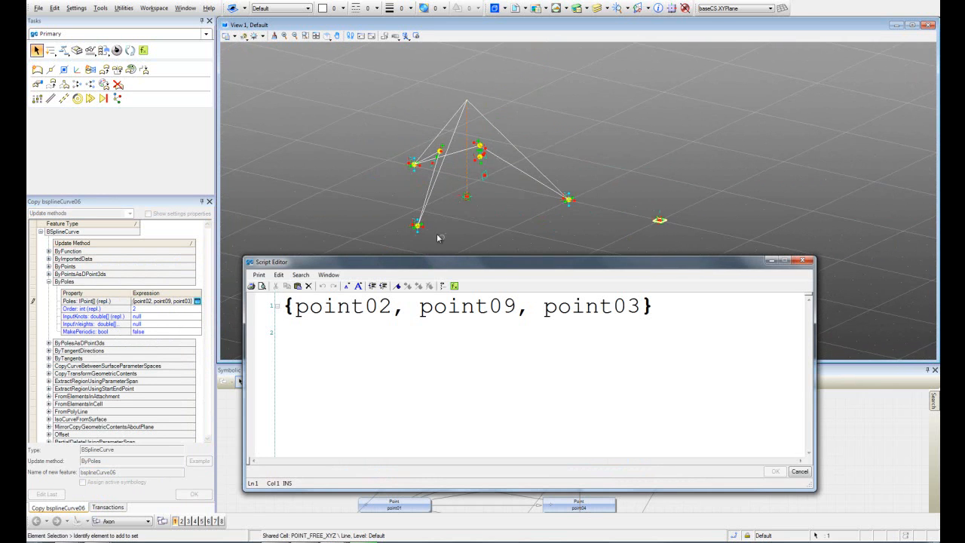
{"action": "left_click_drag", "start_coordinate": [391, 309], "coordinate": [381, 313]}
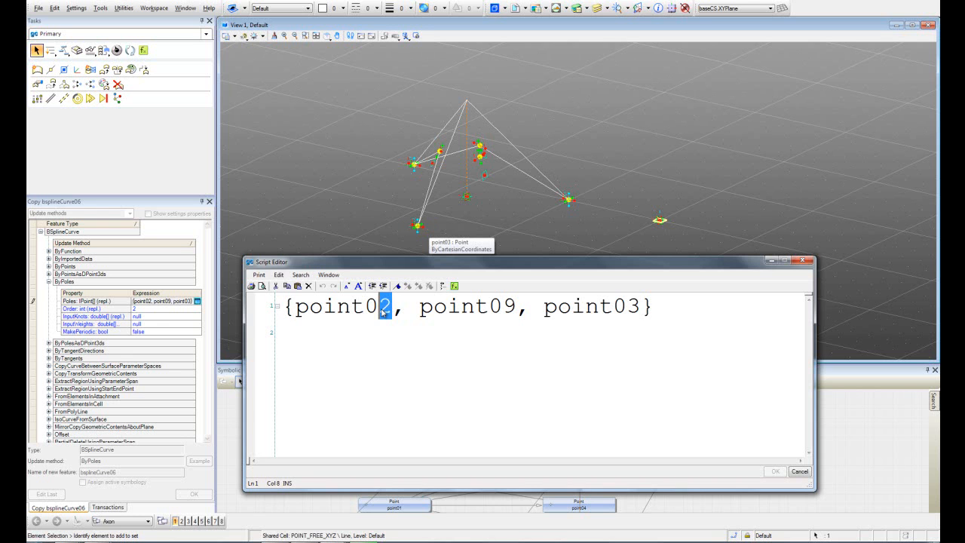
{"action": "type", "text": "3"}
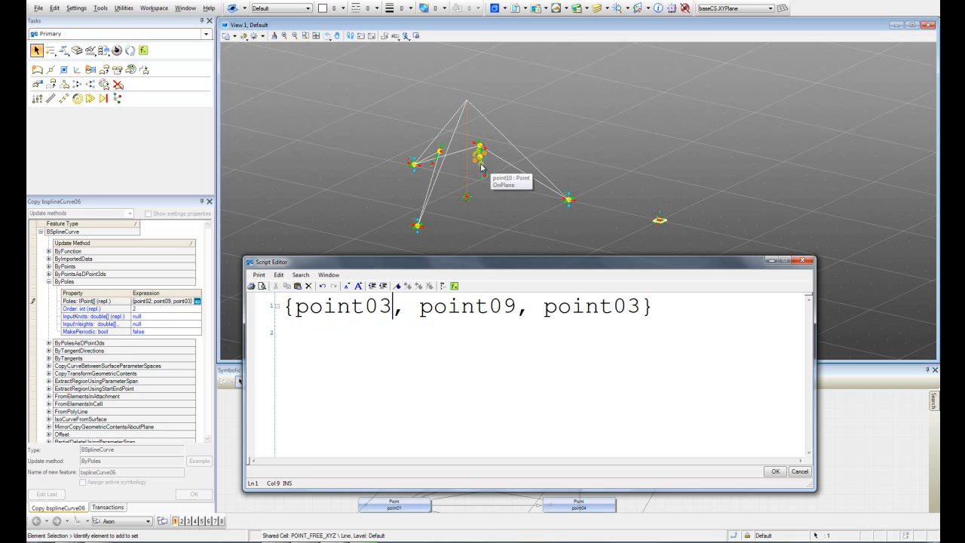
{"action": "left_click_drag", "start_coordinate": [516, 307], "coordinate": [490, 307]}
{"action": "type", "text": "10"}
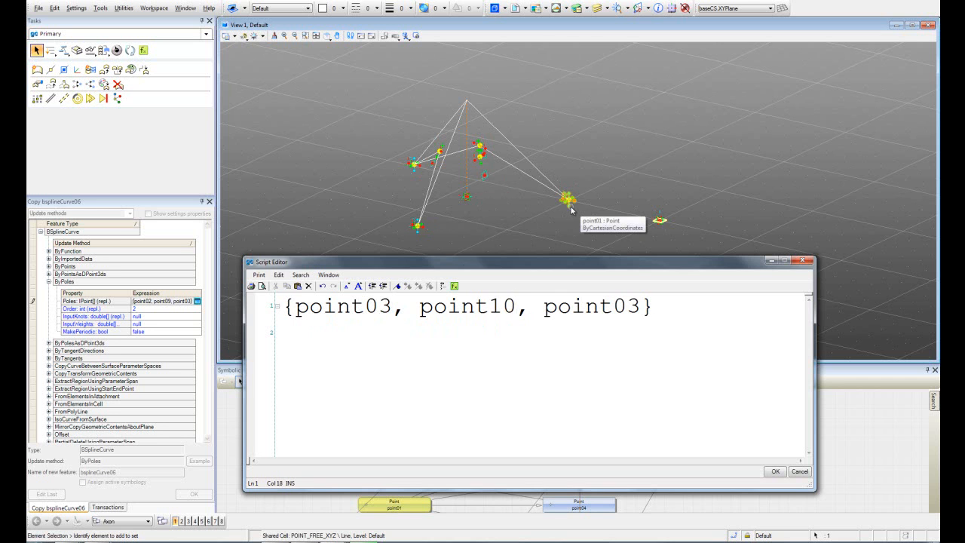
{"action": "left_click_drag", "start_coordinate": [642, 307], "coordinate": [632, 307]}
{"action": "type", "text": "1"}
{"action": "left_click", "coordinate": [774, 471]}
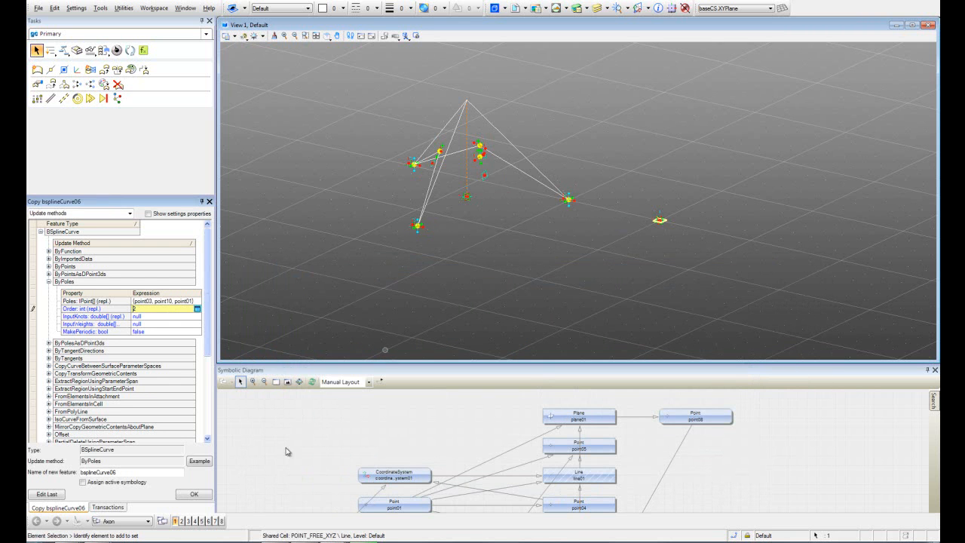
Step: Create the third order-2 base curve and record the three base curves as a transaction
{"action": "left_click", "coordinate": [194, 494]}
{"action": "middle_click_drag", "start_coordinate": [491, 207], "coordinate": [510, 241], "text": "shift"}
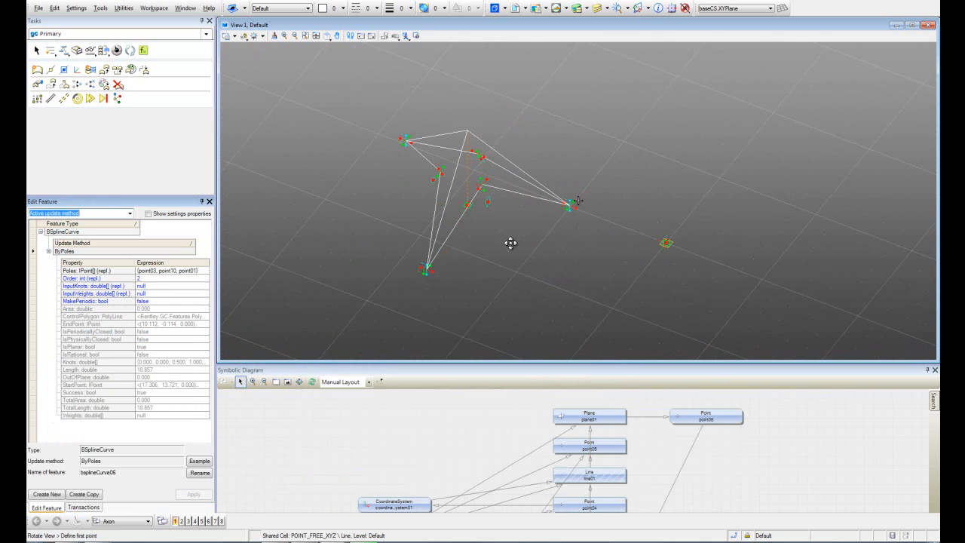
{"action": "key", "text": "Escape"}
{"action": "middle_click_drag", "start_coordinate": [662, 193], "coordinate": [437, 225], "text": "shift"}
{"action": "middle_click_drag", "start_coordinate": [500, 251], "coordinate": [532, 266], "text": "shift"}
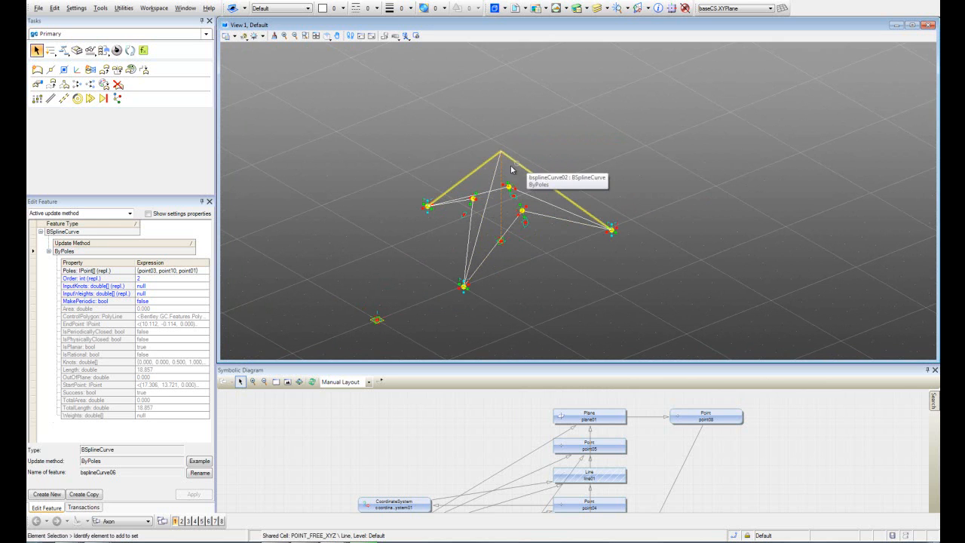
{"action": "middle_click_drag", "start_coordinate": [432, 251], "coordinate": [457, 243], "text": "shift"}
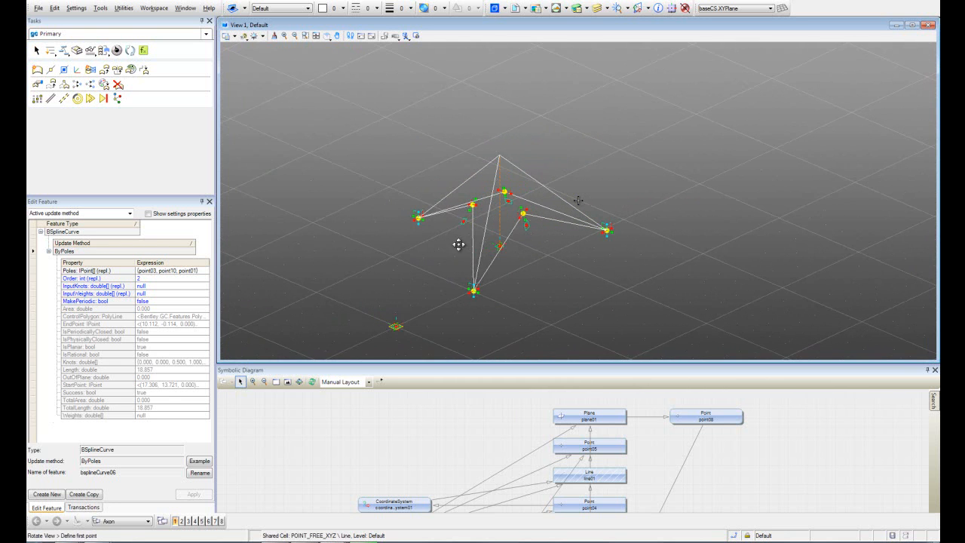
{"action": "left_click", "coordinate": [78, 508]}
{"action": "left_click", "coordinate": [55, 494]}
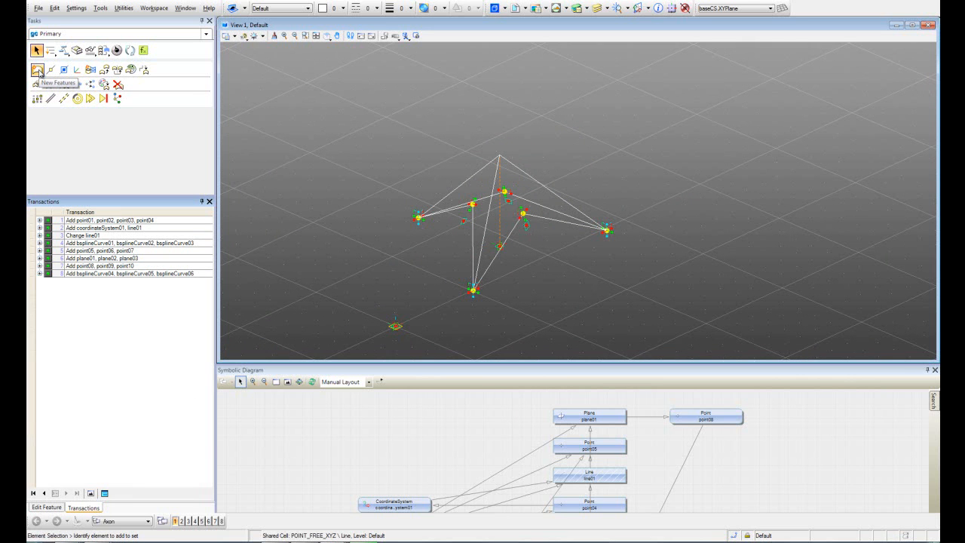
Step: Start a new BSplineSurface feature with the Ruled update method
{"action": "left_click", "coordinate": [37, 70]}
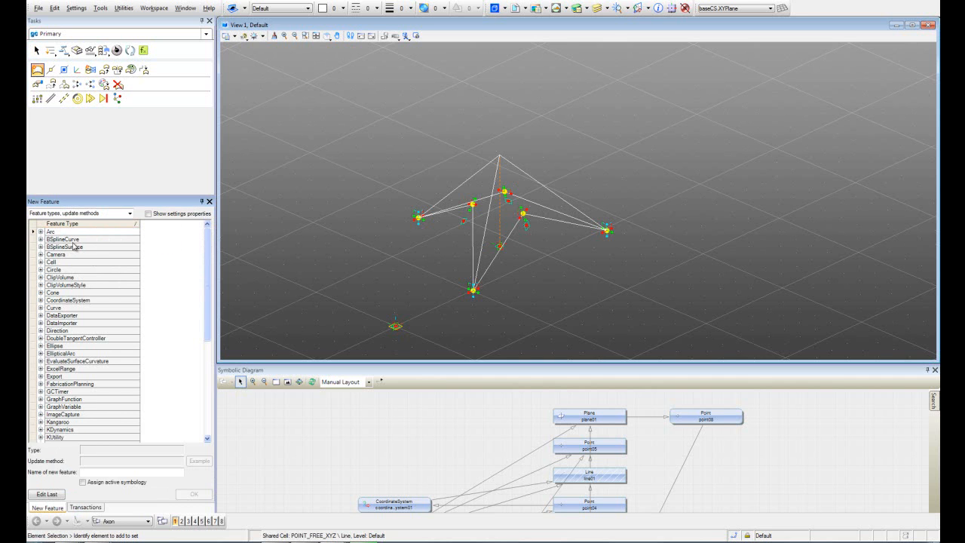
{"action": "left_click", "coordinate": [74, 248]}
{"action": "left_click", "coordinate": [41, 248]}
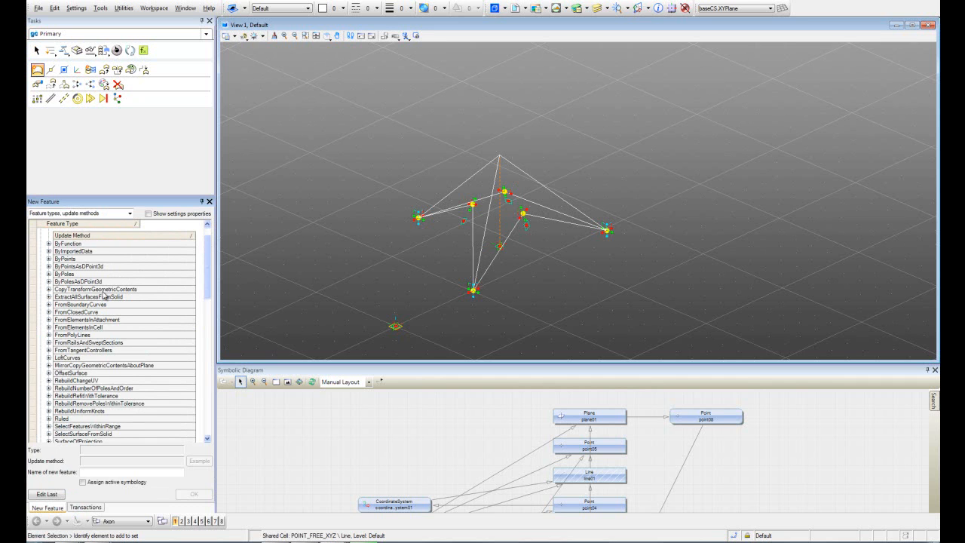
{"action": "left_click", "coordinate": [71, 419]}
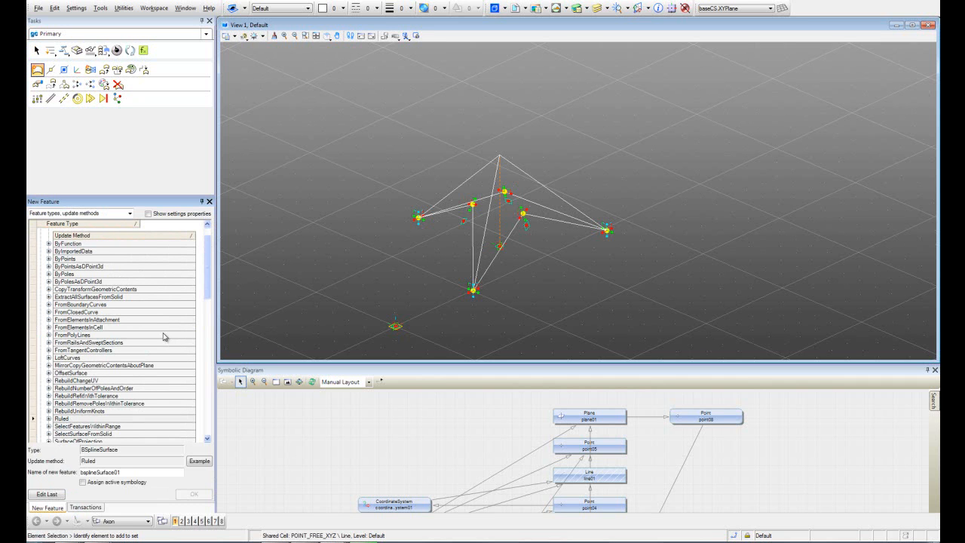
{"action": "scroll", "coordinate": [125, 367], "scroll_direction": "down", "scroll_amount": 3}
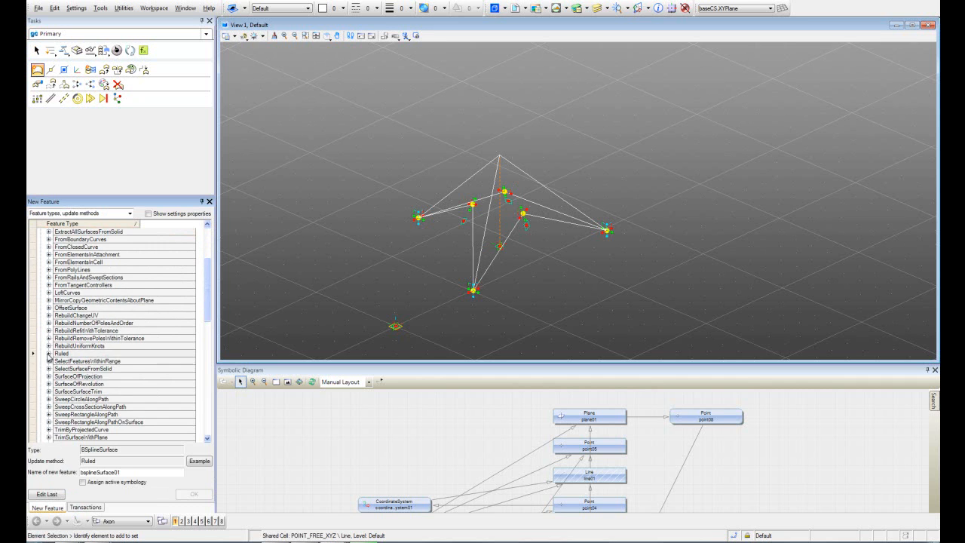
{"action": "left_click", "coordinate": [48, 353]}
{"action": "scroll", "coordinate": [126, 364], "scroll_direction": "down", "scroll_amount": 2}
Step: Set the ruled surface's start curve to bsplineCurve03 and end curve to bsplineCurve06, and create the surface
{"action": "left_click", "coordinate": [188, 326]}
{"action": "middle_click_drag", "start_coordinate": [420, 248], "coordinate": [500, 297], "text": "shift"}
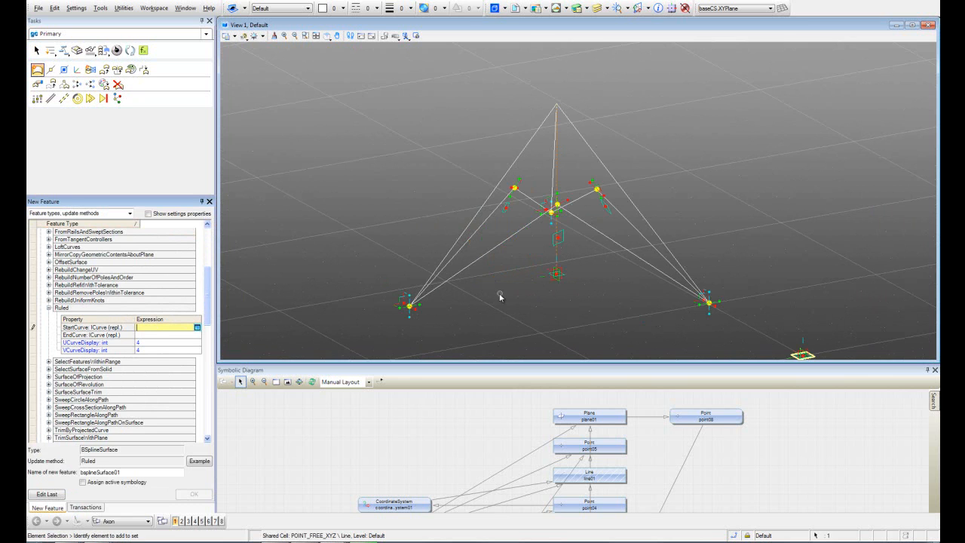
{"action": "left_click", "coordinate": [478, 213]}
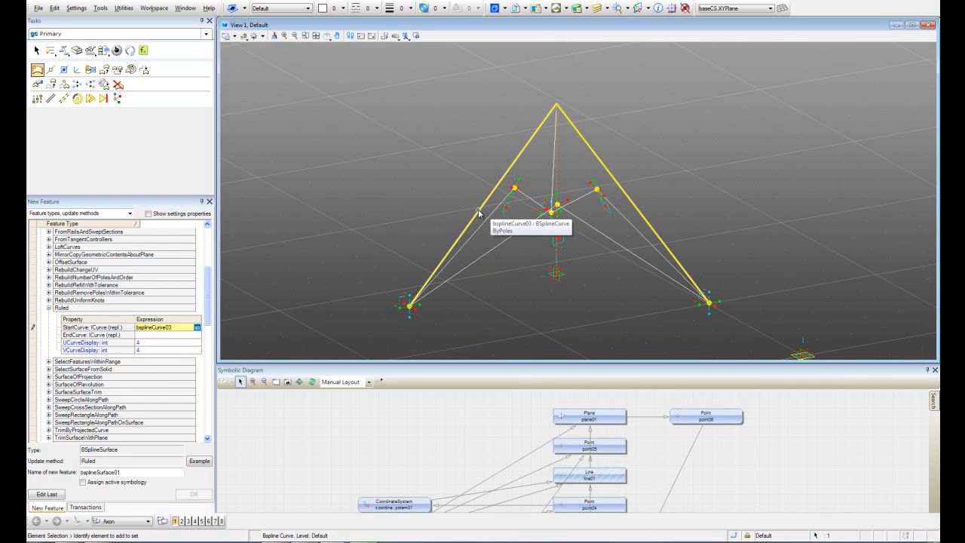
{"action": "left_click", "coordinate": [497, 249]}
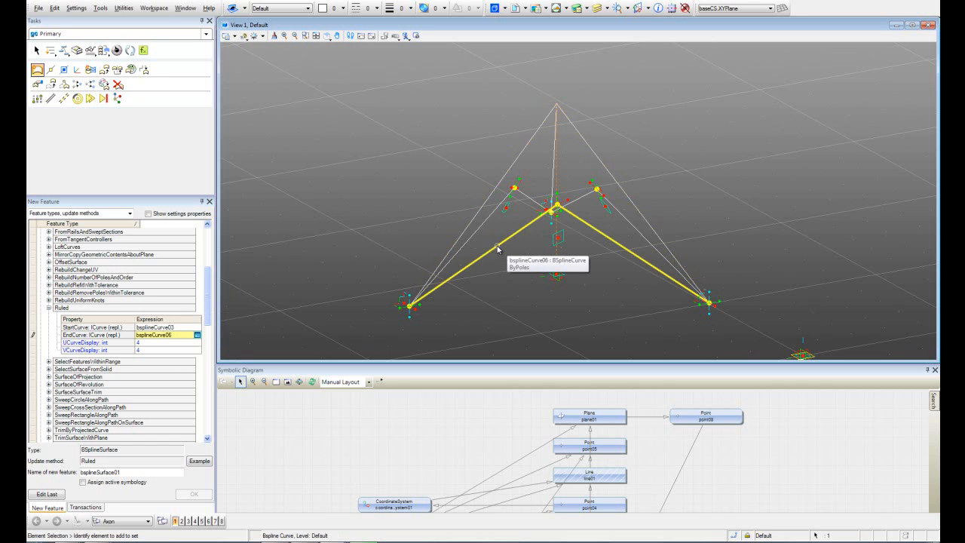
{"action": "left_click", "coordinate": [183, 328]}
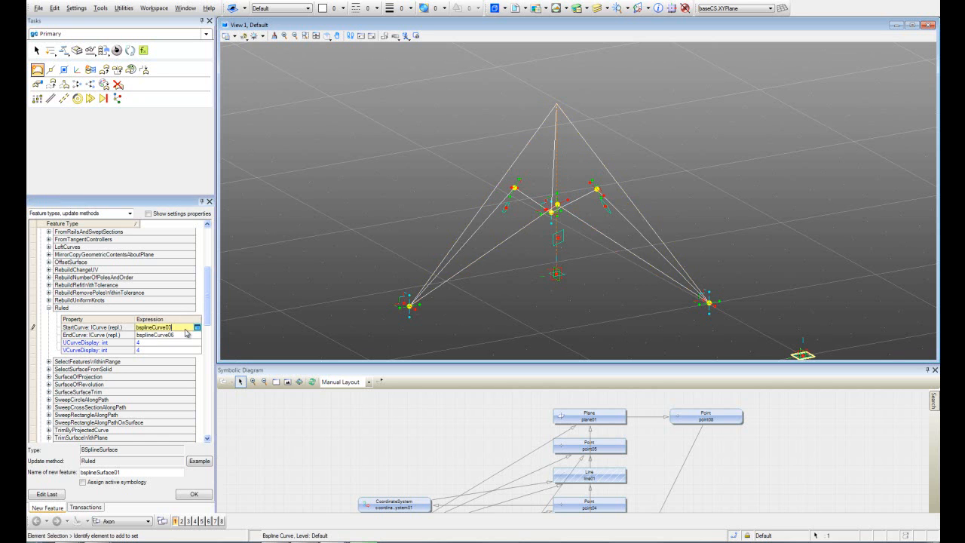
{"action": "left_click", "coordinate": [205, 494]}
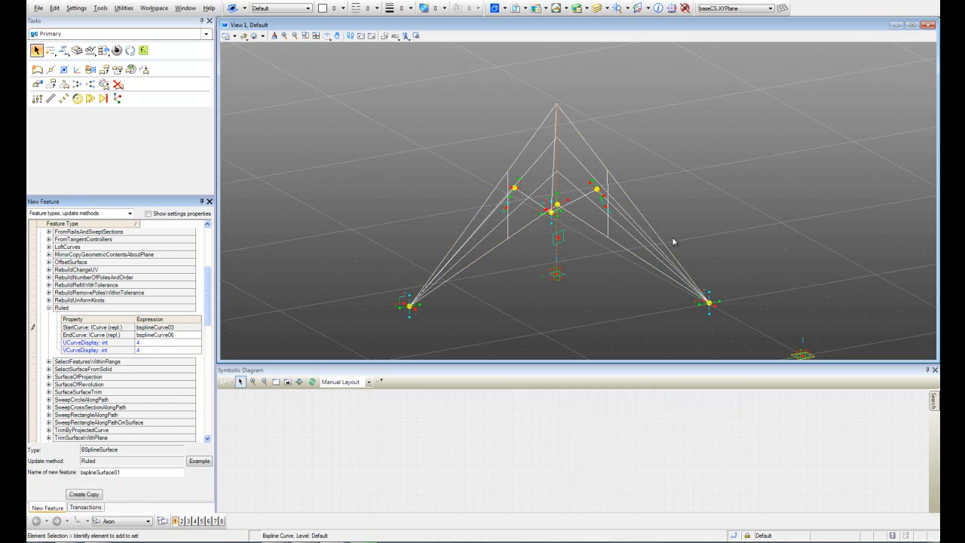
Step: Change the existing ruled surface's start curve to bsplineCurve01 and its end curve to bsplineCurve04
{"action": "middle_click_drag", "start_coordinate": [625, 249], "coordinate": [386, 249], "text": "shift"}
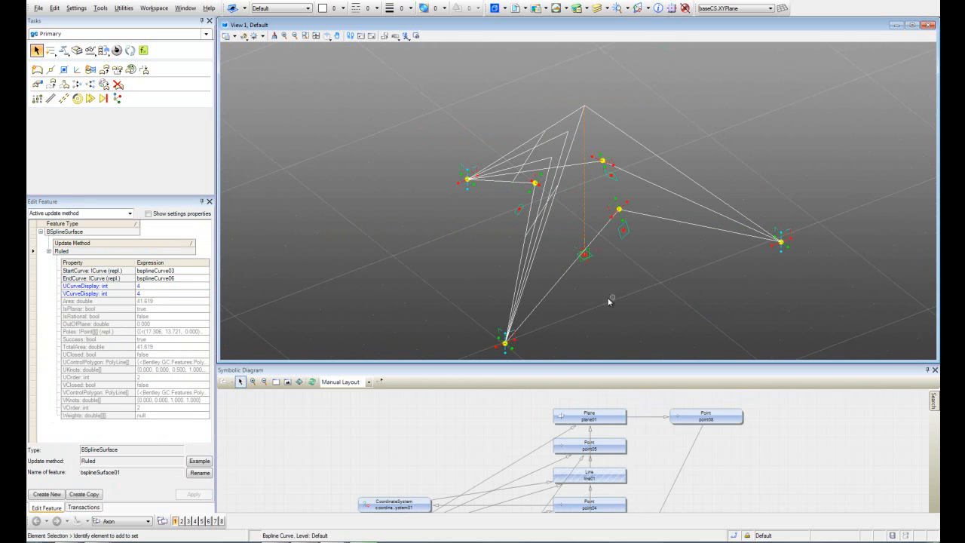
{"action": "middle_click_drag", "start_coordinate": [619, 299], "coordinate": [508, 273]}
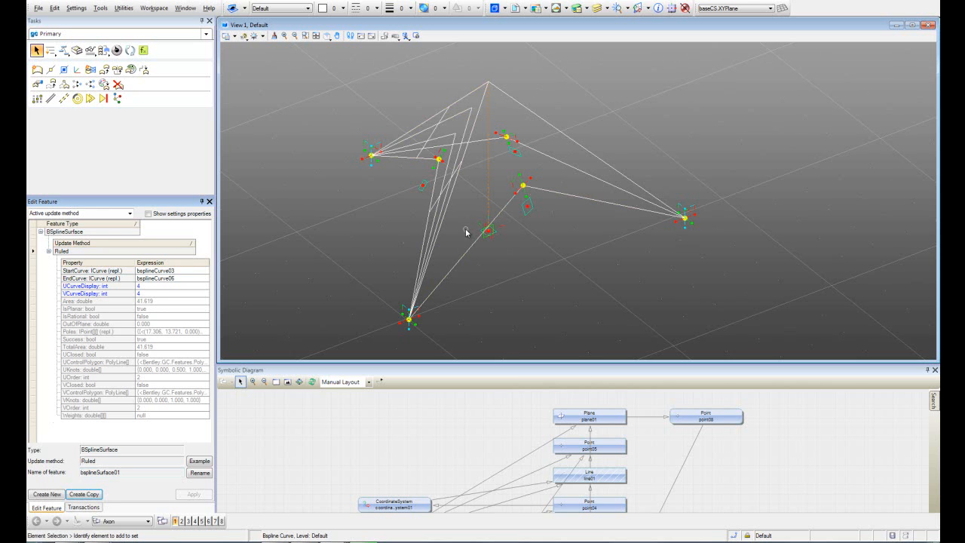
{"action": "left_click", "coordinate": [190, 271]}
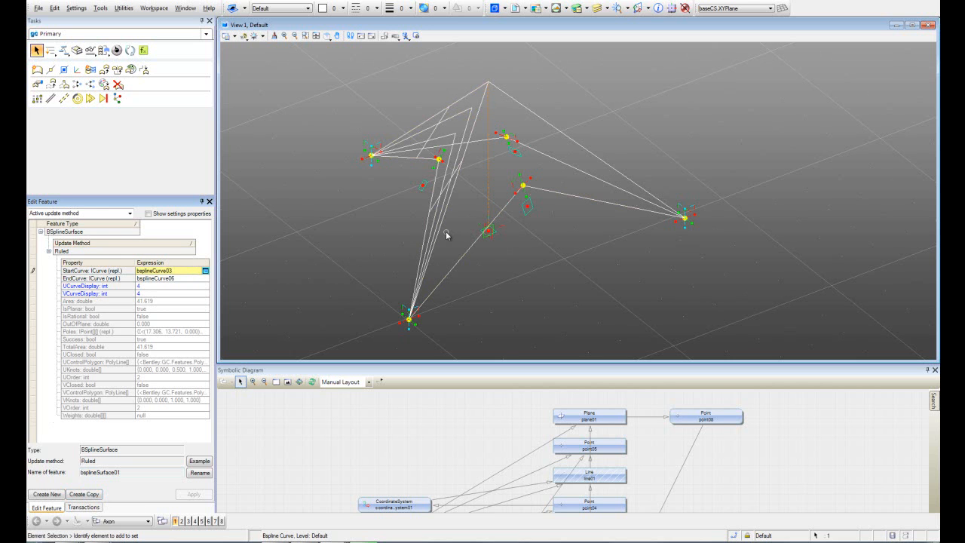
{"action": "key", "text": "BackSpace"}
{"action": "type", "text": "1"}
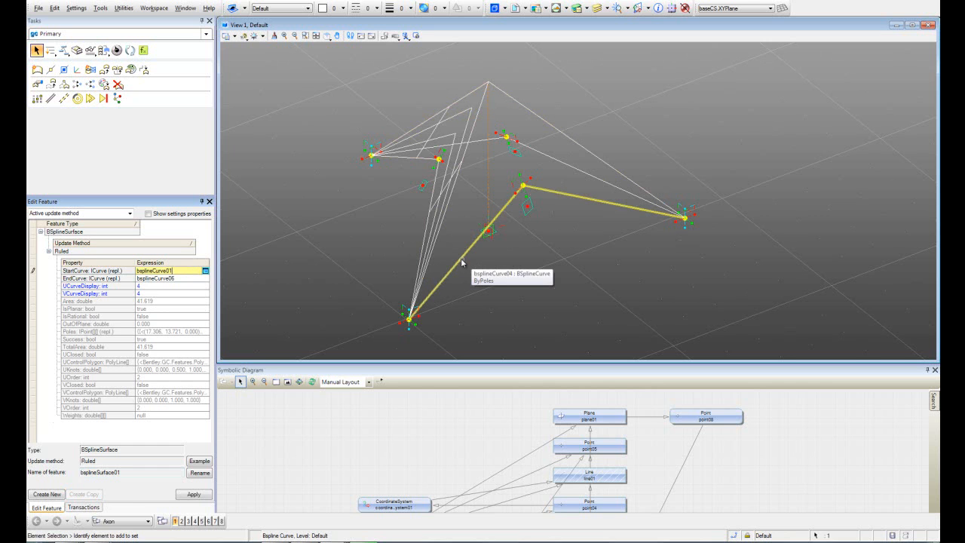
{"action": "left_click", "coordinate": [181, 278]}
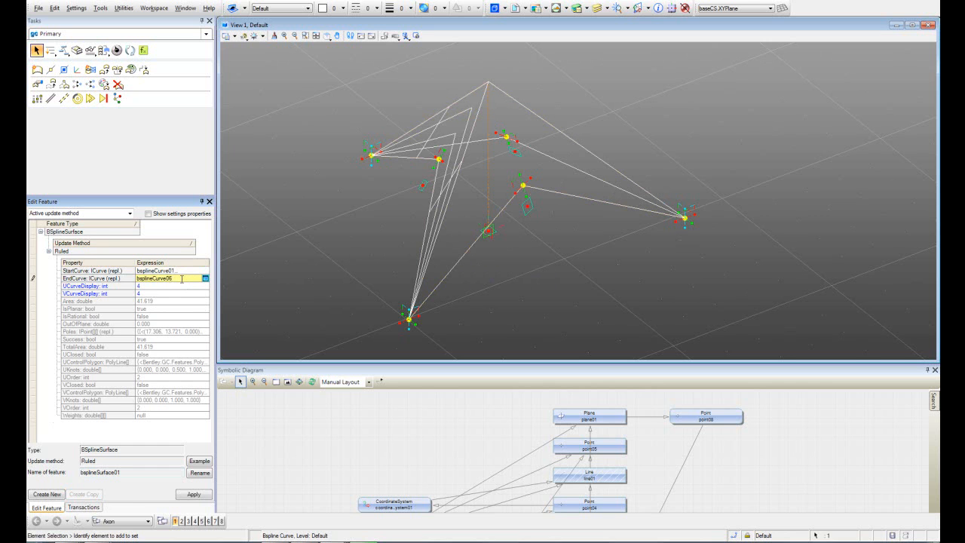
{"action": "key", "text": "Return"}
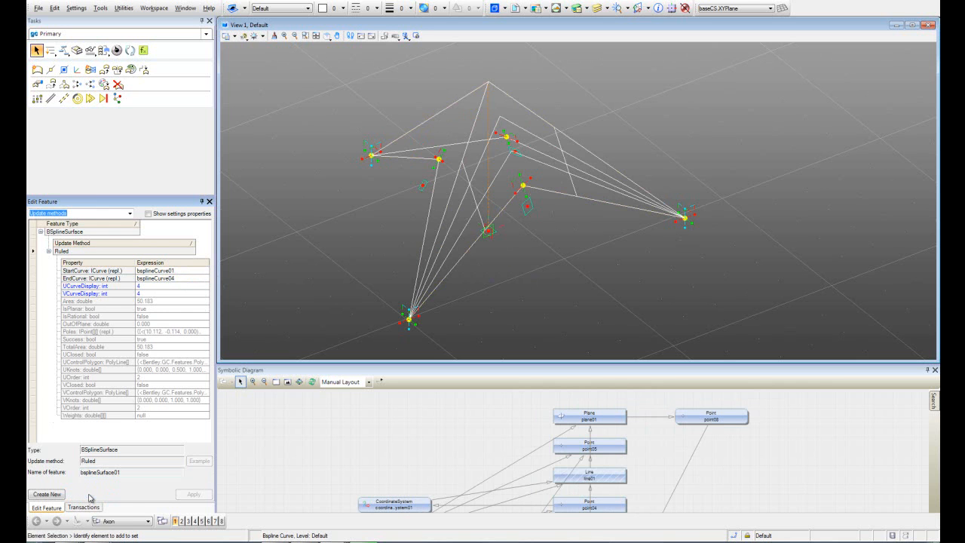
Step: Create a copy of the ruled surface with start curve bsplineCurve03 and end curve bsplineCurve06
{"action": "left_click", "coordinate": [83, 493]}
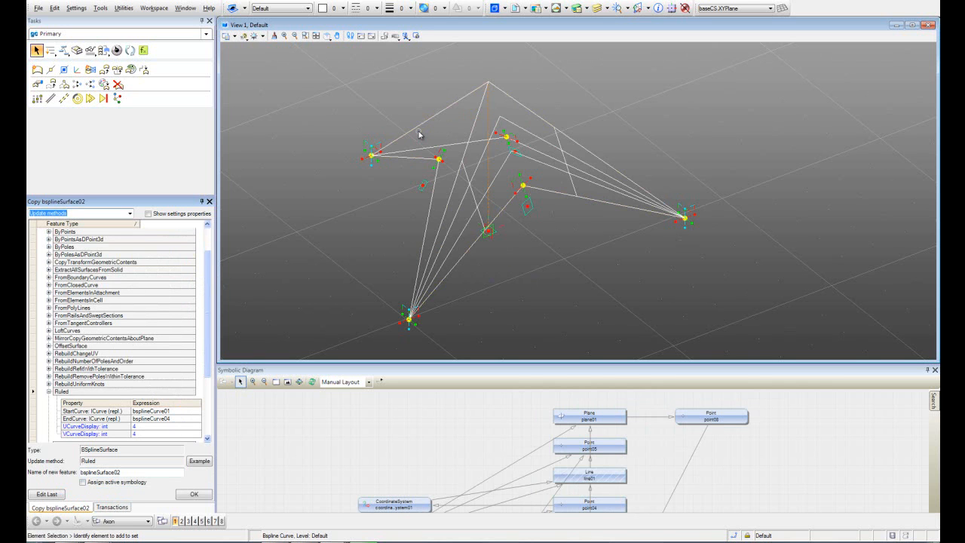
{"action": "left_click", "coordinate": [184, 410]}
{"action": "left_click", "coordinate": [177, 419]}
{"action": "key", "text": "Return"}
Step: Create another copy of the ruled surface with start curve bsplineCurve02 and end curve bsplineCurve05
{"action": "middle_click_drag", "start_coordinate": [601, 238], "coordinate": [576, 249], "text": "shift"}
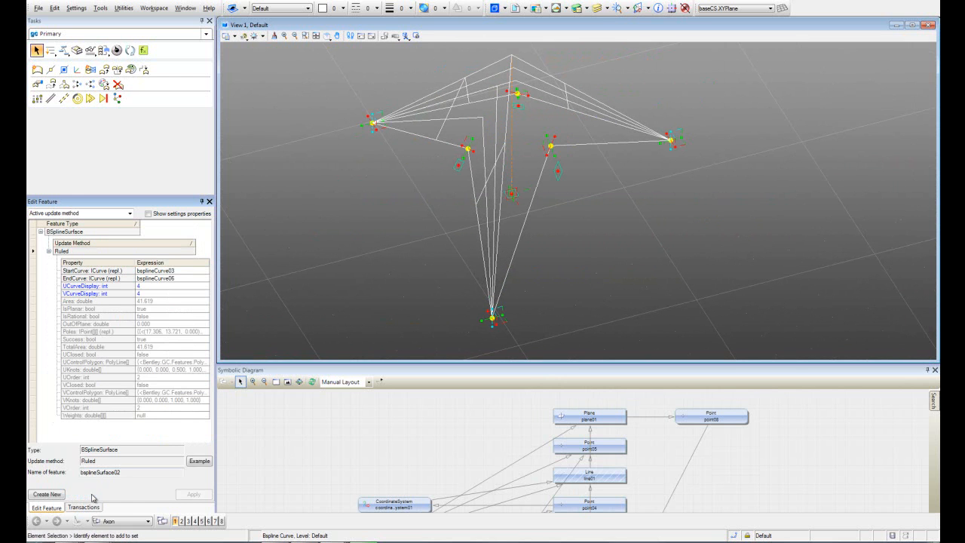
{"action": "left_click", "coordinate": [97, 494]}
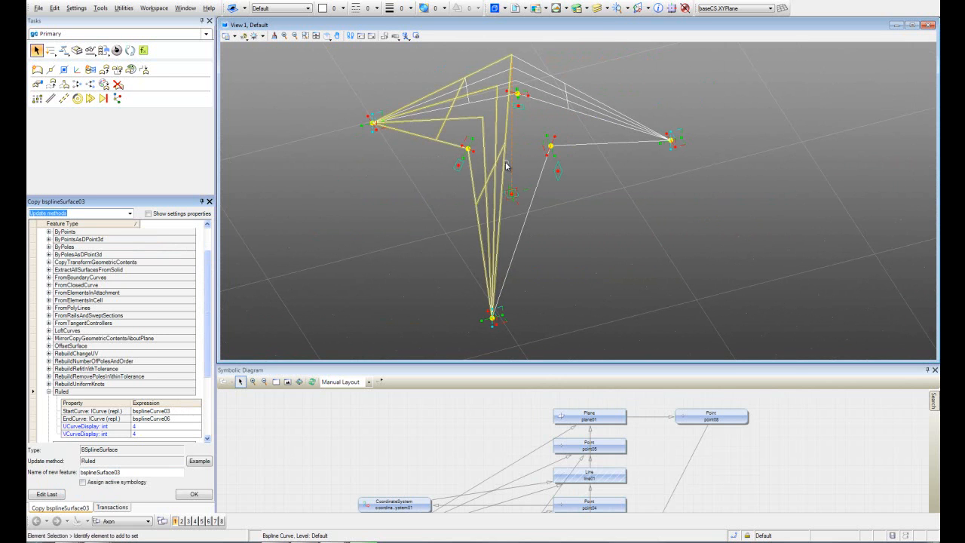
{"action": "left_click", "coordinate": [184, 411]}
{"action": "key", "text": "BackSpace"}
{"action": "type", "text": "2"}
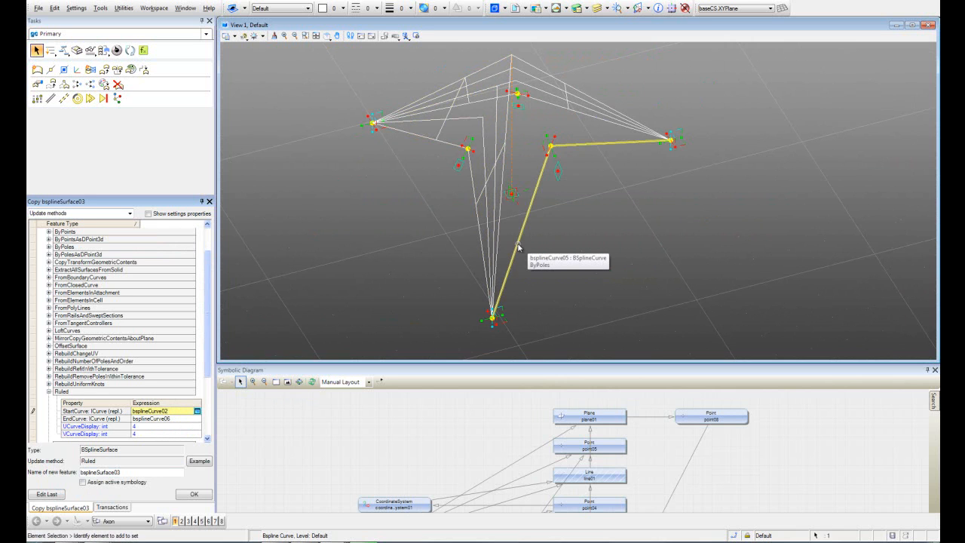
{"action": "left_click", "coordinate": [180, 419]}
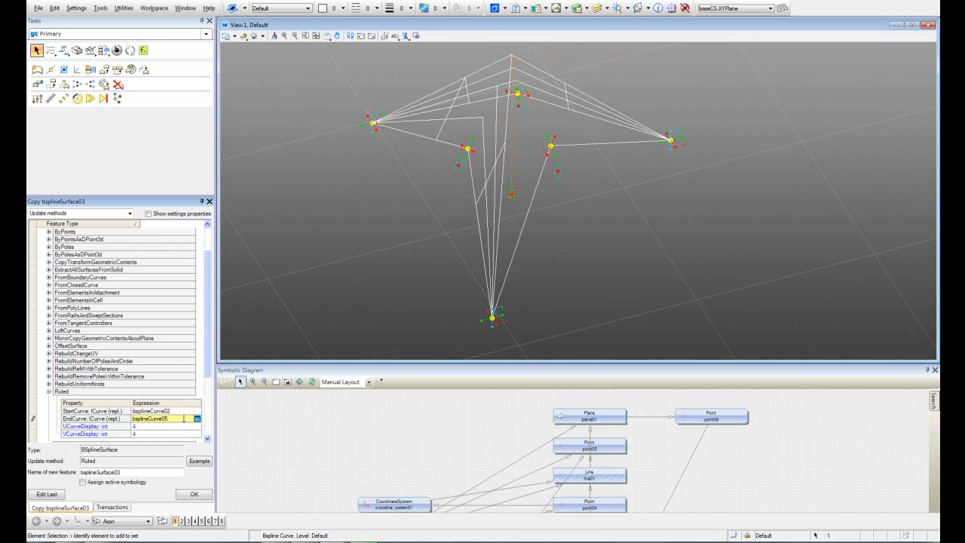
{"action": "left_click", "coordinate": [194, 494]}
Step: Inspect the three ruled surfaces from several angles and record them as a transaction
{"action": "mouse_move", "coordinate": [571, 249]}
{"action": "middle_mouse_down", "text": "shift"}
{"action": "mouse_move", "coordinate": [556, 198]}
{"action": "mouse_move", "coordinate": [455, 188]}
{"action": "mouse_move", "coordinate": [407, 236]}
{"action": "mouse_move", "coordinate": [660, 263]}
{"action": "mouse_move", "coordinate": [714, 220]}
{"action": "mouse_move", "coordinate": [473, 249]}
{"action": "middle_mouse_up", "text": "shift"}
{"action": "right_click", "coordinate": [473, 249]}
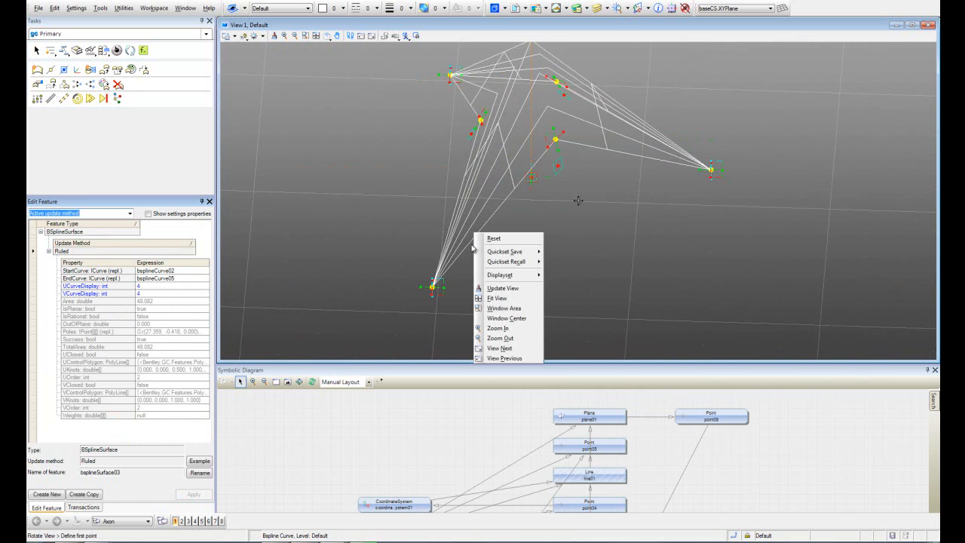
{"action": "middle_click_drag", "start_coordinate": [394, 220], "coordinate": [383, 250], "text": "shift"}
{"action": "scroll", "coordinate": [382, 249], "scroll_direction": "down", "scroll_amount": 1}
{"action": "middle_click_drag", "start_coordinate": [358, 218], "coordinate": [780, 194], "text": "shift"}
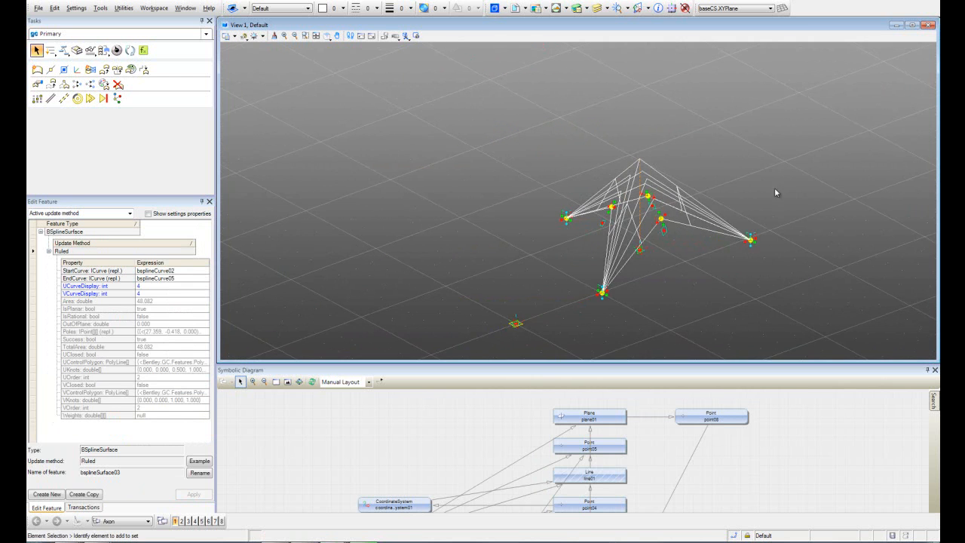
{"action": "middle_click_drag", "start_coordinate": [650, 261], "coordinate": [542, 246]}
{"action": "mouse_move", "coordinate": [450, 259]}
{"action": "middle_mouse_down", "text": "shift"}
{"action": "mouse_move", "coordinate": [447, 238]}
{"action": "mouse_move", "coordinate": [455, 241]}
{"action": "middle_mouse_up", "text": "shift"}
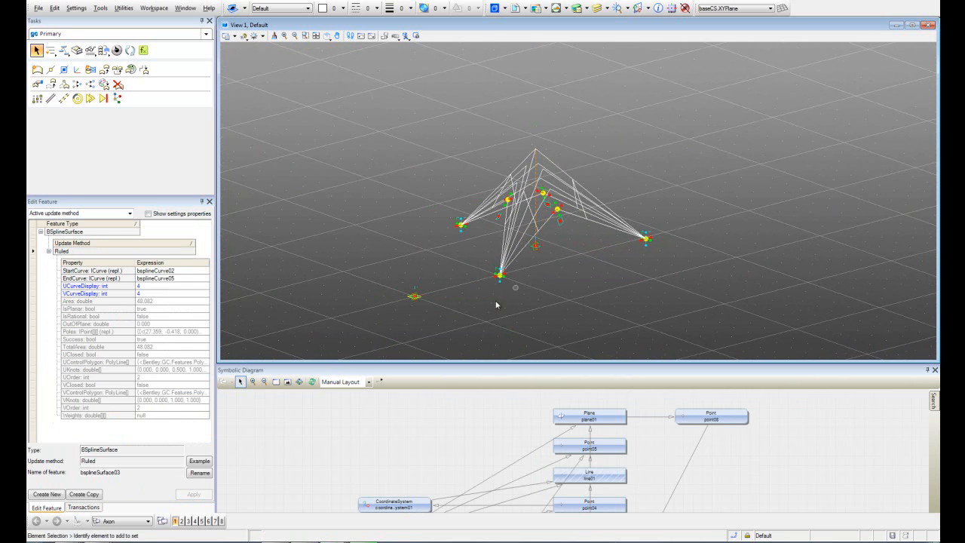
{"action": "left_click", "coordinate": [84, 506]}
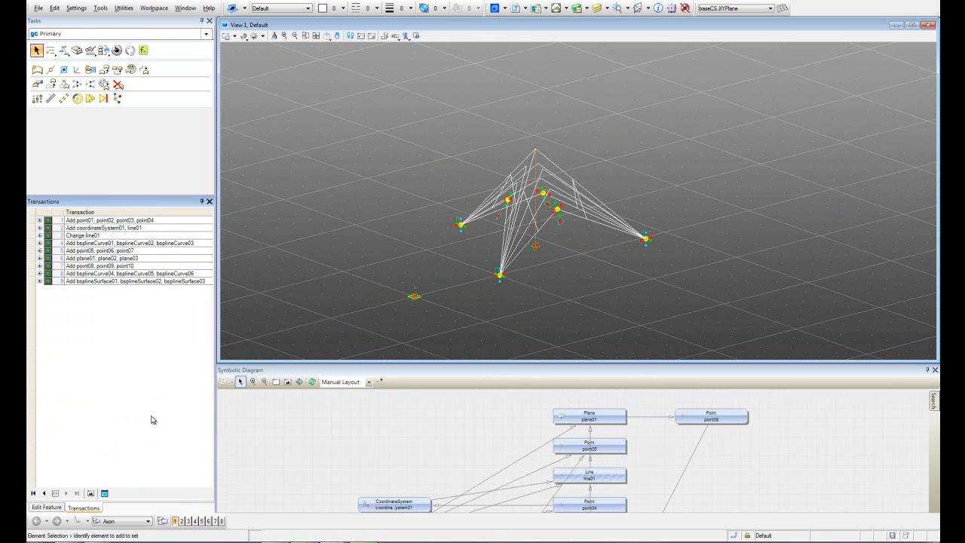
Step: Create a new model named lawcurve and turn the camera off in its front view
{"action": "middle_click_drag", "start_coordinate": [480, 249], "coordinate": [509, 269], "text": "shift"}
{"action": "scroll", "coordinate": [522, 276], "scroll_direction": "up", "scroll_amount": 2}
{"action": "middle_click_drag", "start_coordinate": [580, 255], "coordinate": [564, 289]}
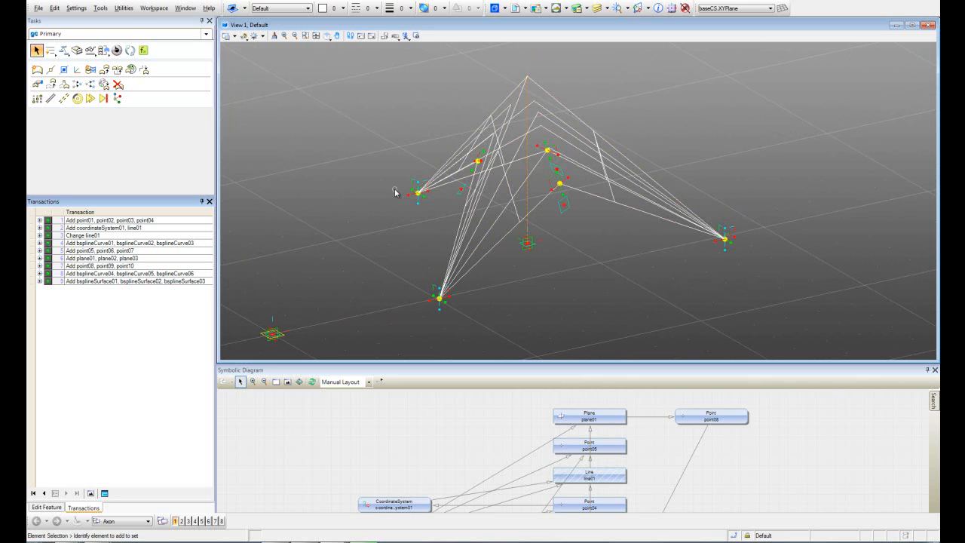
{"action": "left_click", "coordinate": [101, 8]}
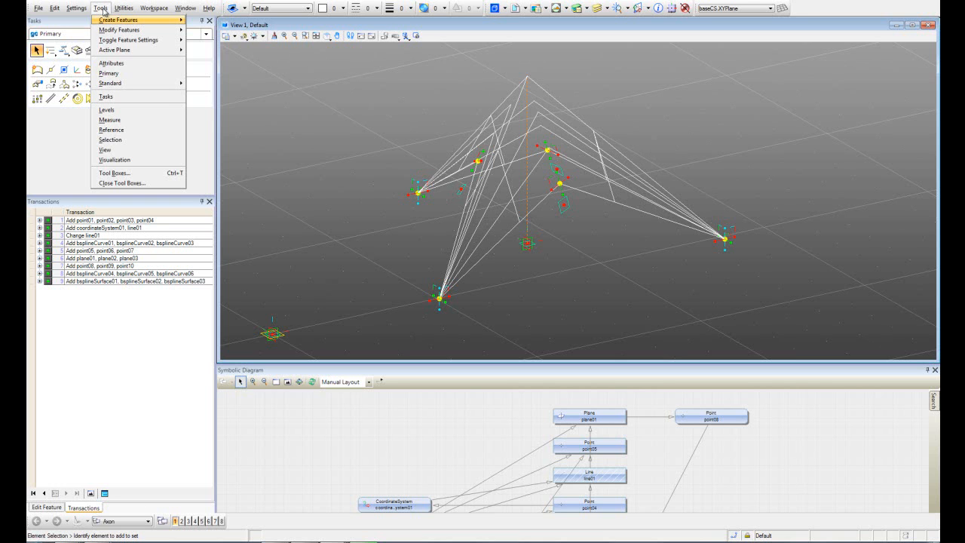
{"action": "mouse_move", "coordinate": [108, 22]}
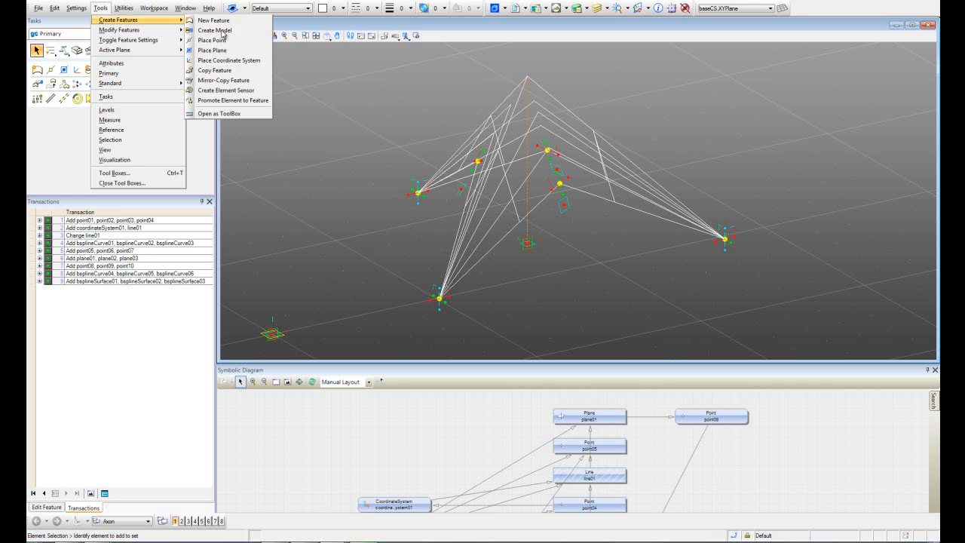
{"action": "left_click", "coordinate": [215, 30]}
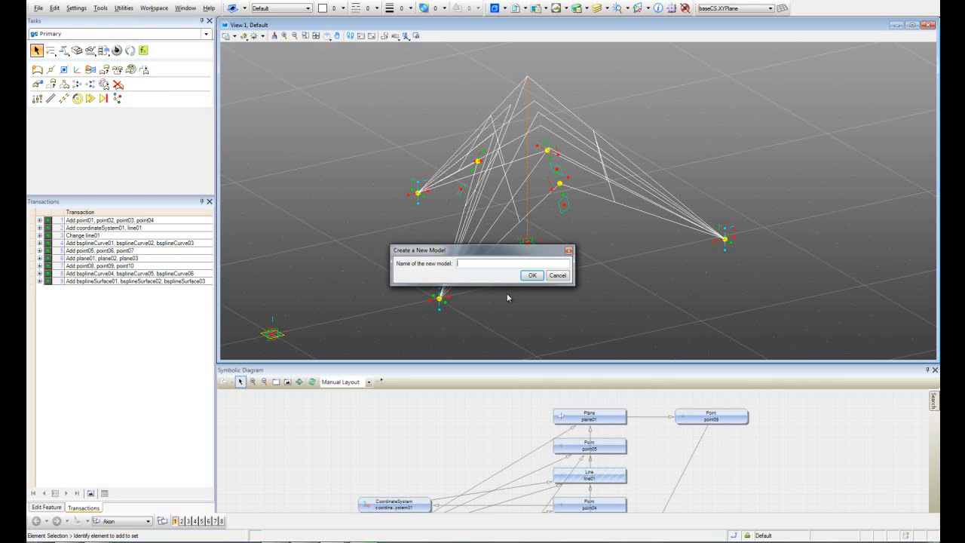
{"action": "type", "text": "lawcurve"}
{"action": "left_click", "coordinate": [532, 276]}
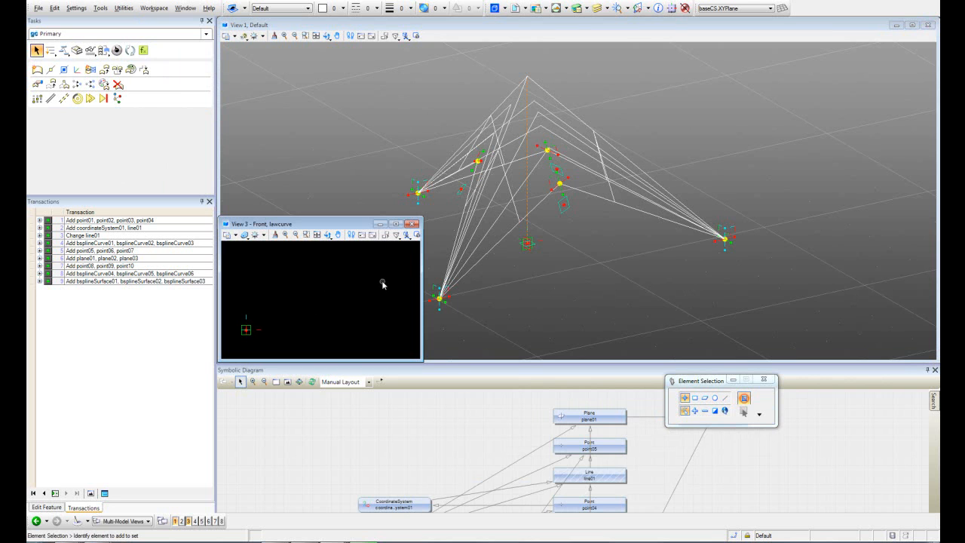
{"action": "left_click", "coordinate": [397, 236]}
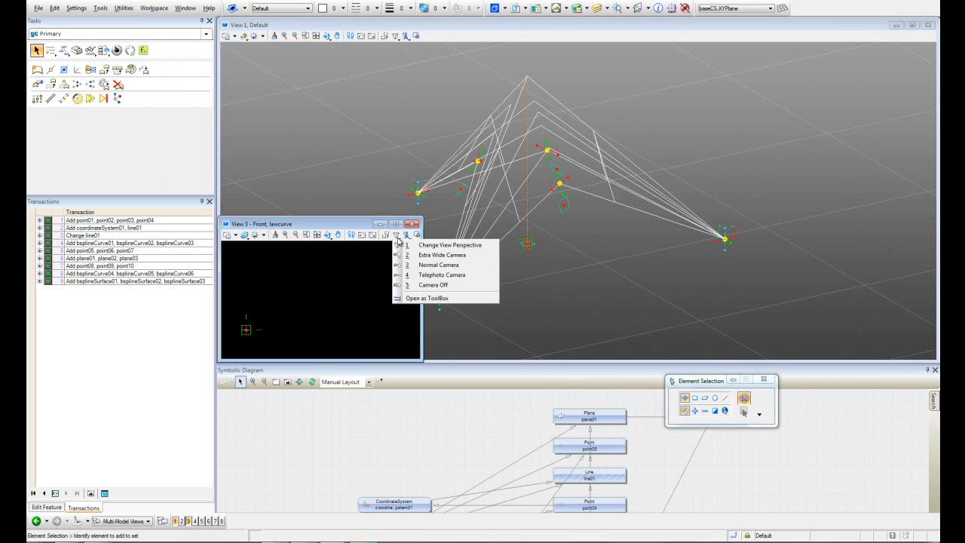
{"action": "left_click", "coordinate": [430, 285]}
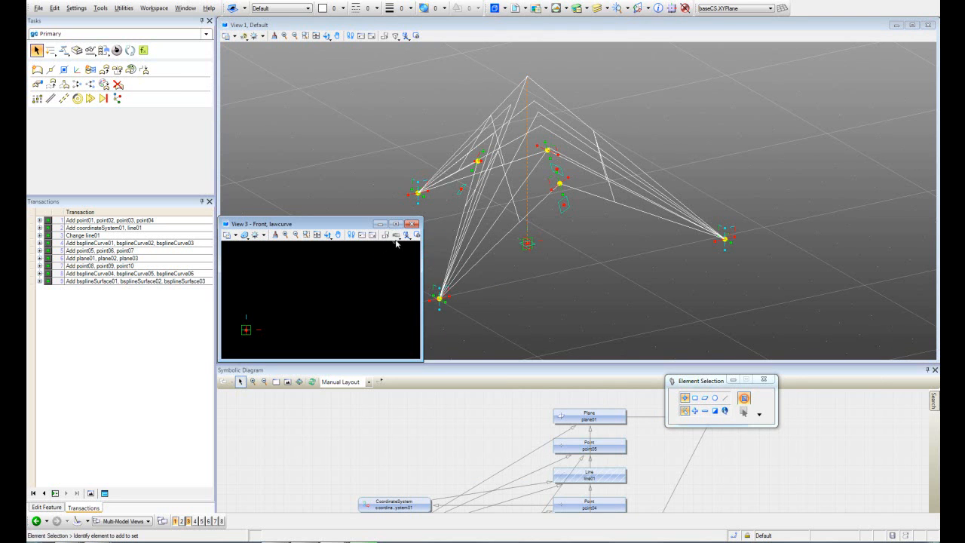
Step: Switch the lawcurve model's view to the top orientation and place the base coordinate system near its lower-left corner
{"action": "left_click", "coordinate": [328, 235]}
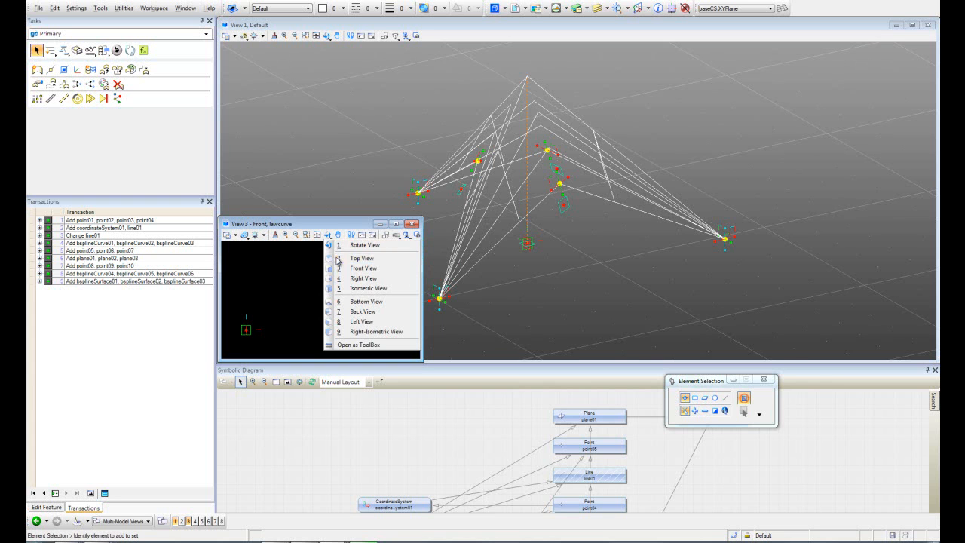
{"action": "left_click", "coordinate": [336, 259]}
{"action": "middle_click_drag", "start_coordinate": [274, 289], "coordinate": [268, 322]}
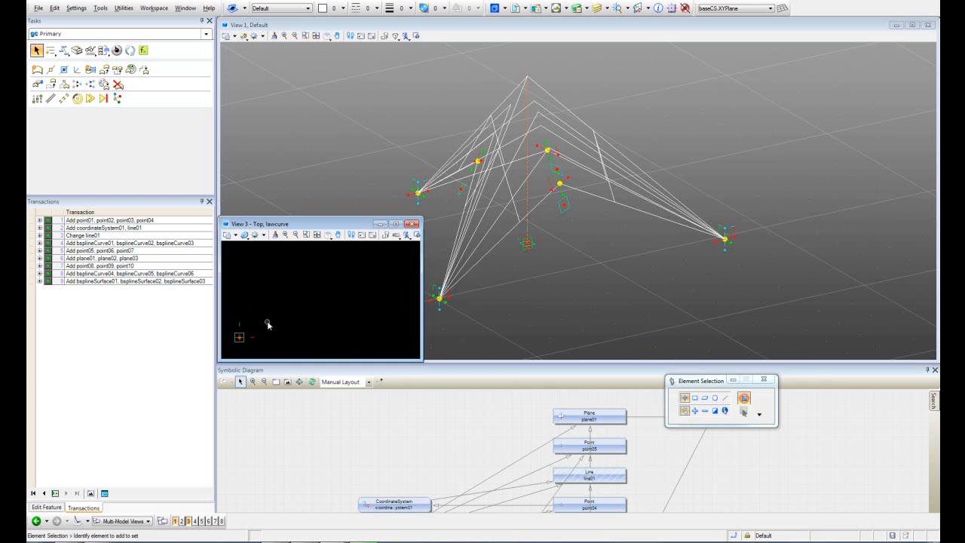
Step: Start a new feature and examine the LawCurve update methods and the inputs that ByControlPoints requires
{"action": "left_click", "coordinate": [37, 70]}
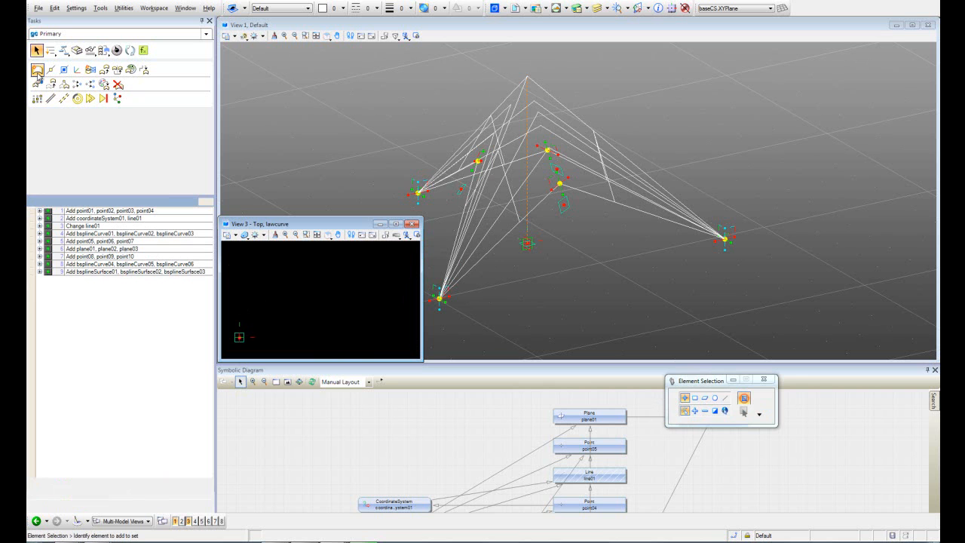
{"action": "left_click_drag", "start_coordinate": [209, 266], "coordinate": [205, 344]}
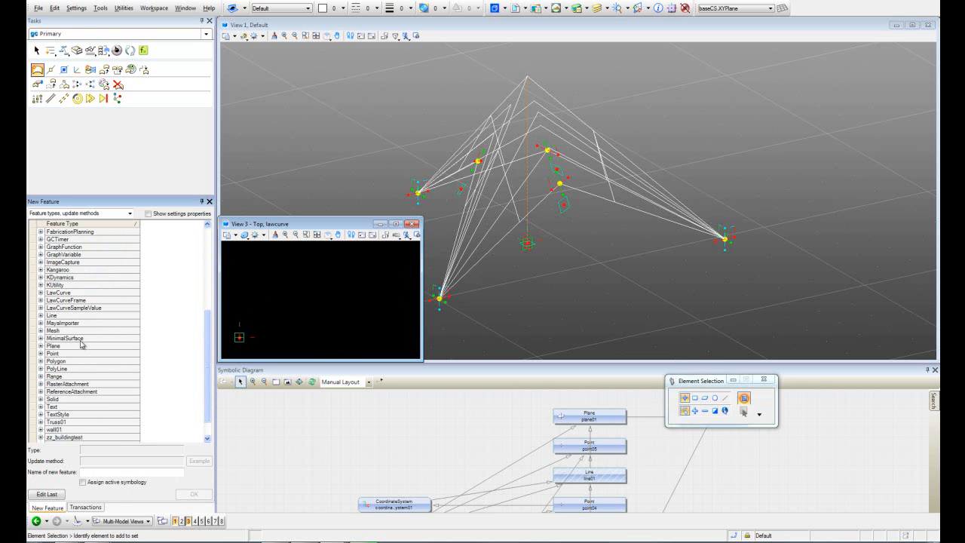
{"action": "left_click", "coordinate": [49, 296]}
{"action": "left_click", "coordinate": [41, 293]}
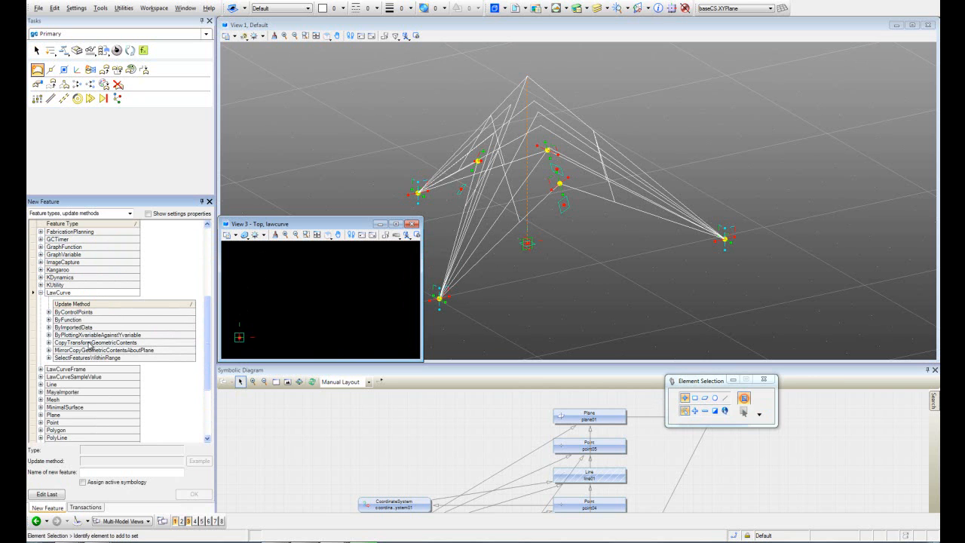
{"action": "left_click", "coordinate": [56, 313]}
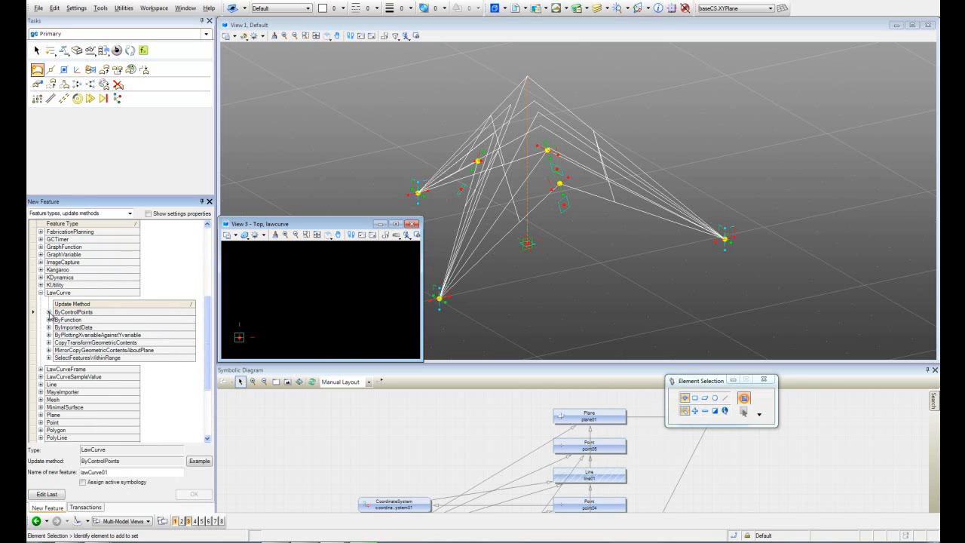
{"action": "left_click", "coordinate": [49, 312]}
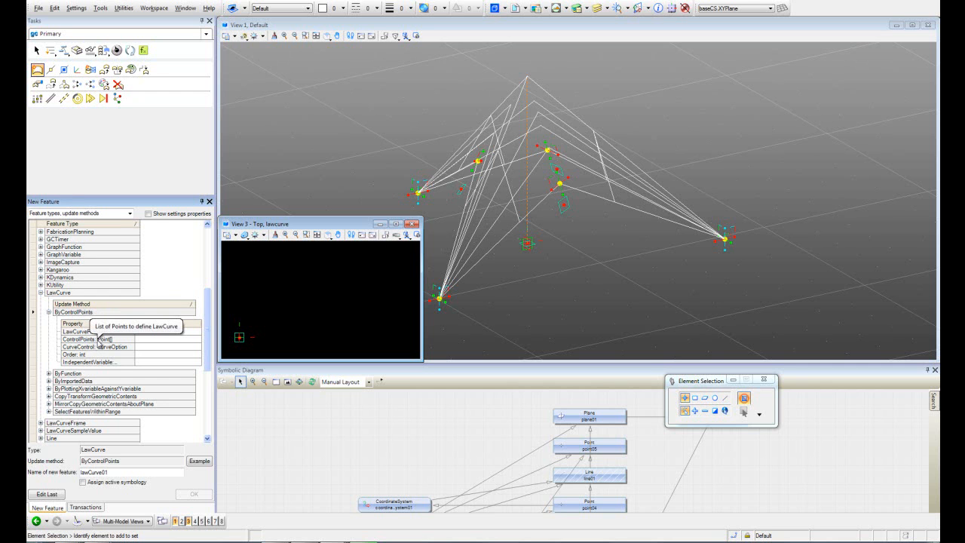
{"action": "left_click", "coordinate": [40, 293]}
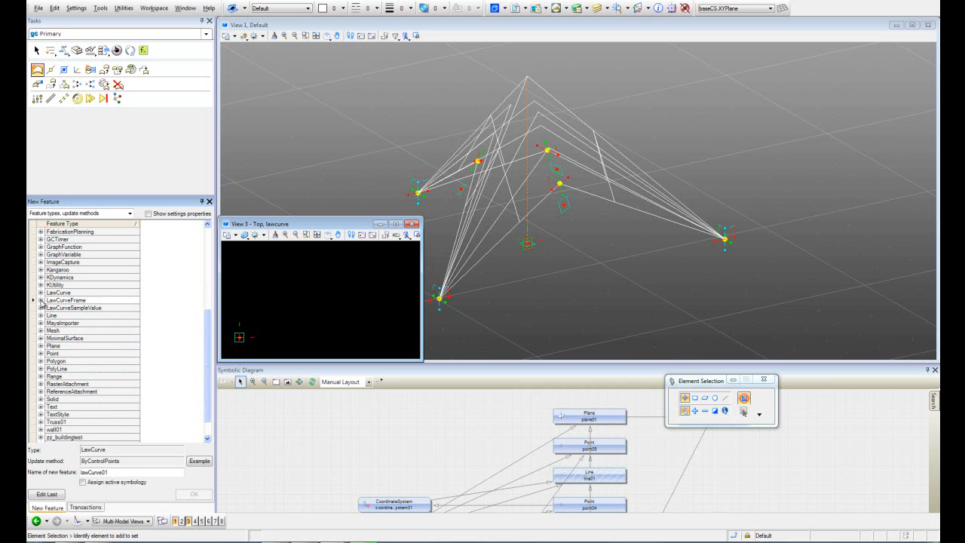
Step: Choose the LawCurveFrame feature with the FromPlane method and use lawcurve_baseCS.XYPlane as its plane
{"action": "left_click", "coordinate": [41, 301]}
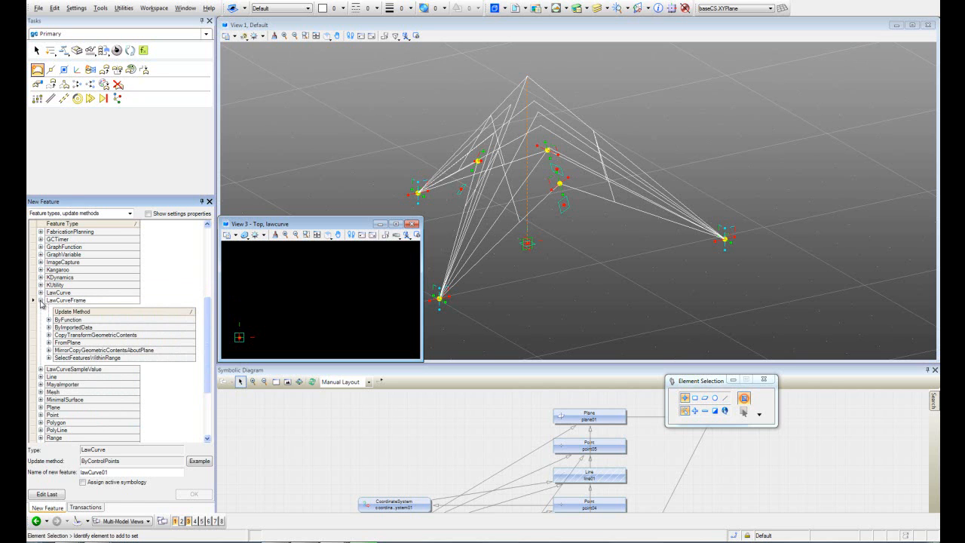
{"action": "left_click", "coordinate": [76, 343]}
{"action": "left_click", "coordinate": [49, 343]}
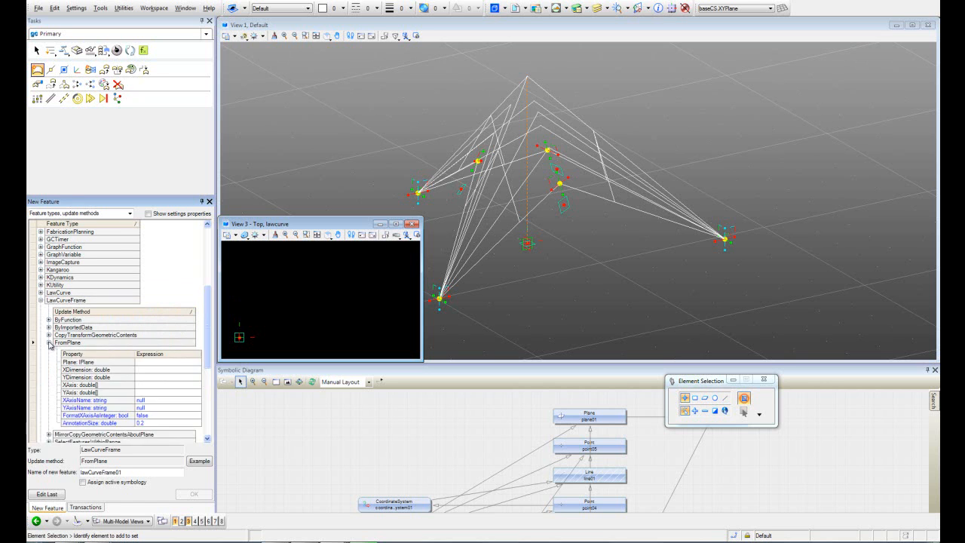
{"action": "middle_click_drag", "start_coordinate": [280, 330], "coordinate": [315, 298]}
{"action": "scroll", "coordinate": [277, 316], "scroll_direction": "up", "scroll_amount": 3}
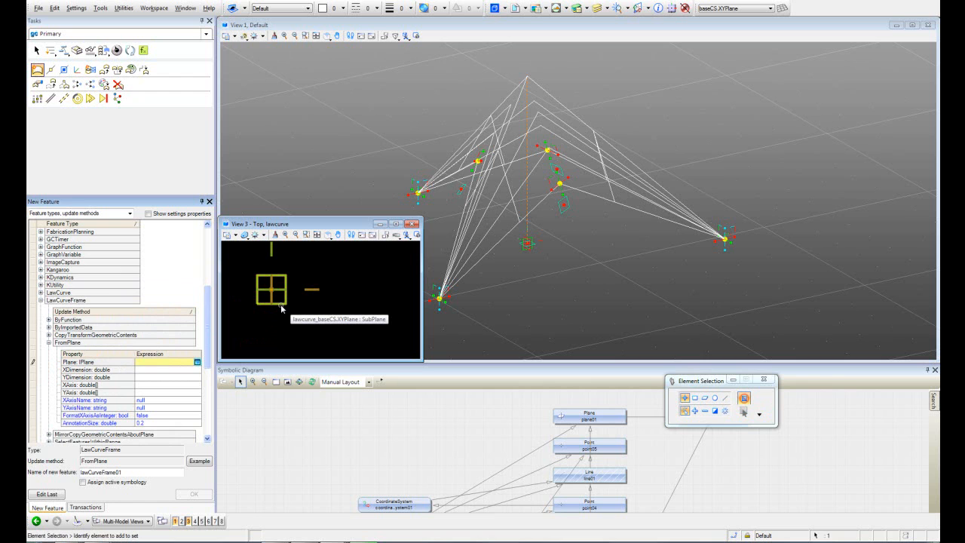
{"action": "left_click", "coordinate": [281, 304]}
{"action": "left_click", "coordinate": [280, 305]}
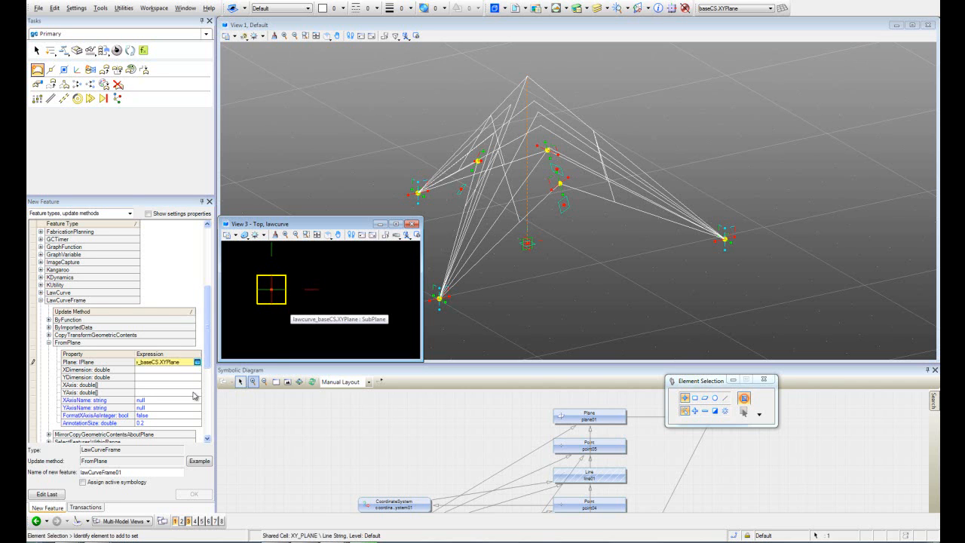
Step: Set both the XDimension and the YDimension of the law curve frame to 5
{"action": "left_click", "coordinate": [164, 369]}
{"action": "scroll", "coordinate": [312, 328], "scroll_direction": "down", "scroll_amount": 2}
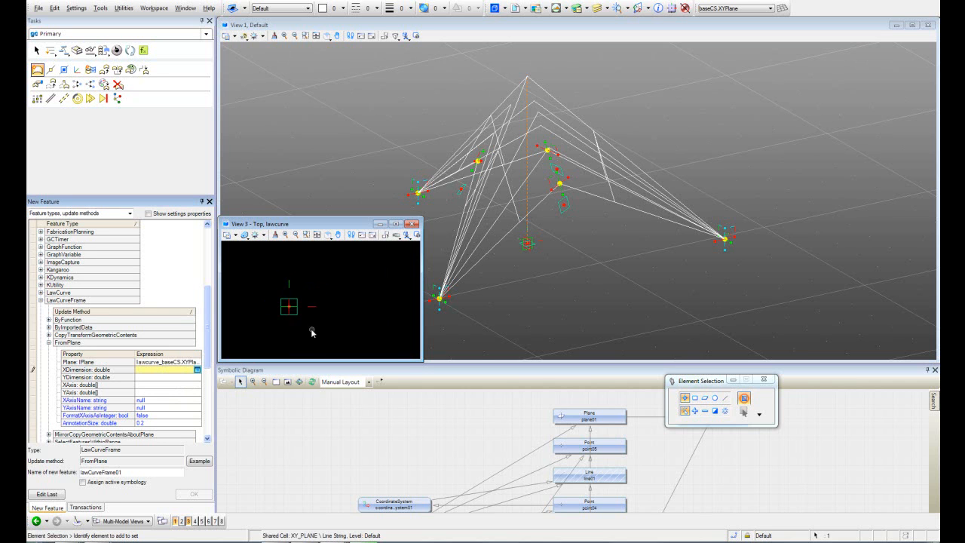
{"action": "middle_click_drag", "start_coordinate": [352, 312], "coordinate": [309, 338]}
{"action": "type", "text": "5"}
{"action": "left_click", "coordinate": [153, 377]}
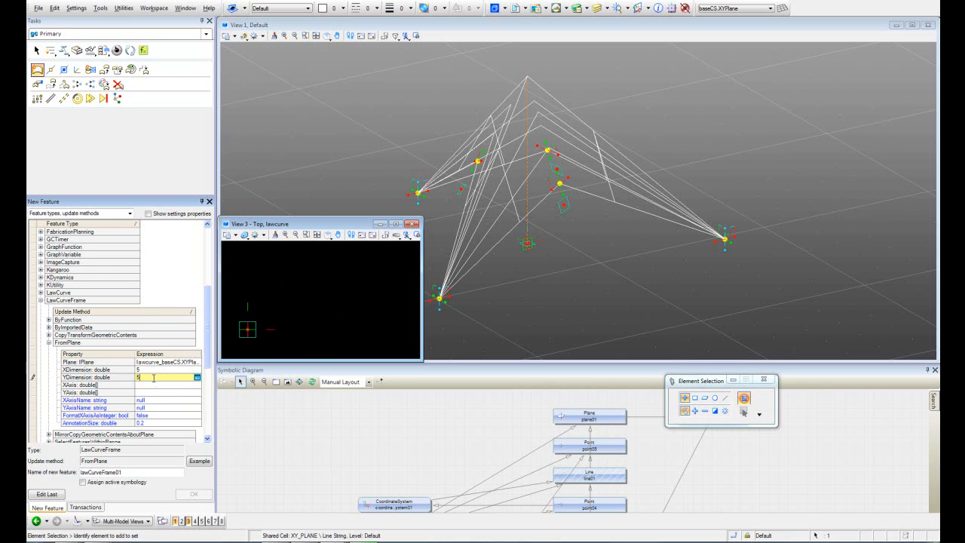
{"action": "type", "text": "5"}
Step: Define the frame's XAxis with the expression Series(0,5,1) and copy that expression for reuse
{"action": "left_click", "coordinate": [150, 384]}
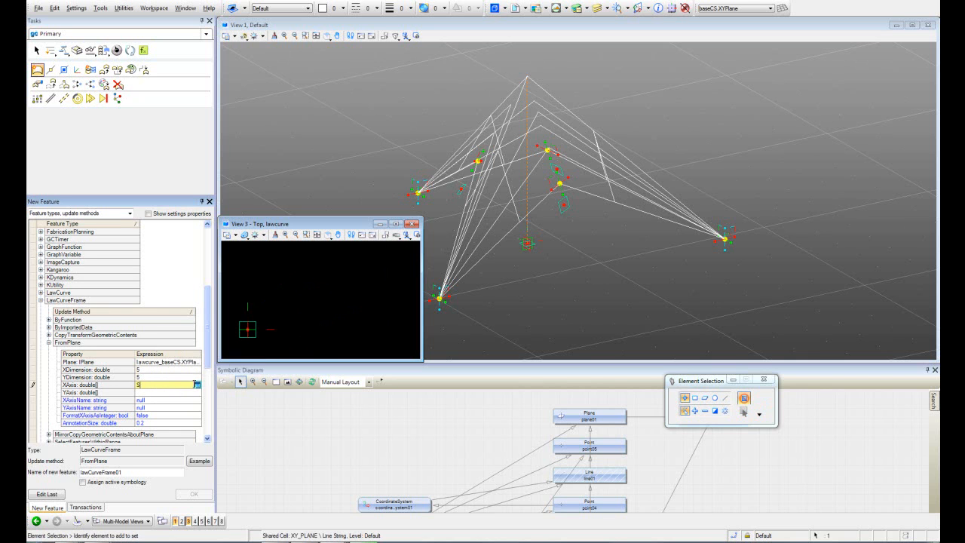
{"action": "left_click", "coordinate": [196, 385]}
{"action": "key", "text": "End"}
{"action": "type", "text": "eries"}
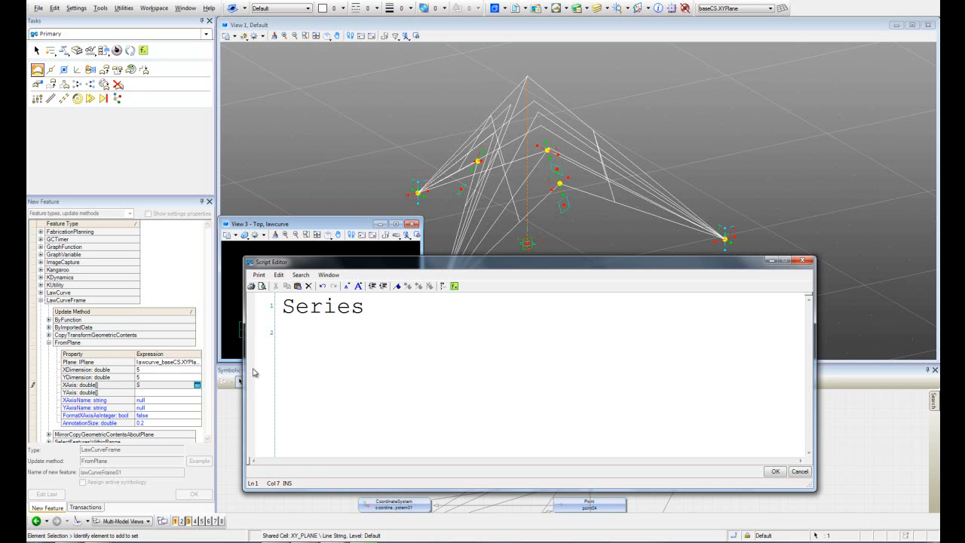
{"action": "type", "text": "(0"}
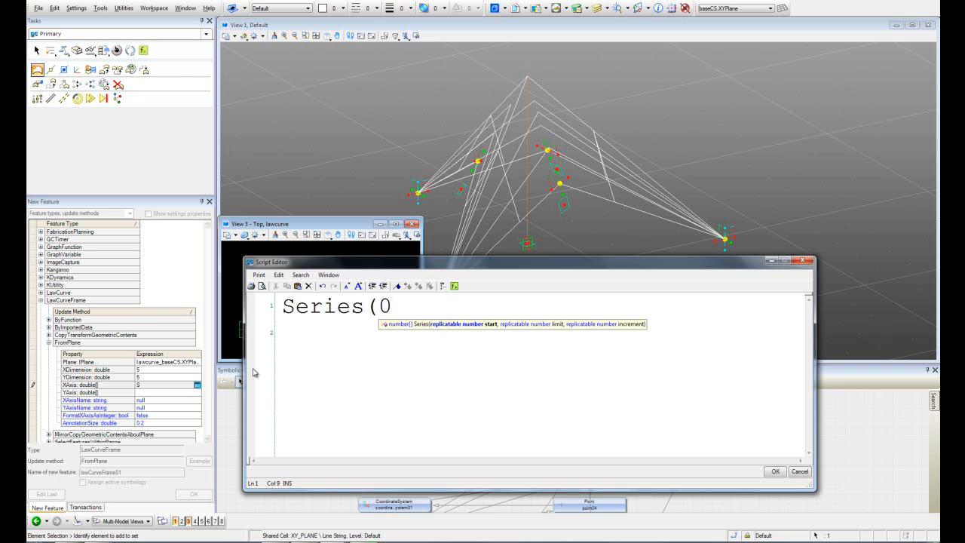
{"action": "type", "text": ","}
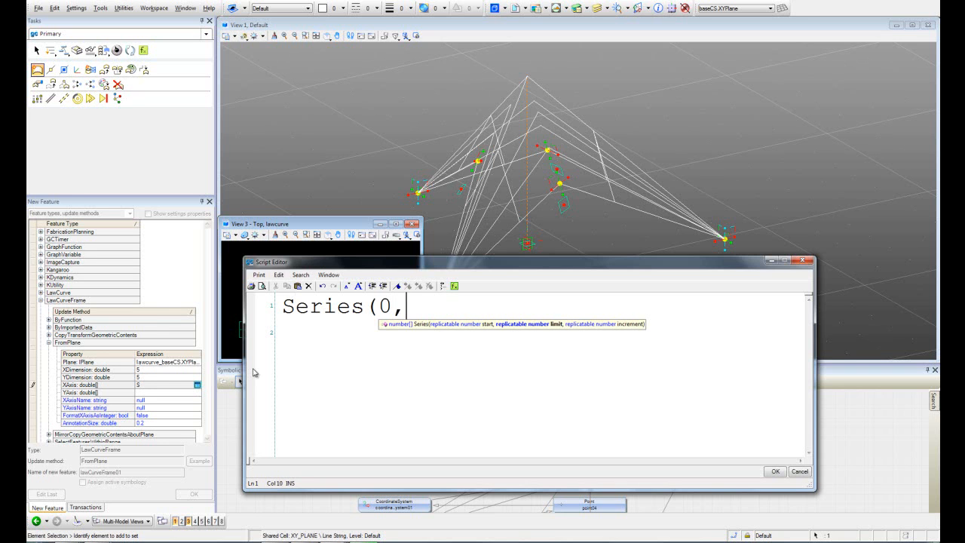
{"action": "type", "text": "5,"}
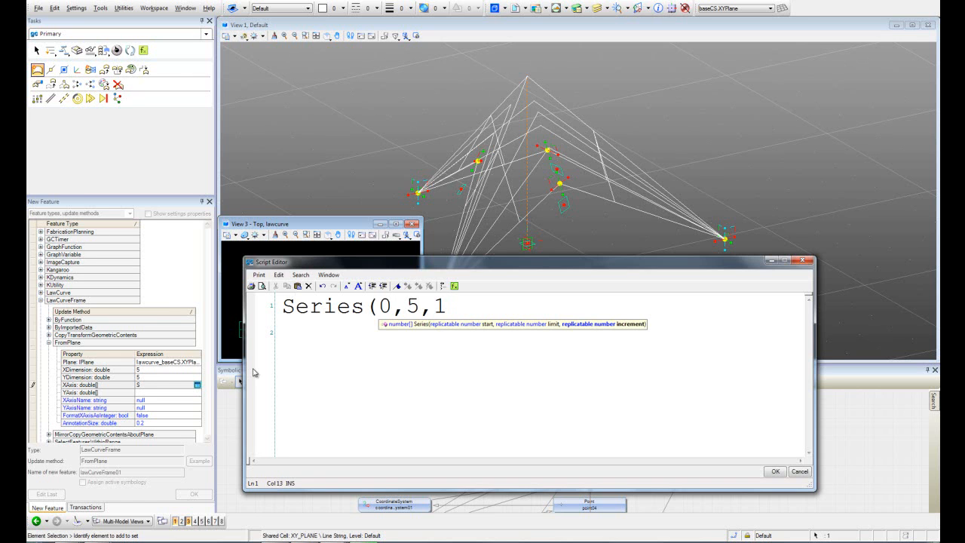
{"action": "type", "text": "1)"}
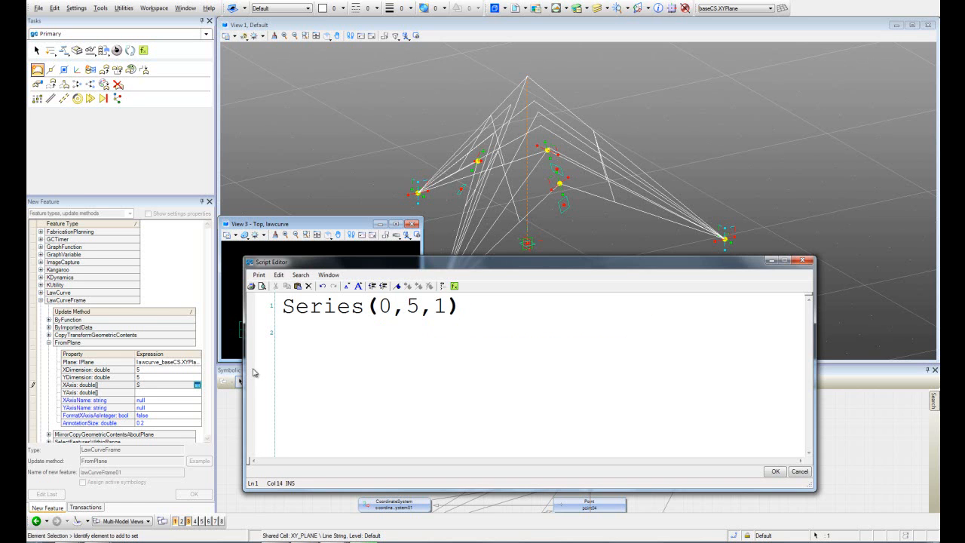
{"action": "left_click_drag", "start_coordinate": [480, 308], "coordinate": [255, 303]}
{"action": "key", "text": "ctrl+c"}
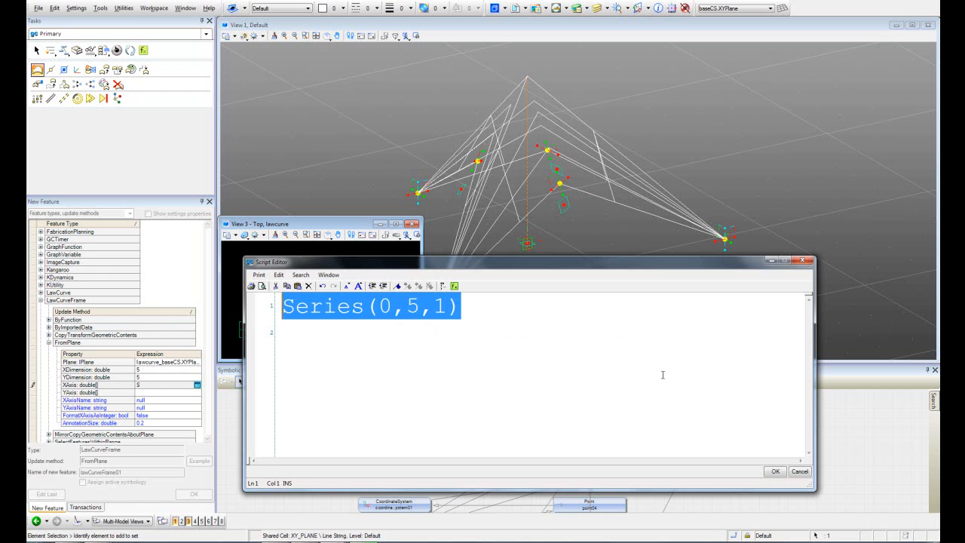
{"action": "left_click", "coordinate": [774, 471]}
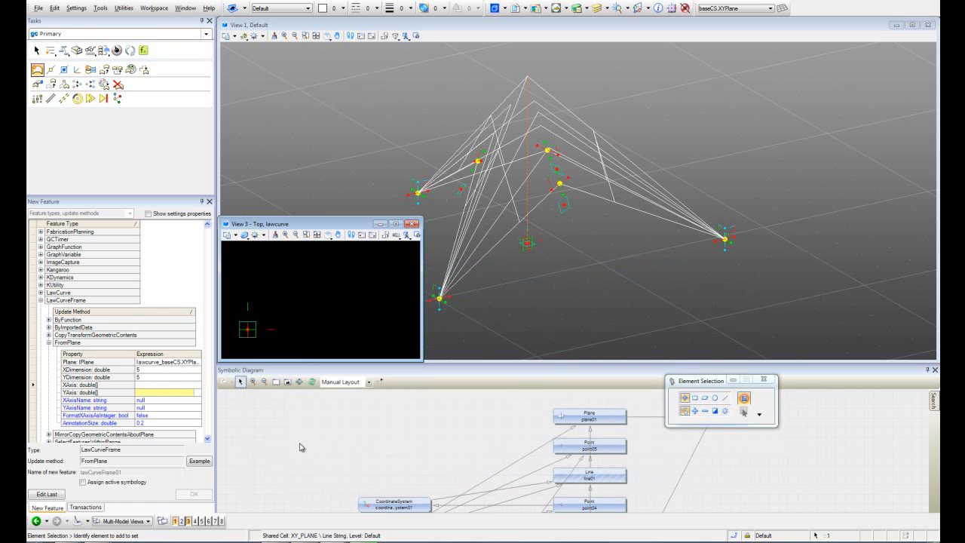
Step: Reuse Series(0,5,1) as the frame's YAxis expression and create the law curve frame
{"action": "left_click", "coordinate": [175, 393]}
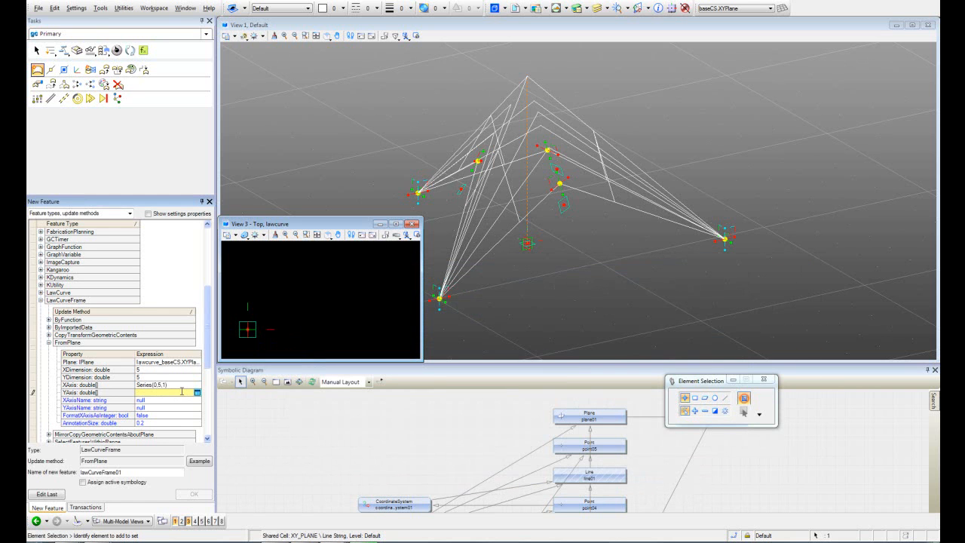
{"action": "key", "text": "ctrl+v"}
{"action": "left_click", "coordinate": [184, 384]}
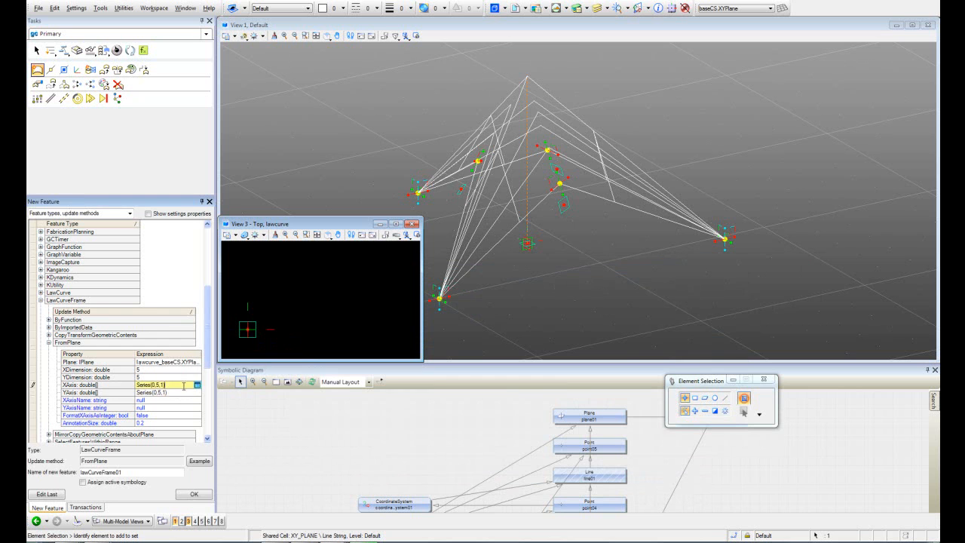
{"action": "left_click", "coordinate": [194, 494]}
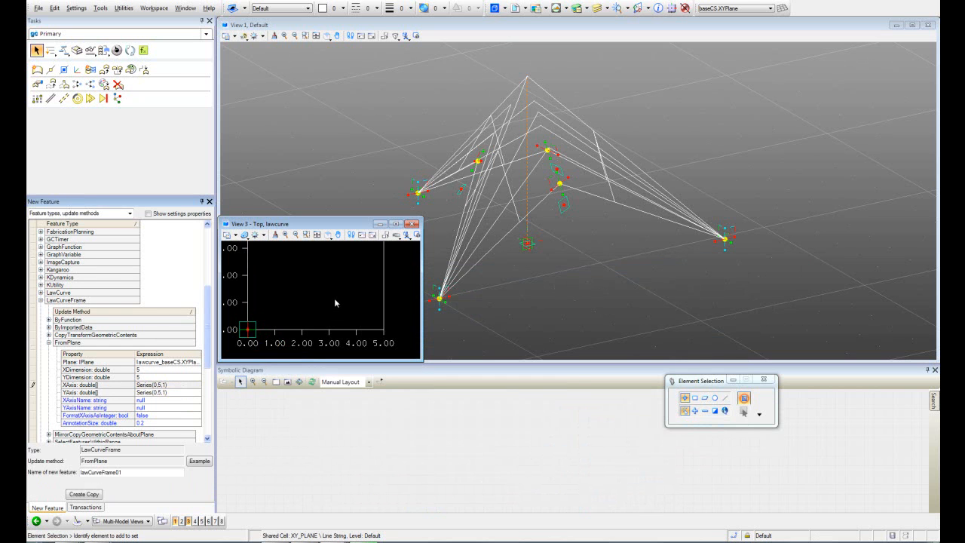
Step: Fit the whole law curve frame in its view and record it as a transaction
{"action": "left_click", "coordinate": [316, 234]}
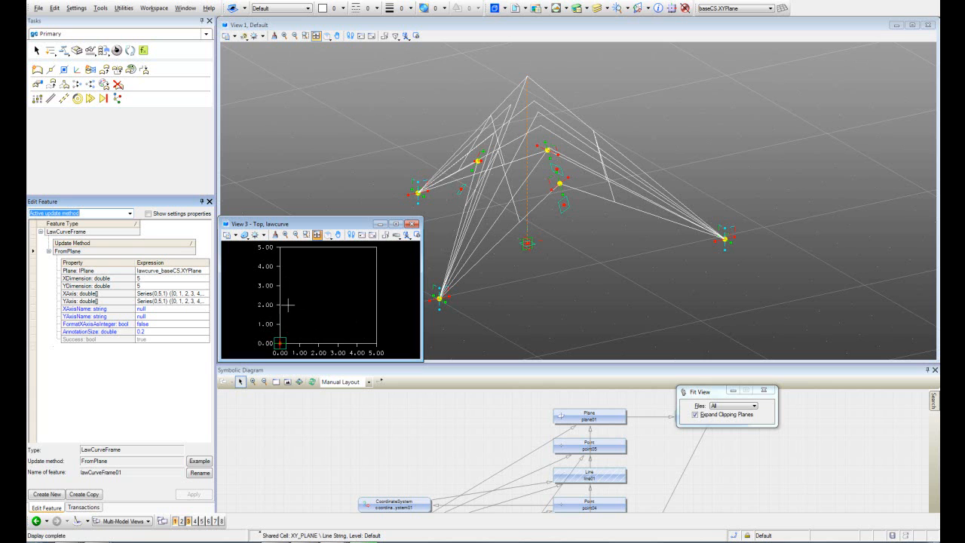
{"action": "left_click", "coordinate": [84, 507]}
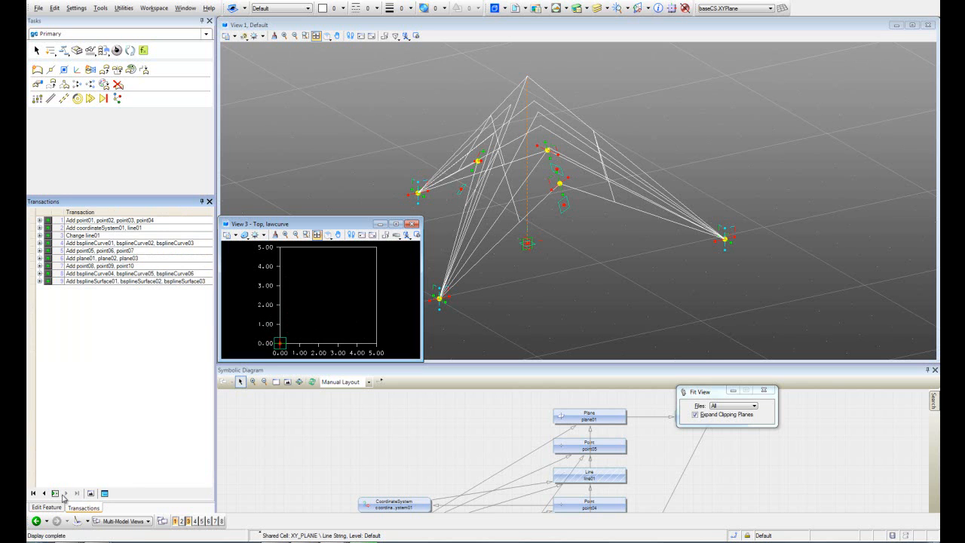
{"action": "left_click", "coordinate": [55, 493]}
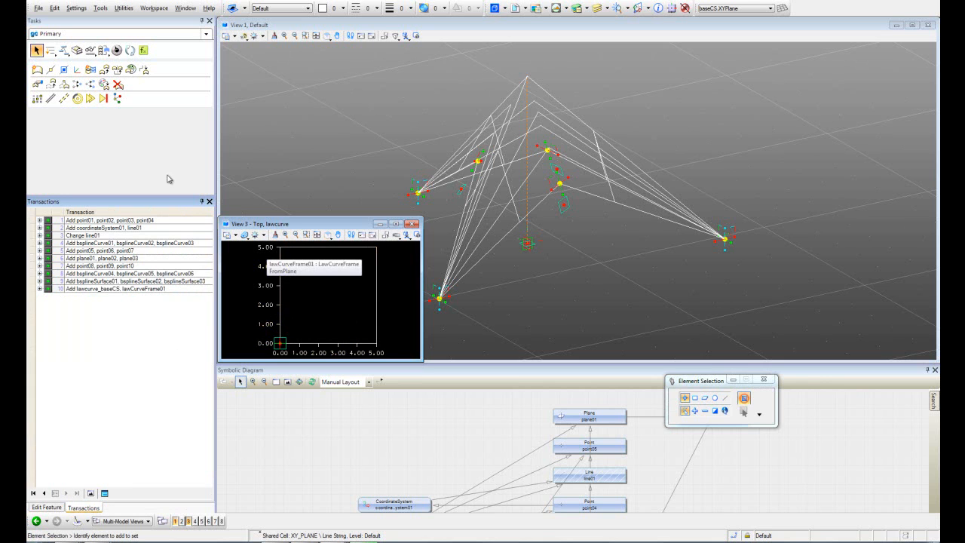
{"action": "left_click", "coordinate": [305, 299]}
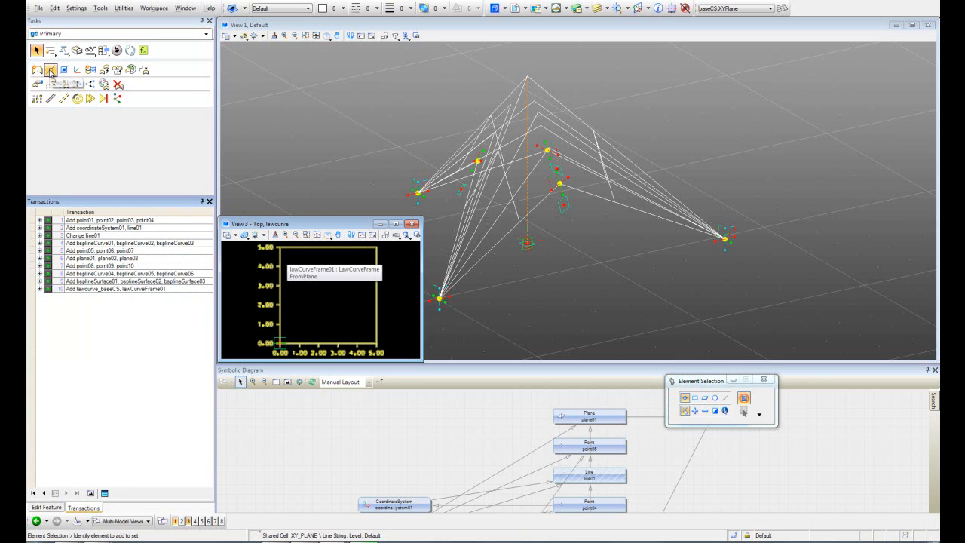
Step: Place three points inside the frame at about (0.6, 2.4), (2.4, 3.8) and (4, 2.5), and record them as a transaction
{"action": "left_click", "coordinate": [51, 70]}
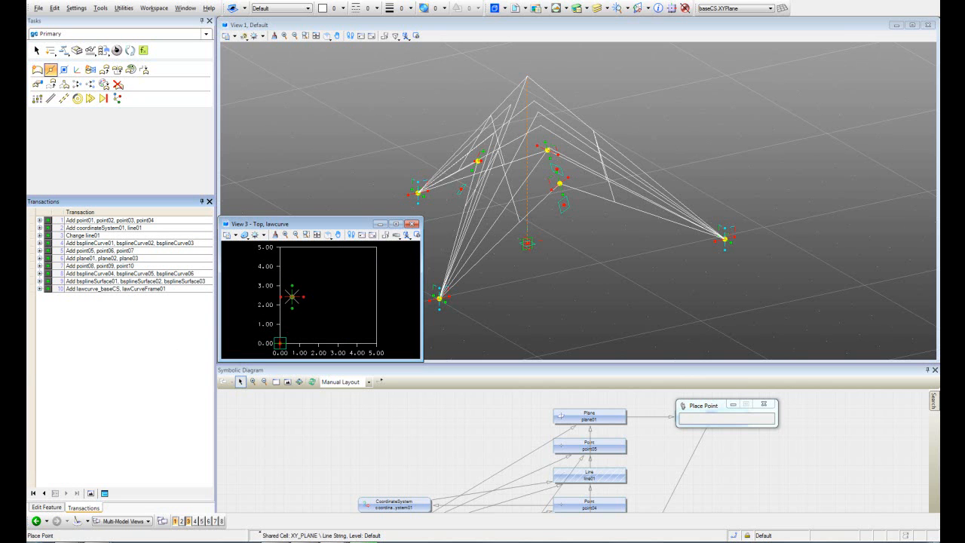
{"action": "left_click", "coordinate": [292, 296]}
{"action": "left_click", "coordinate": [327, 270]}
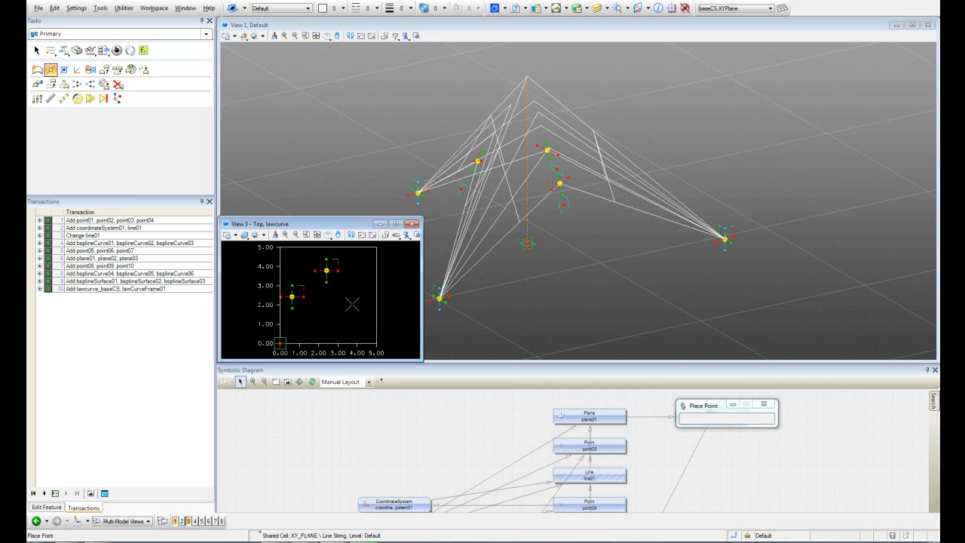
{"action": "left_click", "coordinate": [356, 294]}
{"action": "key", "text": "Escape"}
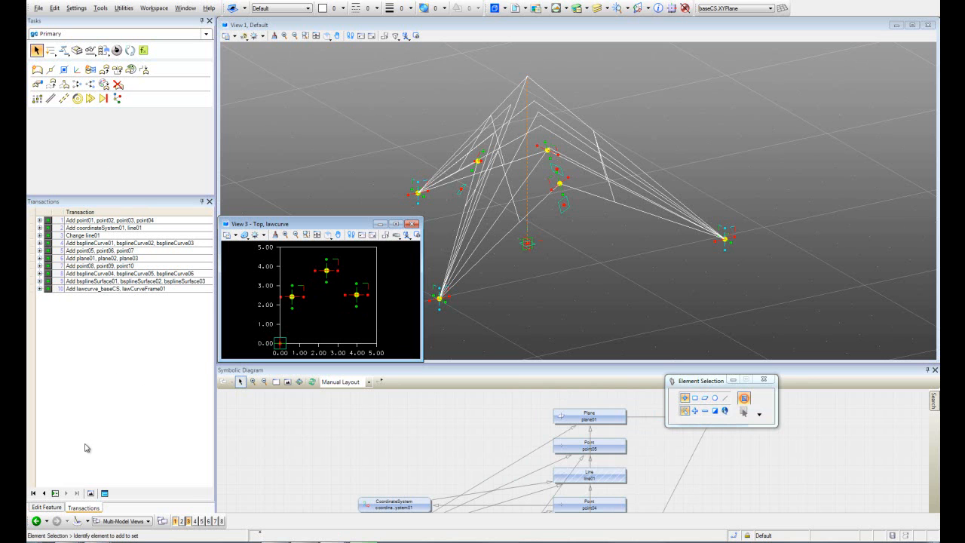
{"action": "left_click", "coordinate": [56, 493]}
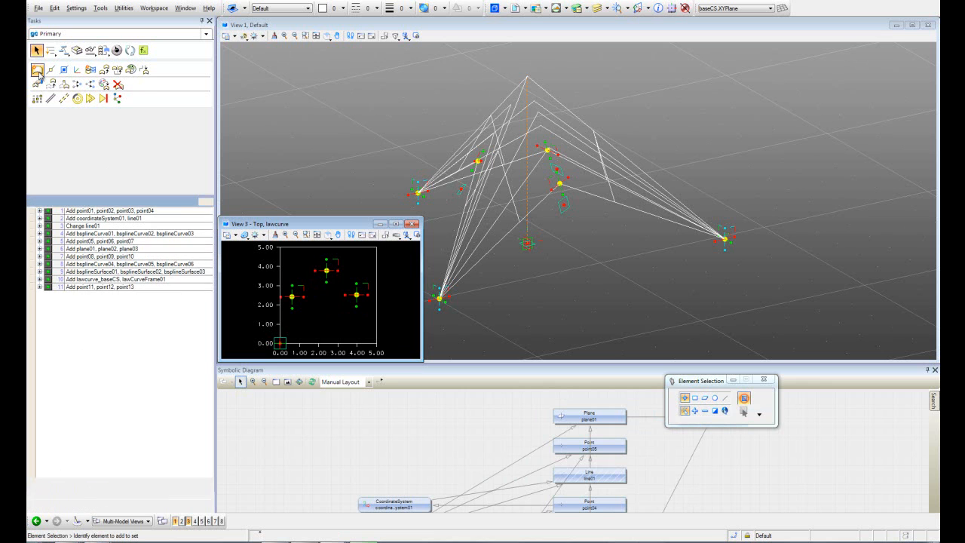
Step: Start a new LawCurve feature with the ByControlPoints method and assign lawCurveFrame01 as its frame
{"action": "left_click", "coordinate": [37, 69]}
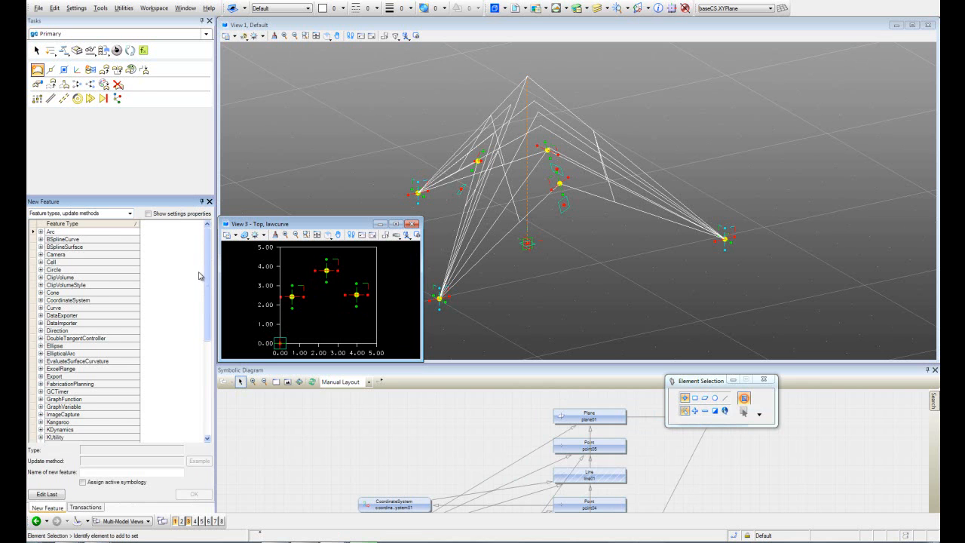
{"action": "scroll", "coordinate": [209, 319], "scroll_direction": "down", "scroll_amount": 1}
{"action": "scroll", "coordinate": [209, 320], "scroll_direction": "down", "scroll_amount": 4}
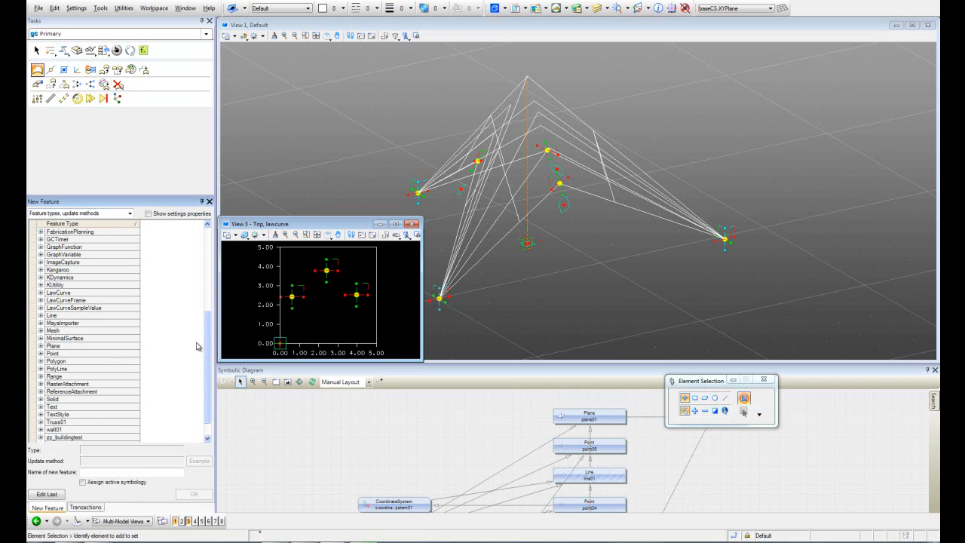
{"action": "left_click", "coordinate": [40, 293]}
{"action": "left_click", "coordinate": [75, 312]}
{"action": "left_click", "coordinate": [49, 312]}
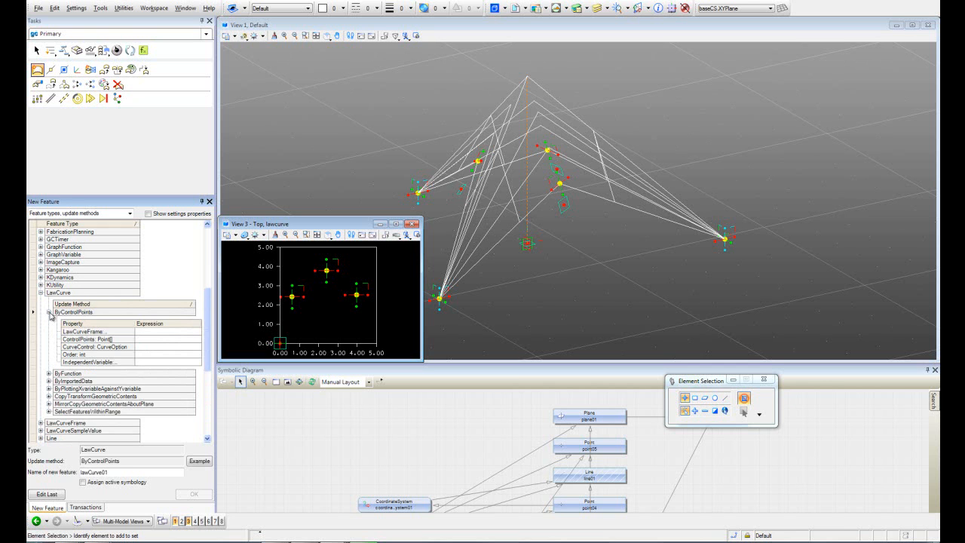
{"action": "left_click", "coordinate": [141, 332]}
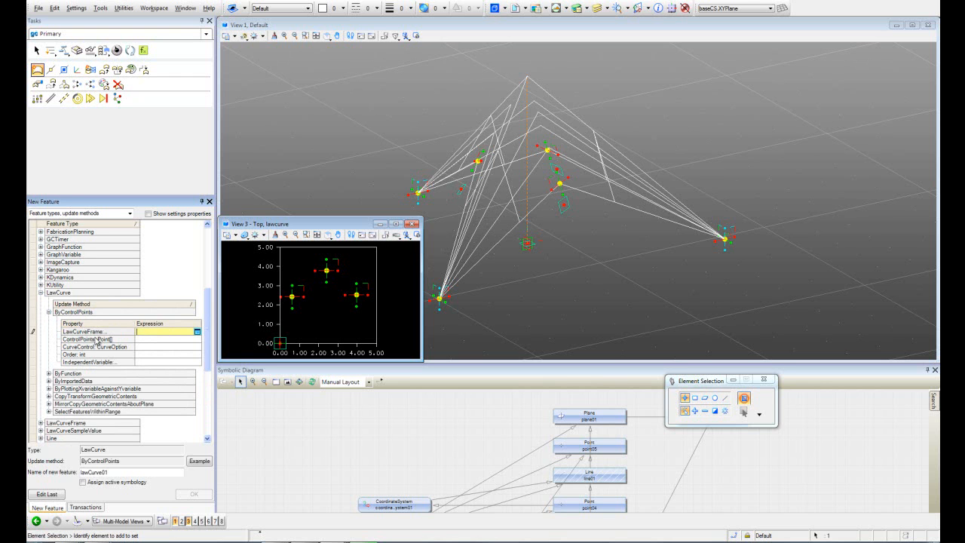
{"action": "left_click", "coordinate": [323, 346]}
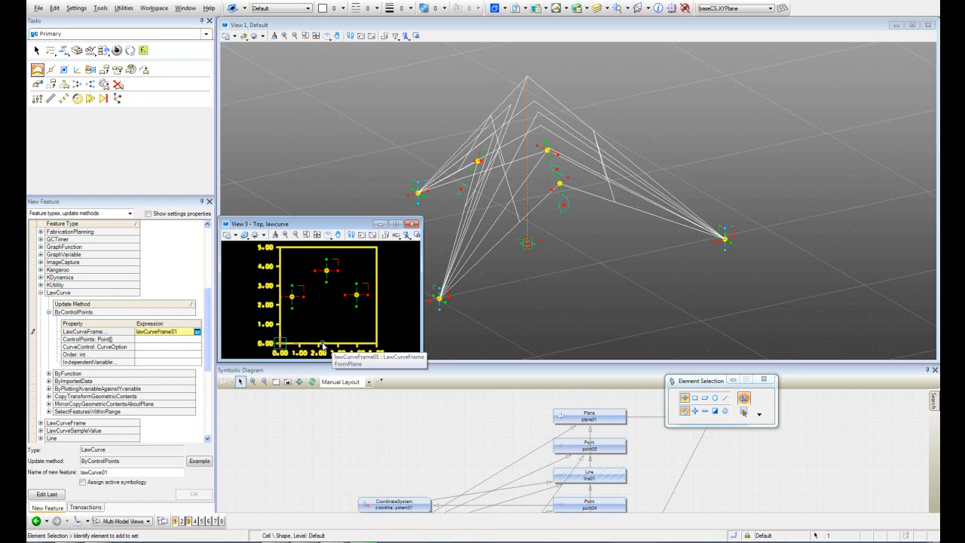
Step: Set the law curve's ControlPoints to the three points in the frame: point11, point12 and point13
{"action": "left_click", "coordinate": [147, 341]}
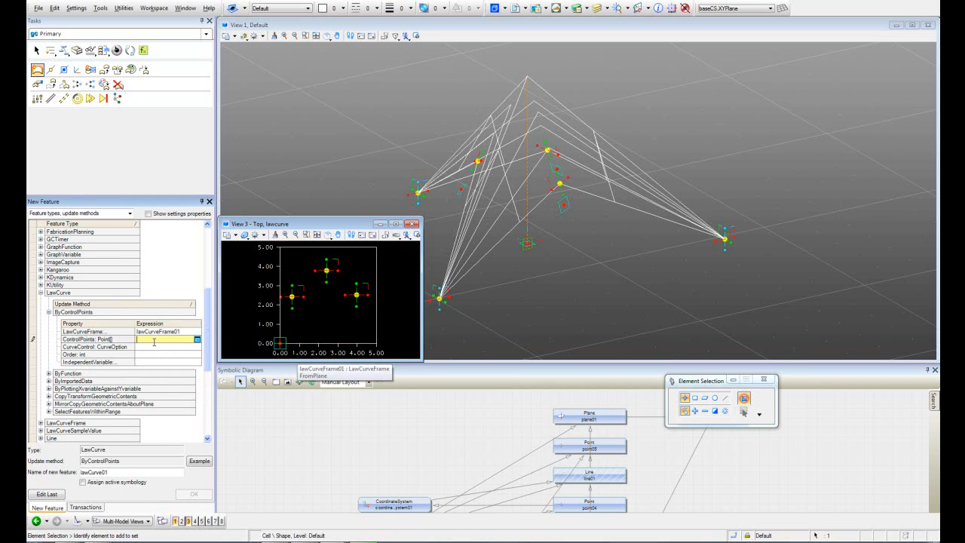
{"action": "left_click", "coordinate": [292, 311]}
{"action": "left_click", "coordinate": [326, 284]}
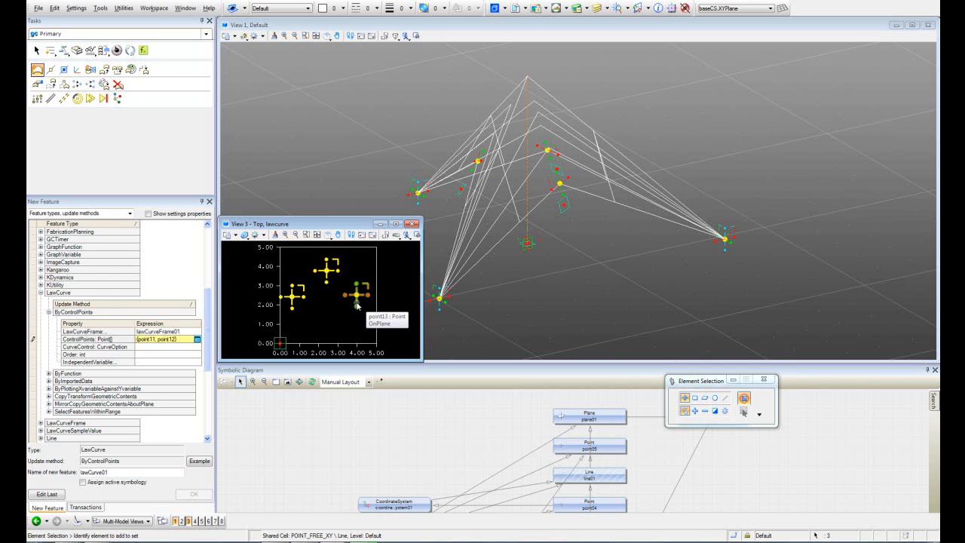
{"action": "left_click", "coordinate": [358, 307]}
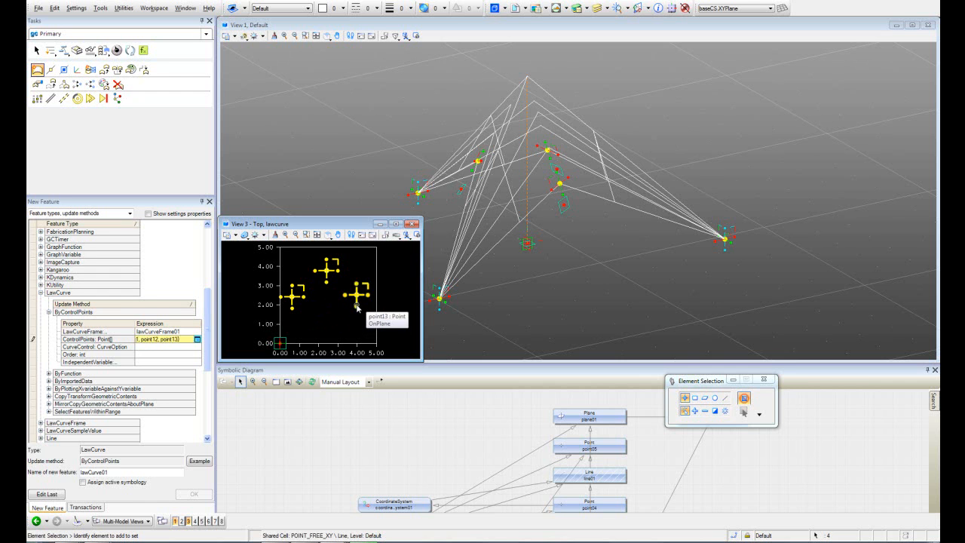
Step: Set the law curve's CurveControl to CurveOption.ByPoints and its Order to 3
{"action": "left_click", "coordinate": [168, 346]}
{"action": "left_click", "coordinate": [186, 333]}
{"action": "left_click", "coordinate": [181, 348]}
{"action": "left_click", "coordinate": [179, 356]}
{"action": "left_click", "coordinate": [159, 354]}
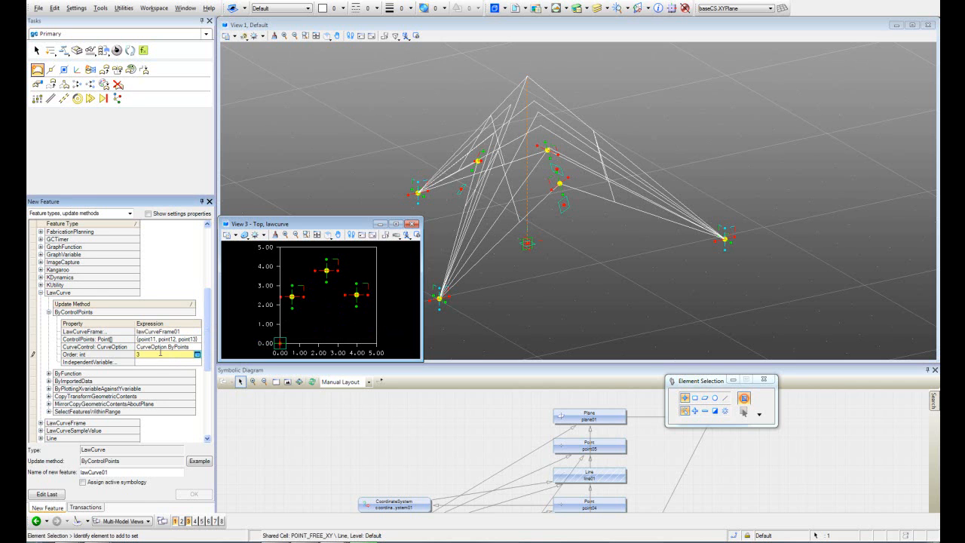
{"action": "type", "text": "3"}
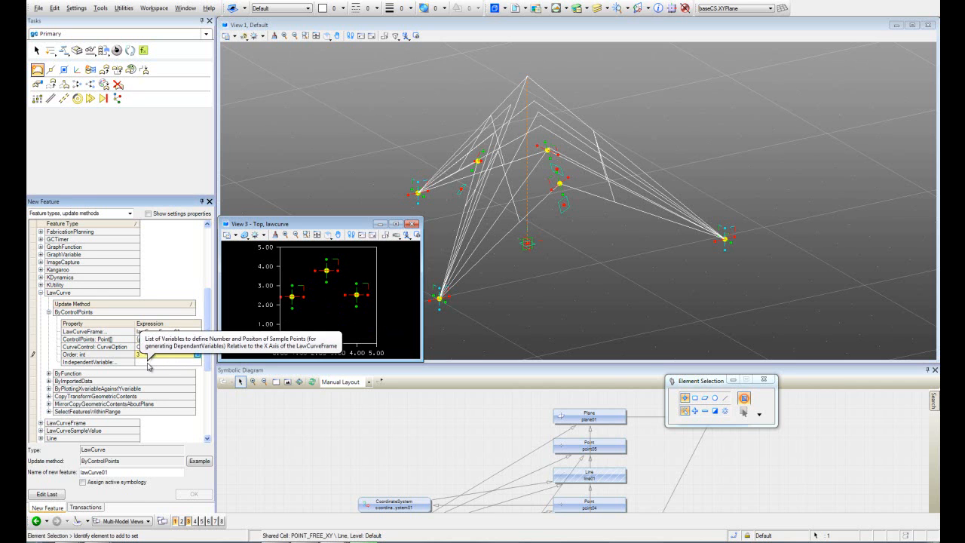
Step: Define the law curve's independent variable with the expression Series(0,5,1)
{"action": "left_click", "coordinate": [148, 362]}
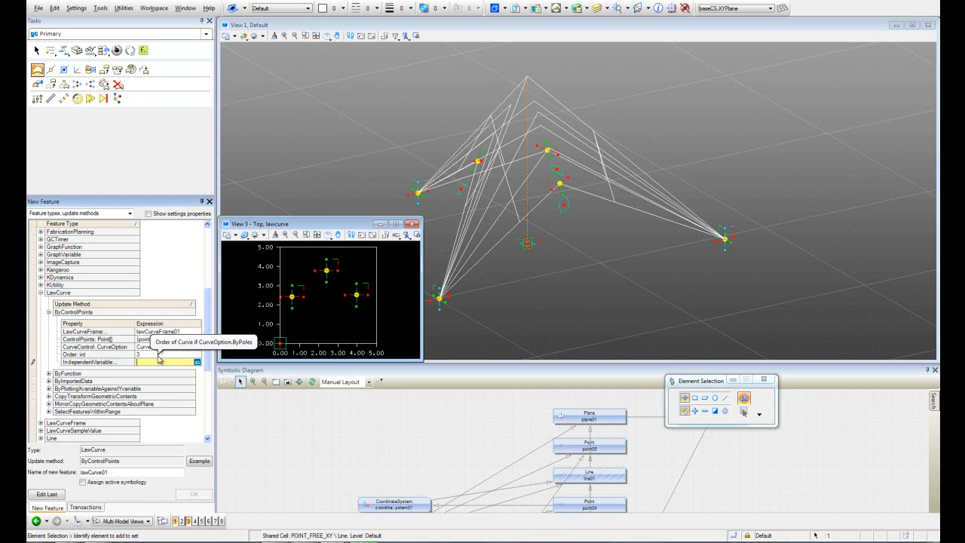
{"action": "left_click", "coordinate": [197, 364]}
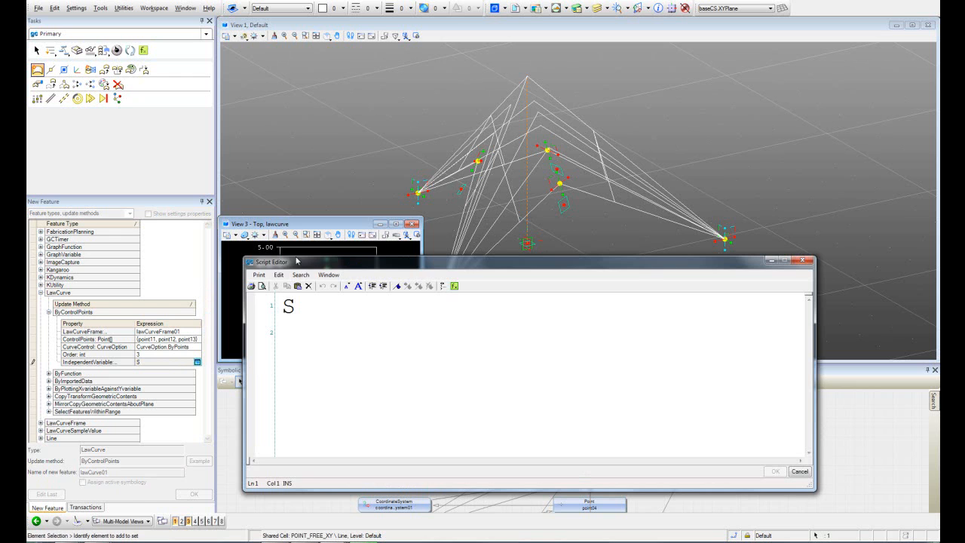
{"action": "left_click", "coordinate": [304, 313]}
{"action": "type", "text": "eries("}
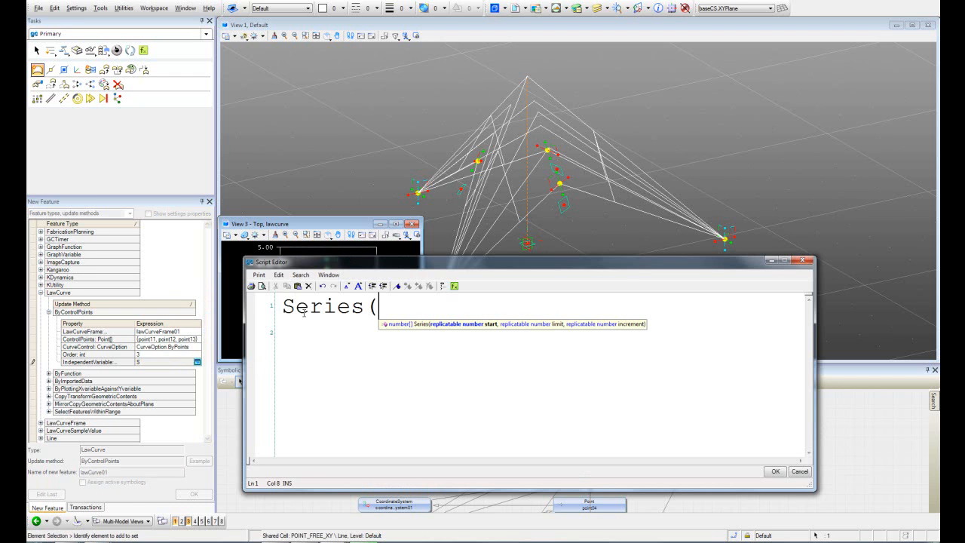
{"action": "type", "text": "0,"}
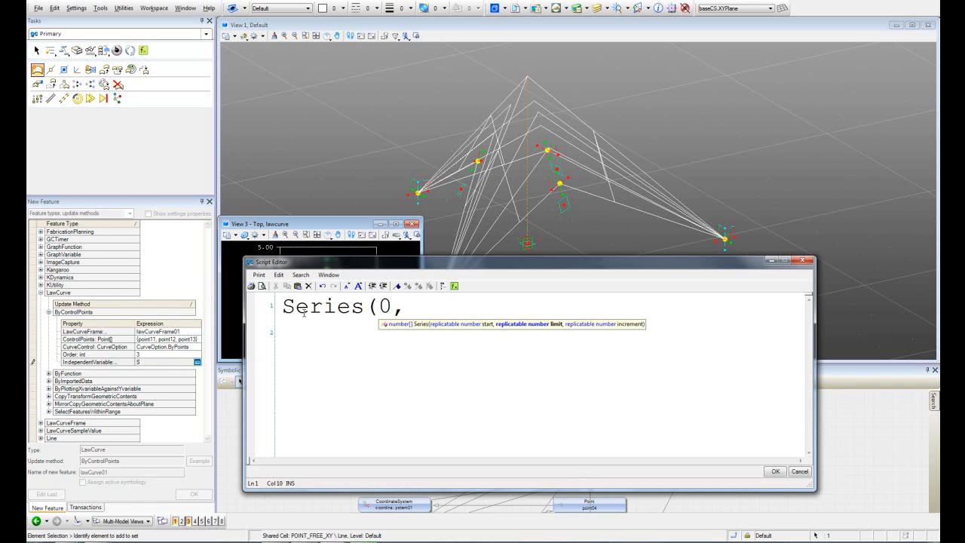
{"action": "type", "text": "5,1"}
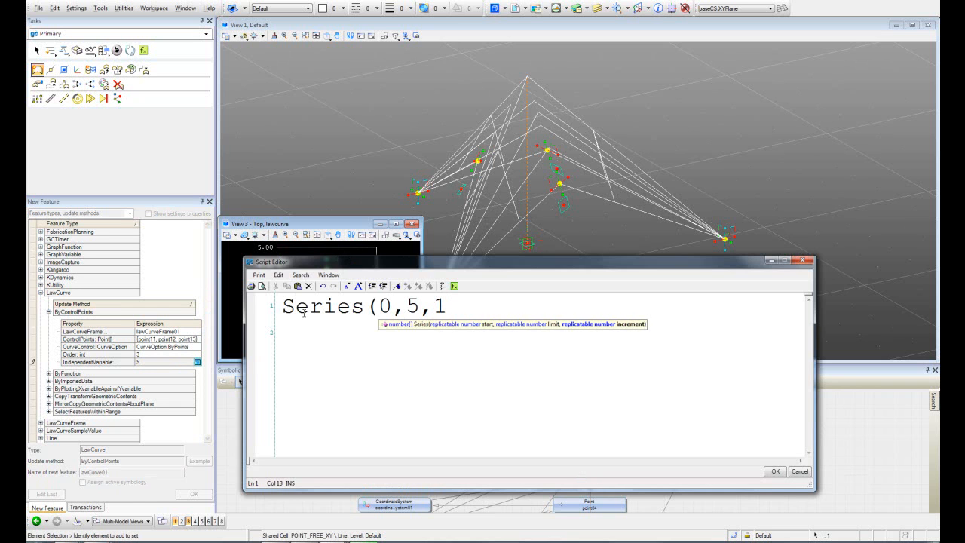
{"action": "type", "text": ")"}
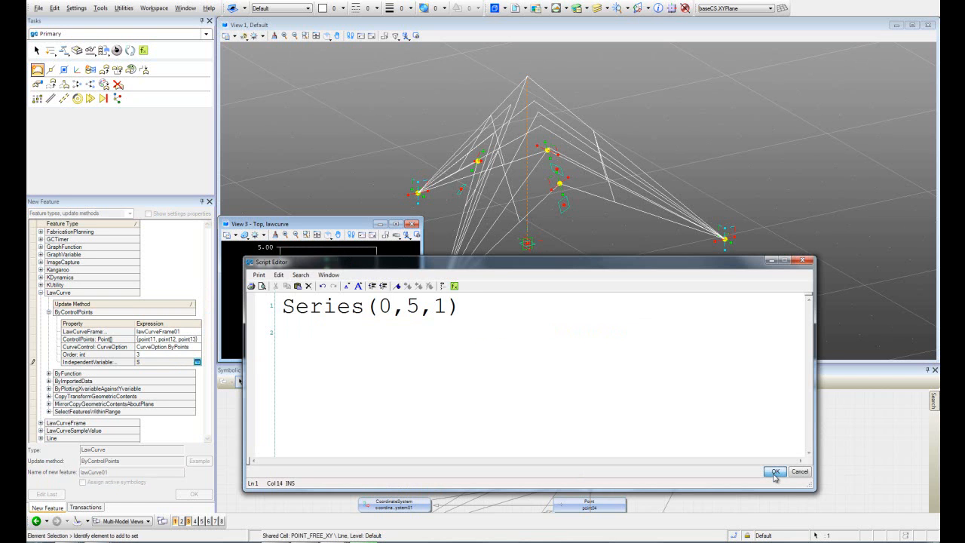
{"action": "left_click", "coordinate": [775, 473]}
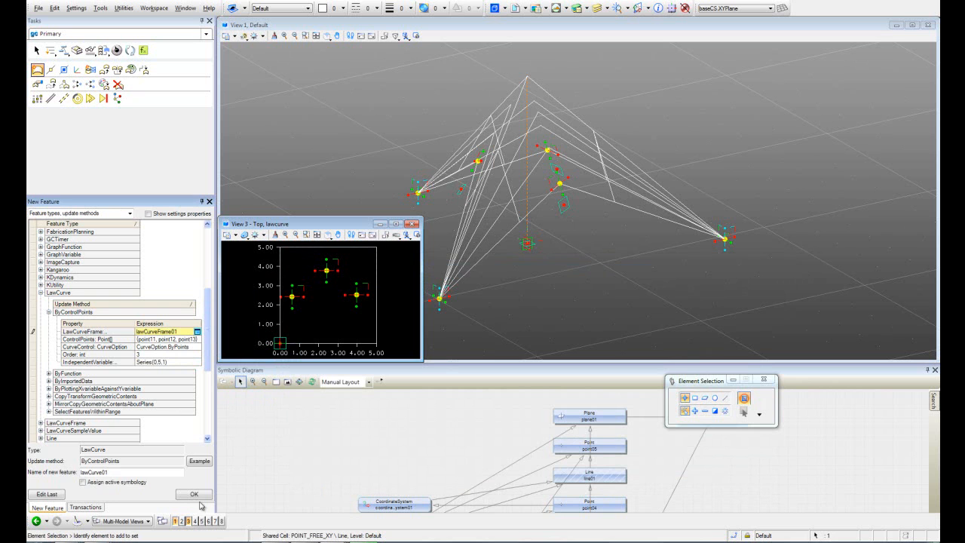
Step: Create the law curve and record it as a transaction
{"action": "left_click", "coordinate": [195, 496]}
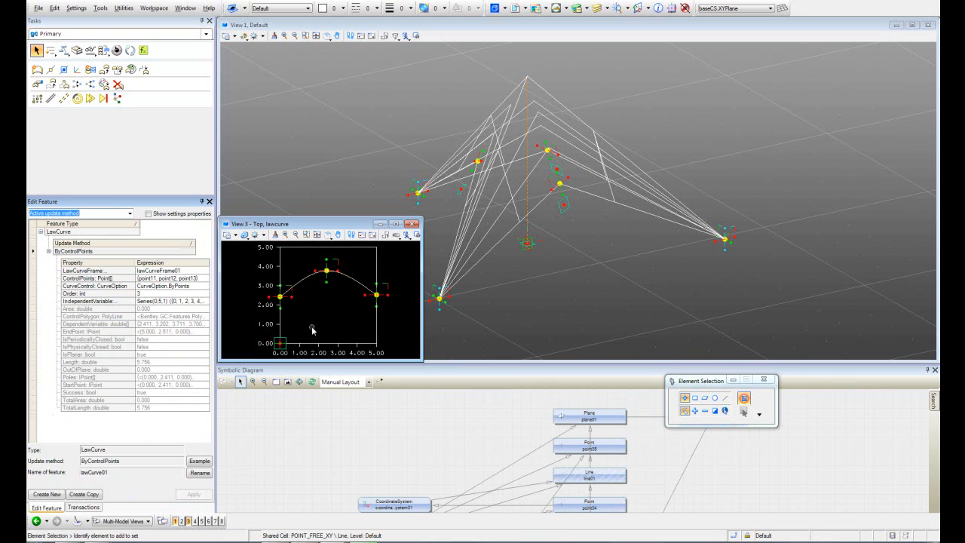
{"action": "left_click", "coordinate": [83, 507]}
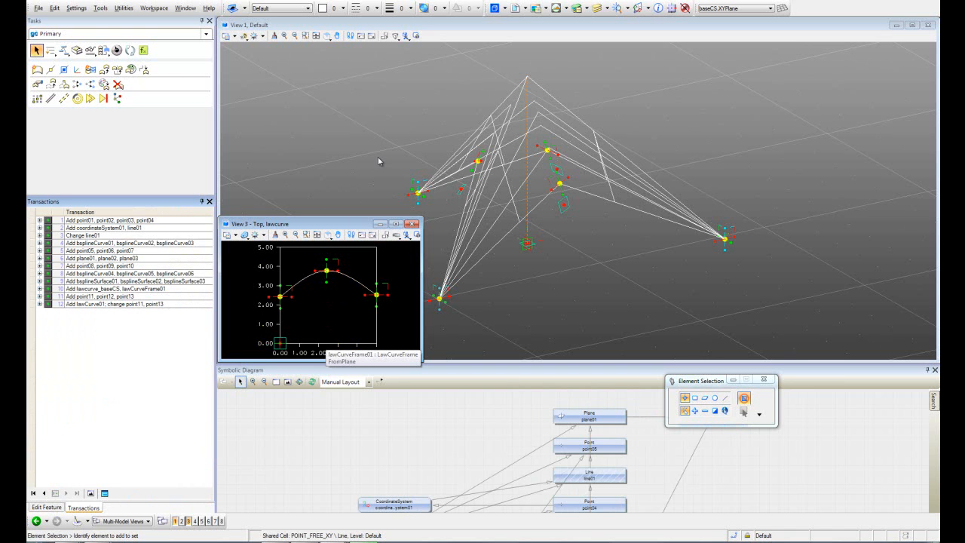
{"action": "middle_click_drag", "start_coordinate": [358, 165], "coordinate": [319, 167], "text": "shift"}
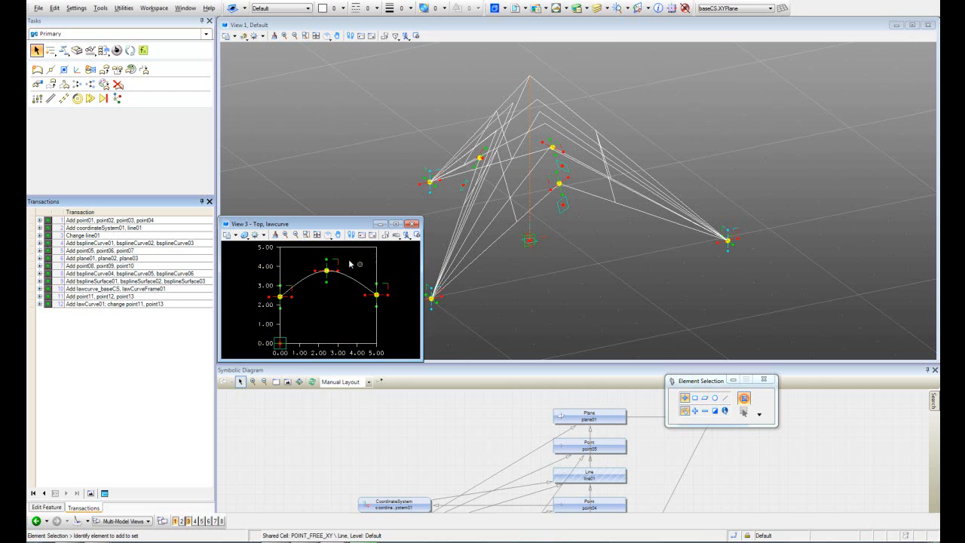
Step: Open point08 on plane01 for editing and clear its XTranslation expression
{"action": "left_click", "coordinate": [37, 84]}
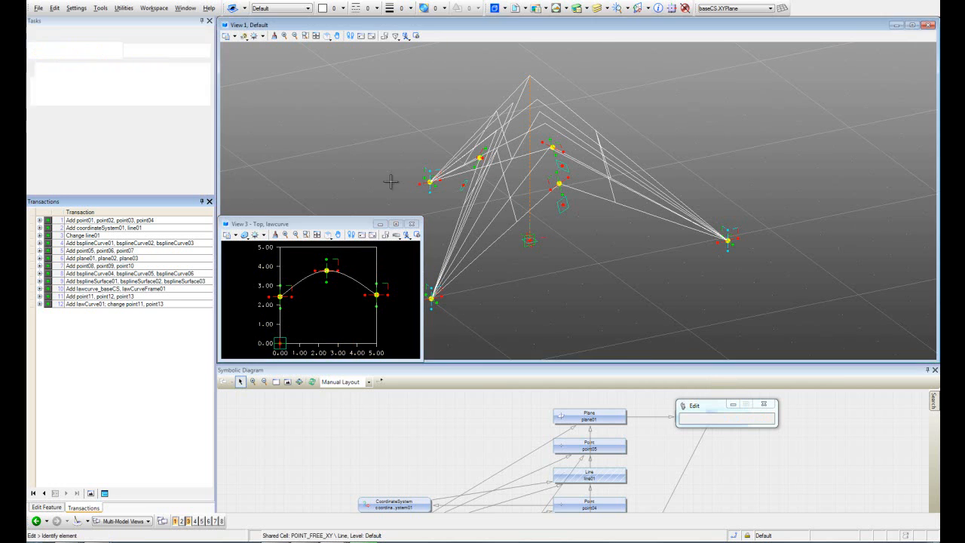
{"action": "left_click", "coordinate": [557, 177]}
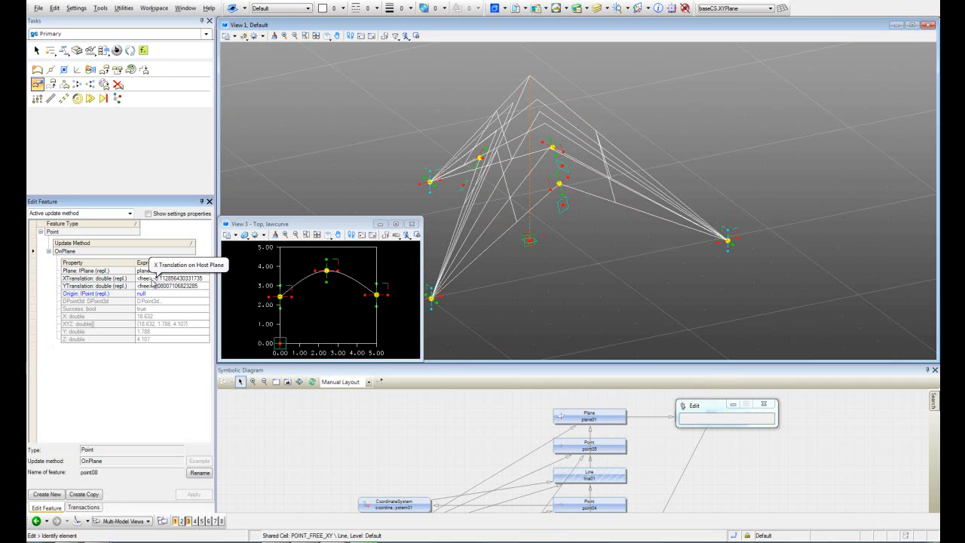
{"action": "left_click", "coordinate": [153, 279]}
{"action": "left_click_drag", "start_coordinate": [193, 279], "coordinate": [121, 276]}
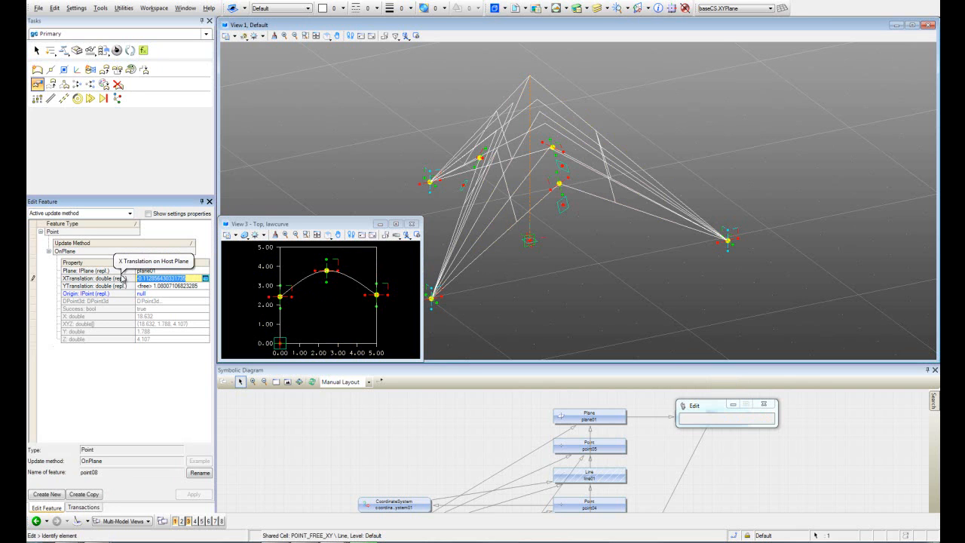
{"action": "key", "text": "Delete"}
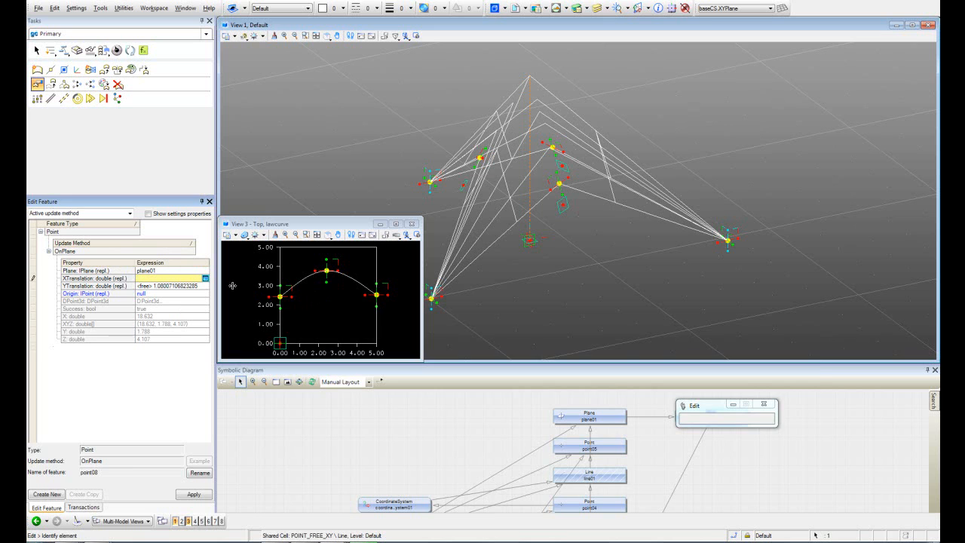
Step: Enter lawCurve01.DependentVariable as the start of point08's XTranslation expression in the script editor
{"action": "left_click", "coordinate": [205, 278]}
{"action": "type", "text": "la"}
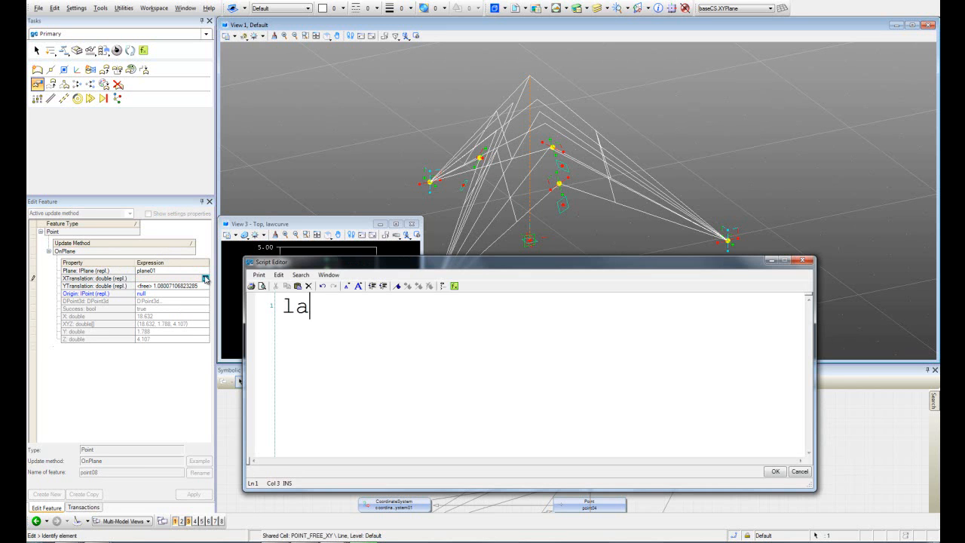
{"action": "type", "text": "wCurve01"}
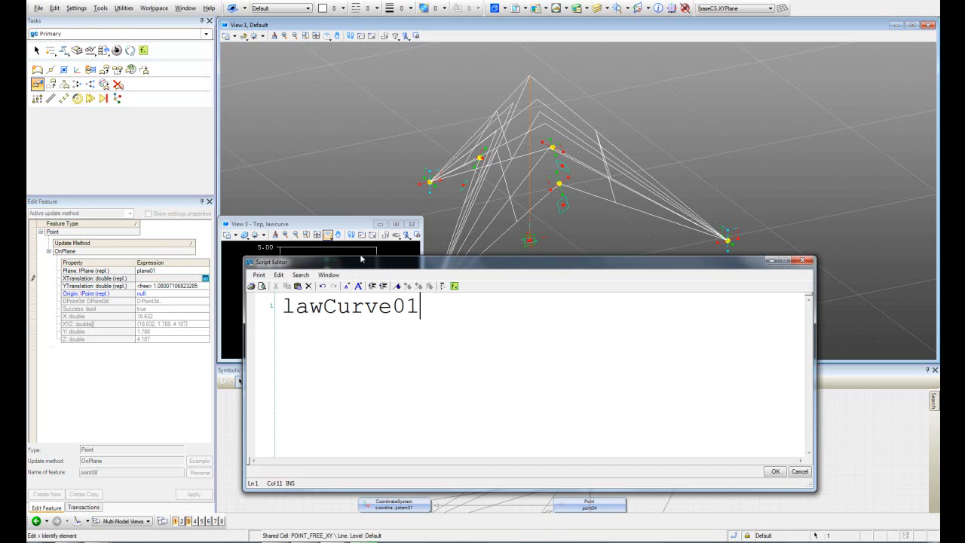
{"action": "left_click_drag", "start_coordinate": [377, 262], "coordinate": [383, 318]}
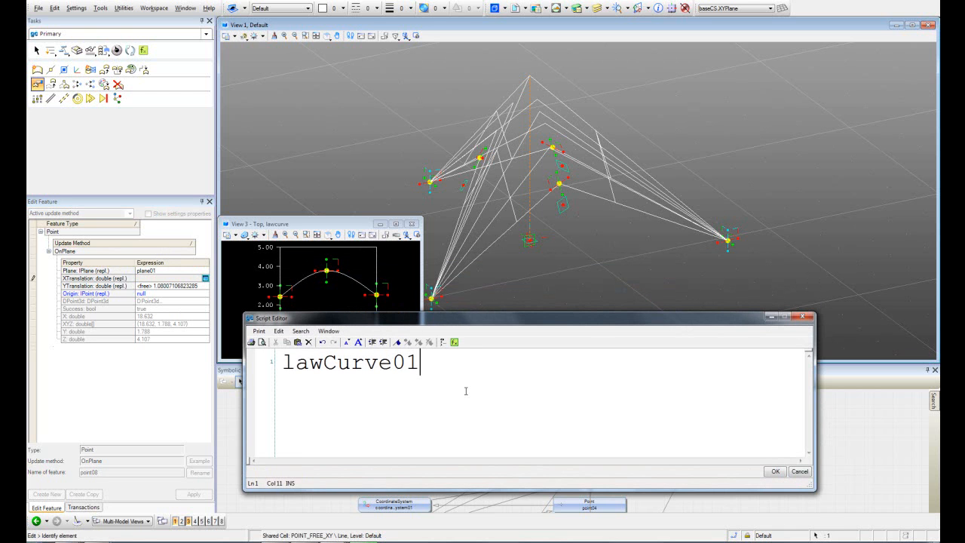
{"action": "type", "text": "."}
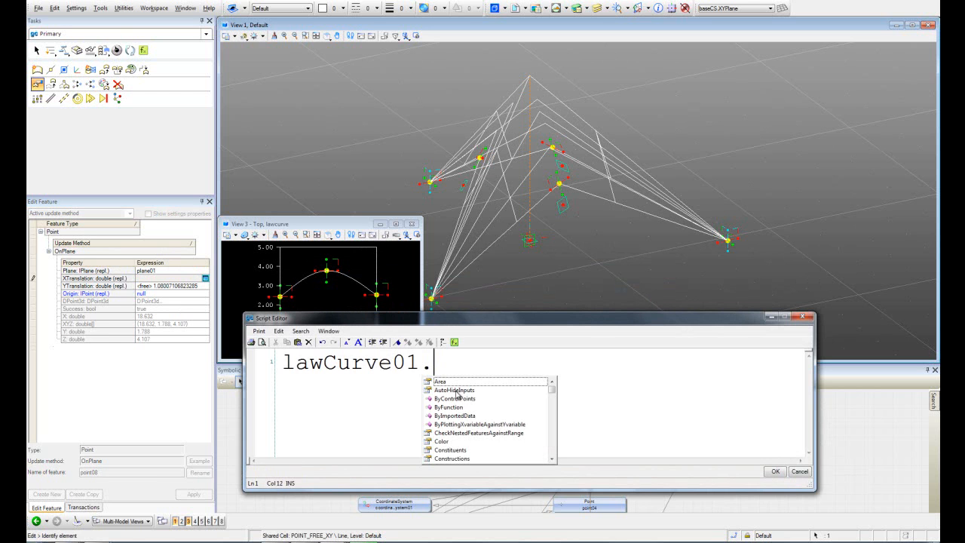
{"action": "scroll", "coordinate": [474, 435], "scroll_direction": "down", "scroll_amount": 2}
{"action": "scroll", "coordinate": [475, 426], "scroll_direction": "down", "scroll_amount": 2}
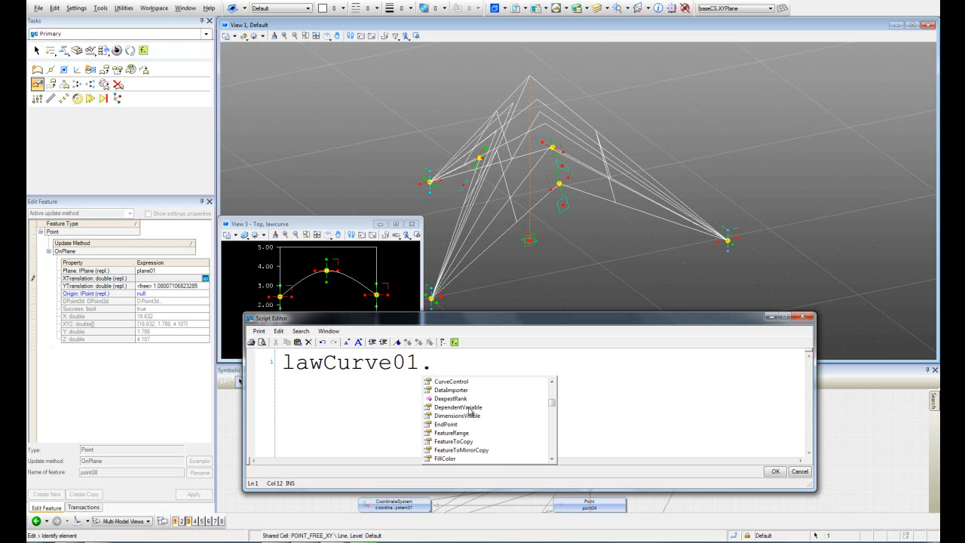
{"action": "double_click", "coordinate": [470, 408]}
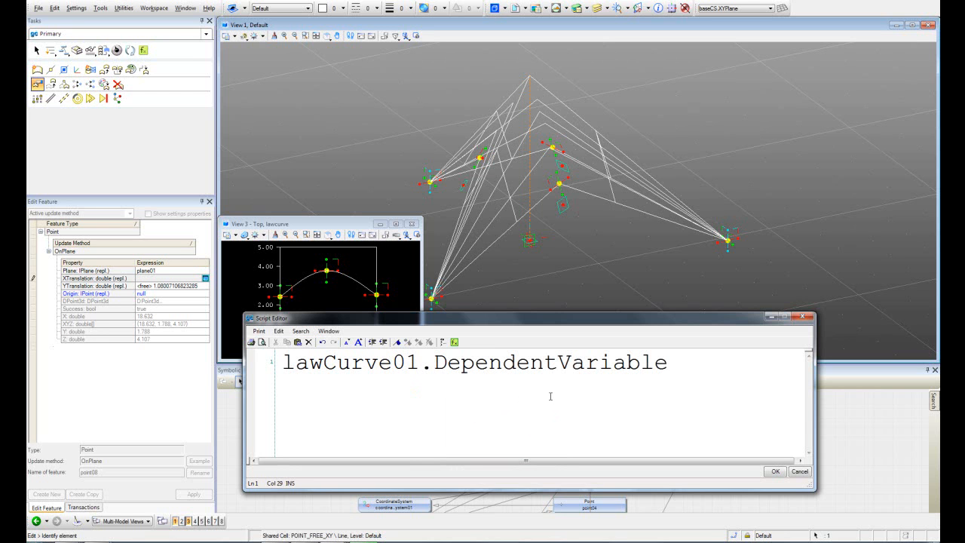
Step: Complete the XTranslation expression with the index [2] and apply the change to point08
{"action": "type", "text": "[2"}
{"action": "type", "text": "]"}
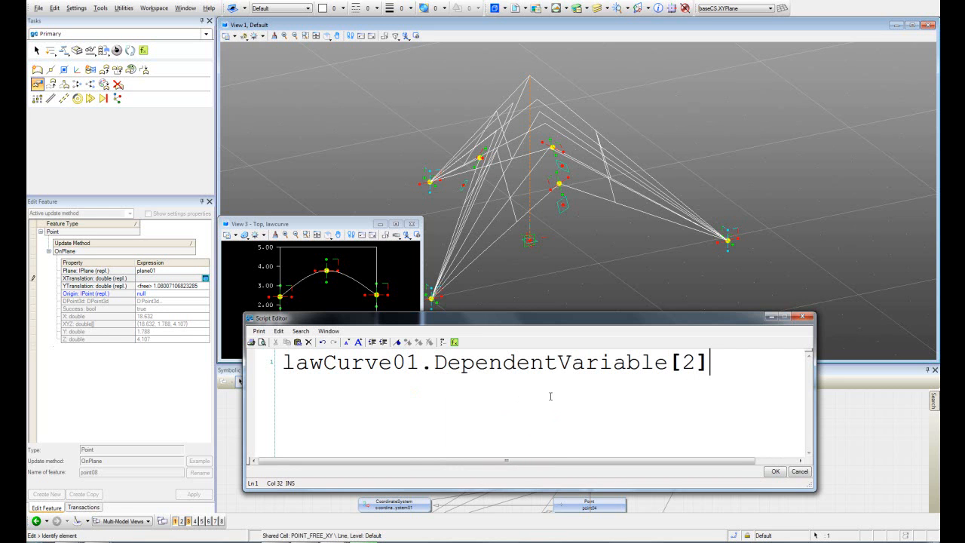
{"action": "left_click", "coordinate": [775, 472]}
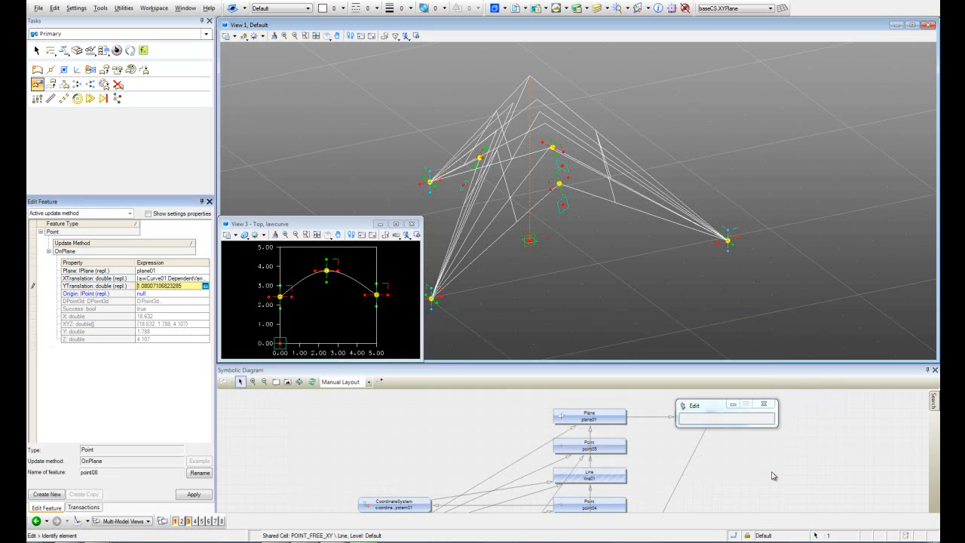
{"action": "left_click", "coordinate": [194, 494]}
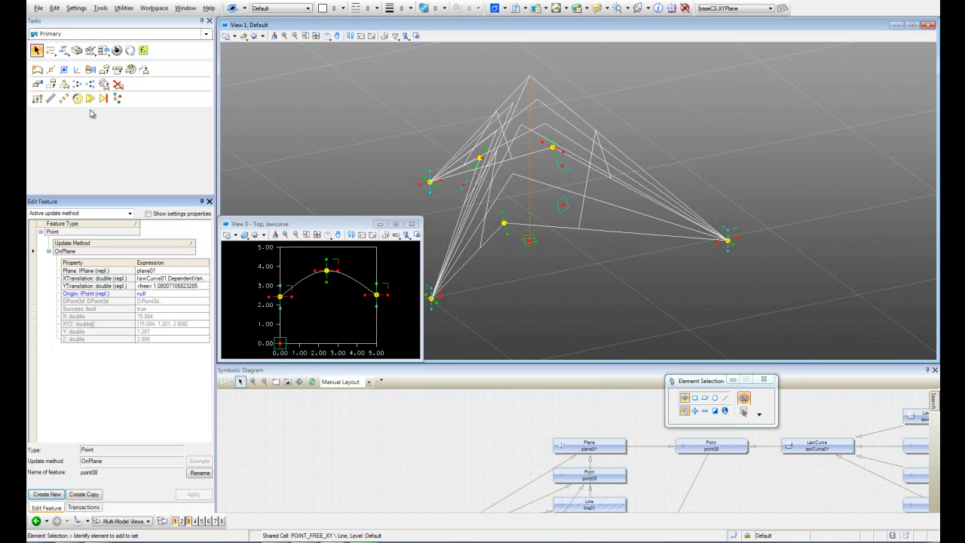
Step: Move the law curve's middle control point, point12, to about X 1.9, Y 3.8 and close its coordinates display
{"action": "left_click", "coordinate": [50, 84]}
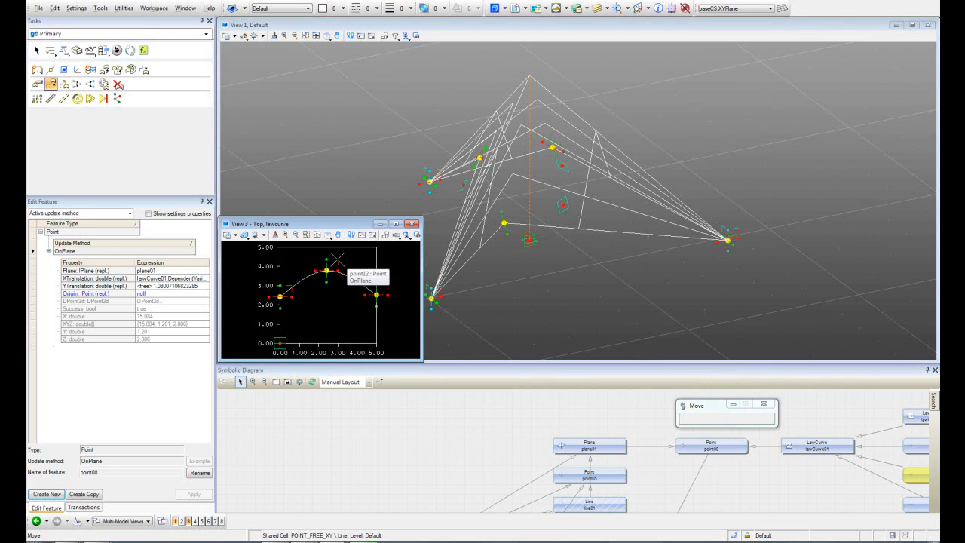
{"action": "left_click", "coordinate": [326, 270]}
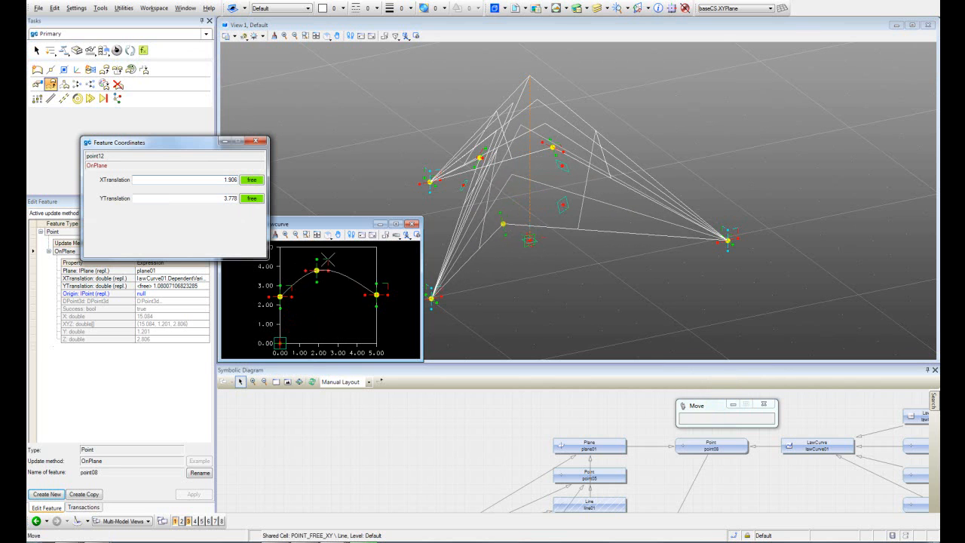
{"action": "left_click", "coordinate": [326, 262]}
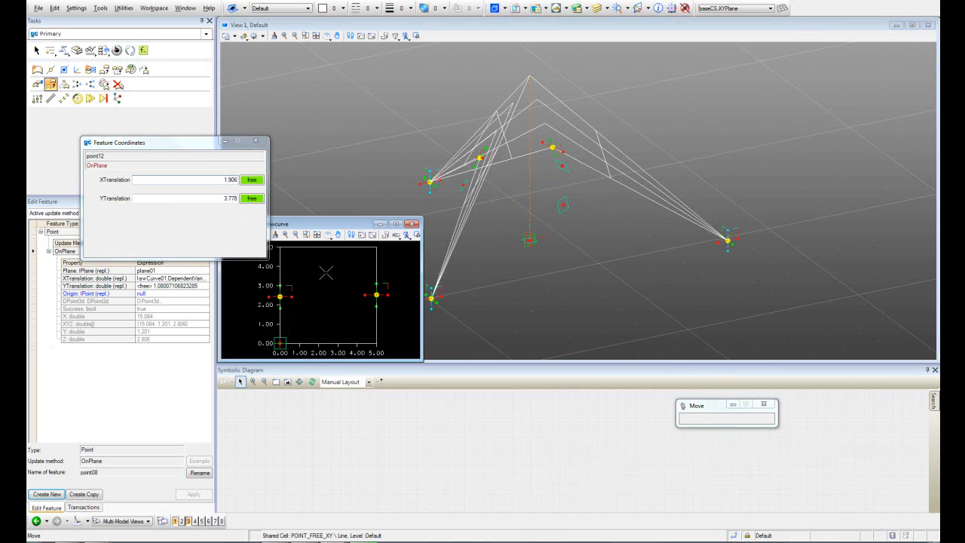
{"action": "left_click", "coordinate": [256, 142]}
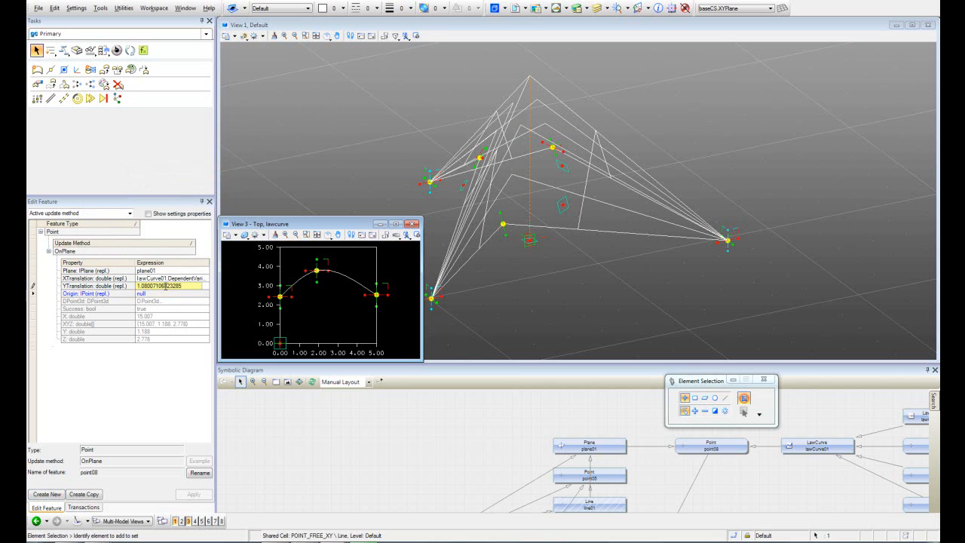
Step: Set point08's YTranslation expression to lawCurve01.DependentVariable[2] in the script editor and apply the change
{"action": "left_click", "coordinate": [181, 286]}
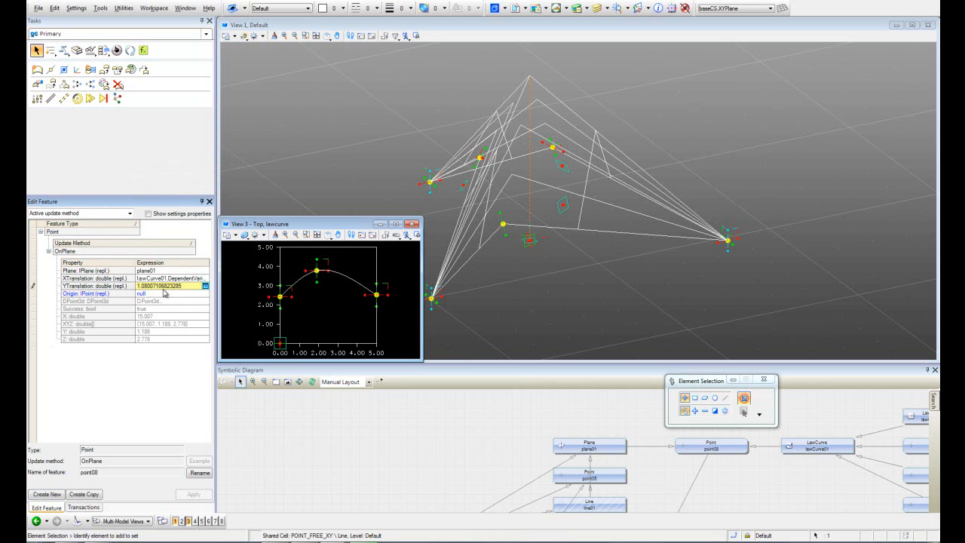
{"action": "left_click_drag", "start_coordinate": [187, 286], "coordinate": [126, 290]}
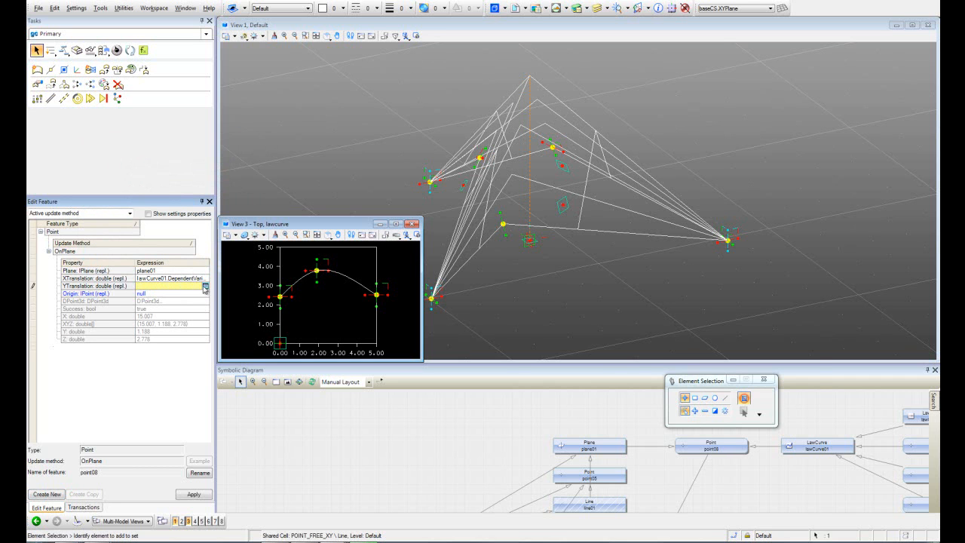
{"action": "left_click", "coordinate": [206, 287]}
{"action": "type", "text": "lawCurve"}
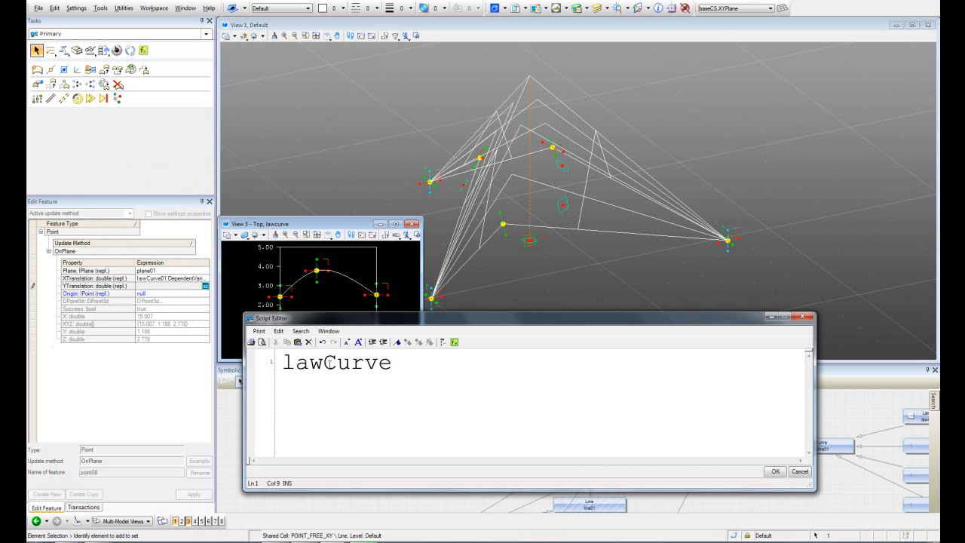
{"action": "type", "text": "01.d"}
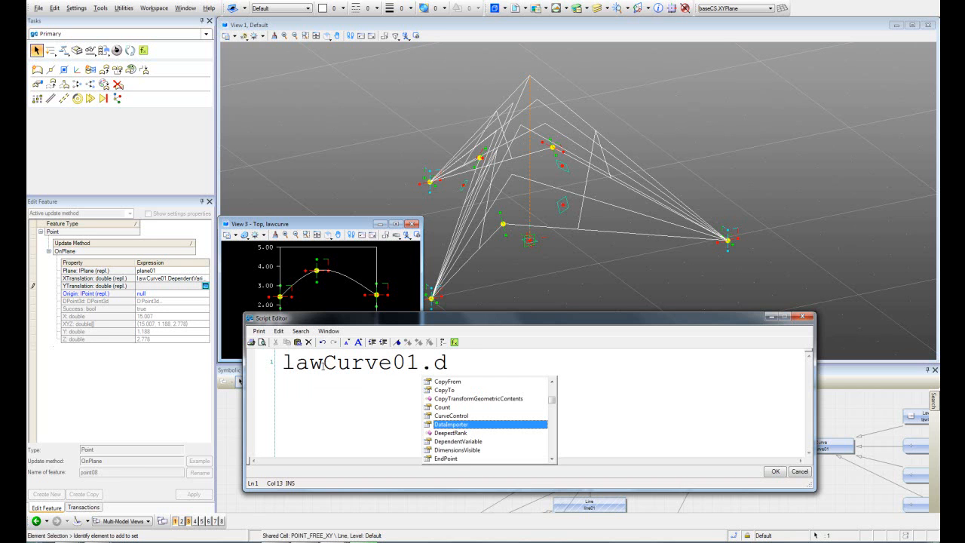
{"action": "double_click", "coordinate": [475, 442]}
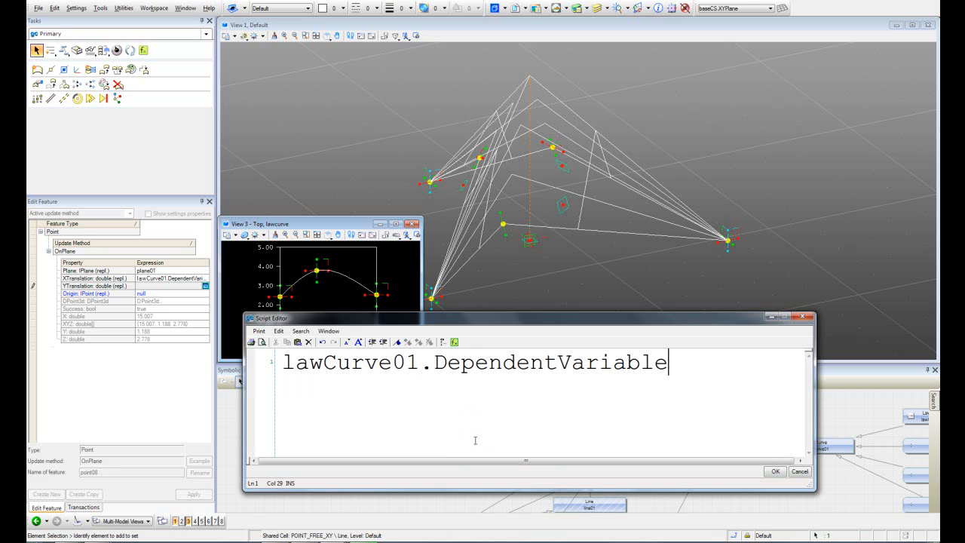
{"action": "type", "text": "[2]"}
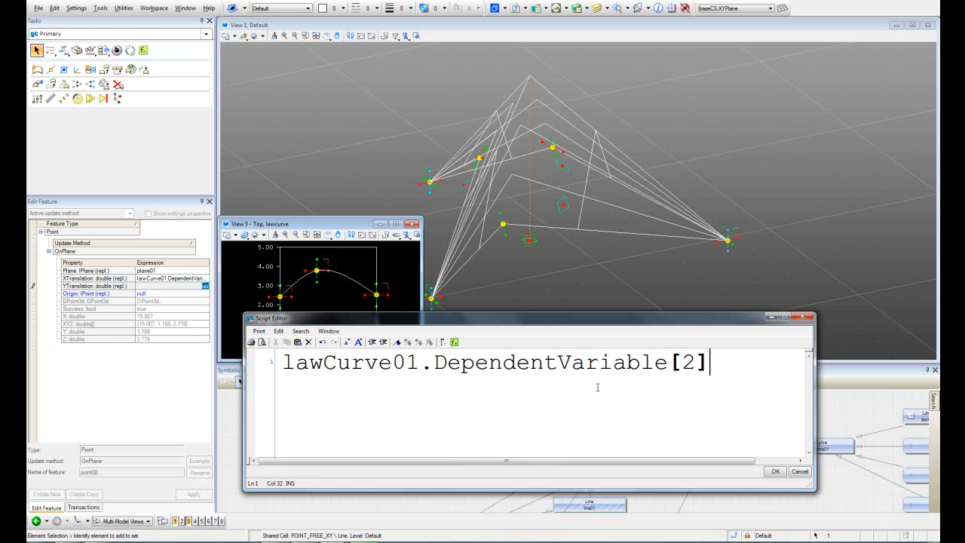
{"action": "left_click", "coordinate": [776, 472]}
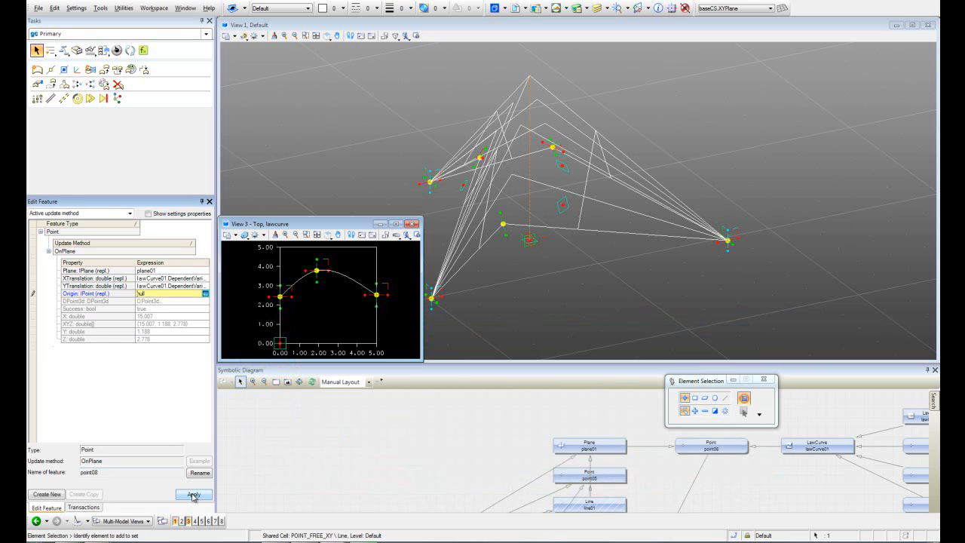
{"action": "left_click", "coordinate": [193, 495]}
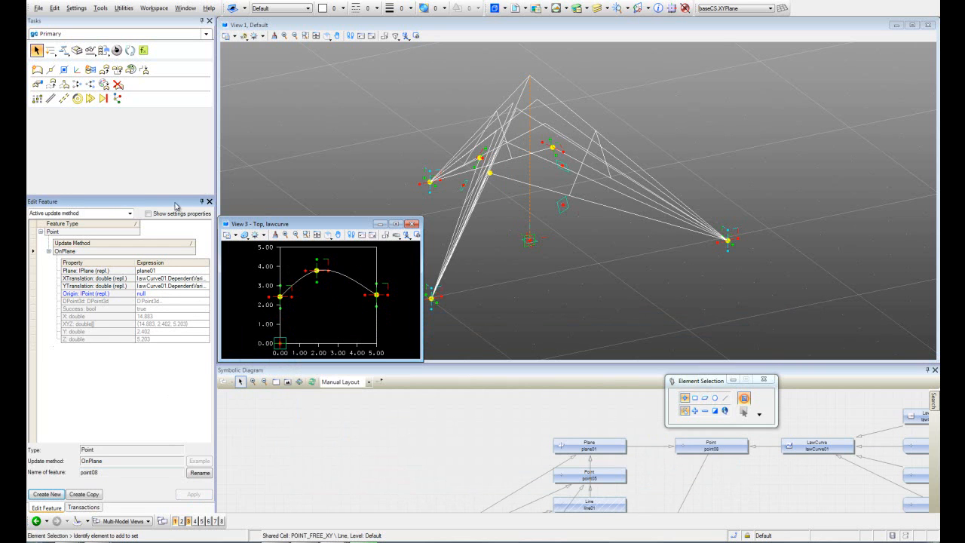
Step: Lower the law curve's middle control point, point12, to about X 2.2, Y 1.3 and record the changes as a transaction
{"action": "left_click", "coordinate": [51, 84]}
{"action": "left_click_drag", "start_coordinate": [318, 269], "coordinate": [332, 309]}
{"action": "mouse_move", "coordinate": [578, 254]}
{"action": "middle_mouse_down", "text": "shift"}
{"action": "mouse_move", "coordinate": [578, 201]}
{"action": "mouse_move", "coordinate": [493, 250]}
{"action": "mouse_move", "coordinate": [478, 304]}
{"action": "mouse_move", "coordinate": [595, 295]}
{"action": "mouse_move", "coordinate": [586, 265]}
{"action": "middle_mouse_up", "text": "shift"}
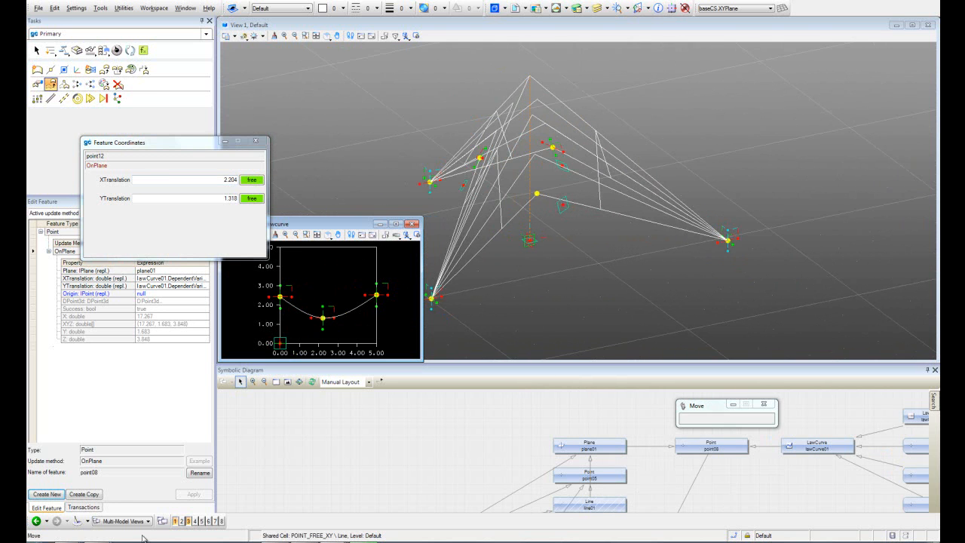
{"action": "left_click", "coordinate": [84, 508]}
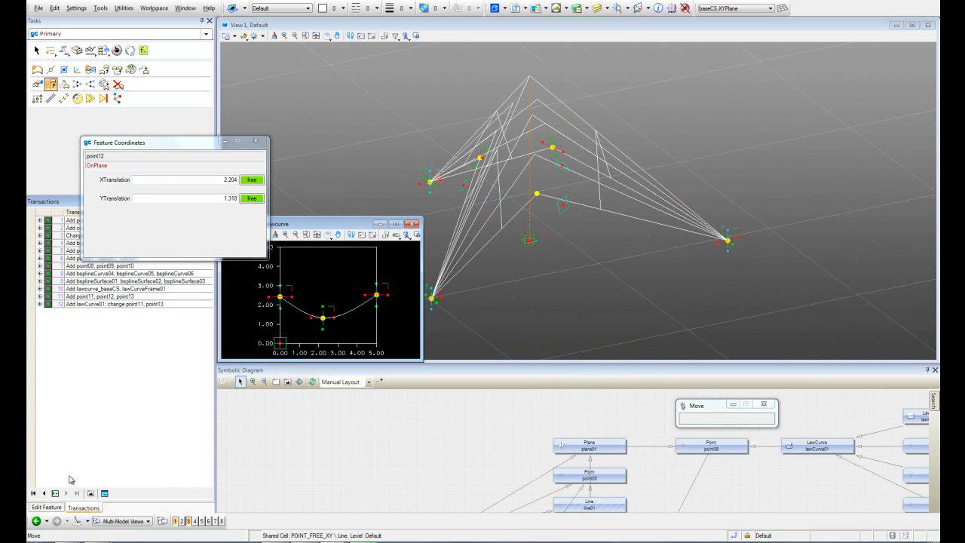
{"action": "left_click", "coordinate": [54, 493]}
Step: Open point09 on plane02 for editing and clear its XTranslation expression
{"action": "middle_click_drag", "start_coordinate": [633, 263], "coordinate": [449, 261], "text": "shift"}
{"action": "middle_click_drag", "start_coordinate": [534, 275], "coordinate": [485, 211], "text": "shift"}
{"action": "middle_click_drag", "start_coordinate": [649, 250], "coordinate": [626, 247], "text": "shift"}
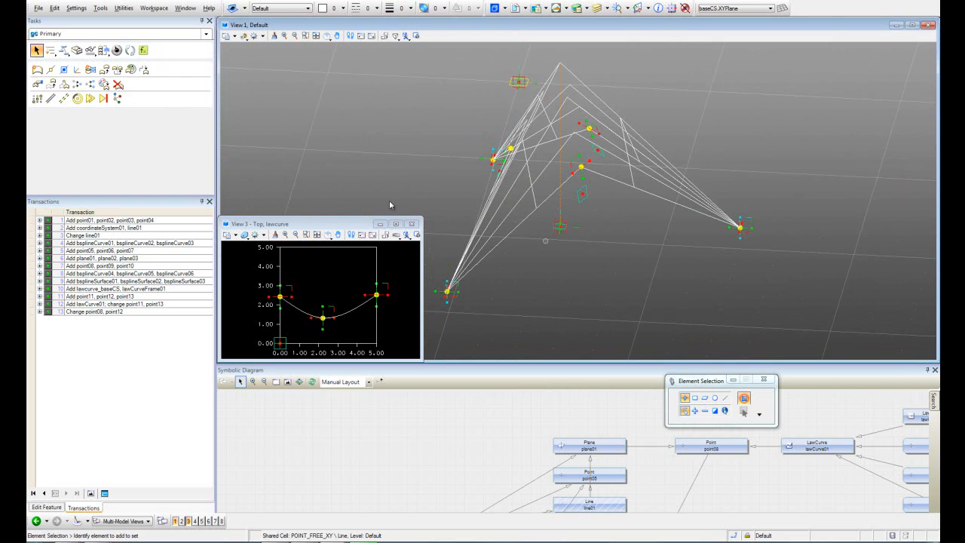
{"action": "left_click", "coordinate": [37, 85]}
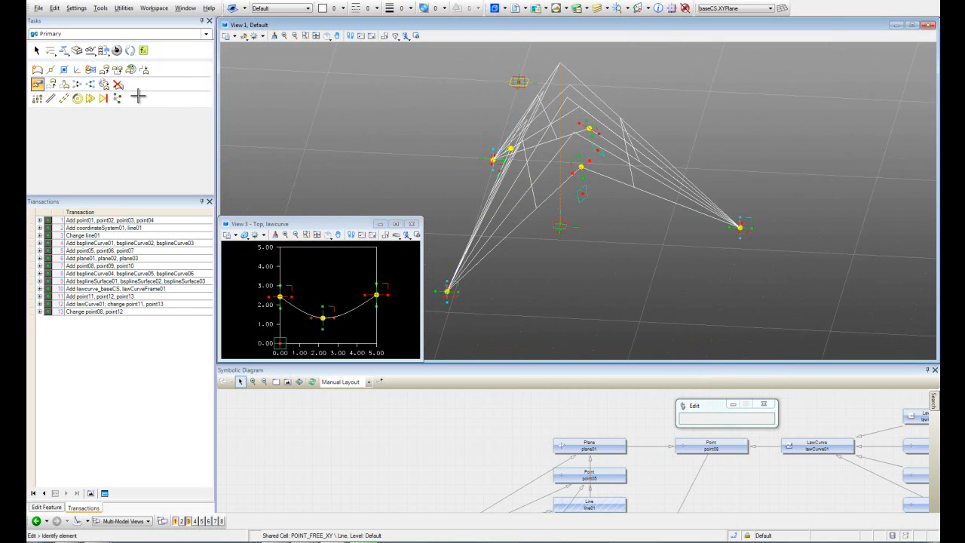
{"action": "left_click", "coordinate": [580, 159]}
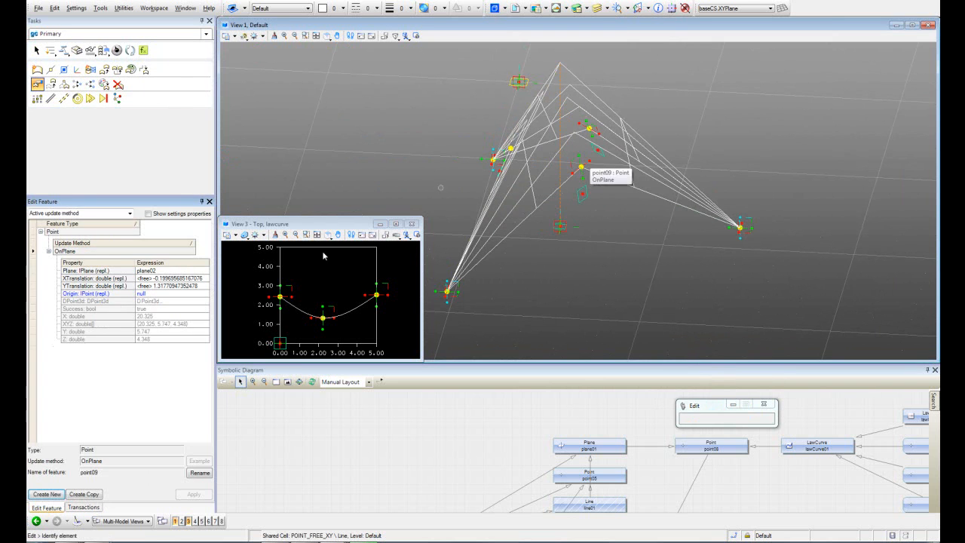
{"action": "left_click", "coordinate": [154, 278]}
{"action": "left_click_drag", "start_coordinate": [191, 278], "coordinate": [140, 278]}
{"action": "type", "text": "lawCurve01.DependentVariable[2]"}
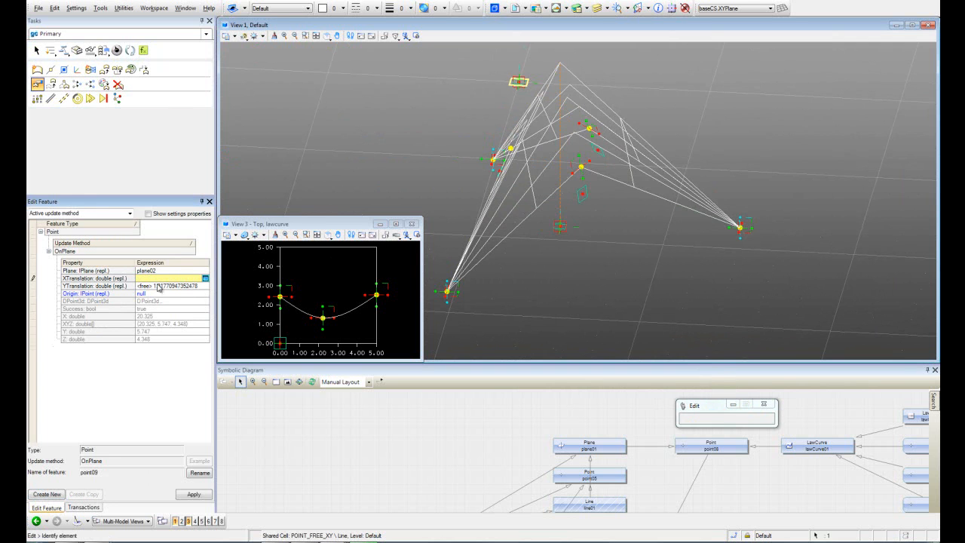
Step: Enter lawCurve01.DependentVariable[0] as point09's XTranslation expression in the script editor and copy the expression
{"action": "left_click", "coordinate": [206, 279]}
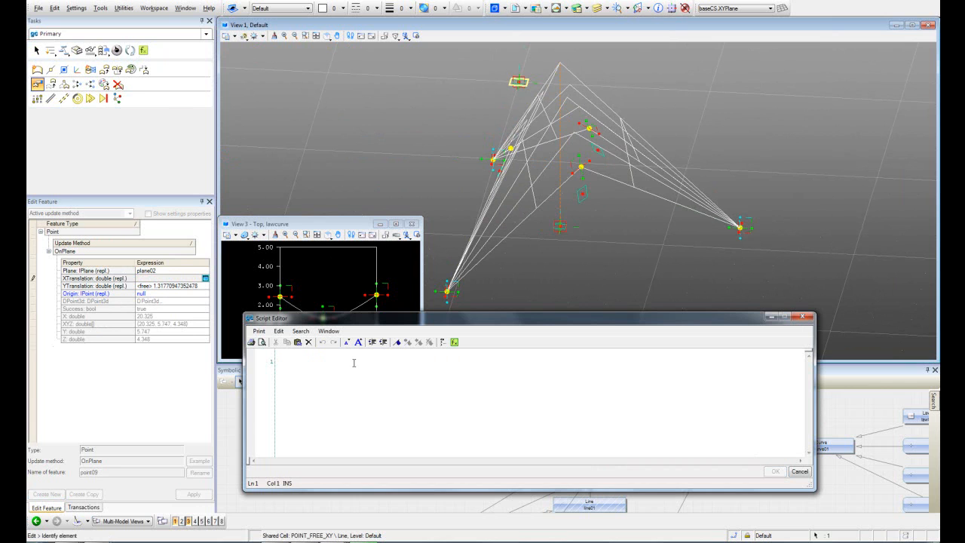
{"action": "type", "text": "lawCur"}
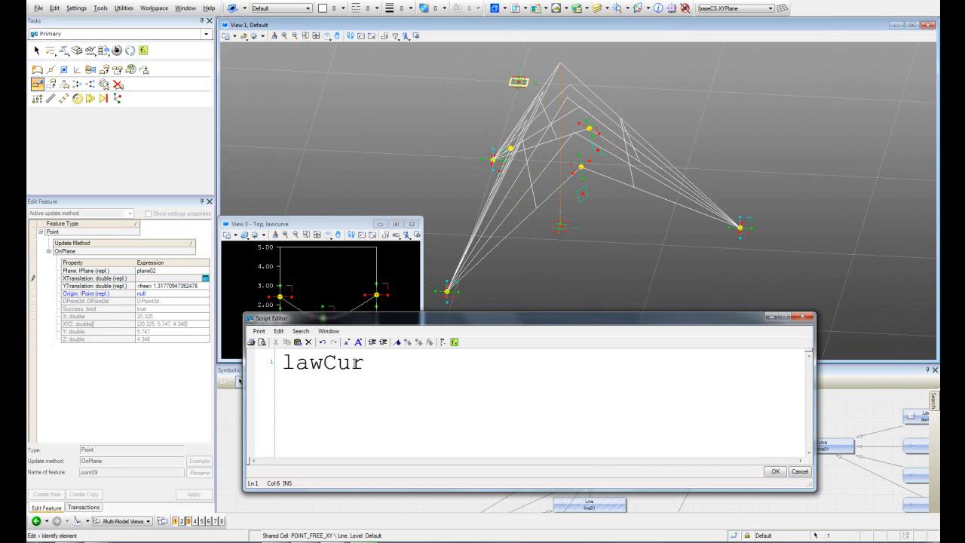
{"action": "type", "text": "ve01."}
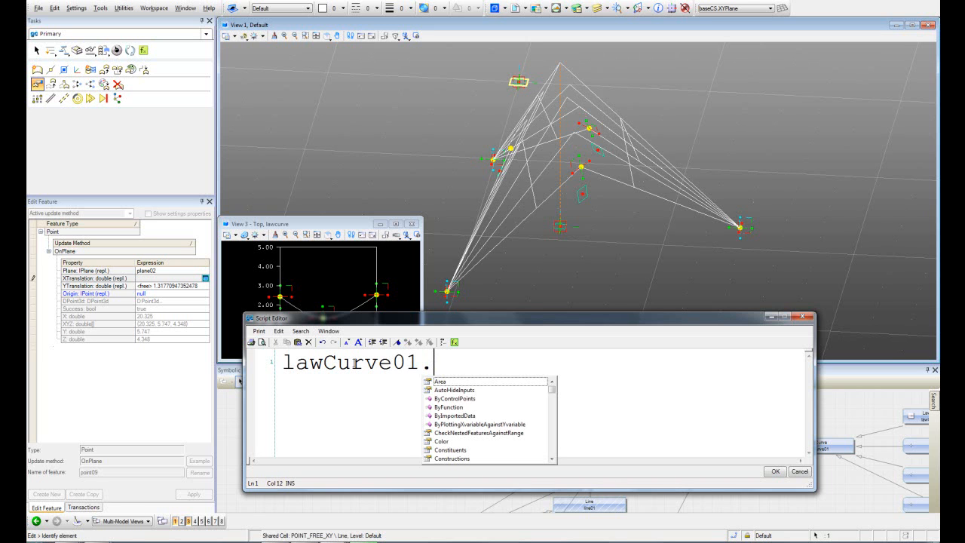
{"action": "type", "text": "d"}
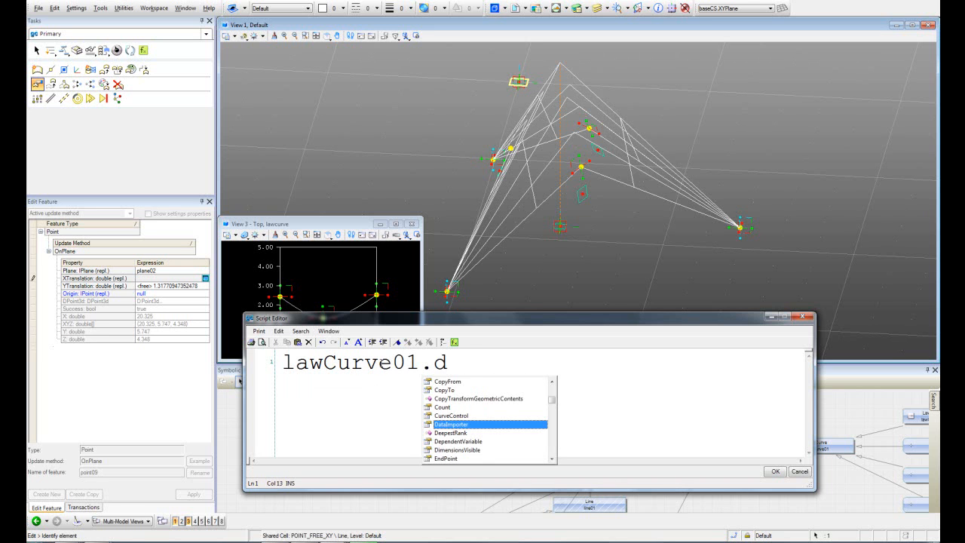
{"action": "double_click", "coordinate": [476, 441]}
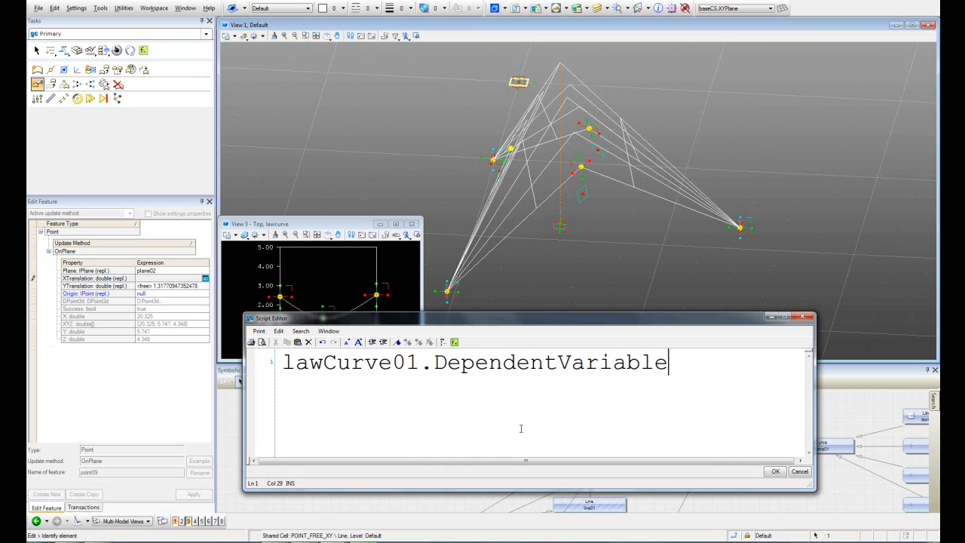
{"action": "type", "text": "[0]"}
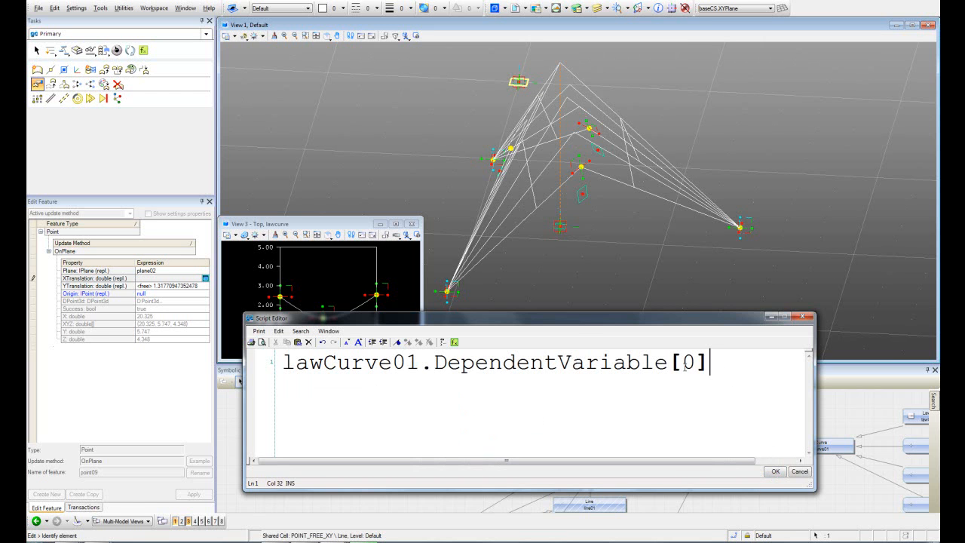
{"action": "left_click_drag", "start_coordinate": [727, 369], "coordinate": [197, 354]}
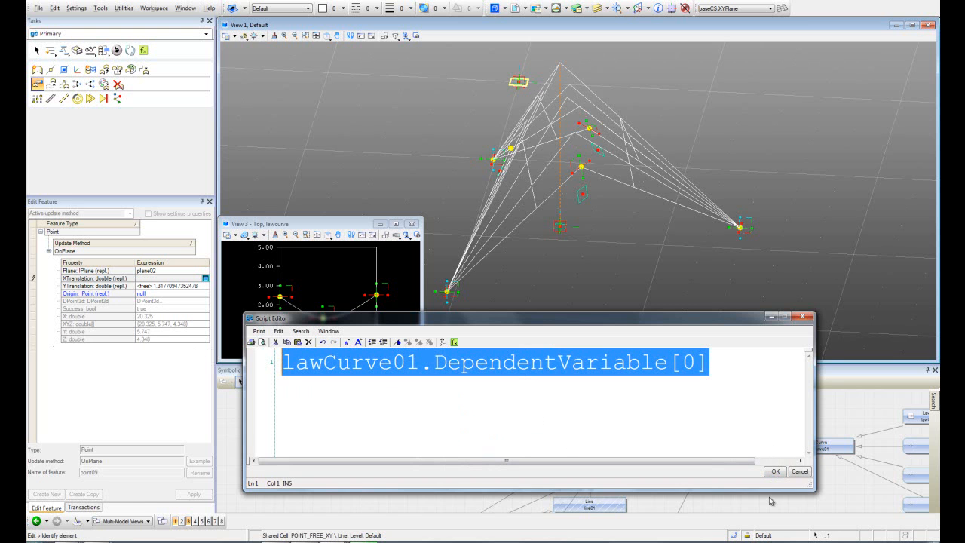
{"action": "left_click", "coordinate": [775, 472]}
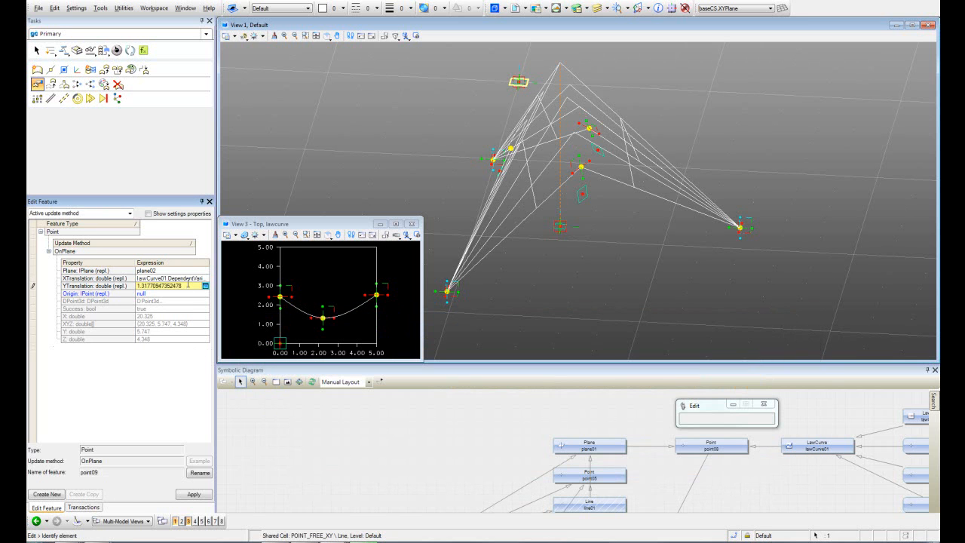
Step: Paste the copied law curve expression into point09's YTranslation and apply the changes to the point
{"action": "double_click", "coordinate": [187, 286]}
{"action": "key", "text": "ctrl+v"}
{"action": "left_click", "coordinate": [199, 497]}
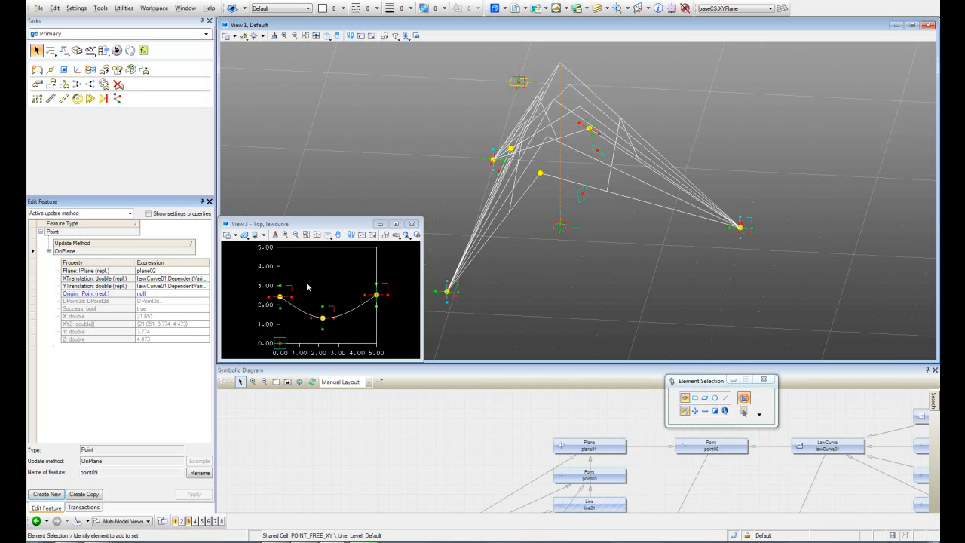
Step: Raise the law curve's start point, point11, to about Y 3 and move point12 to about X 1.9, Y 1.8
{"action": "left_click", "coordinate": [51, 85]}
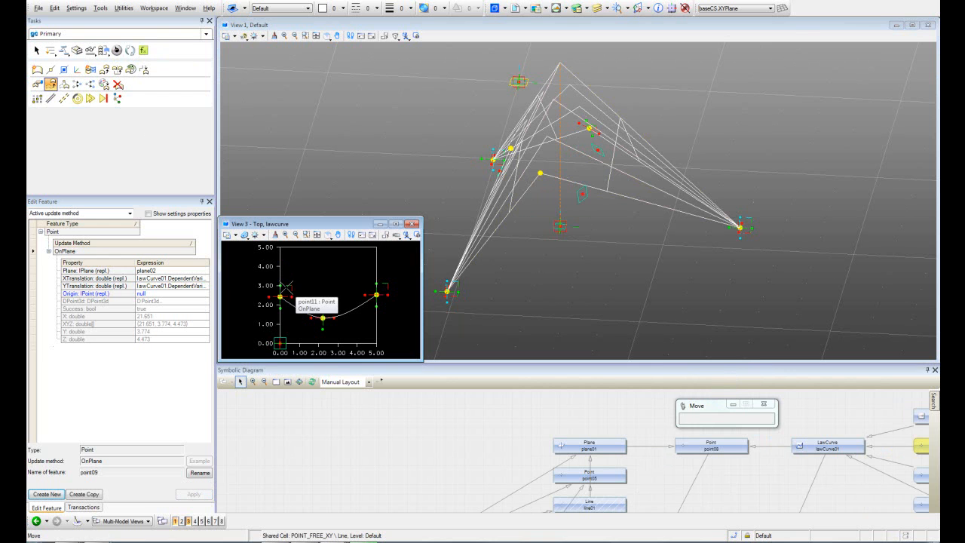
{"action": "left_click", "coordinate": [280, 295]}
{"action": "left_click_drag", "start_coordinate": [288, 286], "coordinate": [327, 299]}
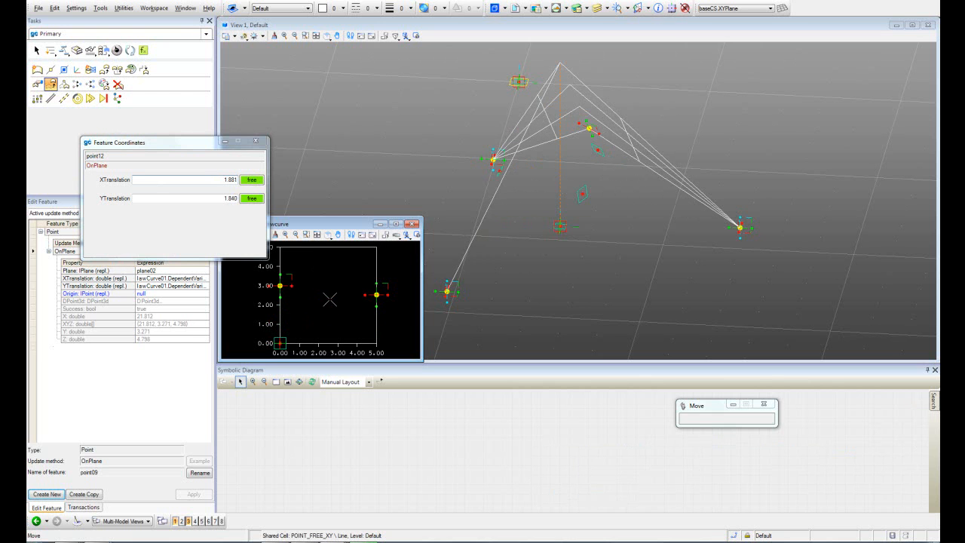
{"action": "middle_click_drag", "start_coordinate": [605, 241], "coordinate": [470, 259], "text": "shift"}
{"action": "middle_click_drag", "start_coordinate": [632, 215], "coordinate": [418, 211], "text": "shift"}
{"action": "middle_click_drag", "start_coordinate": [545, 200], "coordinate": [540, 242]}
{"action": "key", "text": "Escape"}
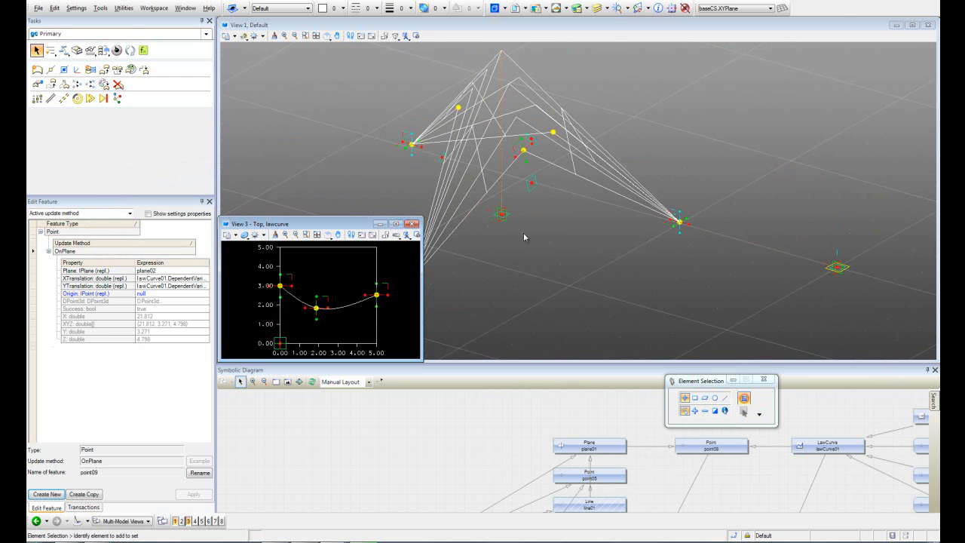
Step: Open point10 on plane03 for editing and clear its XTranslation expression
{"action": "left_click", "coordinate": [37, 84]}
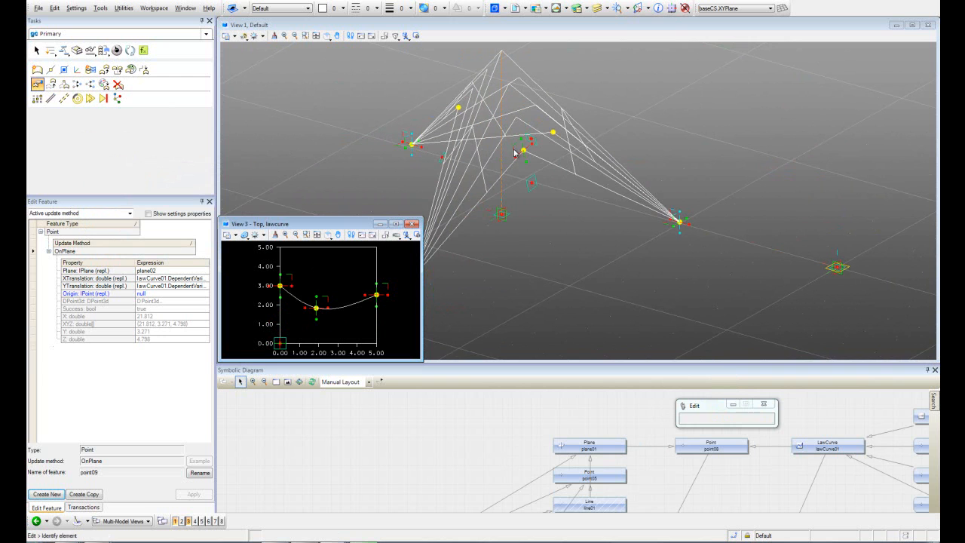
{"action": "left_click", "coordinate": [523, 150]}
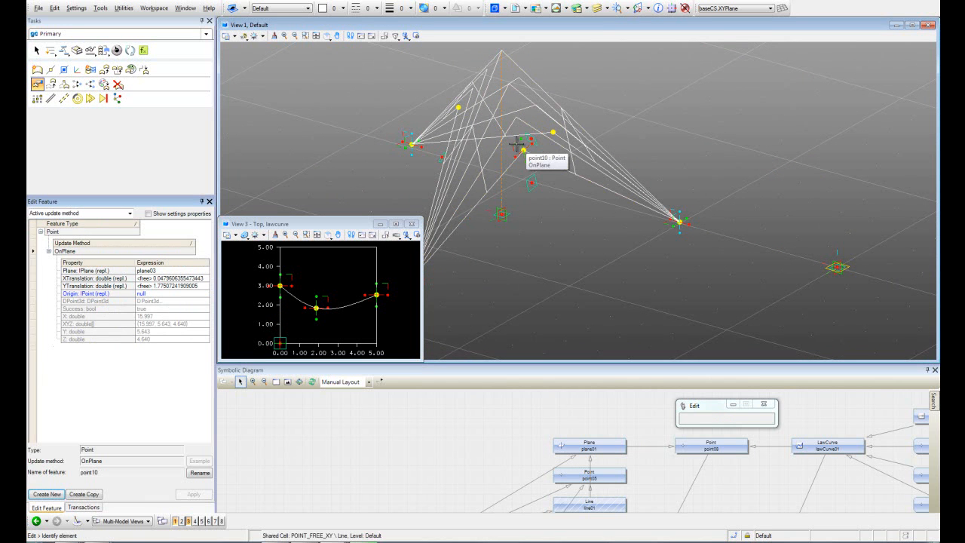
{"action": "left_click", "coordinate": [168, 279]}
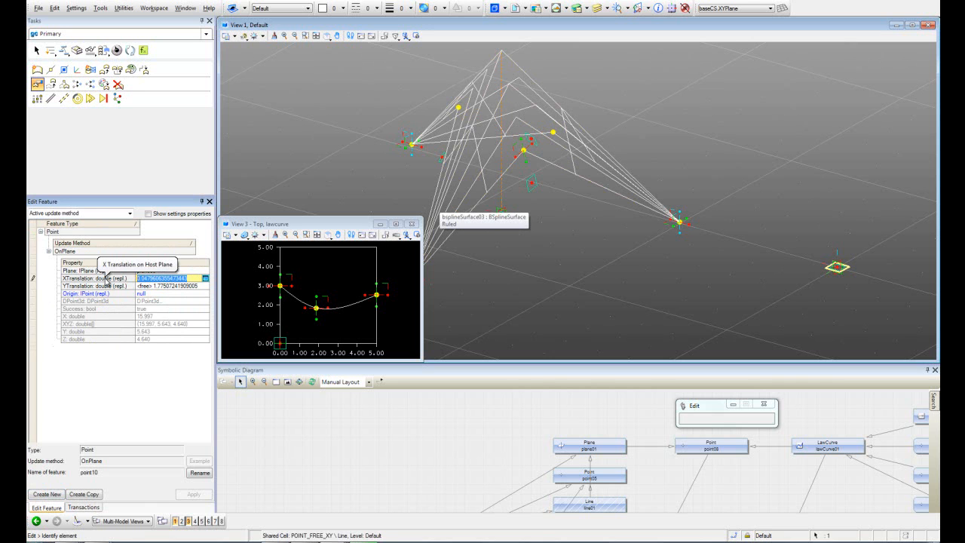
{"action": "key", "text": "BackSpace"}
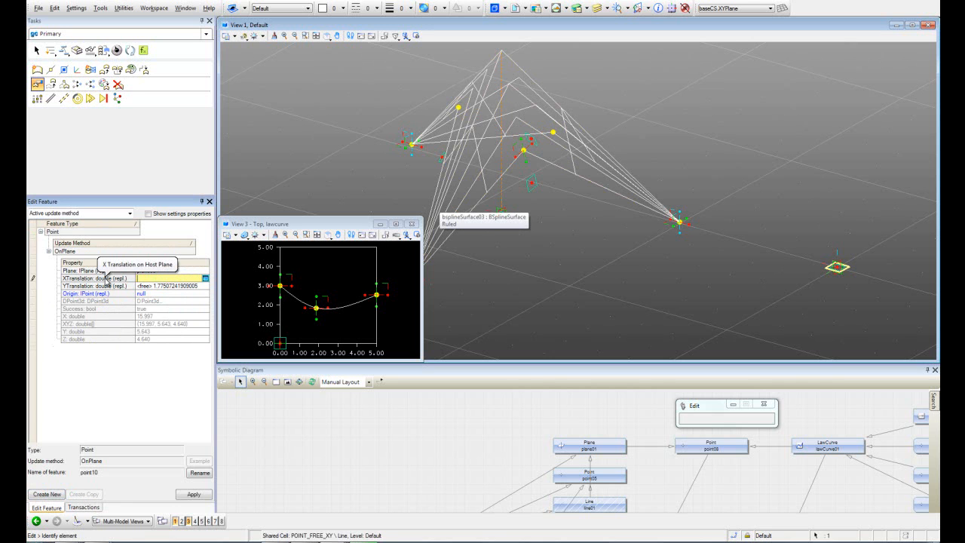
Step: Enter lawCurve01.DependentVariable[5] as point10's XTranslation expression in the script editor, copying the expression before accepting it
{"action": "left_click", "coordinate": [205, 279]}
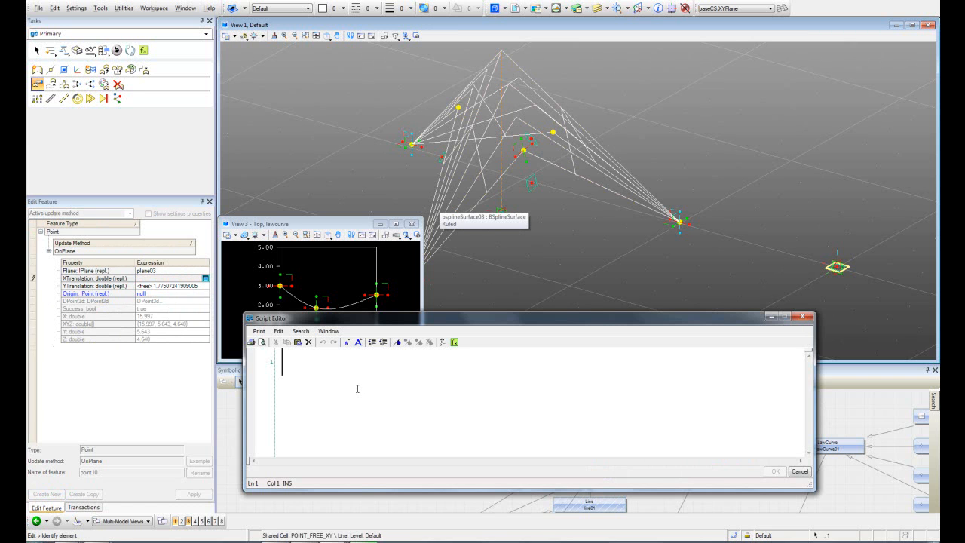
{"action": "type", "text": "lawcurve"}
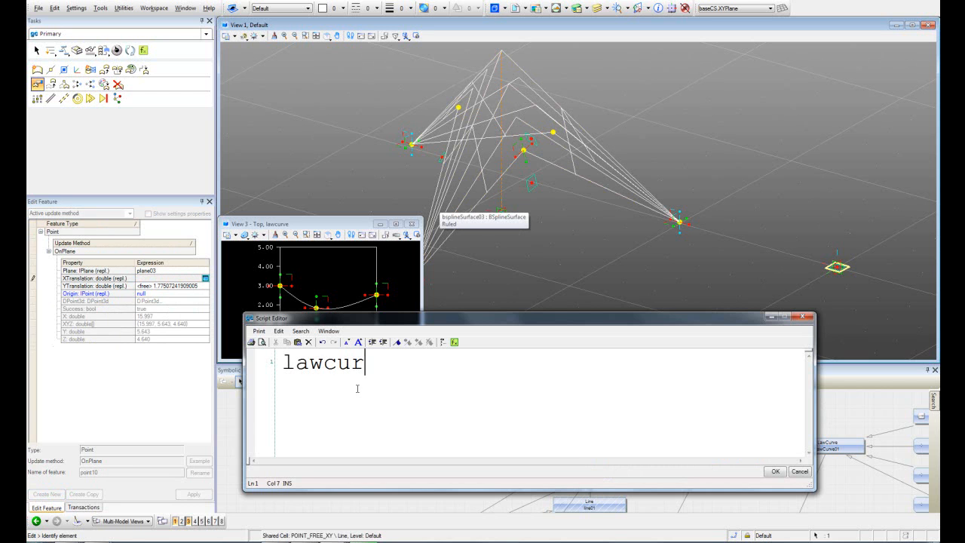
{"action": "key", "text": "BackSpace"}
{"action": "key", "text": "BackSpace"}
{"action": "key", "text": "BackSpace"}
{"action": "key", "text": "BackSpace"}
{"action": "key", "text": "BackSpace"}
{"action": "type", "text": "Curve01."}
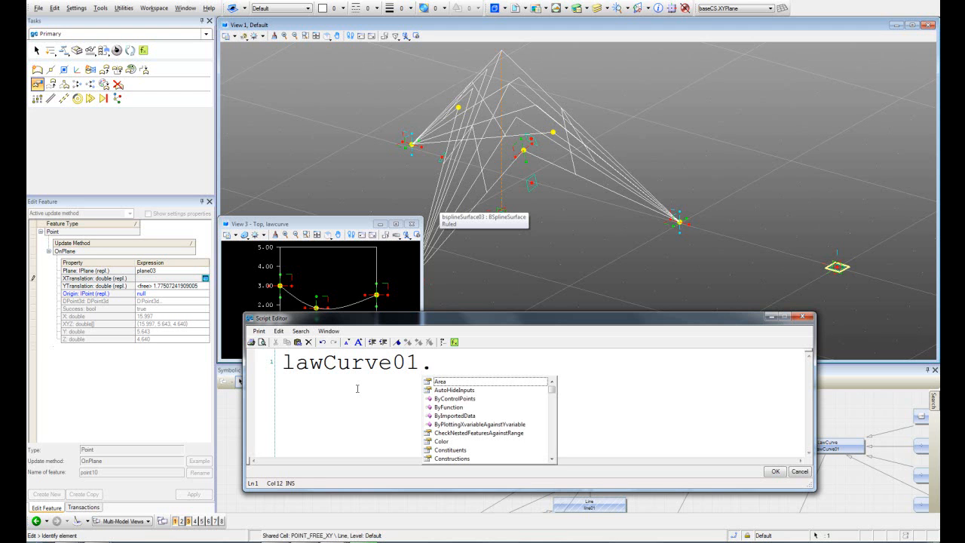
{"action": "scroll", "coordinate": [477, 435], "scroll_direction": "down", "scroll_amount": 3}
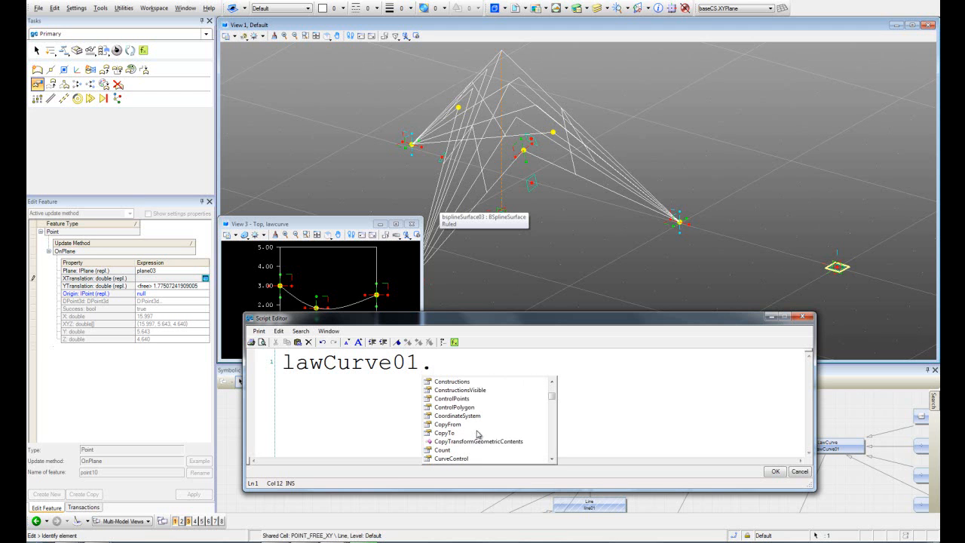
{"action": "type", "text": "d"}
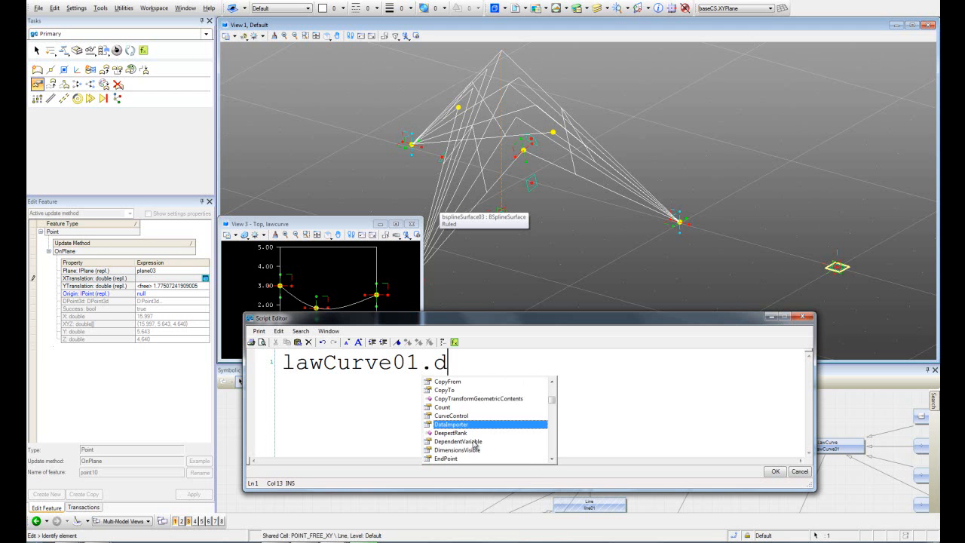
{"action": "double_click", "coordinate": [474, 440]}
{"action": "type", "text": "["}
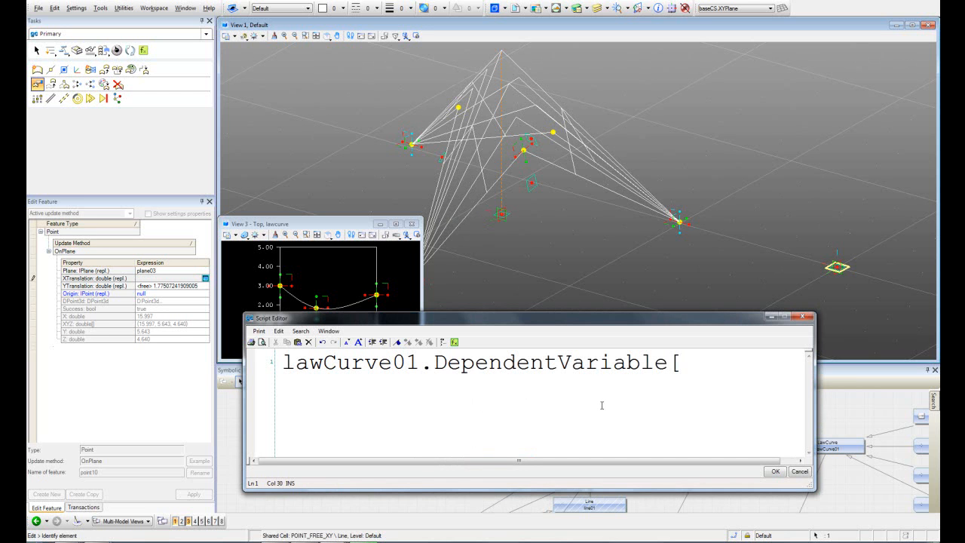
{"action": "type", "text": "5"}
{"action": "type", "text": "]"}
{"action": "left_click_drag", "start_coordinate": [712, 363], "coordinate": [251, 367]}
{"action": "key", "text": "ctrl+c"}
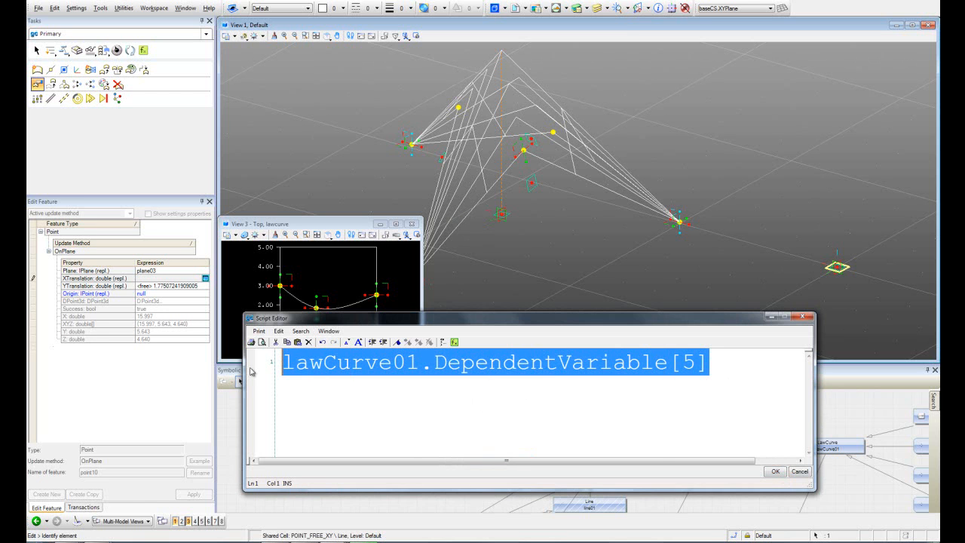
{"action": "left_click", "coordinate": [775, 471]}
Step: Replace point10's YTranslation with the copied law curve expression and apply the changes to the point
{"action": "left_click_drag", "start_coordinate": [190, 287], "coordinate": [125, 286]}
{"action": "key", "text": "ctrl+v"}
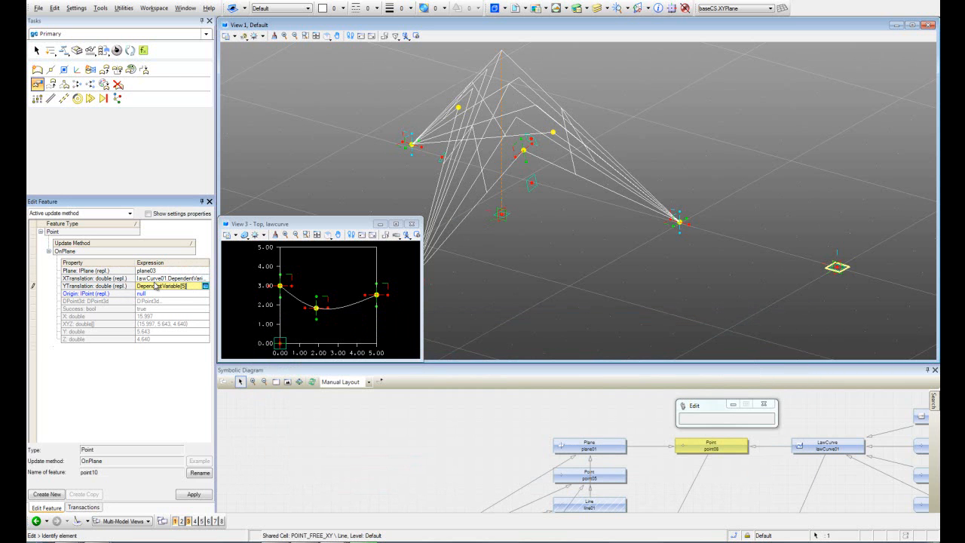
{"action": "left_click", "coordinate": [195, 494]}
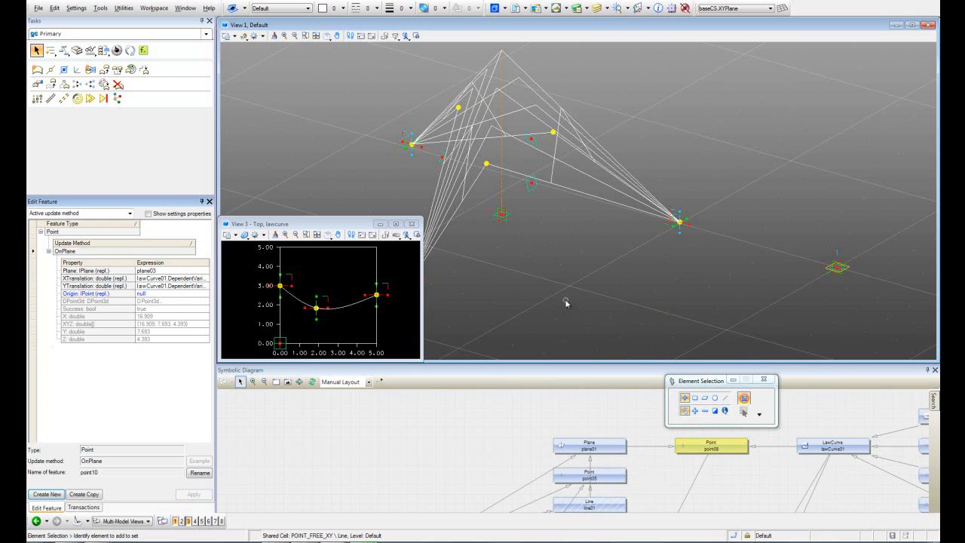
Step: Record the changes to point09, point10, point11 and point12 as a new transaction
{"action": "middle_click_drag", "start_coordinate": [522, 246], "coordinate": [509, 291], "text": "shift"}
{"action": "middle_click_drag", "start_coordinate": [702, 196], "coordinate": [441, 116], "text": "shift"}
{"action": "middle_click_drag", "start_coordinate": [468, 181], "coordinate": [500, 241]}
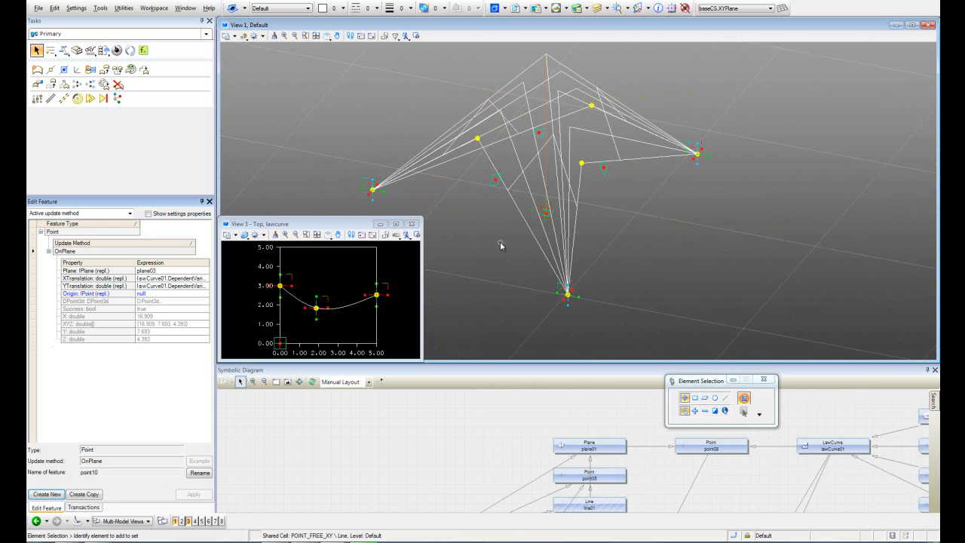
{"action": "scroll", "coordinate": [498, 239], "scroll_direction": "down", "scroll_amount": 2}
{"action": "middle_click_drag", "start_coordinate": [605, 232], "coordinate": [494, 243], "text": "shift"}
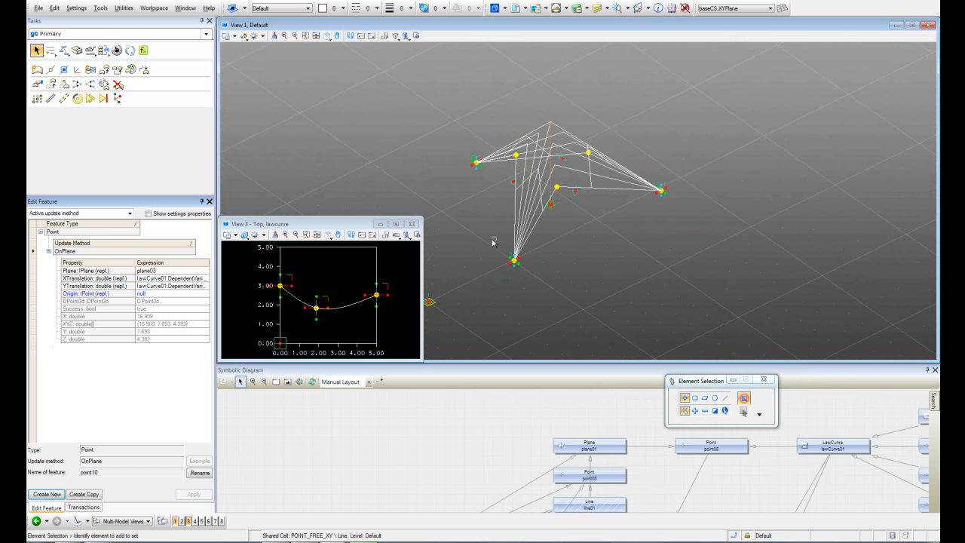
{"action": "left_click", "coordinate": [83, 507]}
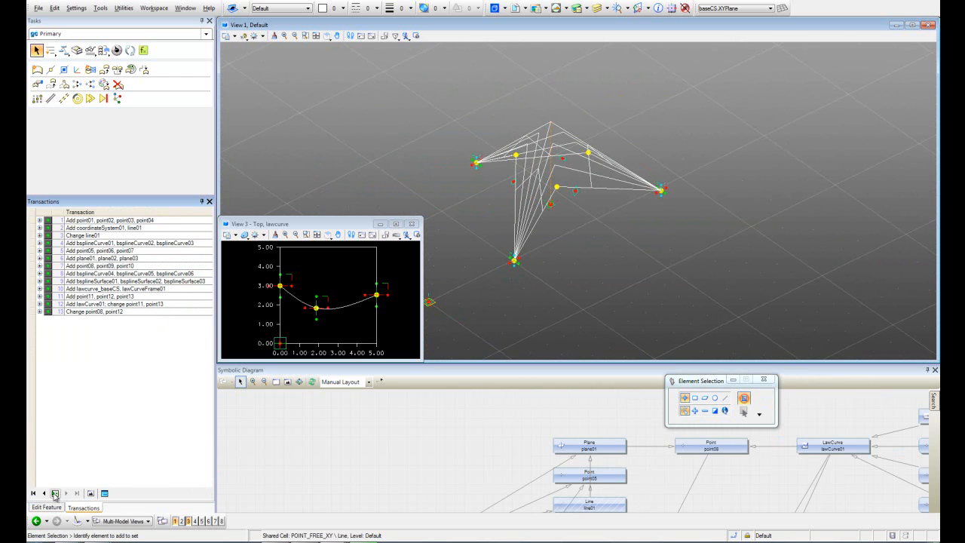
{"action": "left_click", "coordinate": [55, 494]}
{"action": "mouse_move", "coordinate": [476, 191]}
{"action": "middle_mouse_down", "text": "shift"}
{"action": "mouse_move", "coordinate": [474, 230]}
{"action": "mouse_move", "coordinate": [603, 249]}
{"action": "mouse_move", "coordinate": [616, 199]}
{"action": "mouse_move", "coordinate": [507, 179]}
{"action": "mouse_move", "coordinate": [476, 181]}
{"action": "mouse_move", "coordinate": [475, 193]}
{"action": "middle_mouse_up", "text": "shift"}
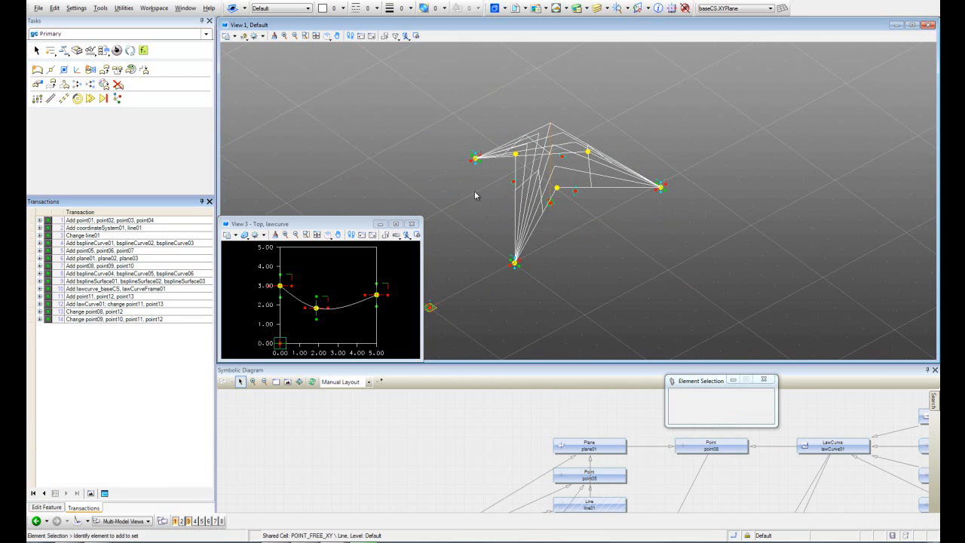
Step: Lower the law curve's end point, point13, to Y 0 and move point12 to about X 2.06, Y 0.95
{"action": "left_click", "coordinate": [50, 83]}
{"action": "left_click", "coordinate": [388, 286]}
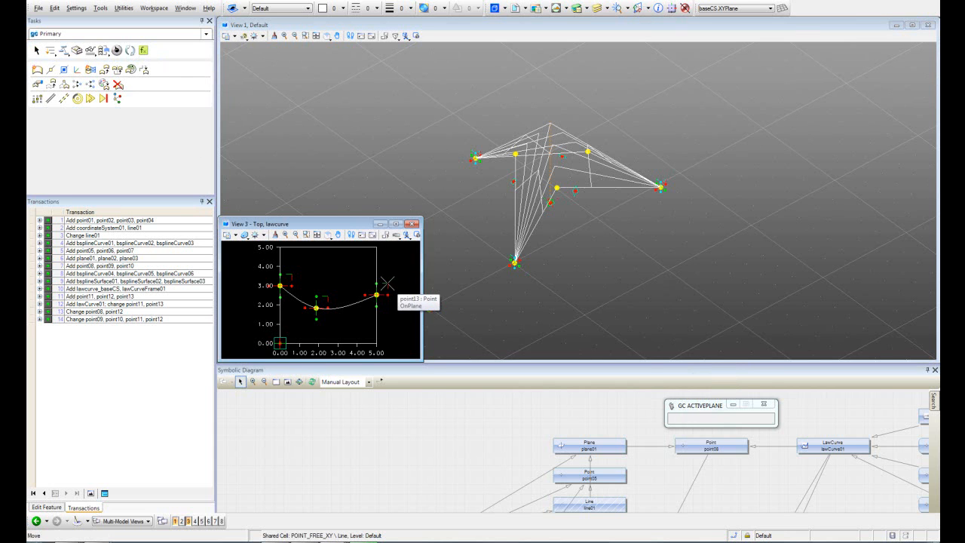
{"action": "left_click", "coordinate": [51, 84]}
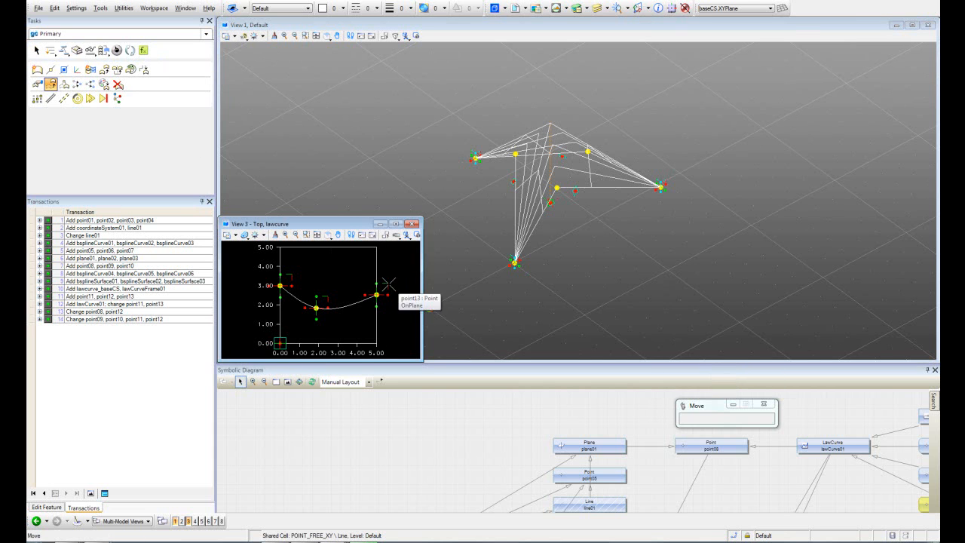
{"action": "left_click", "coordinate": [376, 294]}
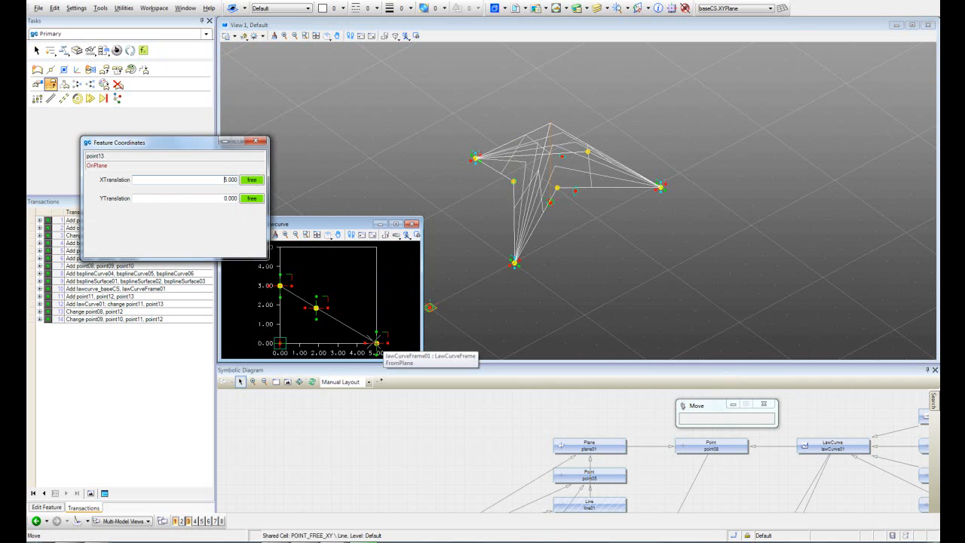
{"action": "left_click", "coordinate": [376, 343]}
{"action": "left_click", "coordinate": [329, 298]}
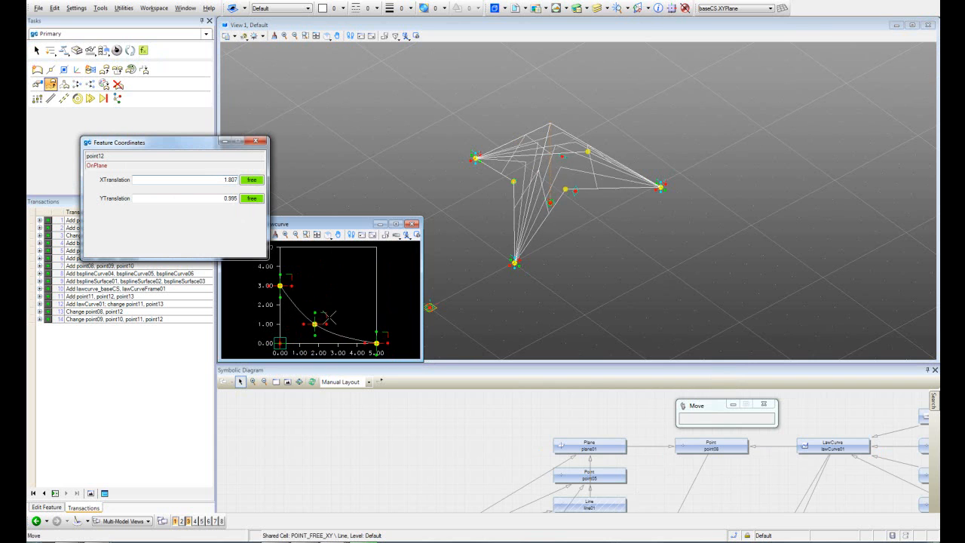
{"action": "left_click", "coordinate": [321, 323]}
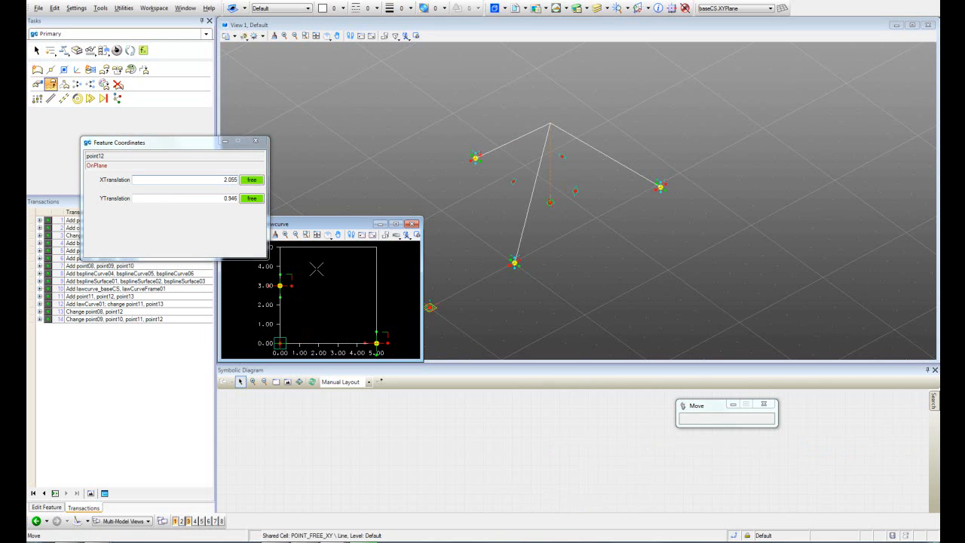
Step: Reshape the law curve by moving point11 to about Y 3, point13 to about Y 2.39 and point12 to about X 2.25, Y 1.84
{"action": "left_click", "coordinate": [281, 285]}
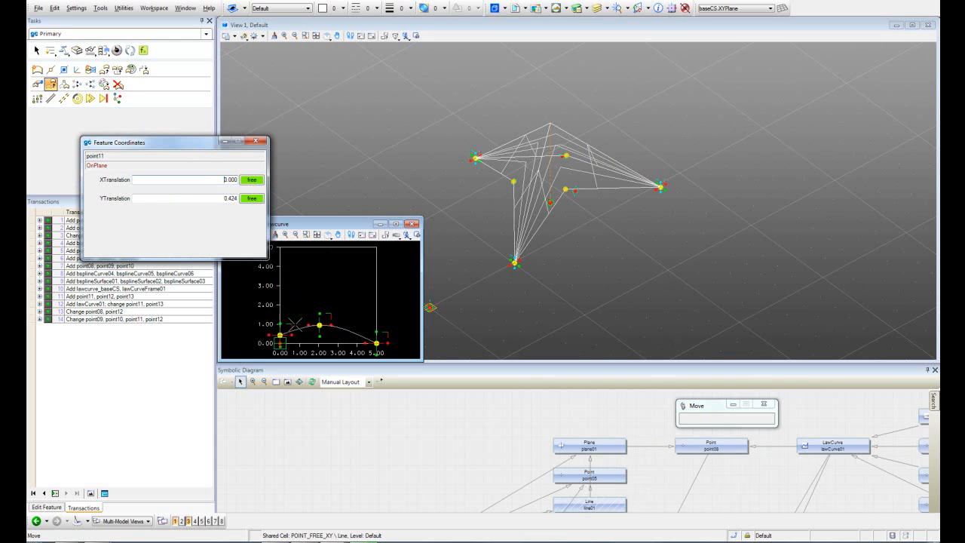
{"action": "left_click", "coordinate": [312, 276]}
{"action": "left_click", "coordinate": [388, 334]}
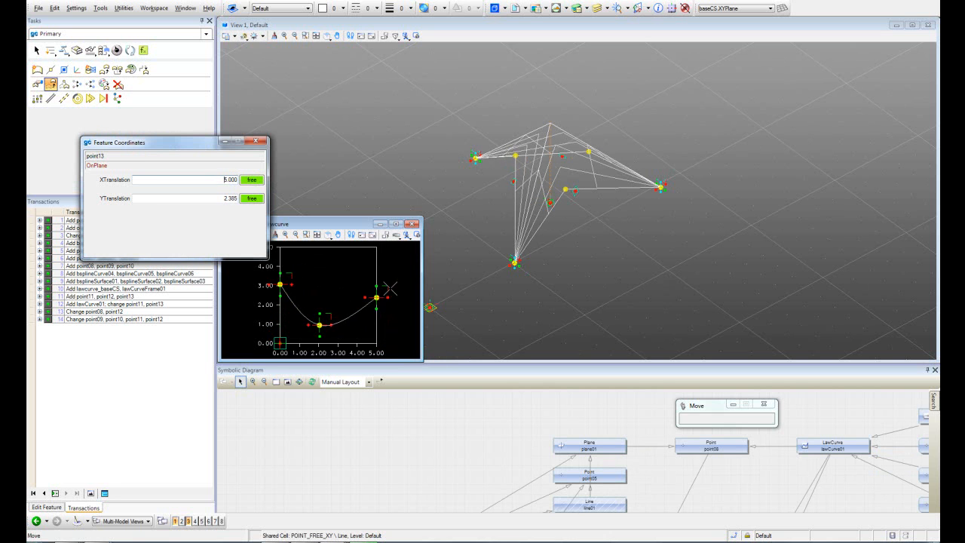
{"action": "left_click", "coordinate": [390, 289]}
{"action": "left_click", "coordinate": [320, 325]}
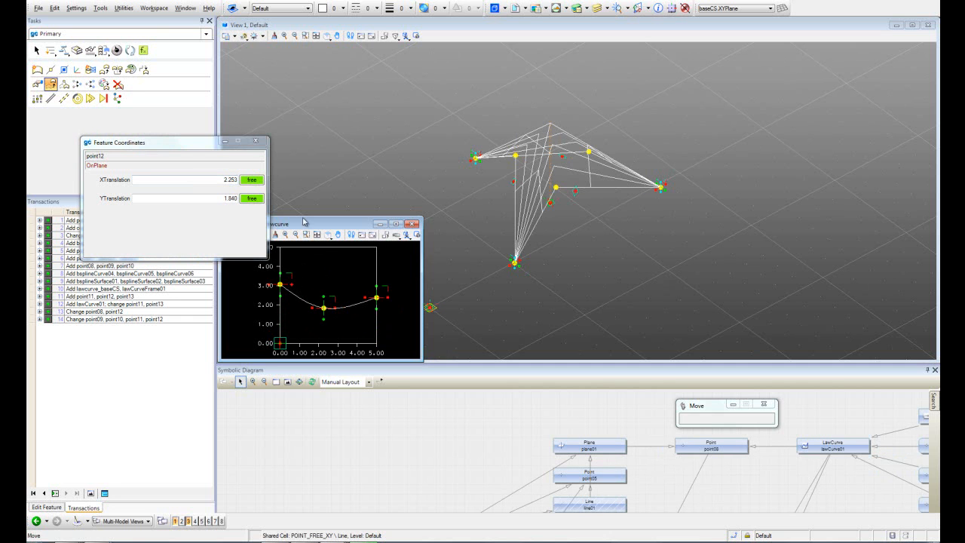
{"action": "left_click", "coordinate": [257, 142]}
Step: Record the moves of law curve points point11, point12 and point13 as a new transaction
{"action": "scroll", "coordinate": [419, 167], "scroll_direction": "down", "scroll_amount": 3}
{"action": "middle_click_drag", "start_coordinate": [409, 155], "coordinate": [482, 177], "text": "shift"}
{"action": "middle_click_drag", "start_coordinate": [507, 207], "coordinate": [516, 250]}
{"action": "scroll", "coordinate": [511, 229], "scroll_direction": "up", "scroll_amount": 3}
{"action": "mouse_move", "coordinate": [444, 187]}
{"action": "middle_mouse_down", "text": "shift"}
{"action": "mouse_move", "coordinate": [450, 177]}
{"action": "mouse_move", "coordinate": [453, 187]}
{"action": "middle_mouse_up", "text": "shift"}
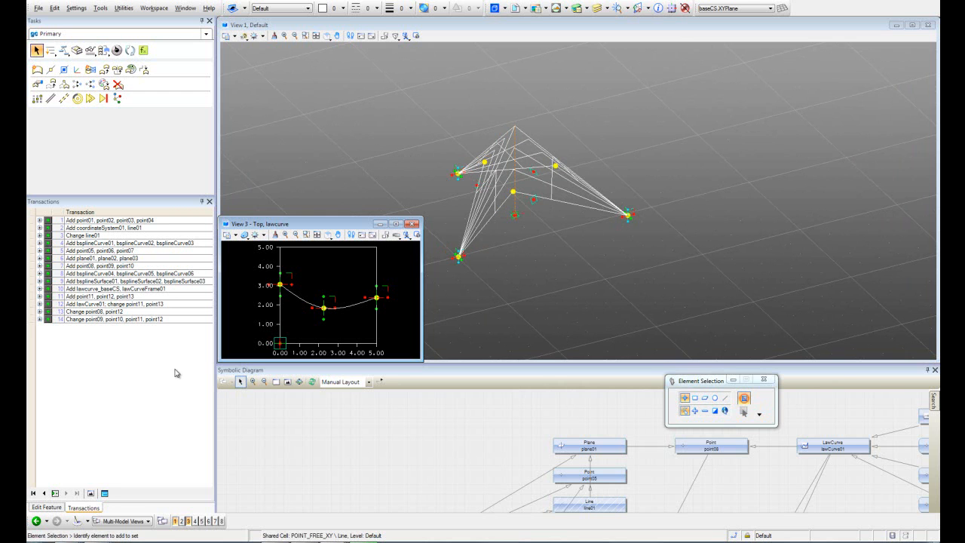
{"action": "left_click", "coordinate": [56, 493]}
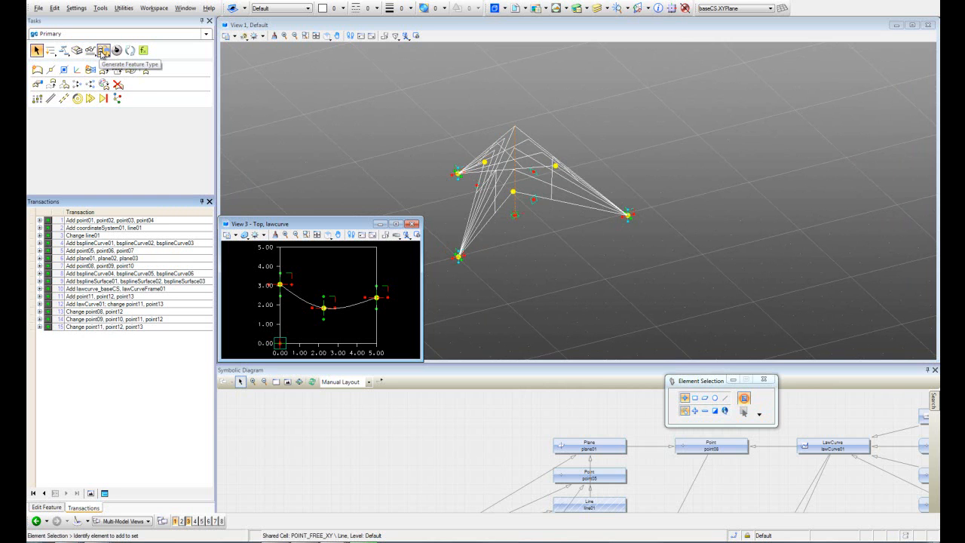
Step: Start generating a new feature type from the model, check the existing feature types and set its type name to zz_LCtutorial
{"action": "left_click", "coordinate": [104, 50]}
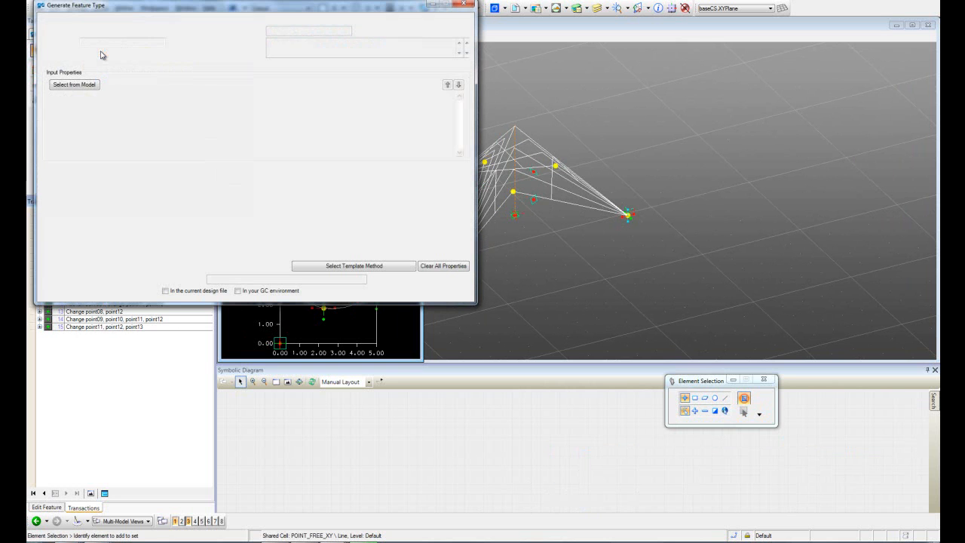
{"action": "left_click_drag", "start_coordinate": [132, 9], "coordinate": [323, 85]}
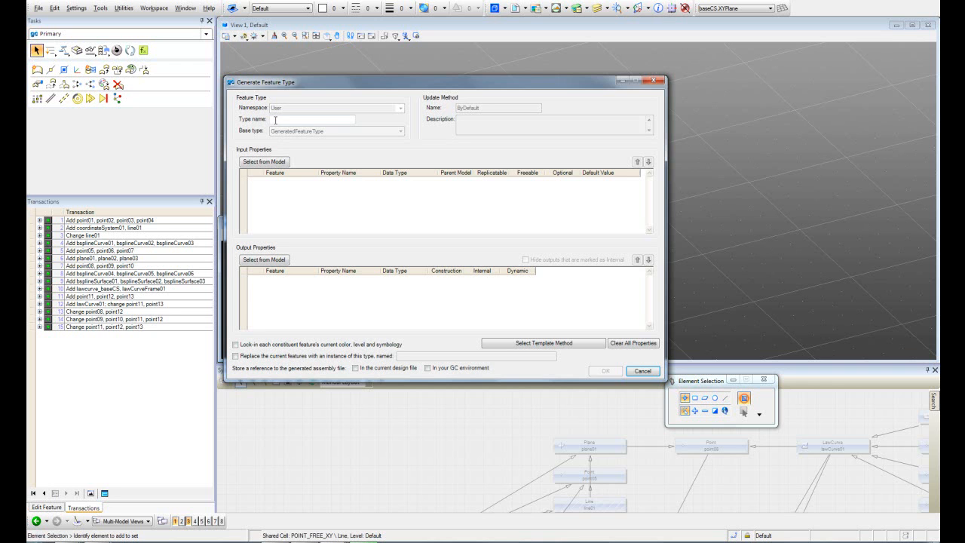
{"action": "left_click", "coordinate": [278, 121]}
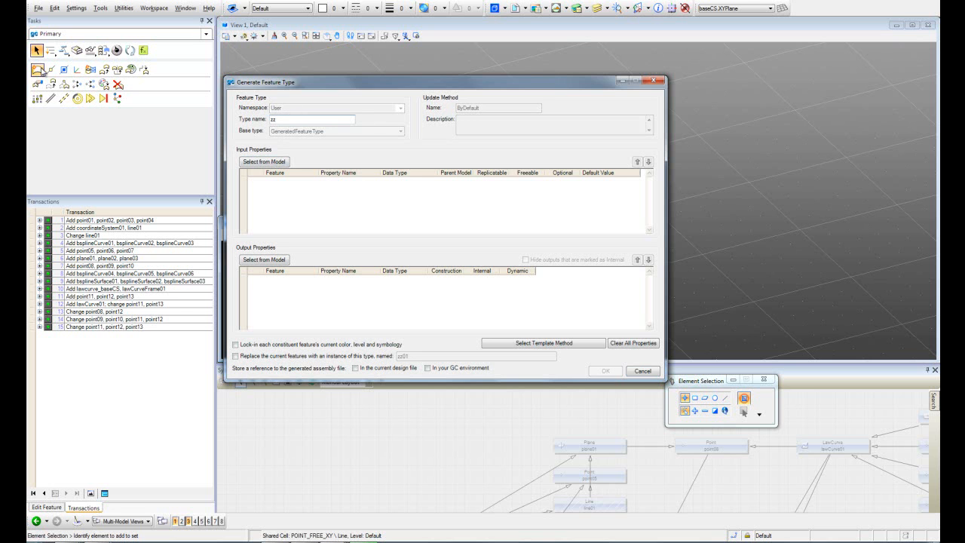
{"action": "left_click", "coordinate": [37, 72]}
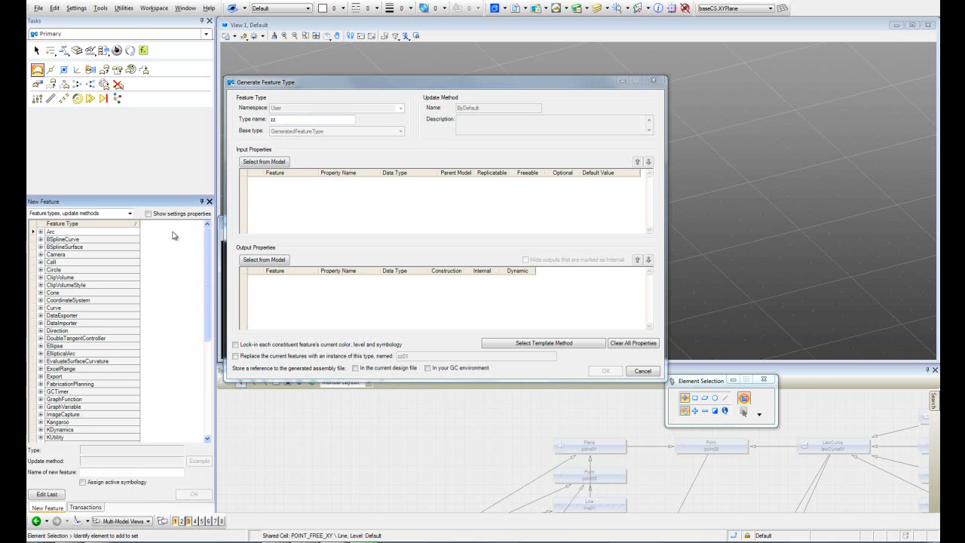
{"action": "left_click_drag", "start_coordinate": [208, 240], "coordinate": [208, 345]}
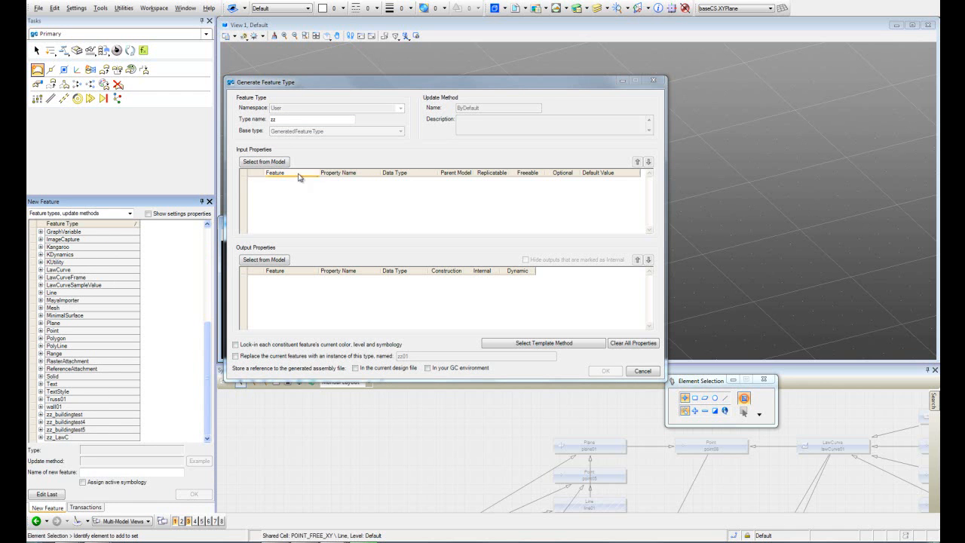
{"action": "left_click", "coordinate": [283, 120]}
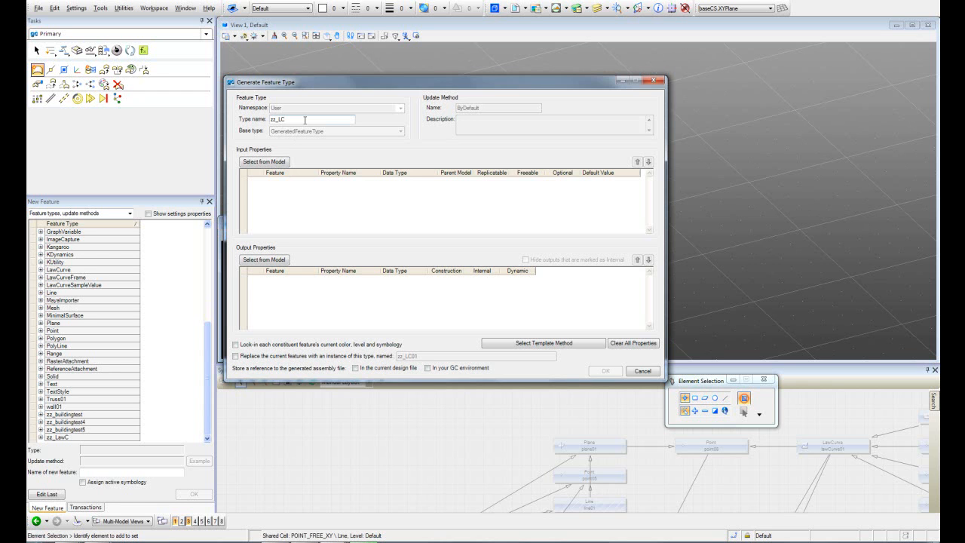
{"action": "left_click", "coordinate": [408, 73]}
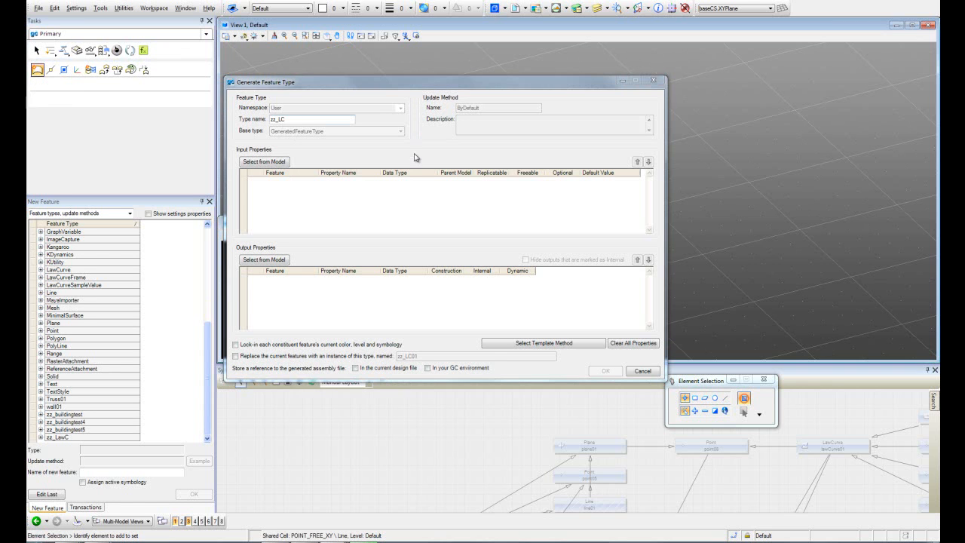
{"action": "left_click", "coordinate": [303, 120]}
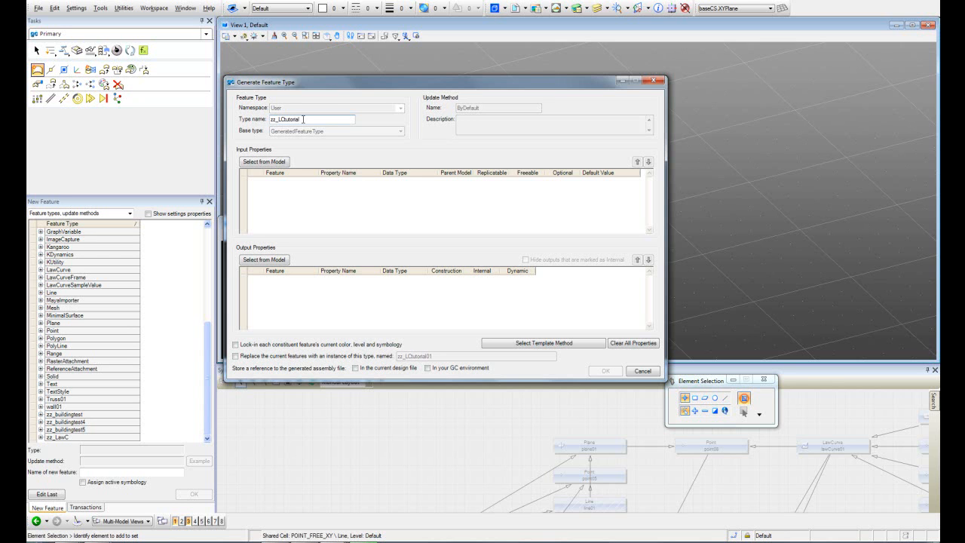
Step: Select point01, lawCurve01, point02 and point03 from the model as the feature type's input properties
{"action": "left_click_drag", "start_coordinate": [333, 88], "coordinate": [508, 284]}
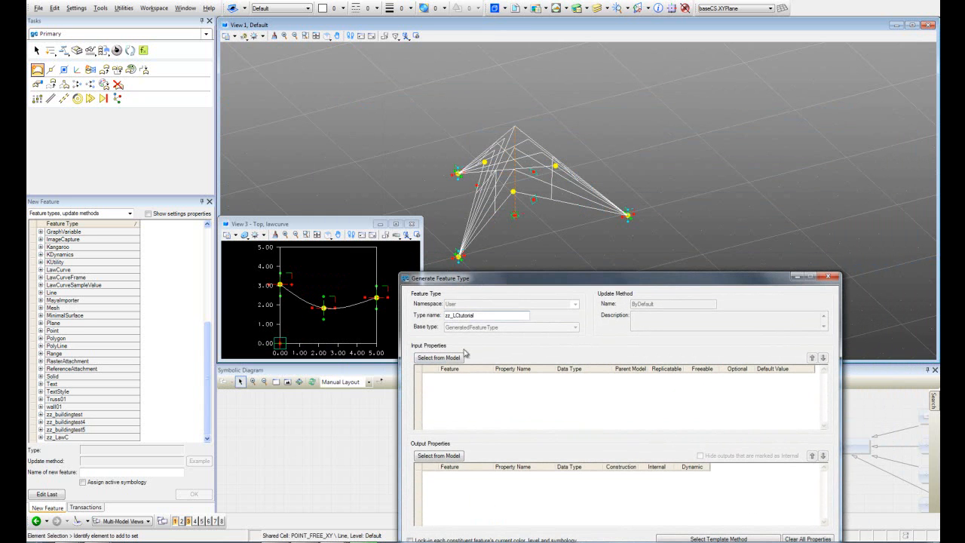
{"action": "left_click", "coordinate": [438, 358]}
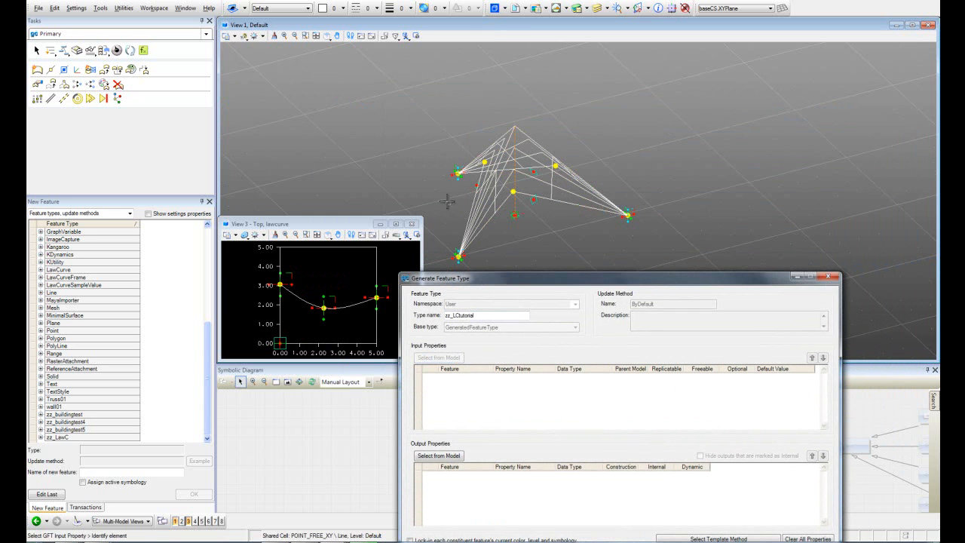
{"action": "scroll", "coordinate": [442, 190], "scroll_direction": "down", "scroll_amount": 1}
{"action": "scroll", "coordinate": [459, 236], "scroll_direction": "up", "scroll_amount": 1}
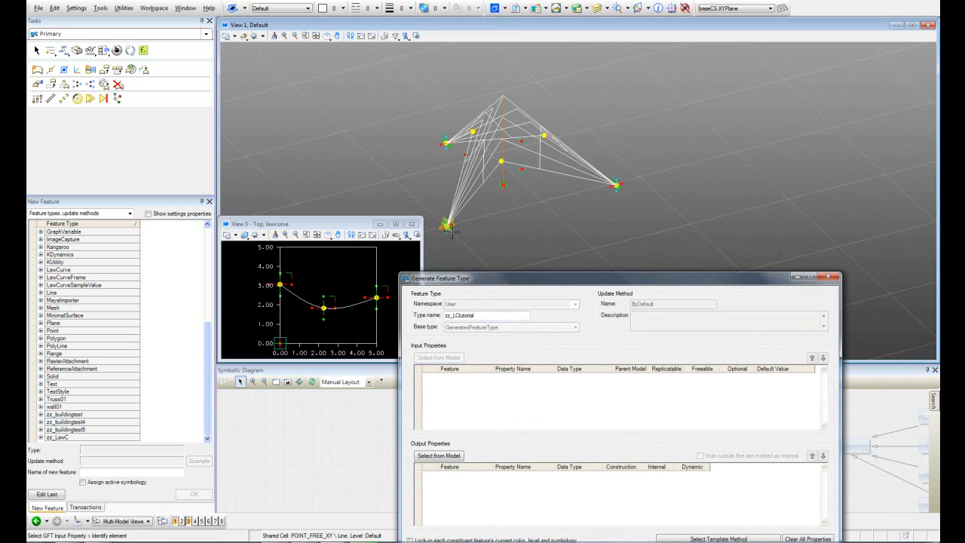
{"action": "left_click", "coordinate": [448, 227]}
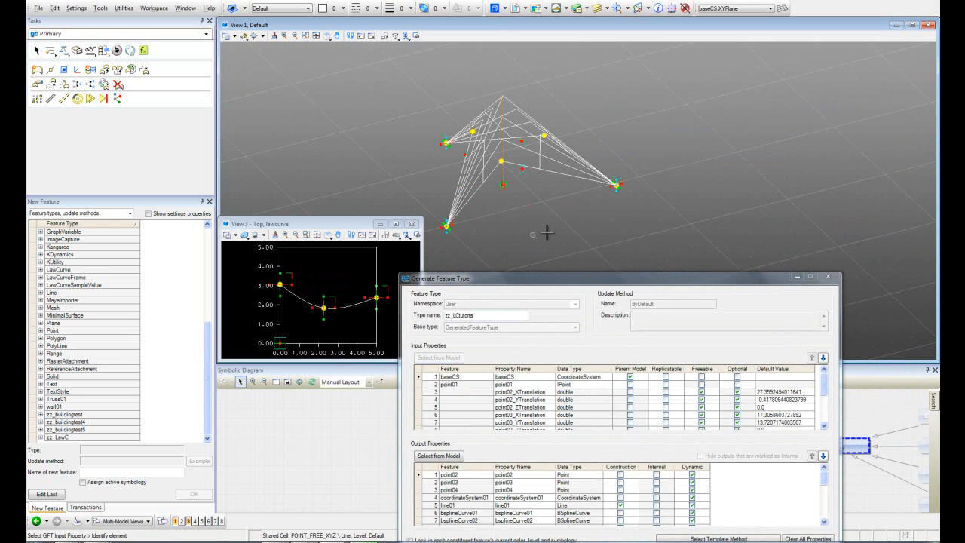
{"action": "left_click", "coordinate": [618, 185]}
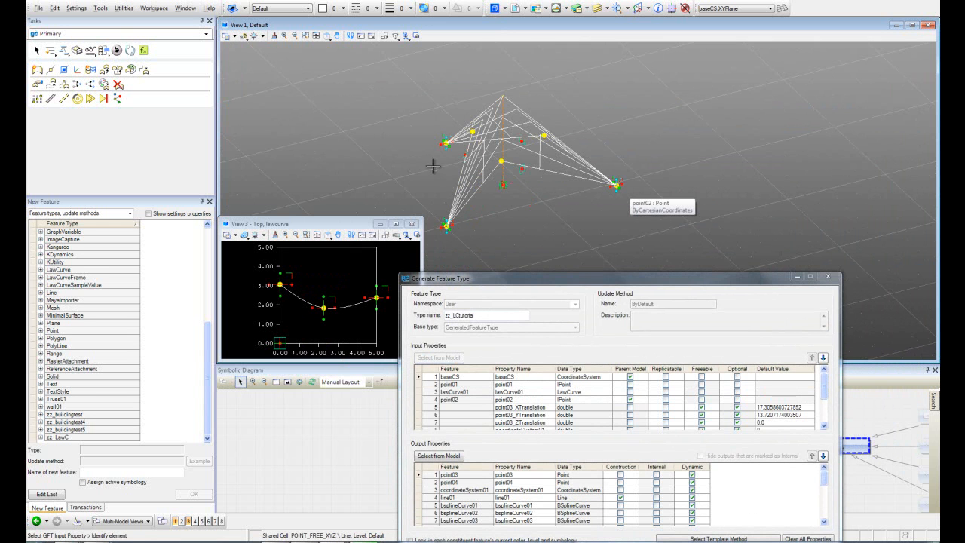
{"action": "left_click", "coordinate": [441, 144]}
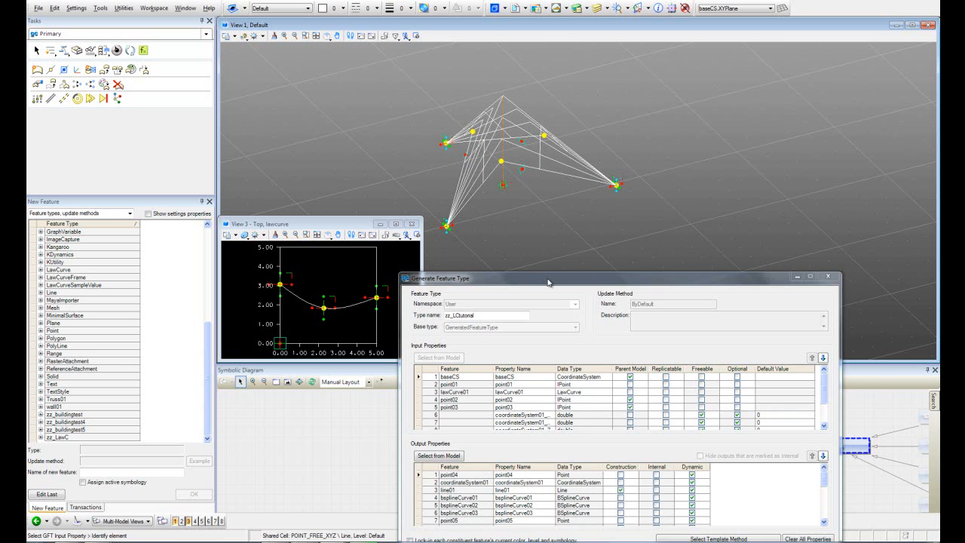
Step: Enlarge the Generate Feature Type dialog and reorder the input properties so lawCurve01 comes directly before point01
{"action": "left_click_drag", "start_coordinate": [547, 278], "coordinate": [480, 109]}
{"action": "left_click_drag", "start_coordinate": [773, 408], "coordinate": [868, 496]}
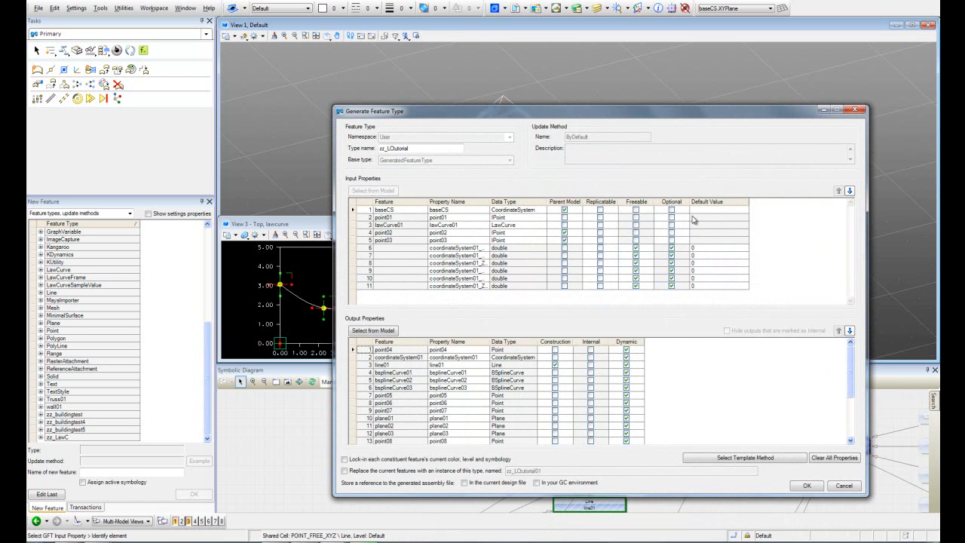
{"action": "left_click_drag", "start_coordinate": [628, 114], "coordinate": [574, 93]}
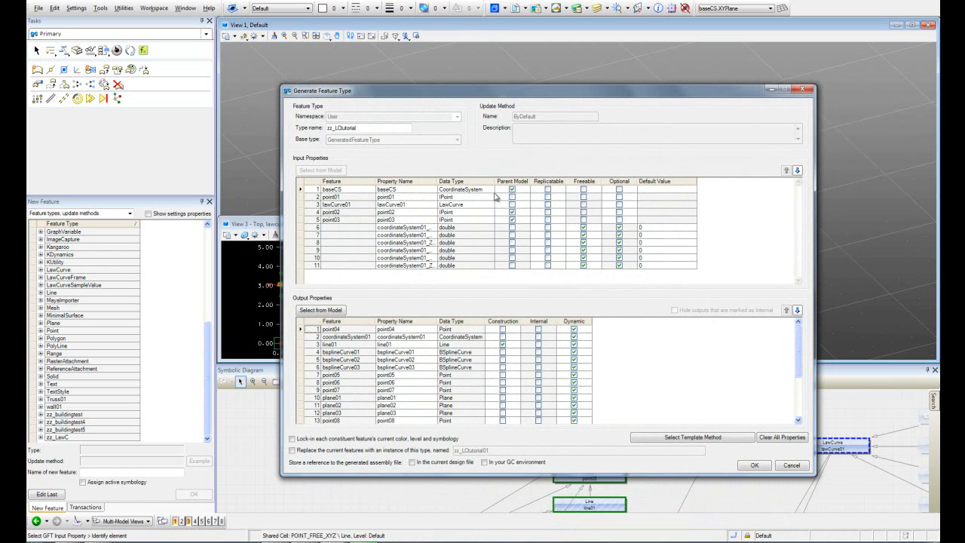
{"action": "left_click", "coordinate": [353, 205]}
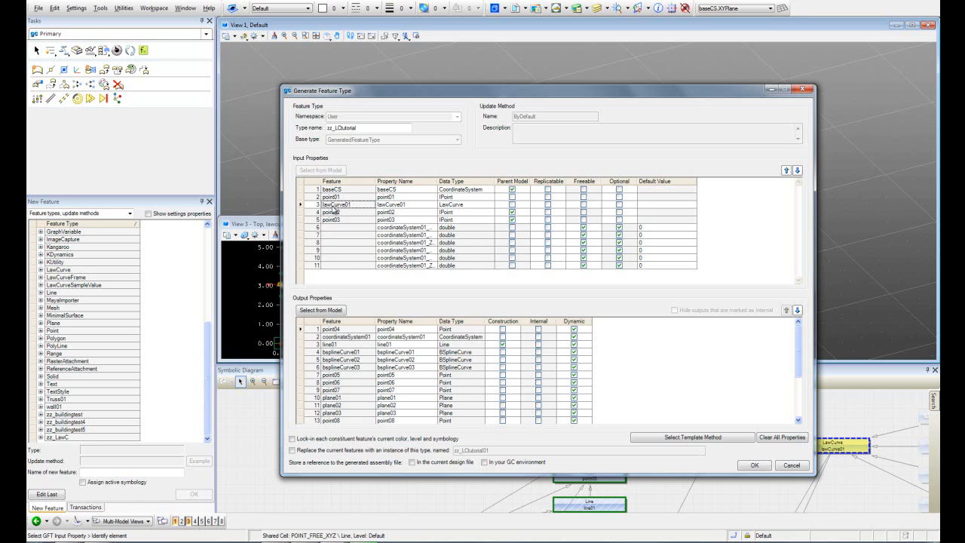
{"action": "left_click", "coordinate": [785, 171]}
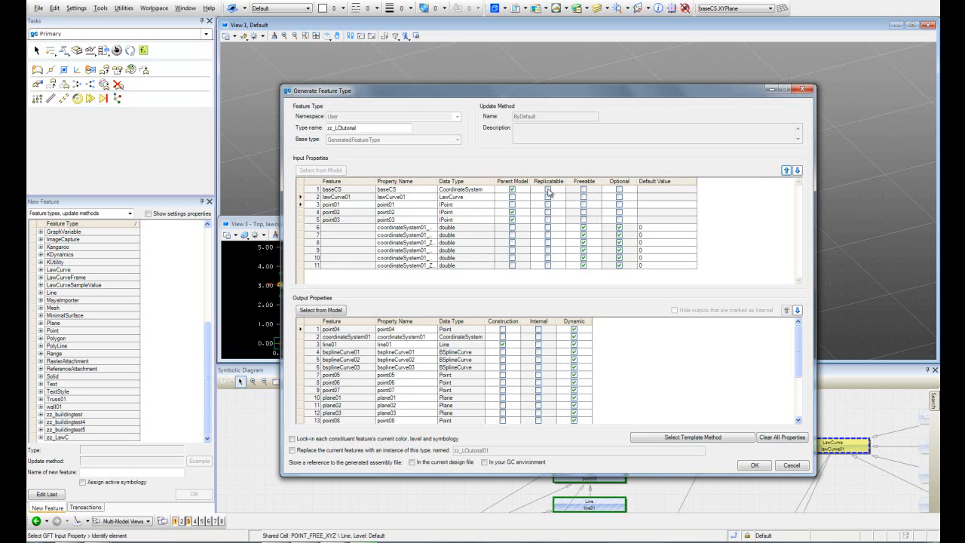
Step: Make all eleven input properties replicatable, from baseCS and lawCurve01 through the points to the coordinateSystem01 values
{"action": "left_click", "coordinate": [548, 189]}
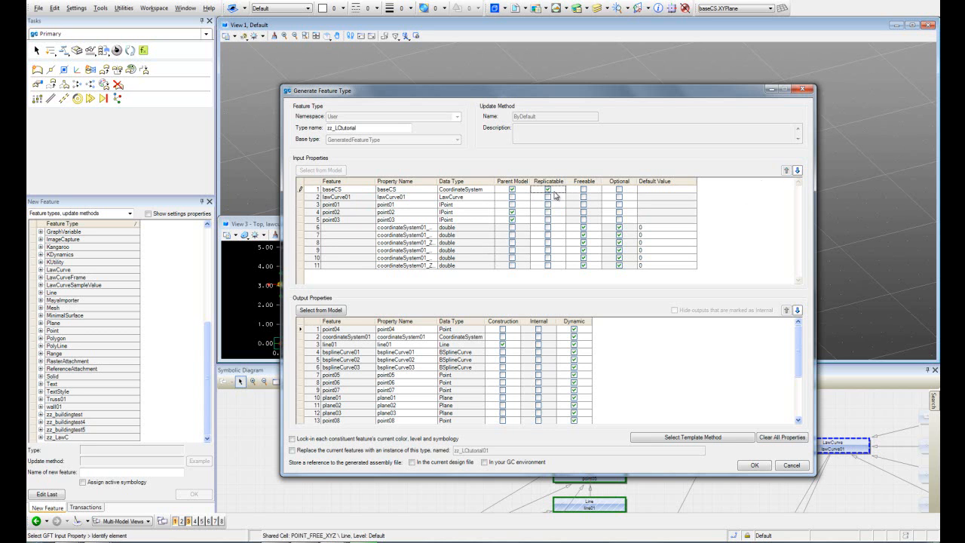
{"action": "left_click", "coordinate": [547, 197]}
{"action": "left_click", "coordinate": [548, 204]}
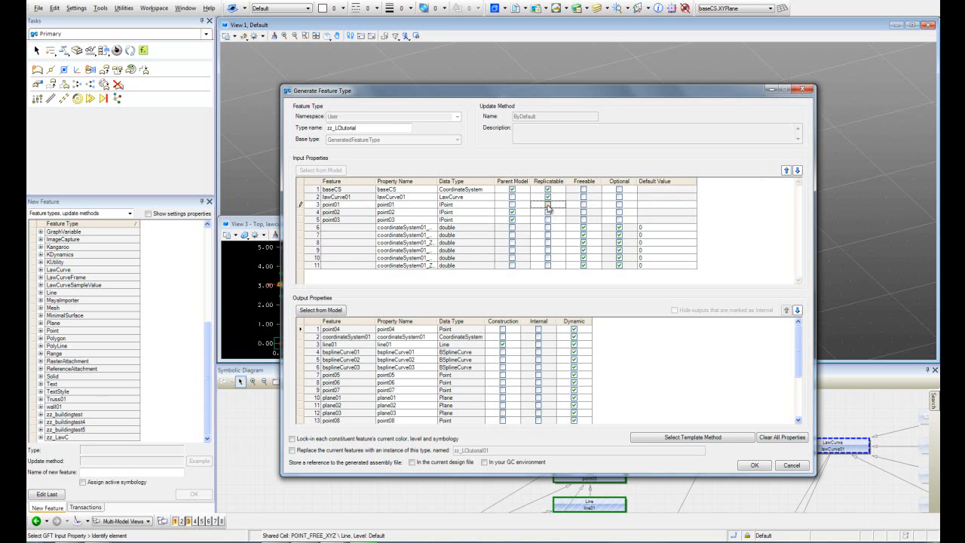
{"action": "left_click", "coordinate": [550, 213]}
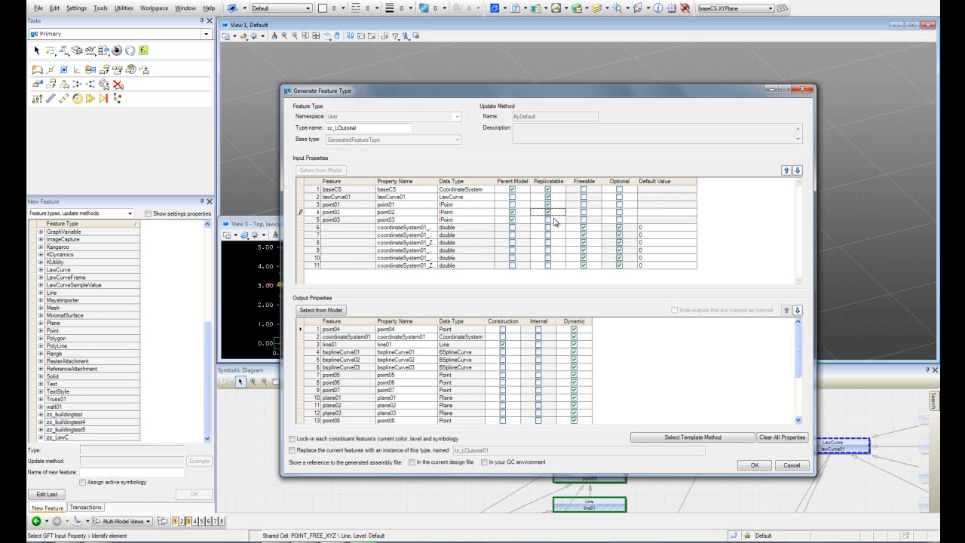
{"action": "left_click", "coordinate": [549, 220]}
{"action": "left_click", "coordinate": [550, 227]}
{"action": "left_click", "coordinate": [553, 235]}
{"action": "left_click", "coordinate": [550, 243]}
{"action": "left_click", "coordinate": [549, 250]}
{"action": "left_click", "coordinate": [550, 258]}
{"action": "left_click", "coordinate": [550, 266]}
Step: Generate the feature type with each constituent's color, level and symbology locked in and its assembly reference stored in the GC environment
{"action": "left_click_drag", "start_coordinate": [564, 90], "coordinate": [533, 72]}
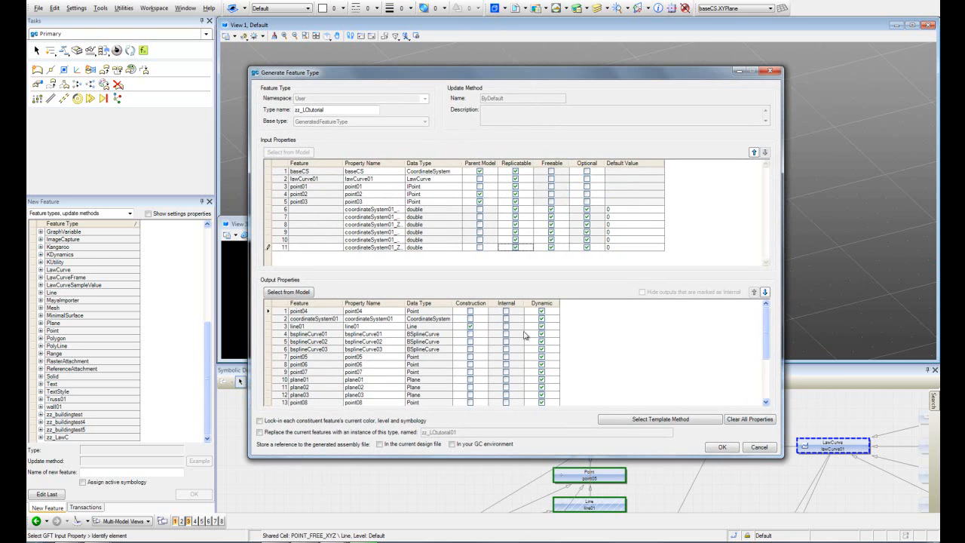
{"action": "left_click", "coordinate": [289, 422]}
{"action": "left_click", "coordinate": [453, 445]}
{"action": "left_click", "coordinate": [722, 448]}
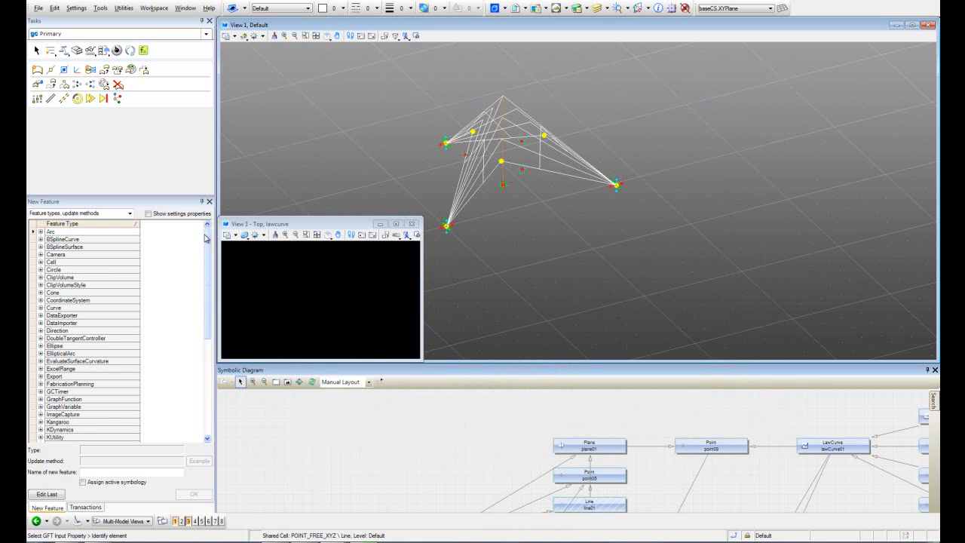
{"action": "left_click_drag", "start_coordinate": [206, 243], "coordinate": [209, 377]}
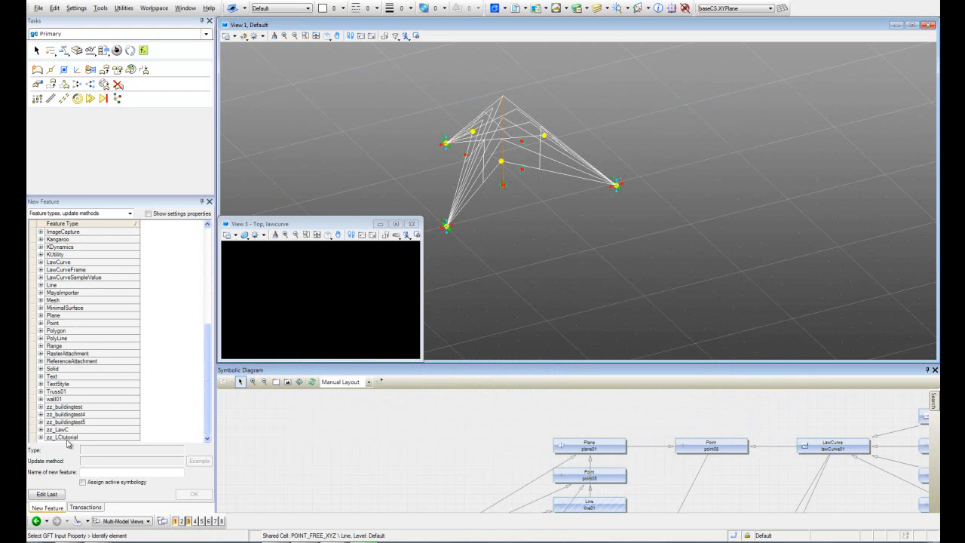